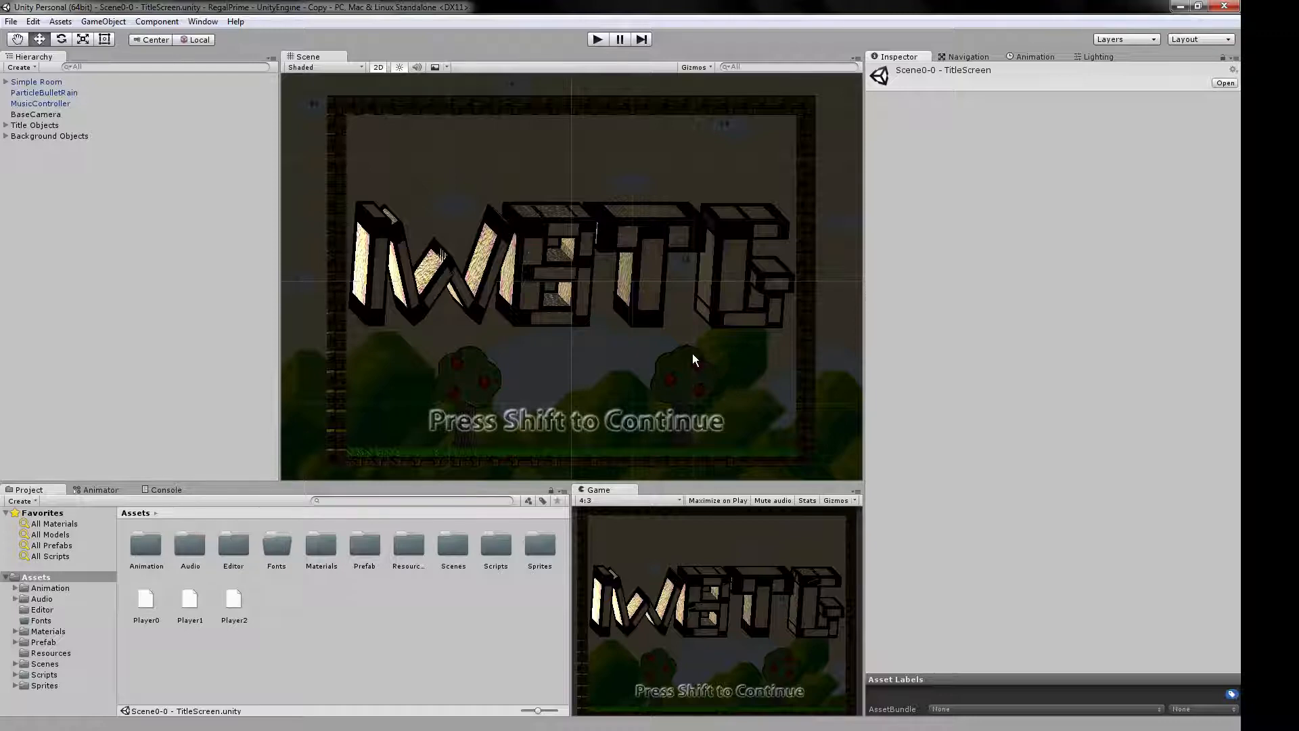
click(11, 22)
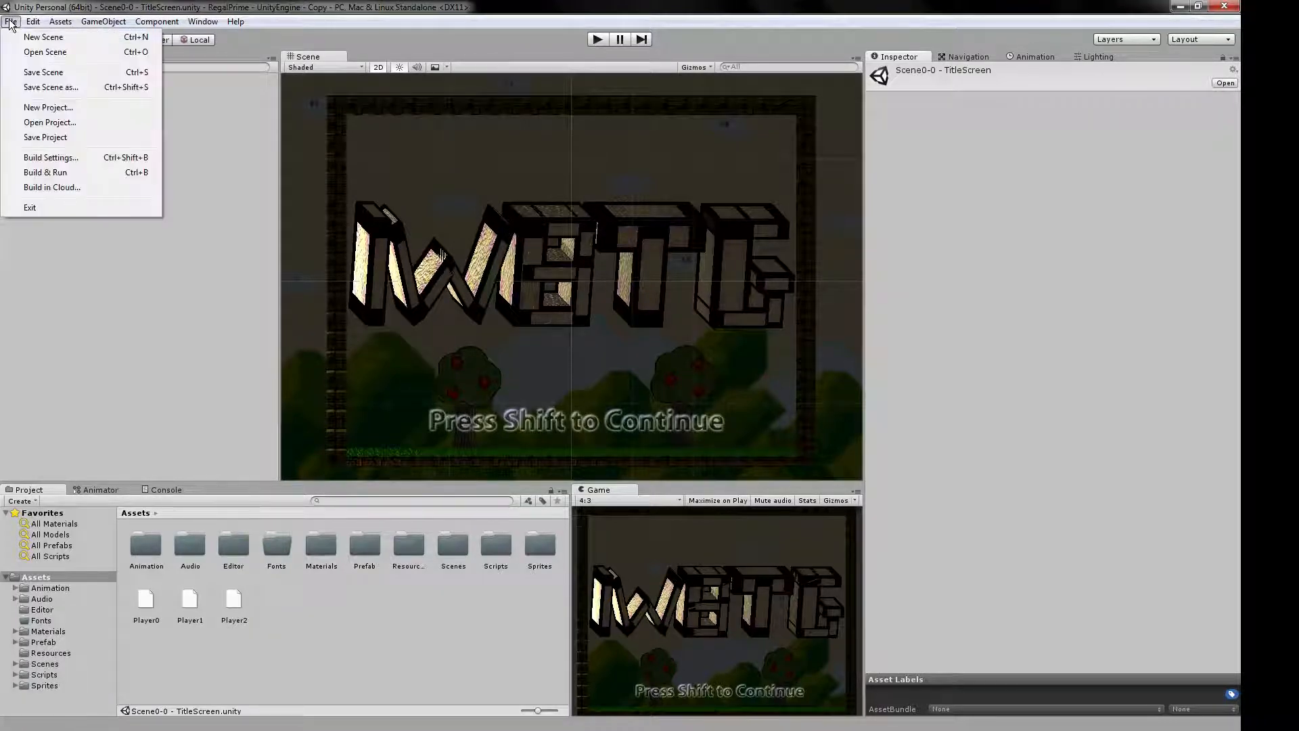
click(42, 160)
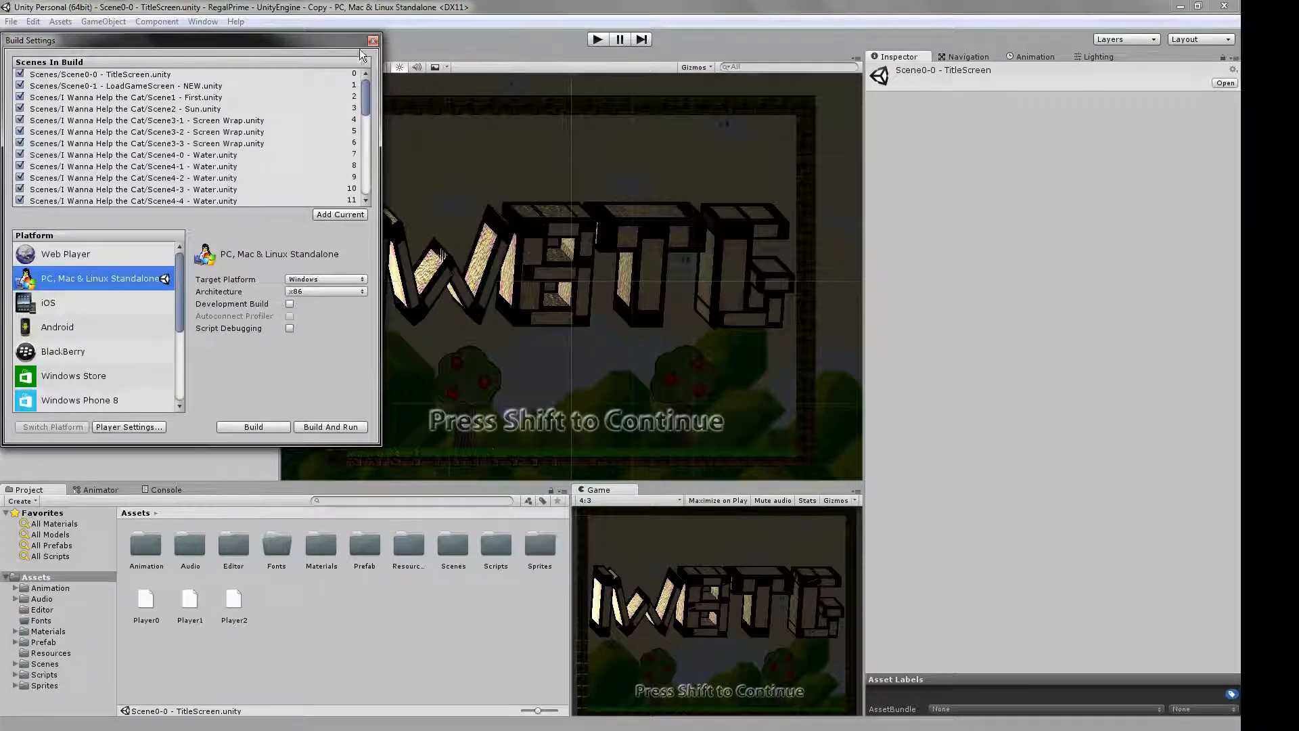
click(373, 41)
Remove every scene from the Scenes In Build list in the build settings.
click(10, 21)
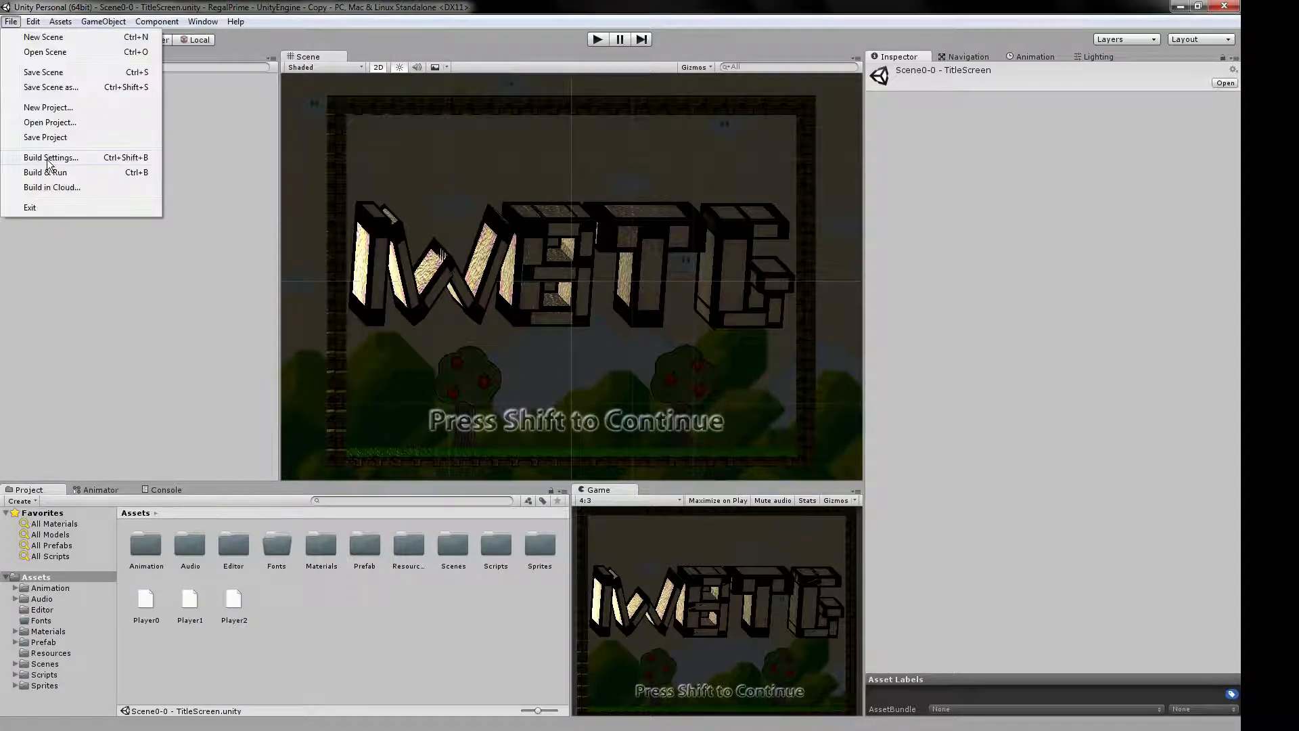
click(48, 161)
click(260, 75)
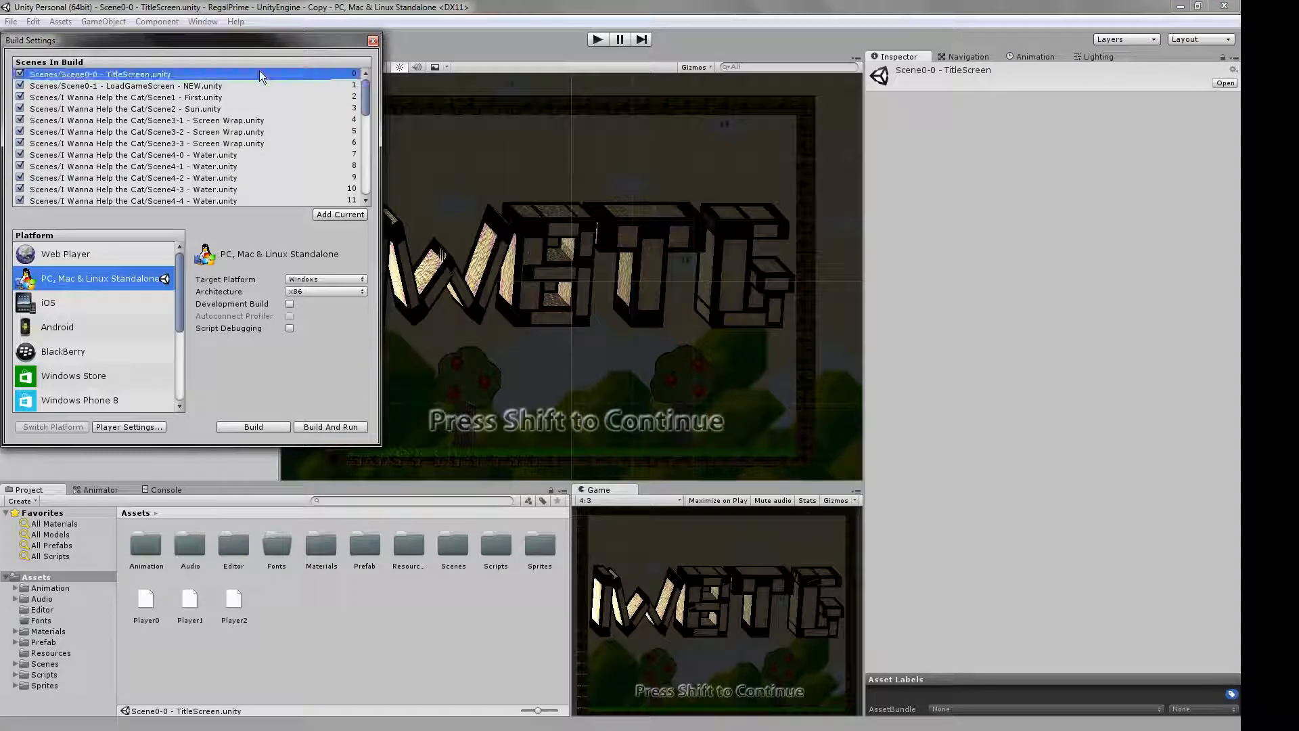
drag(366, 93, 373, 173)
shift+click(256, 199)
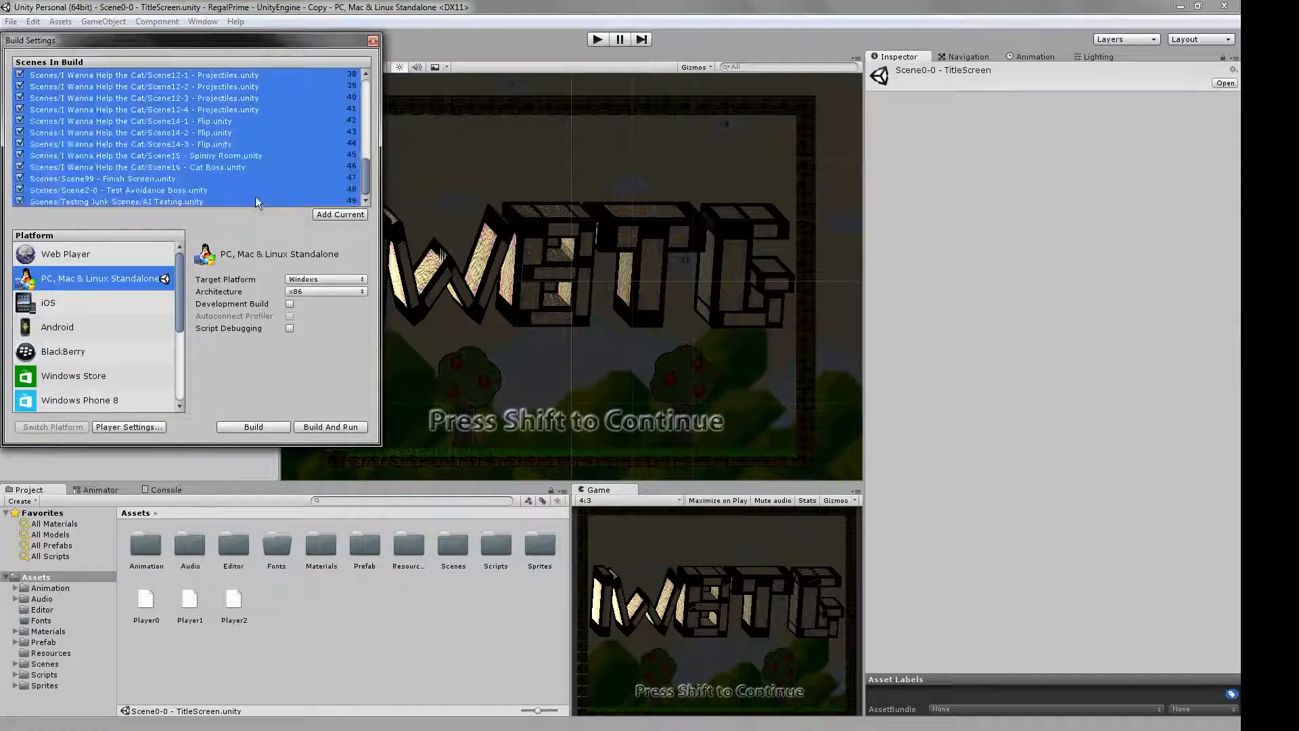
key(Delete)
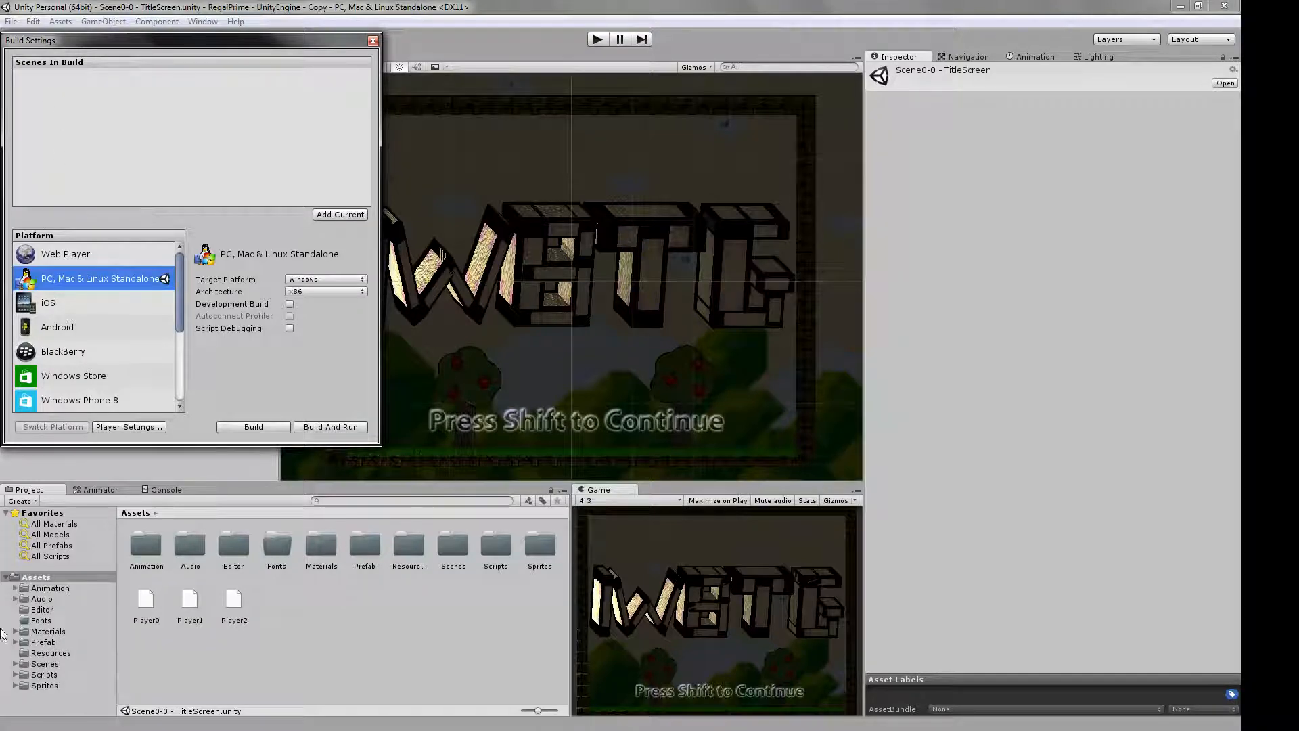
Add Scene0-0 - TitleScreen and Scene0-1 - LoadGameScreen - NEW from the Scenes folder to the build, in that order.
click(54, 667)
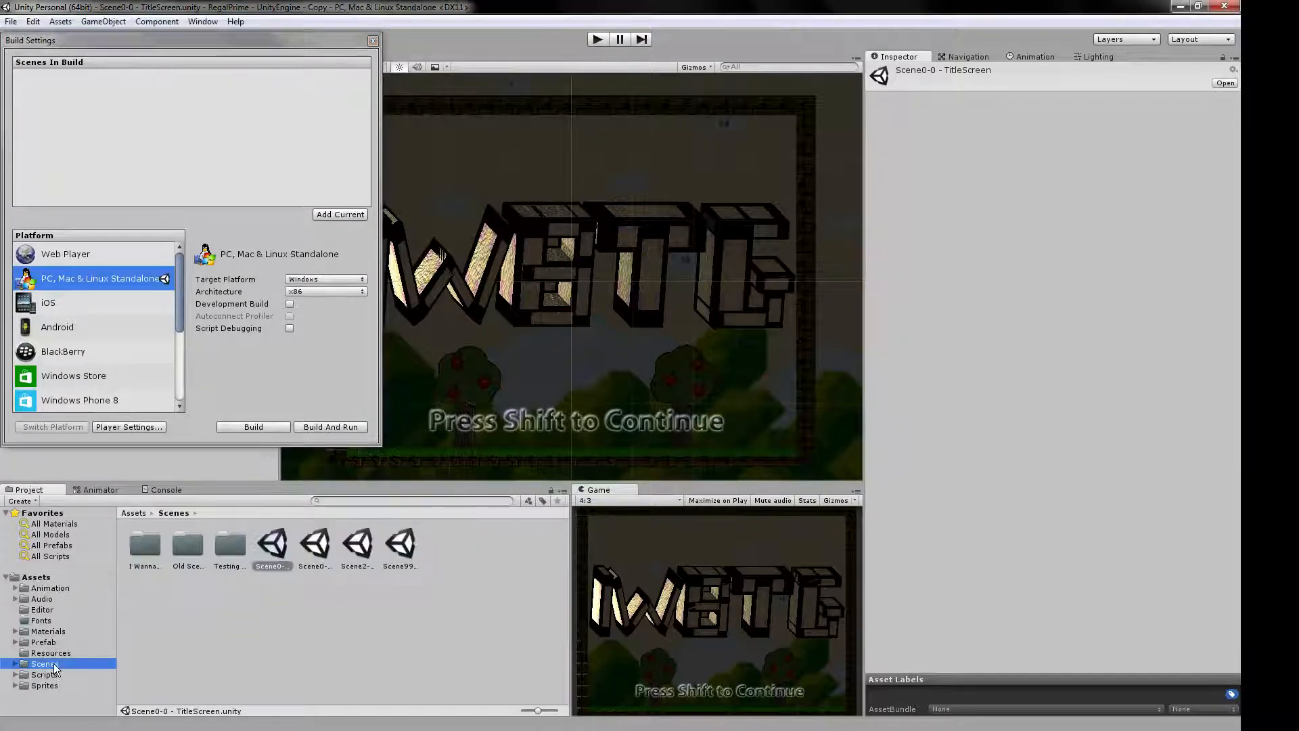
click(280, 553)
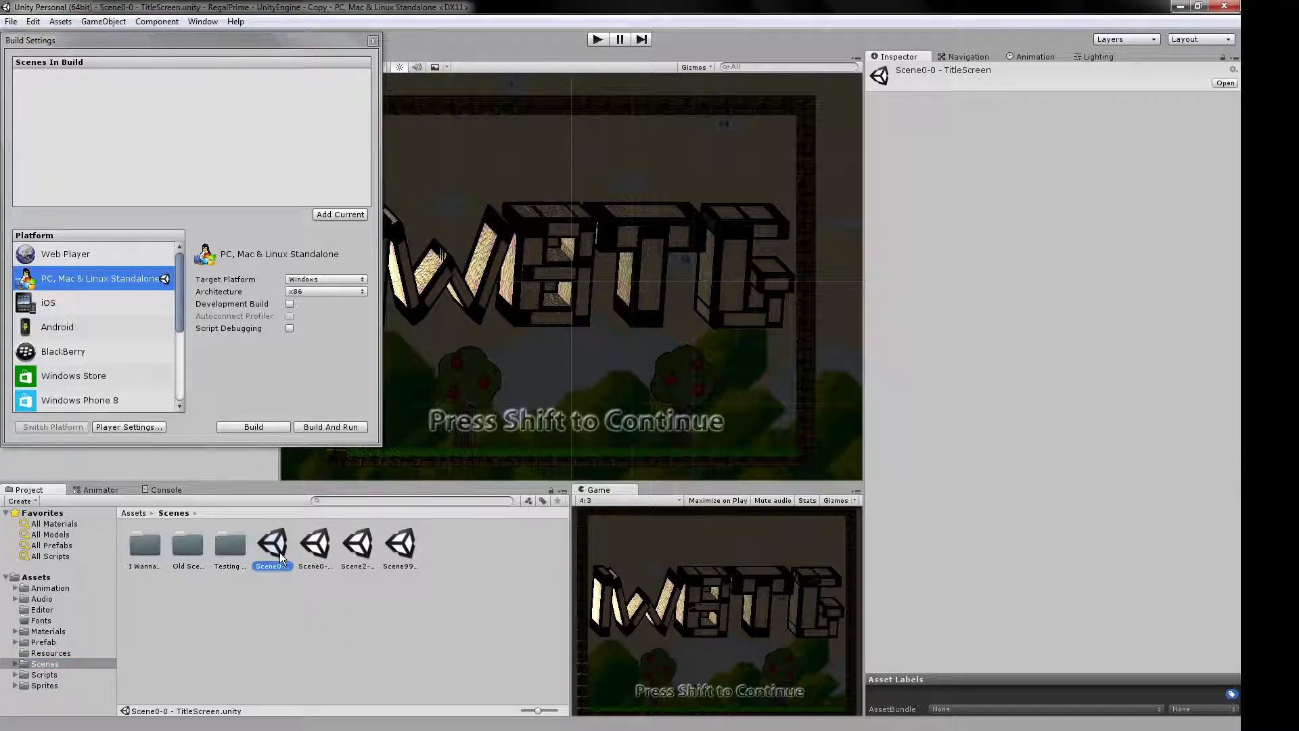
click(337, 215)
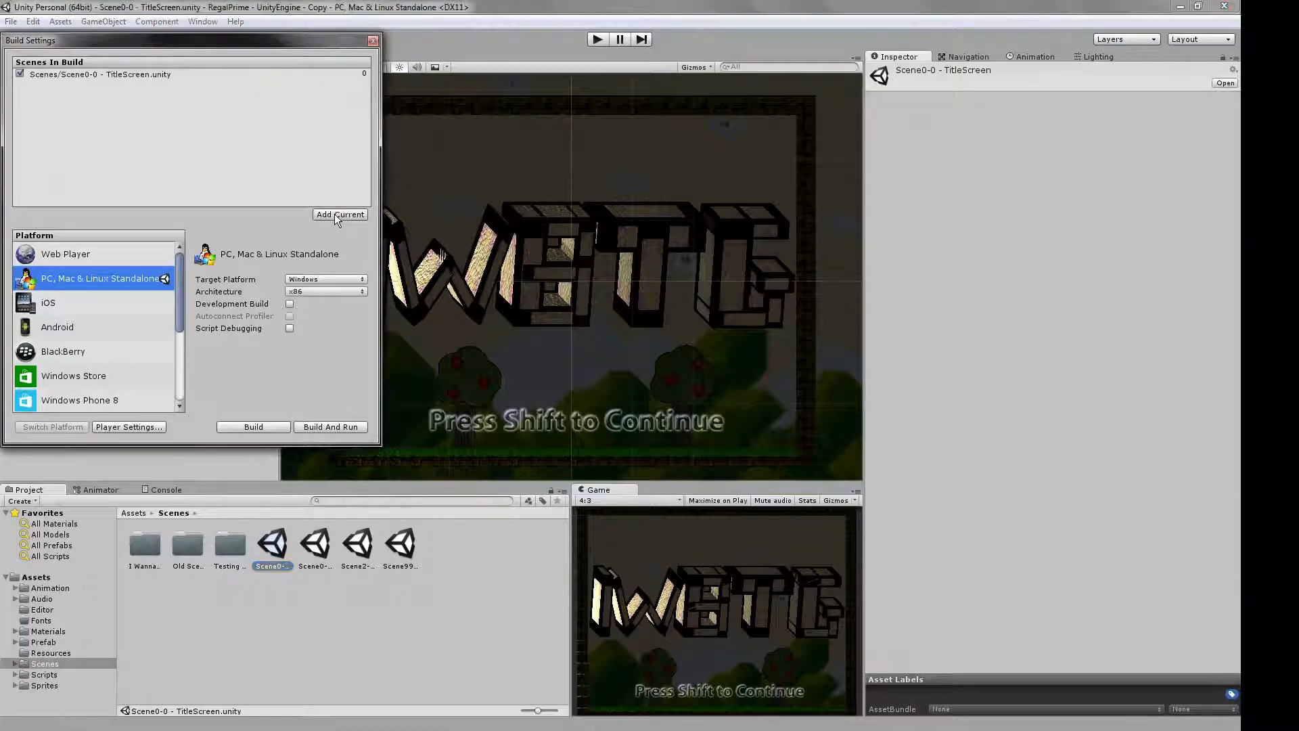
double_click(318, 545)
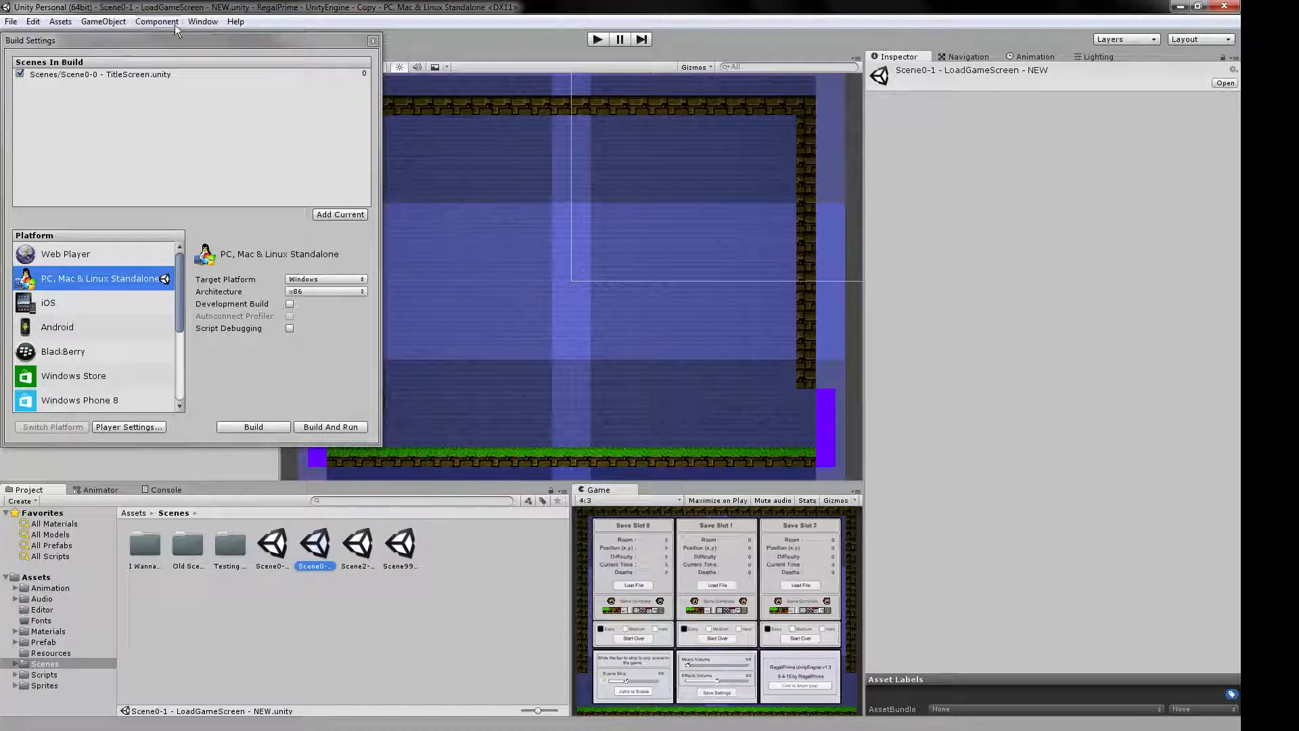
click(344, 213)
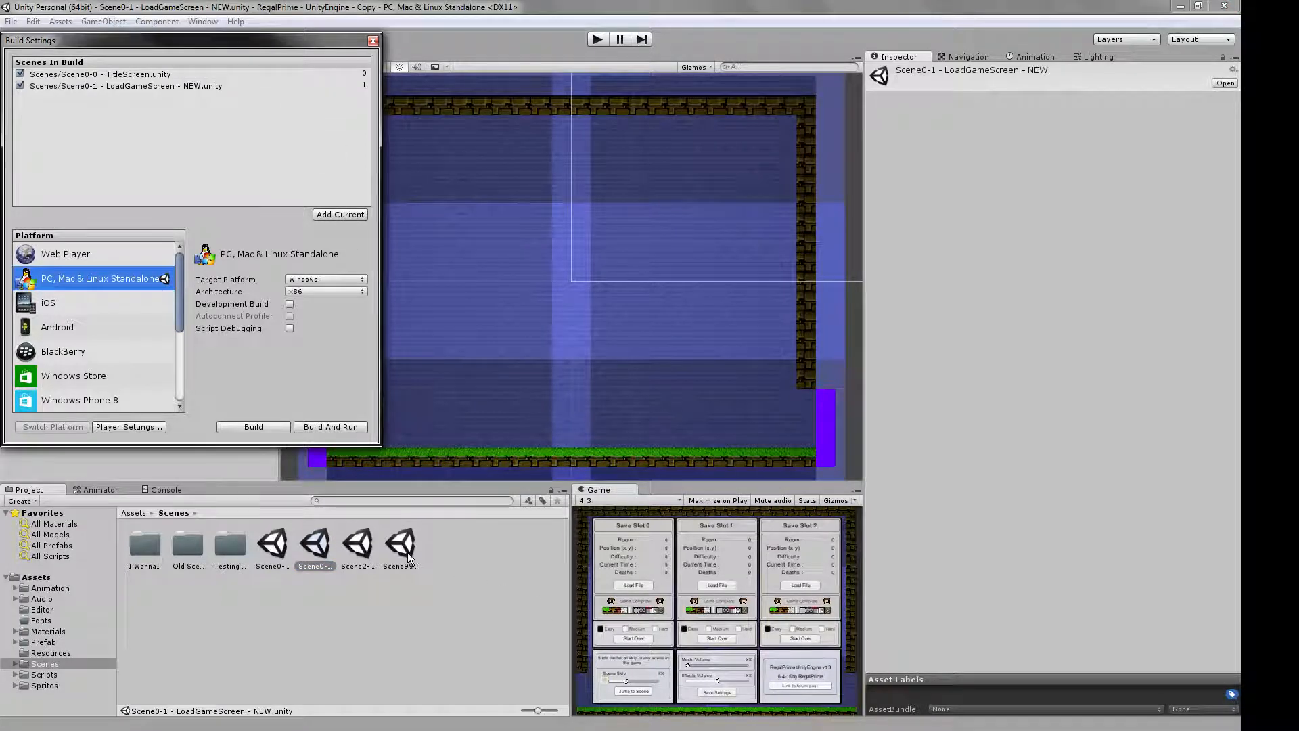
Add Scene99 - Finish Screen as the last scene in the build and close the build settings.
double_click(407, 552)
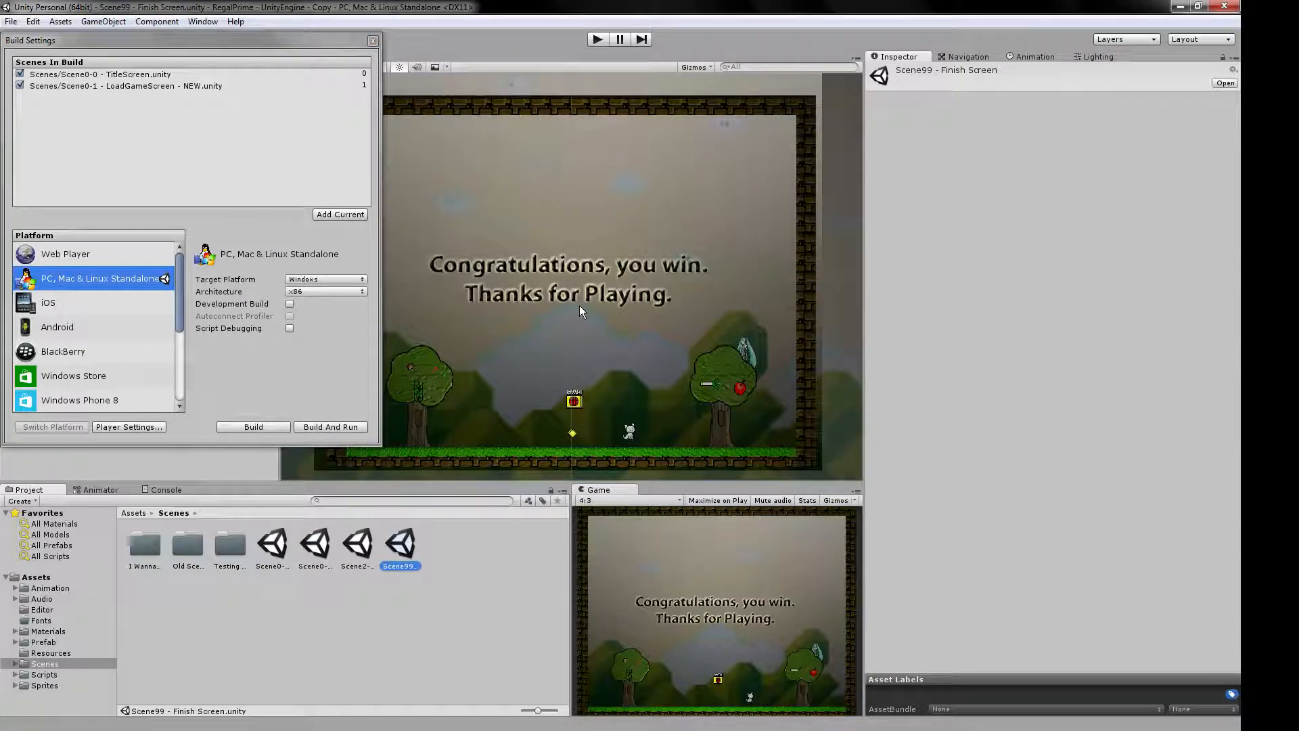
click(342, 214)
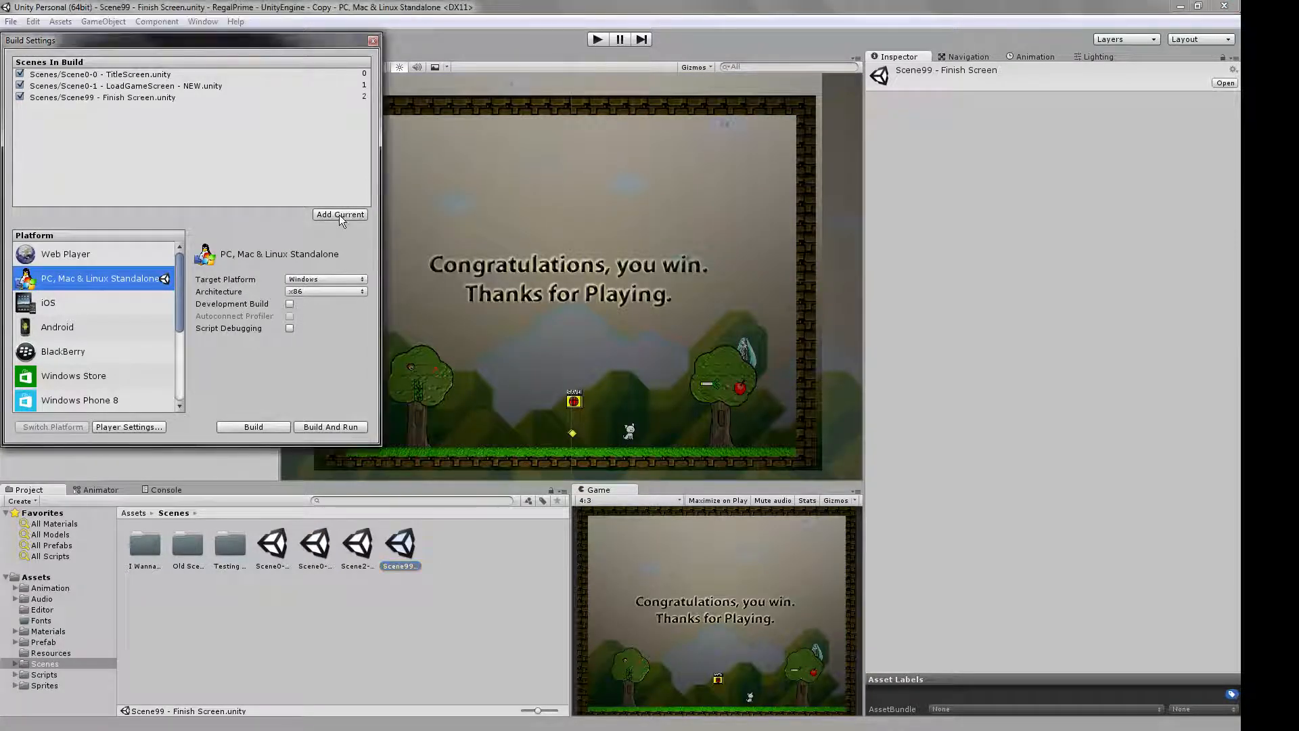
click(373, 42)
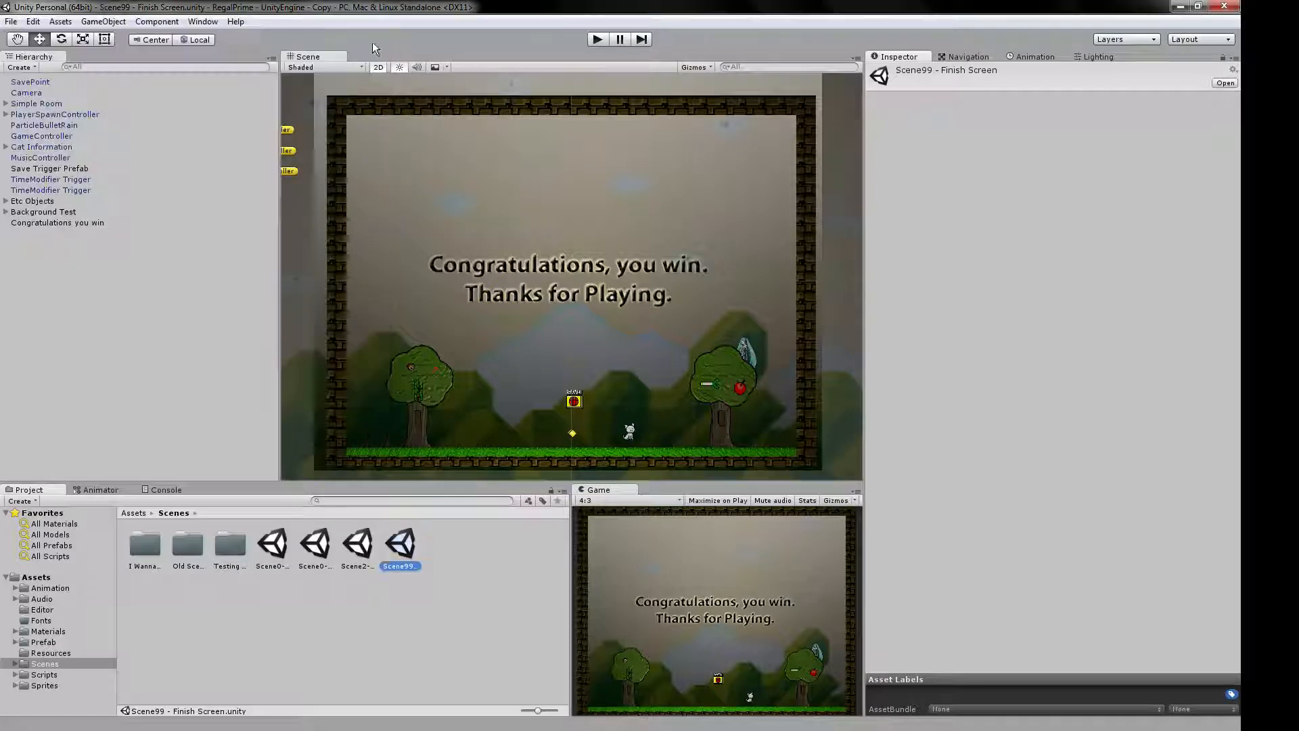
Play-test the game from Scene0-0 - TitleScreen, starting over in Save Slot 0 and shooting in the first room, and stop it.
double_click(280, 549)
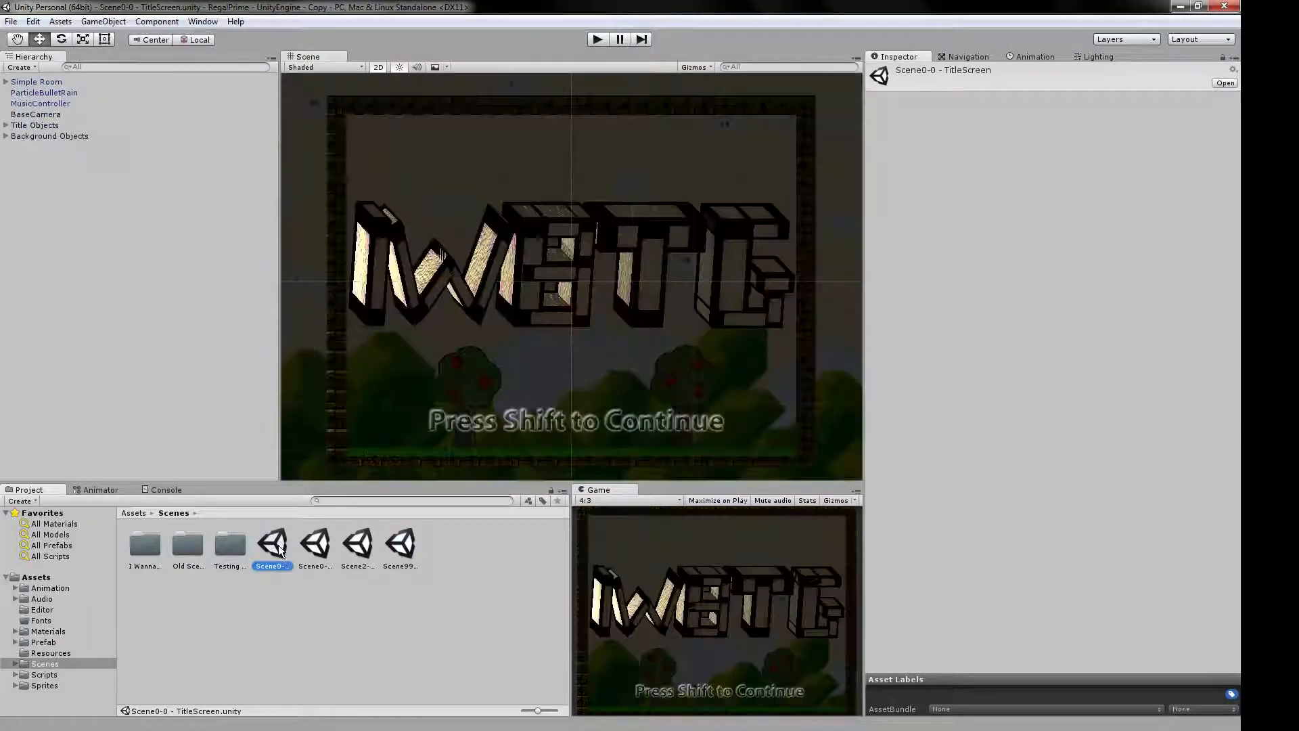
click(597, 38)
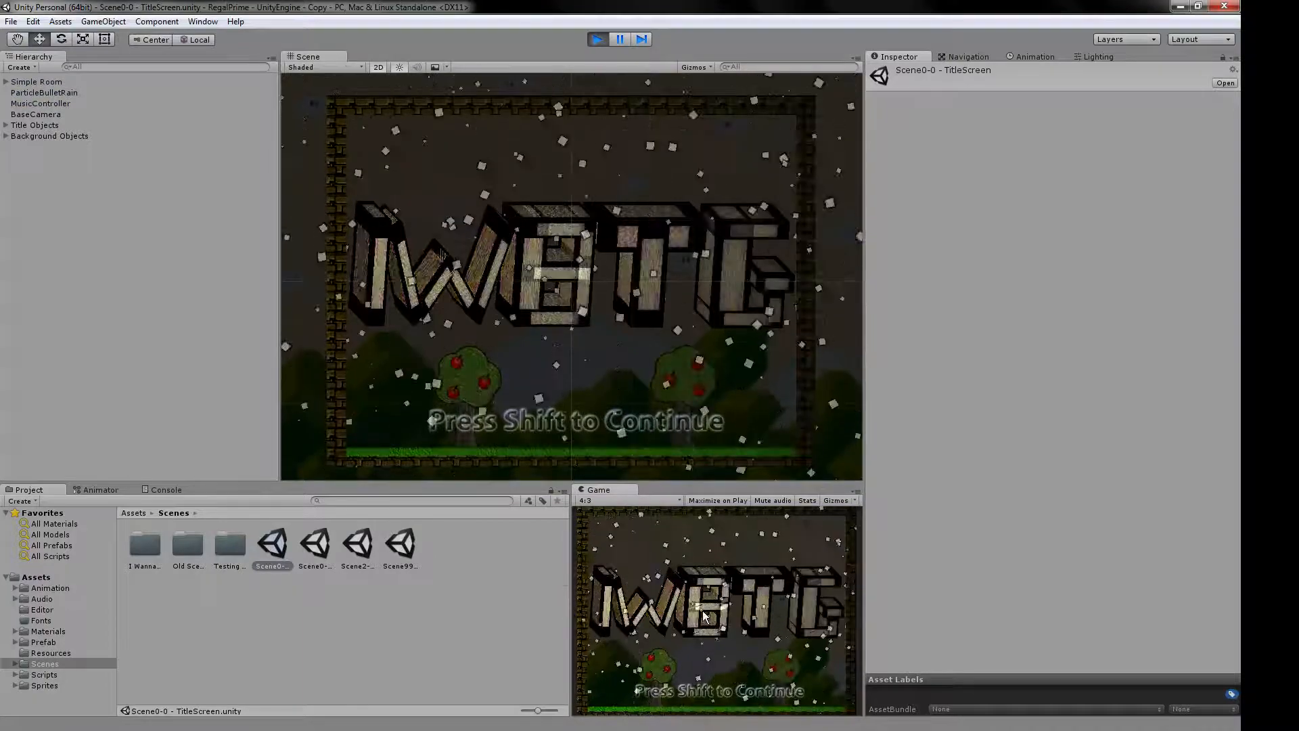
key(shift)
click(628, 639)
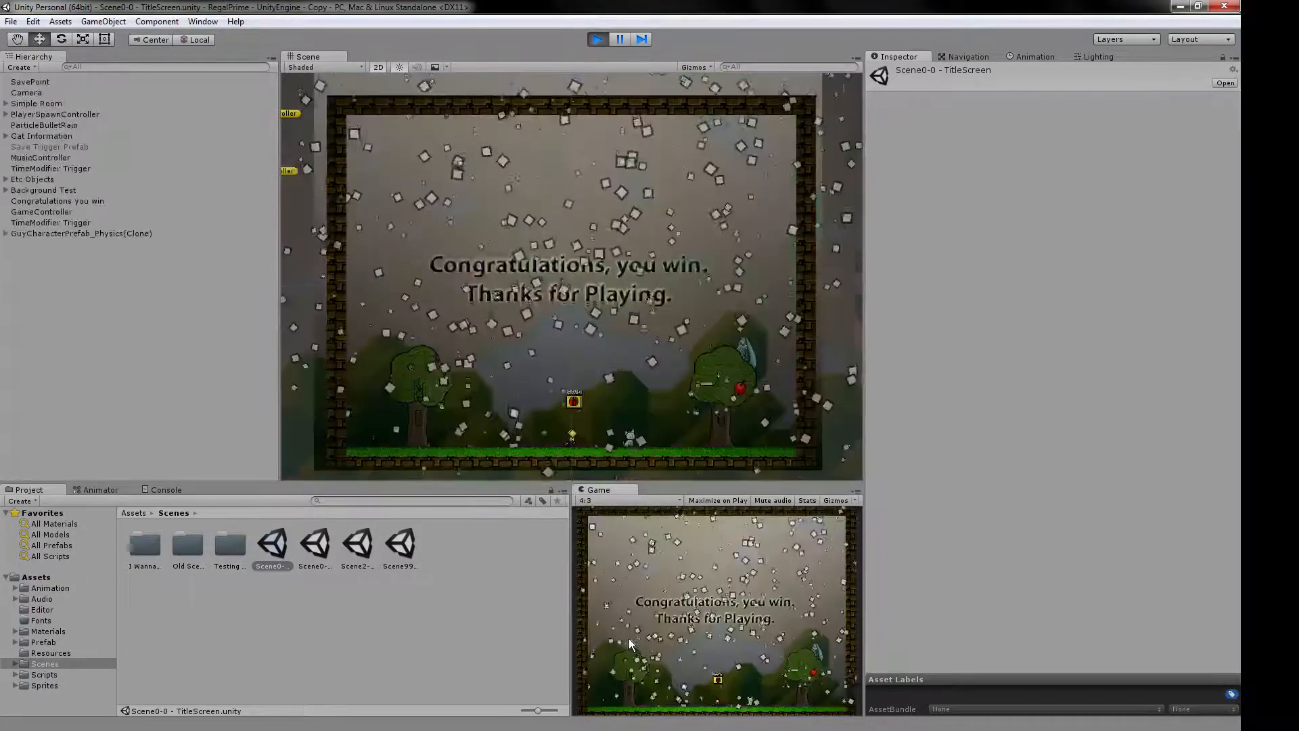
key(z)
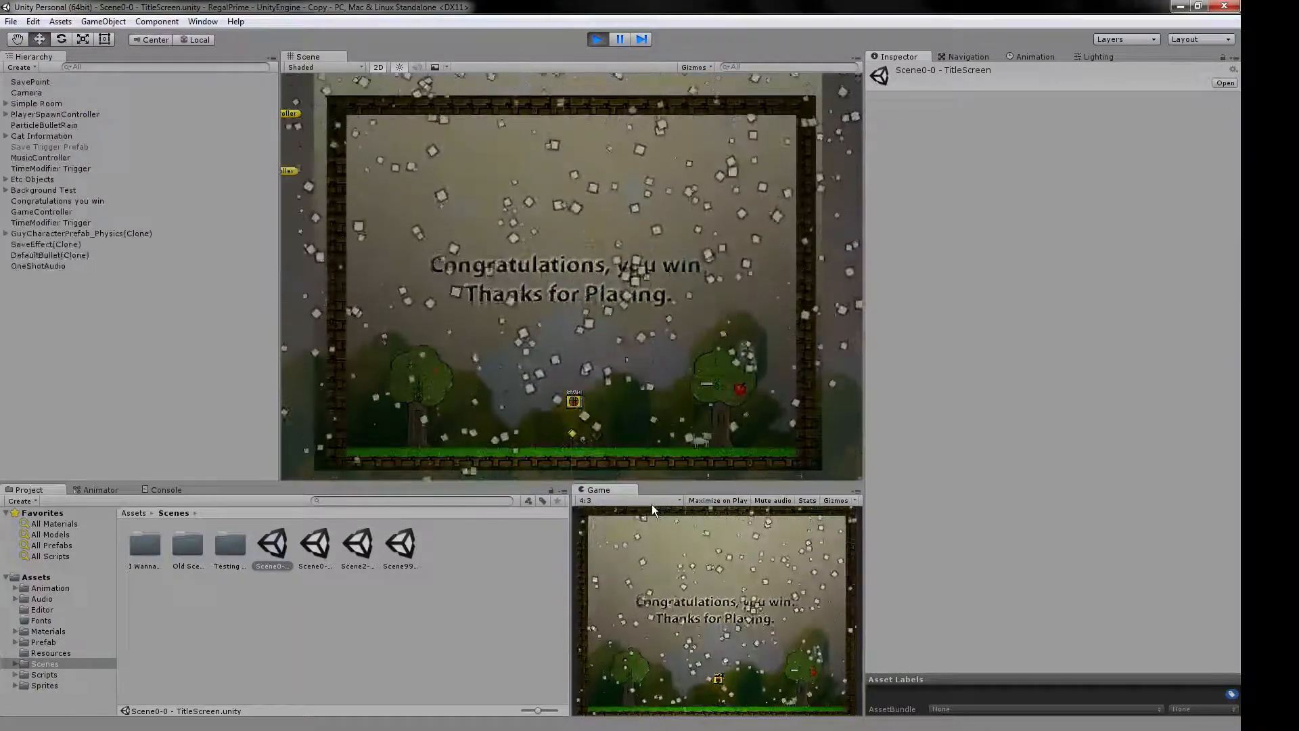
click(595, 39)
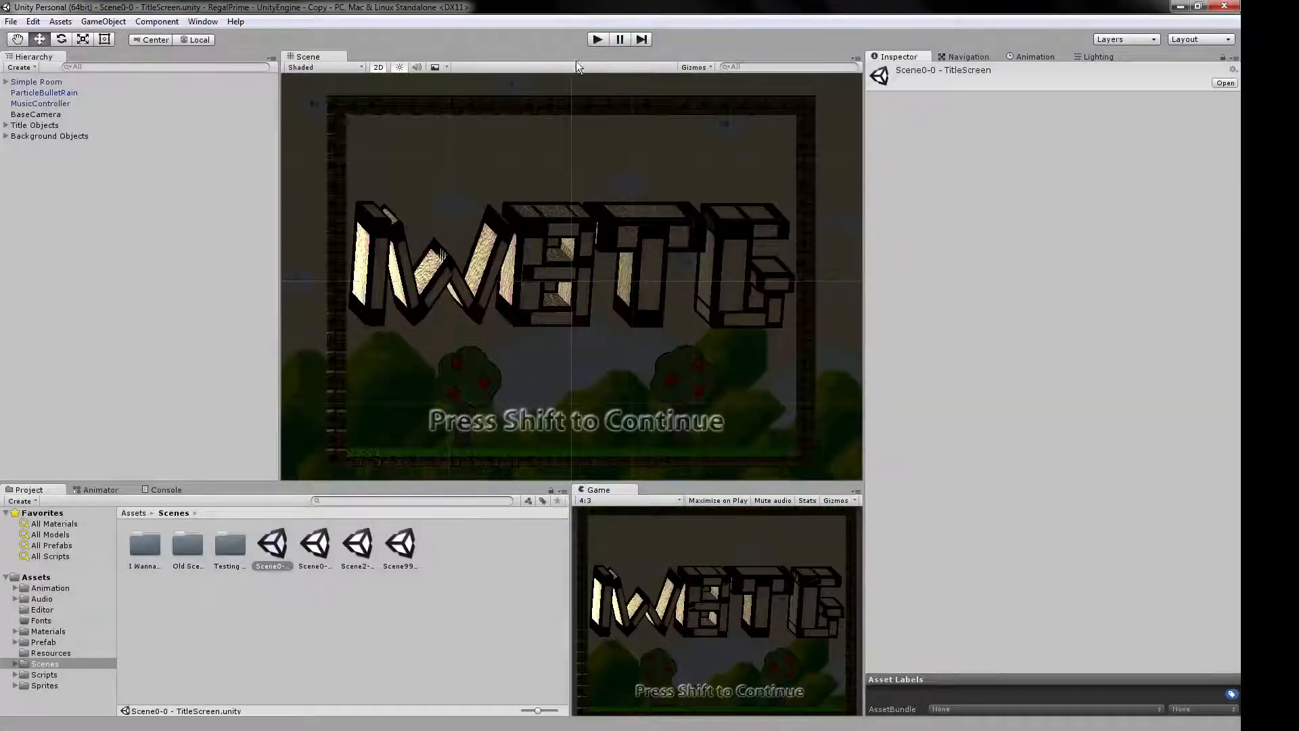
Create a new scene and delete its default Main Camera.
click(11, 21)
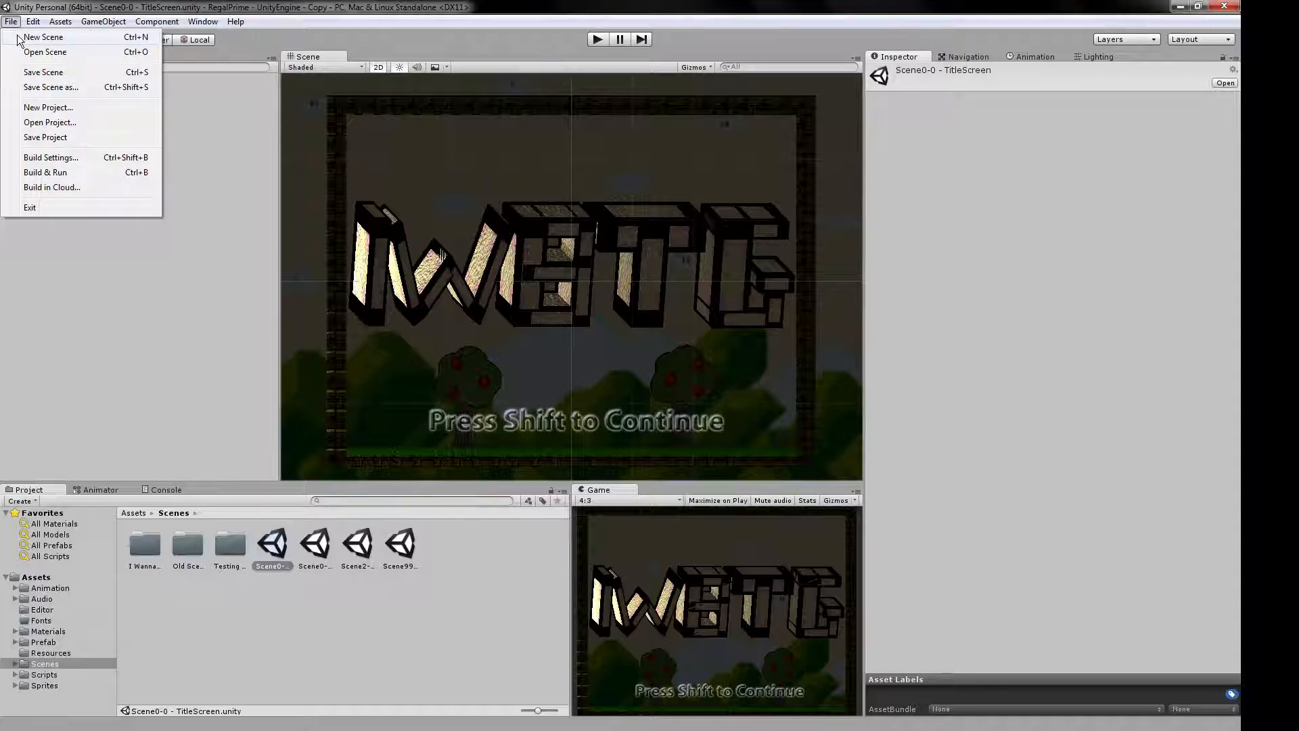
click(20, 37)
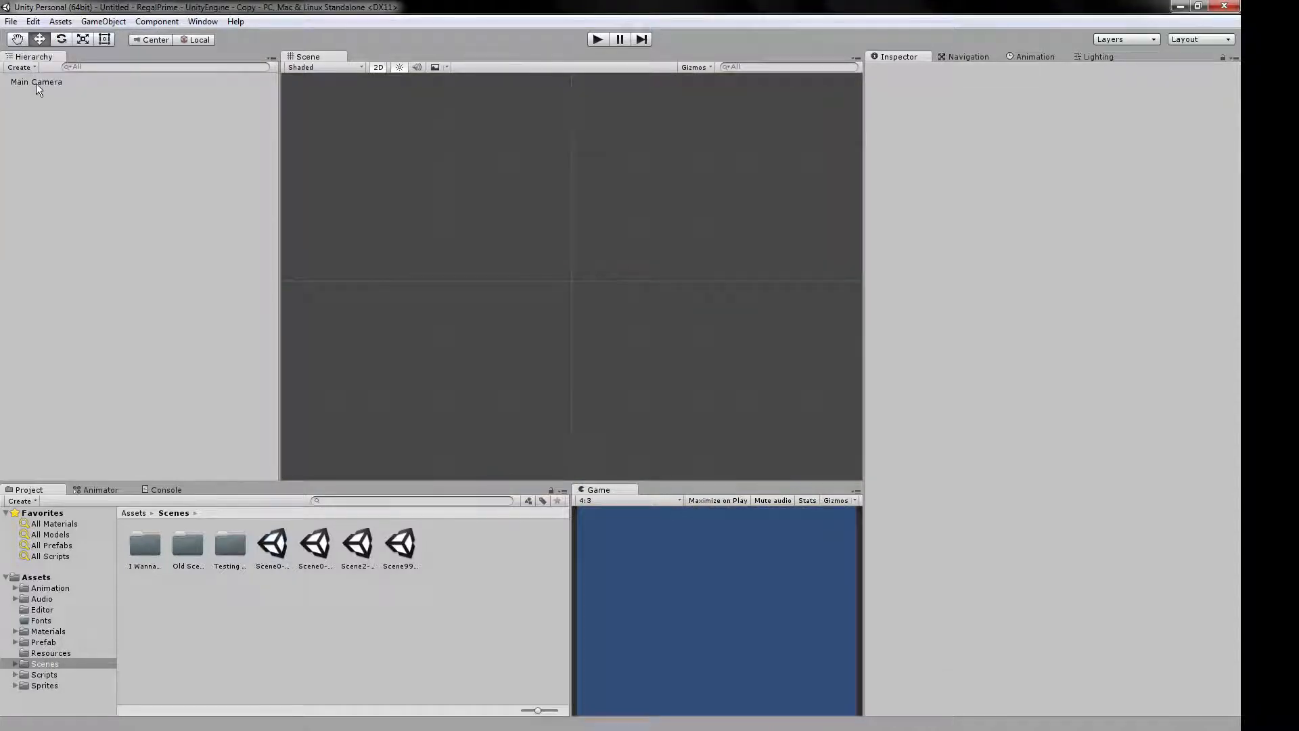
click(35, 83)
key(Delete)
Save the new scene as TestScene in the project's Scenes folder.
click(12, 22)
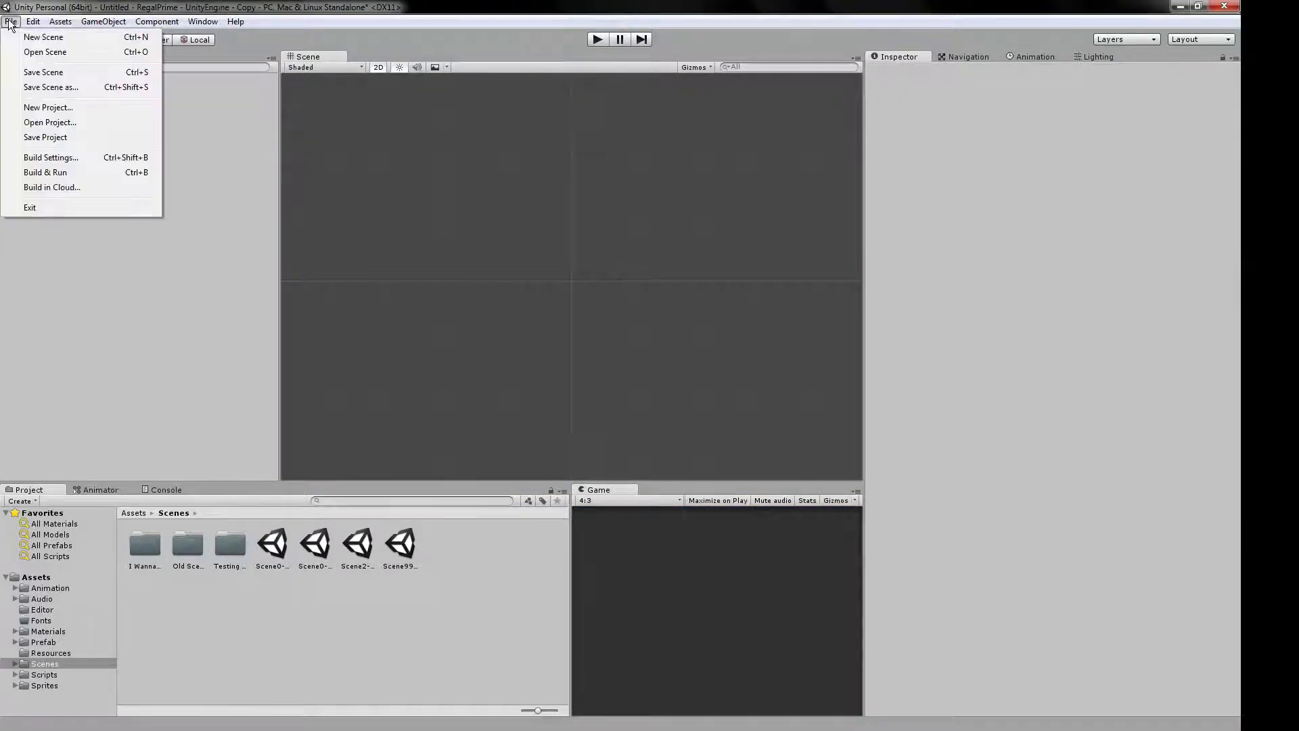
click(56, 79)
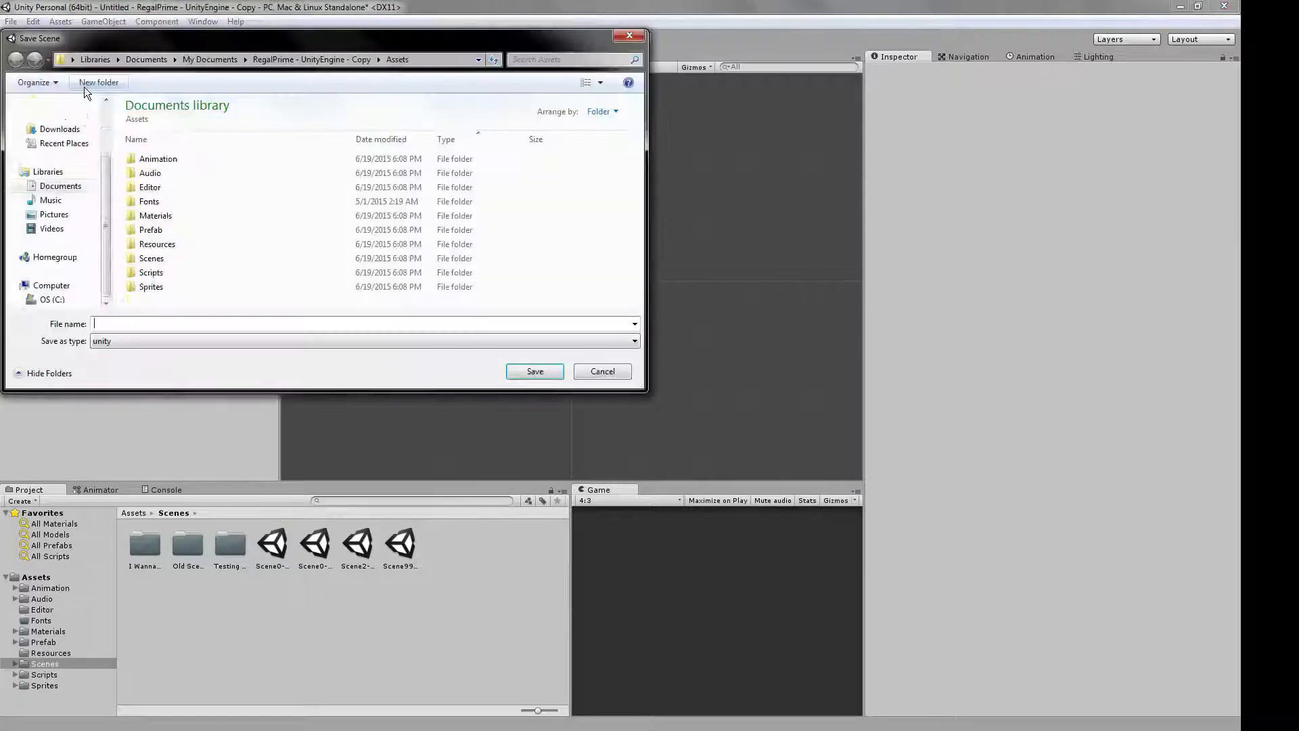
double_click(152, 260)
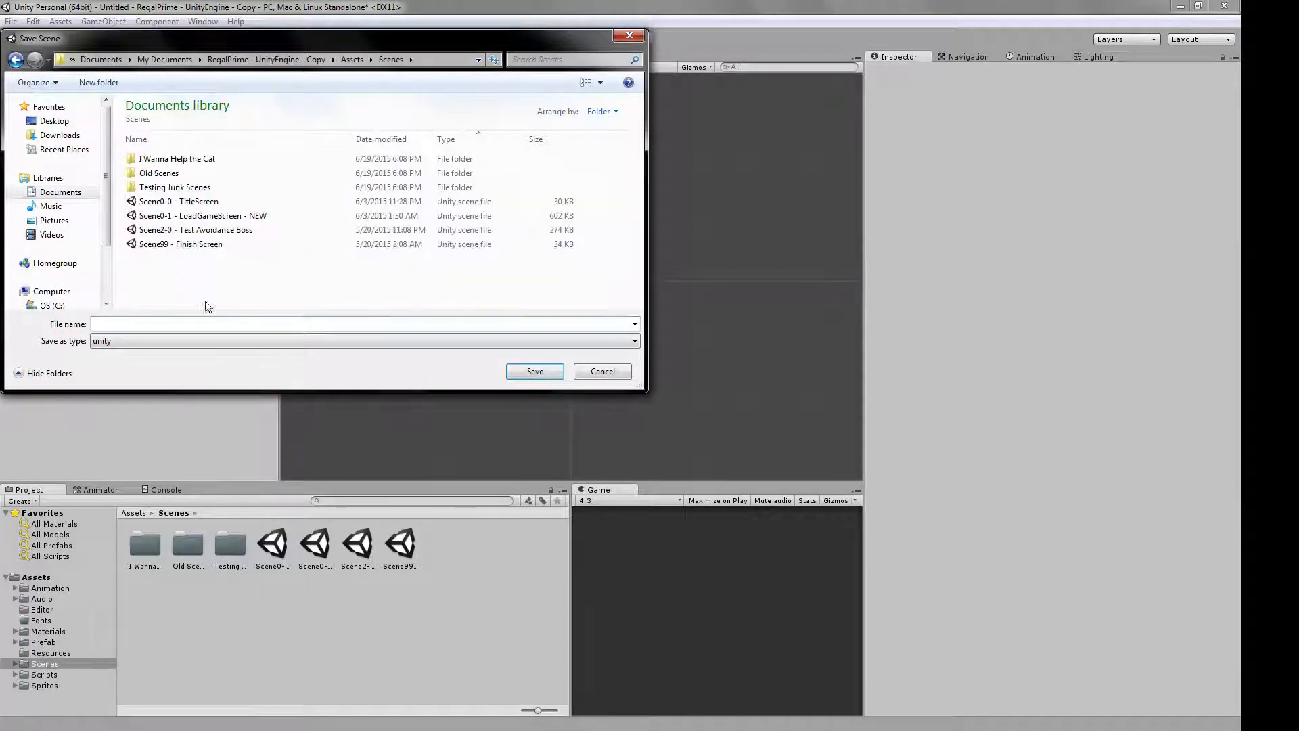
text(Tes)
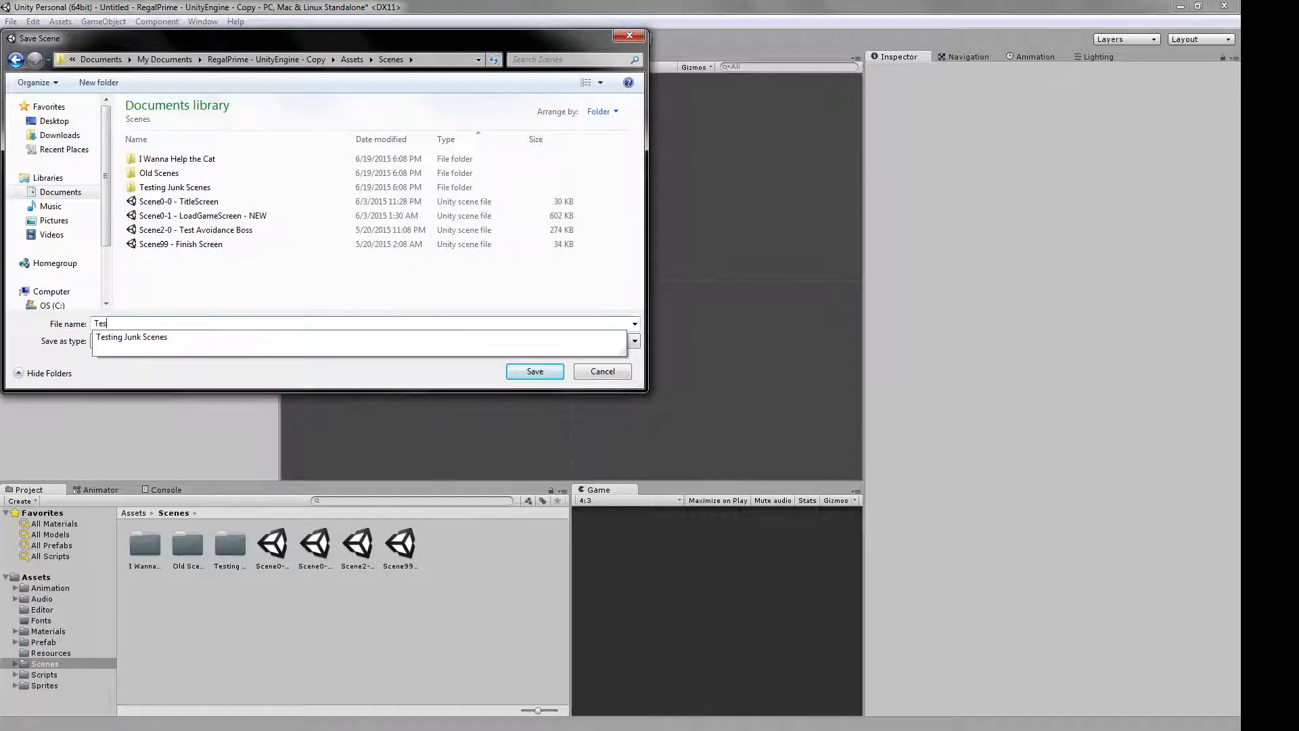
text(tScene)
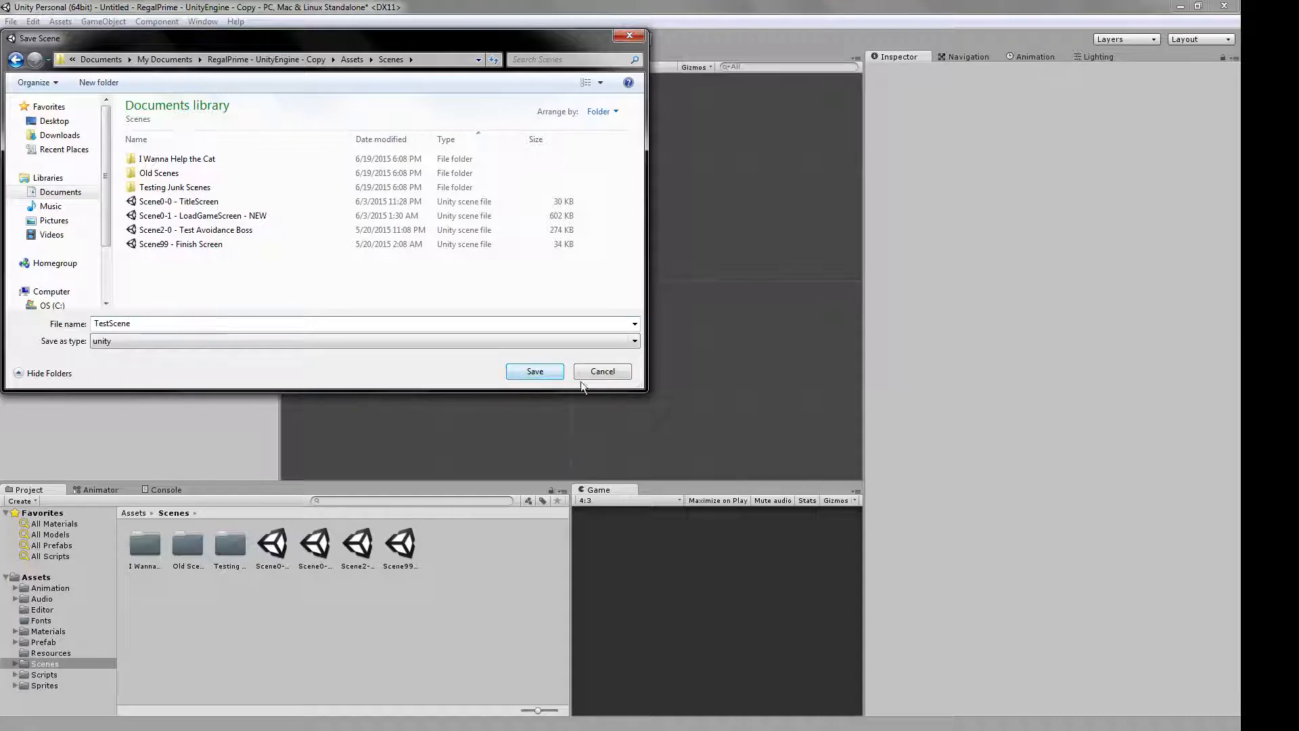
click(550, 371)
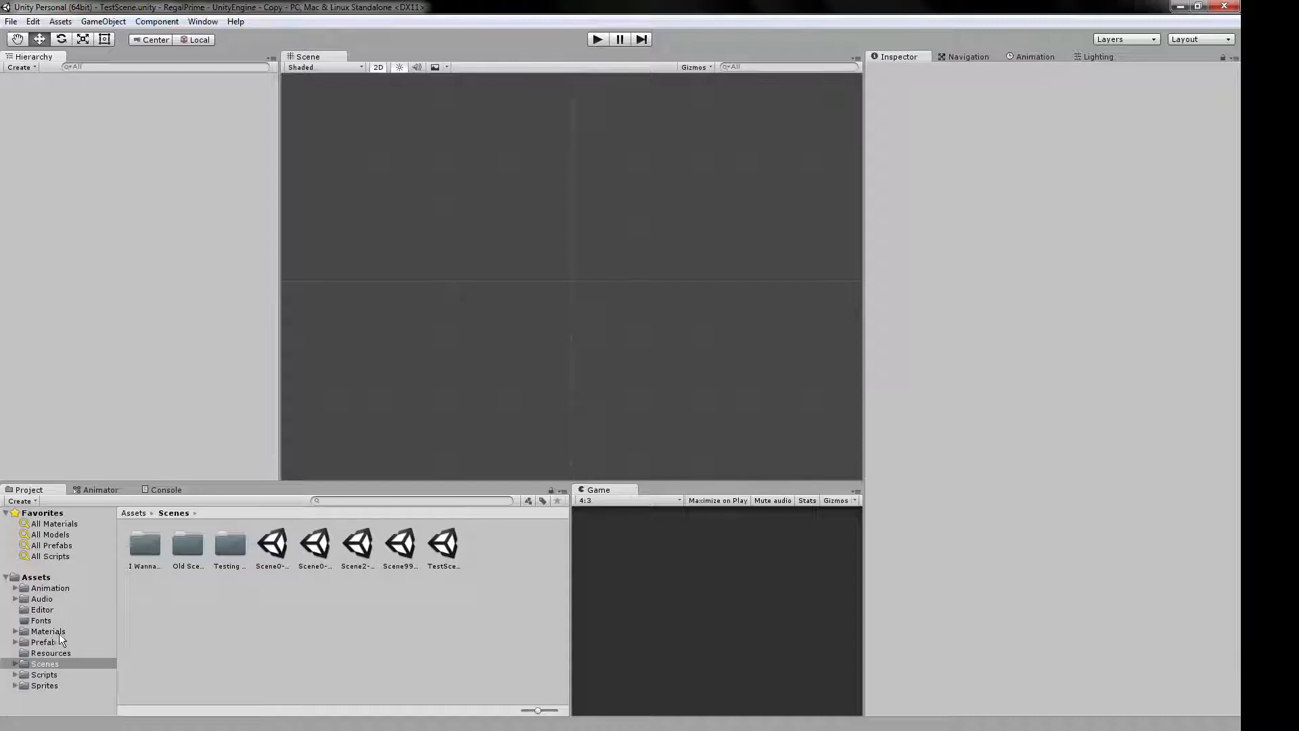
Place the Entire Room Setup prefab from the Prefab > Map Objects folder near the centre of the scene.
click(42, 642)
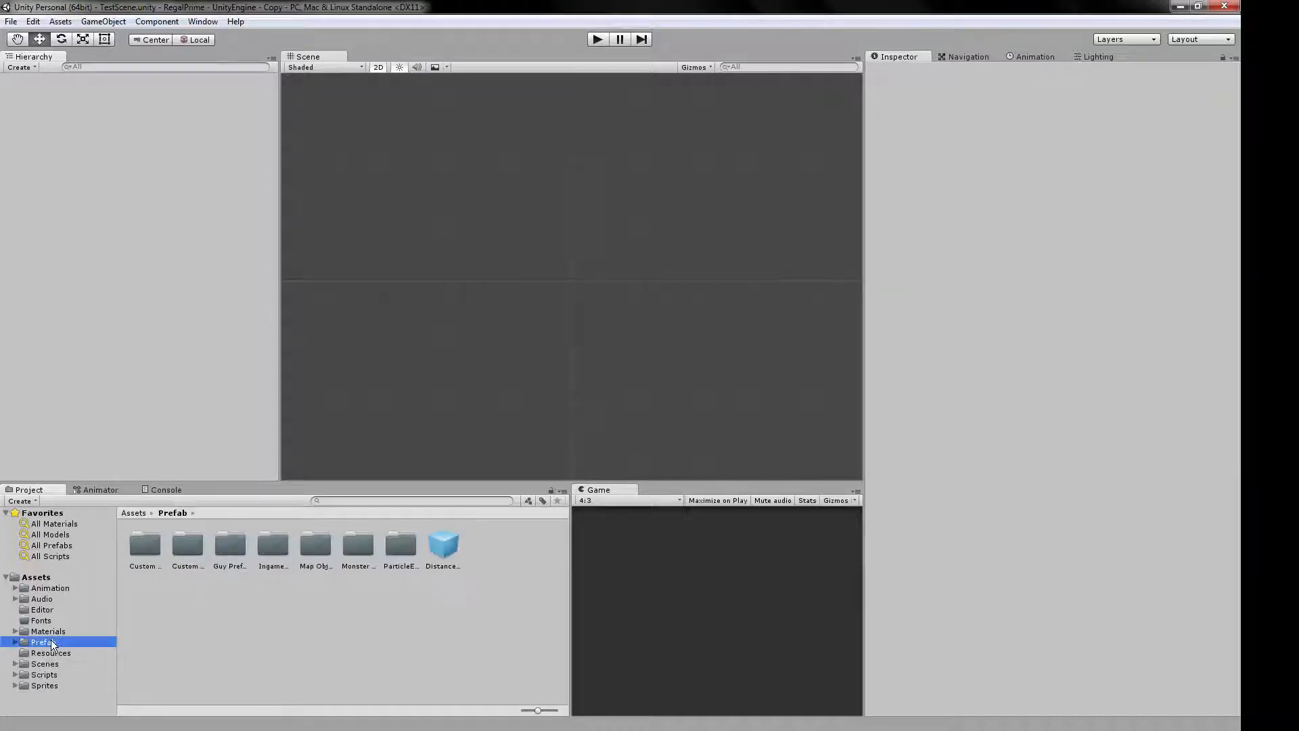
click(14, 642)
scroll(52, 644, down, 2)
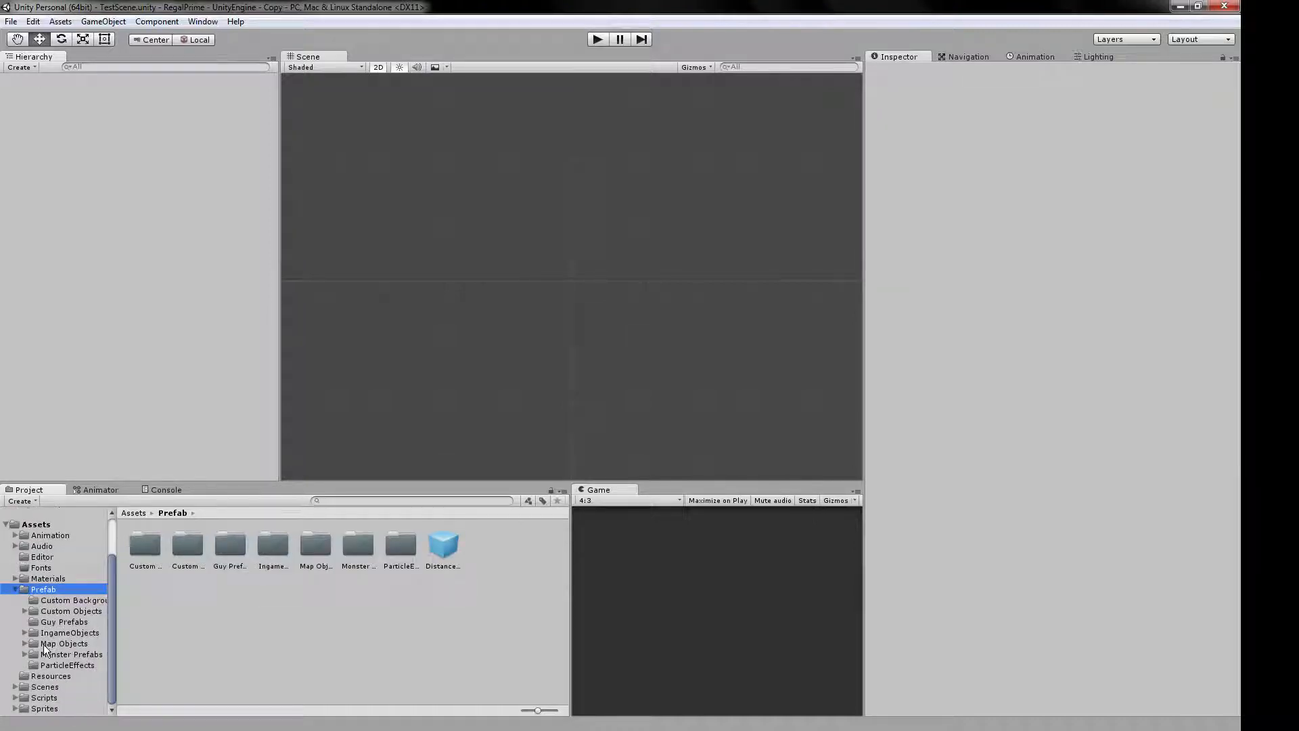
click(49, 644)
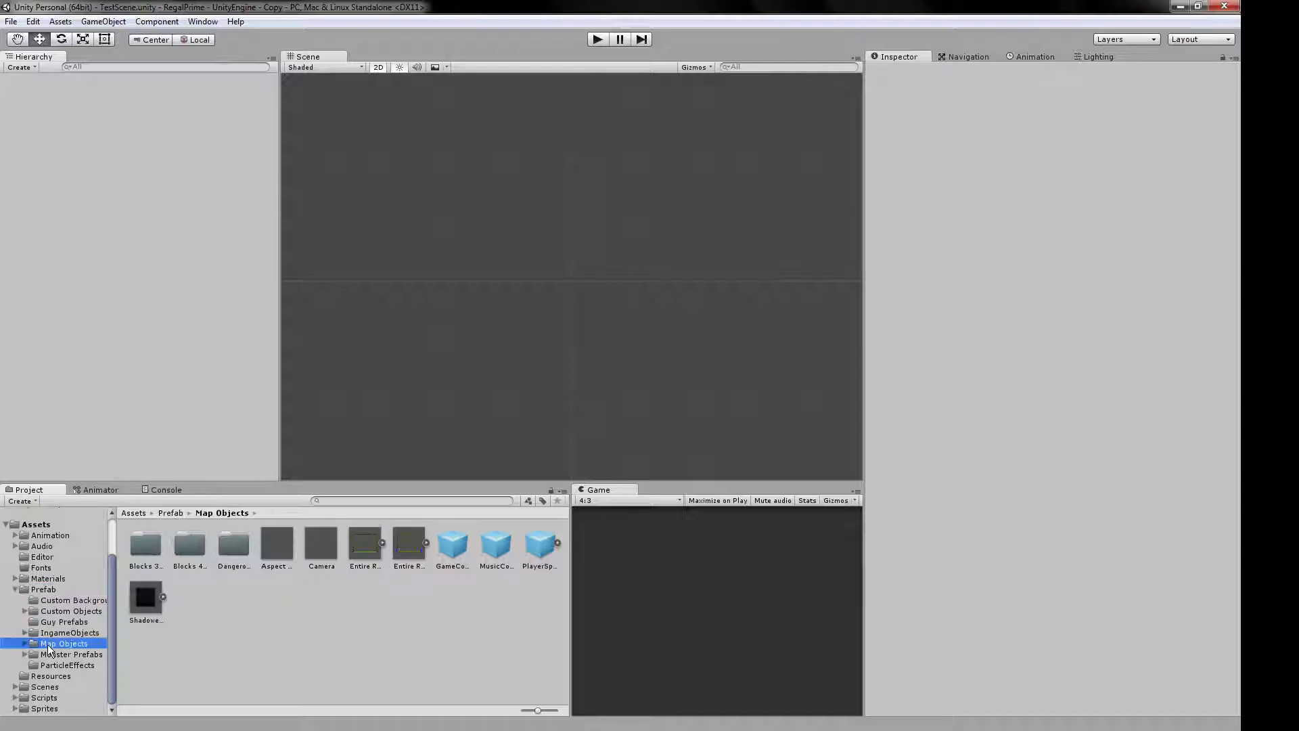
click(374, 552)
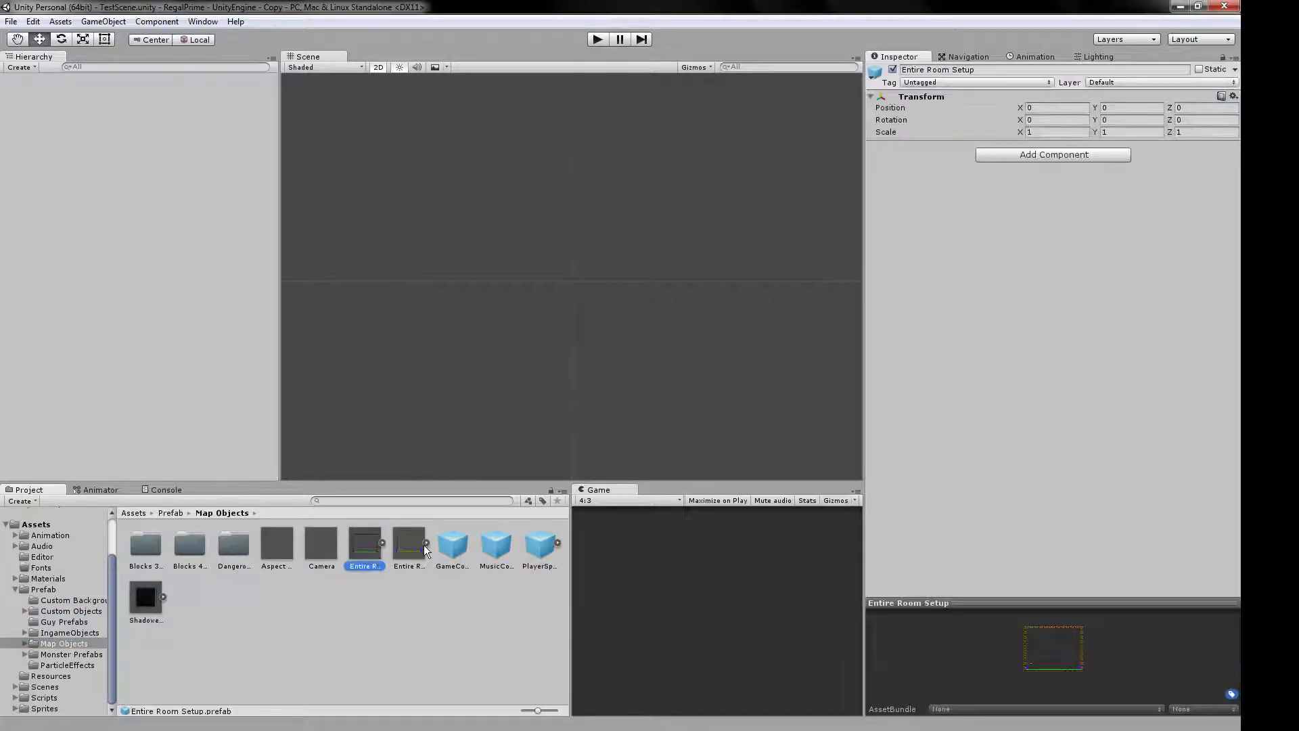
click(402, 547)
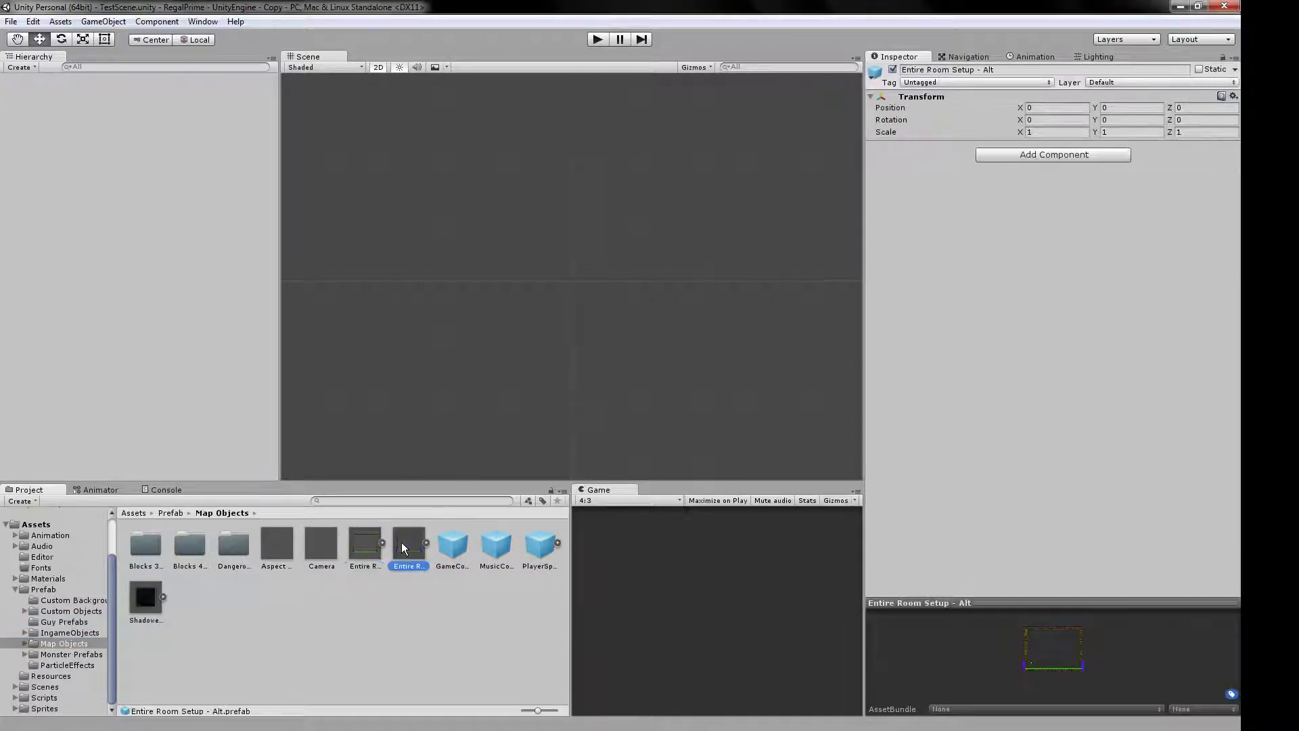
click(362, 546)
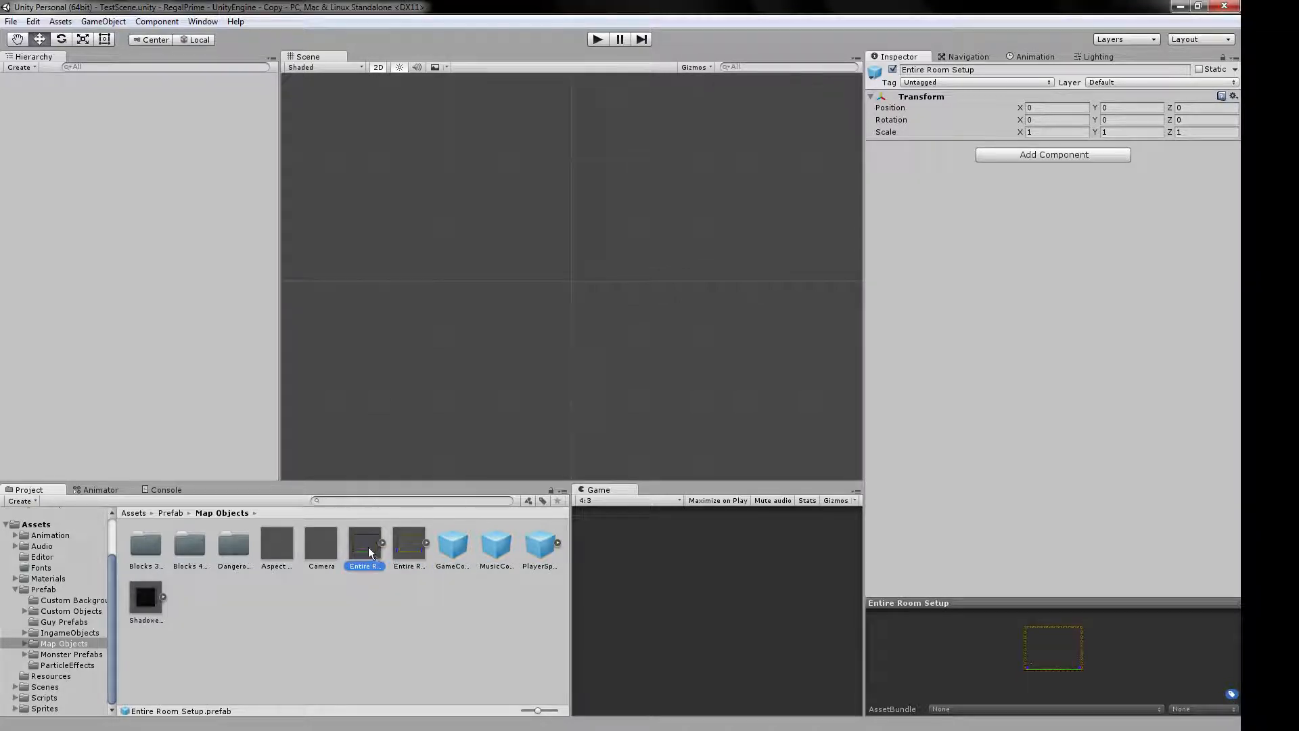
drag(366, 546, 569, 273)
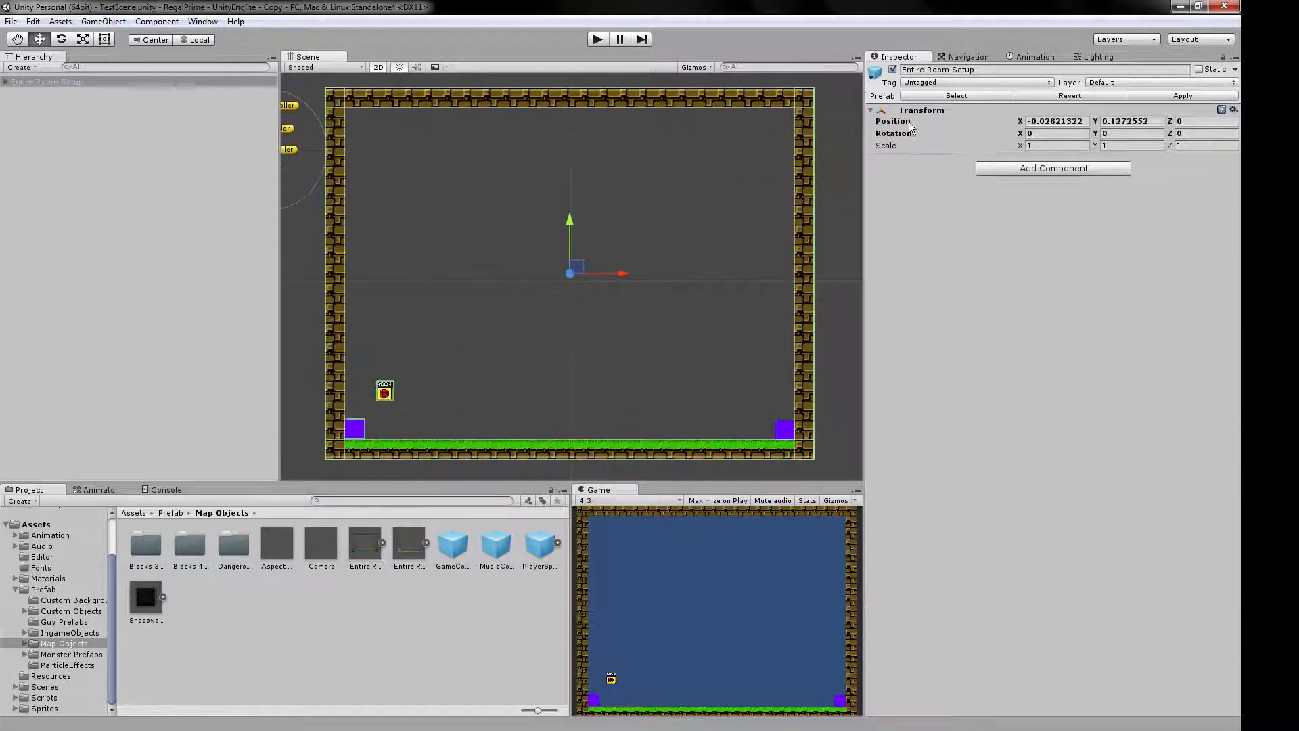
Set the Entire Room Setup's Y position to 0.
click(1044, 120)
key(Tab)
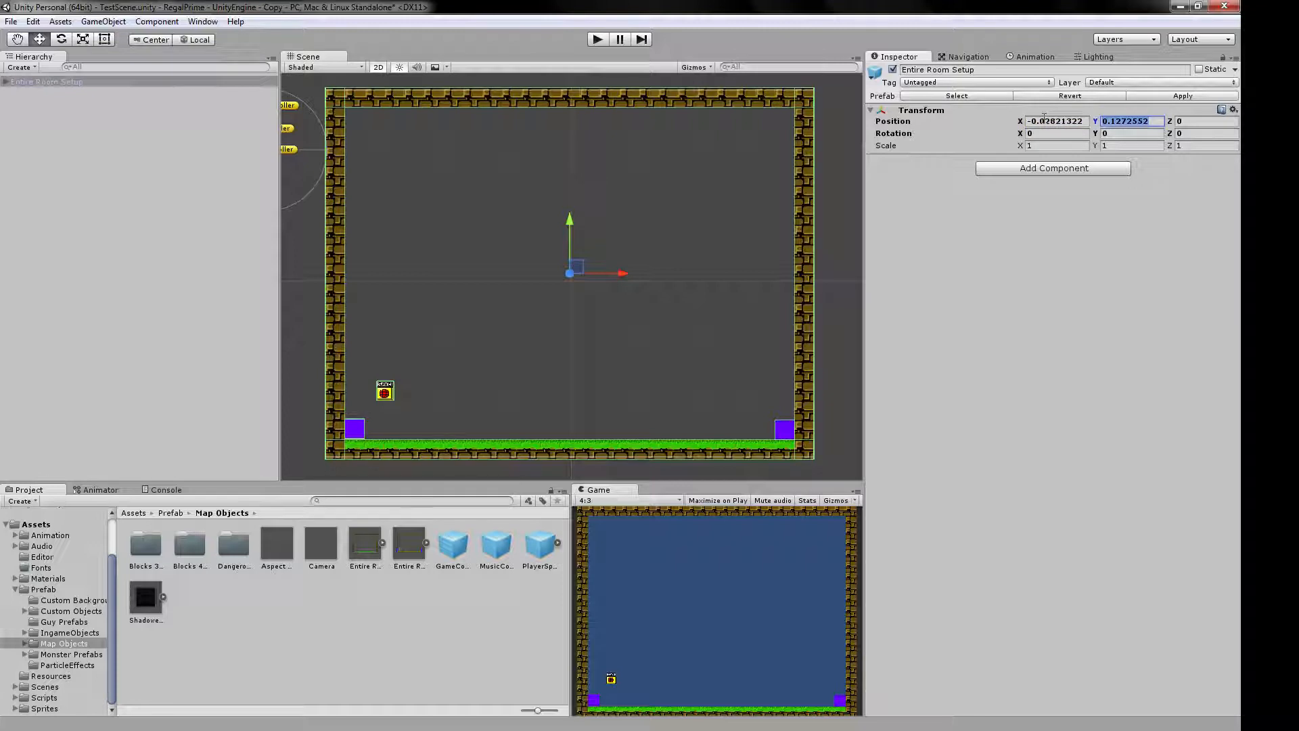
text(0)
key(Tab)
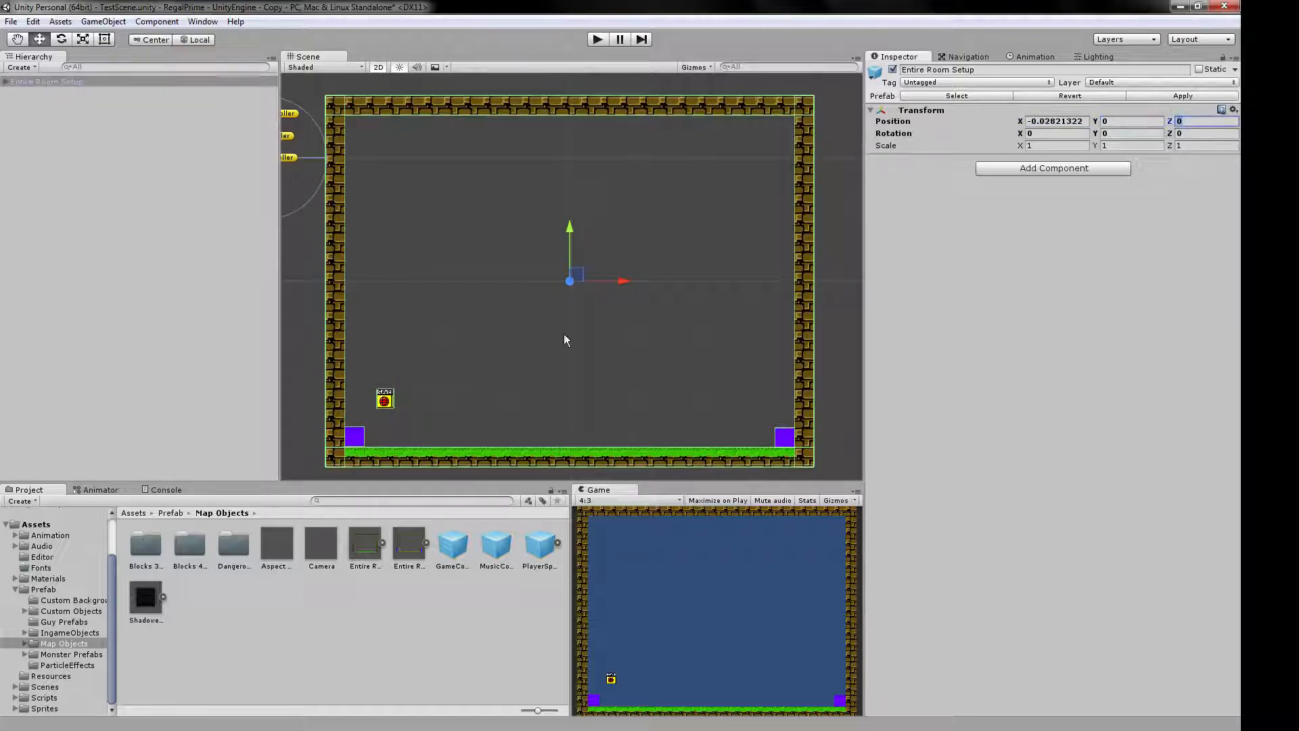
click(293, 304)
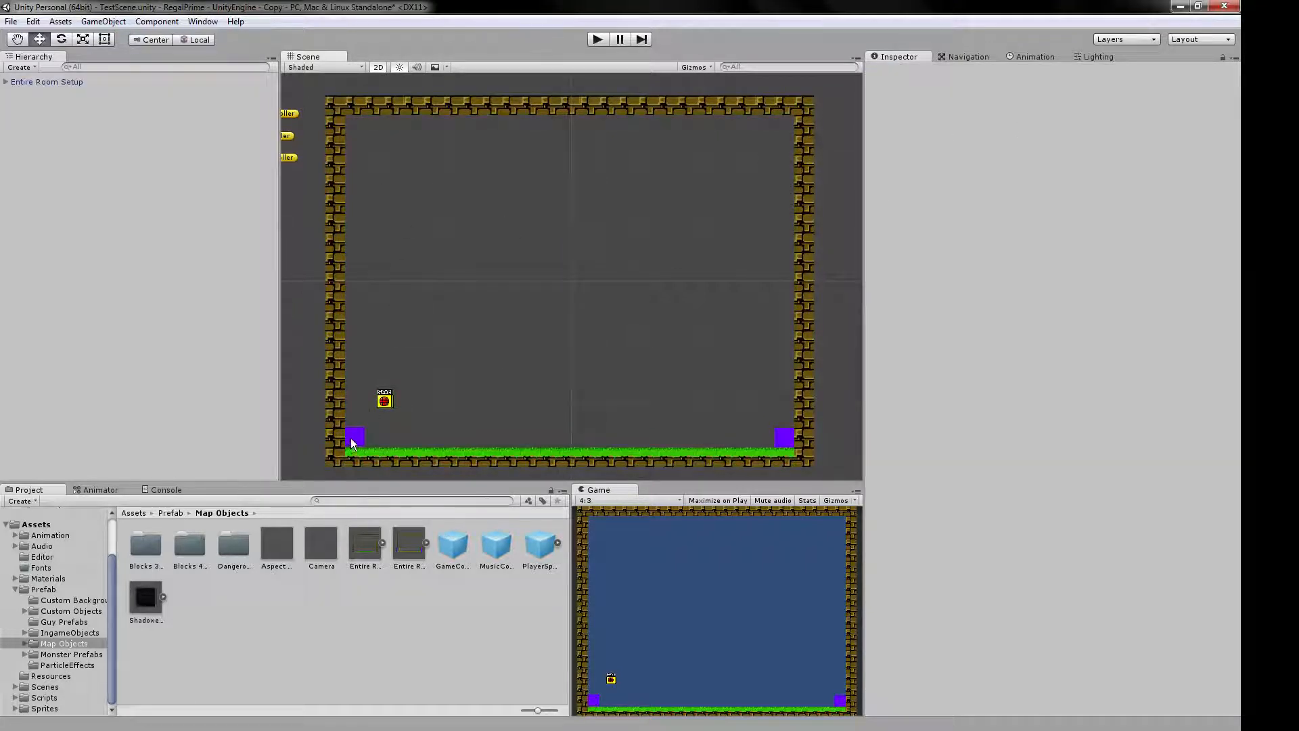
Replace the Entire Room Setup with the Entire Room Setup - Alt prefab, placed near the centre of the scene.
click(59, 83)
key(Delete)
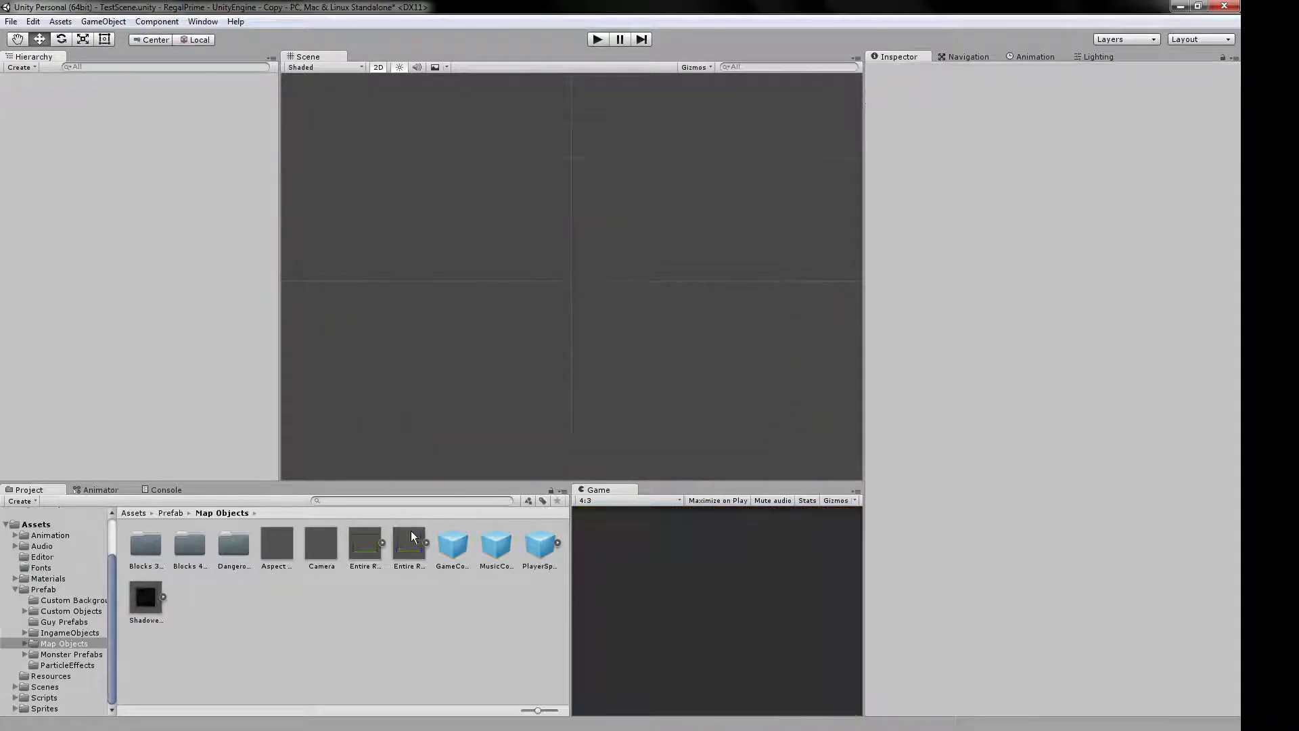
drag(410, 546, 568, 278)
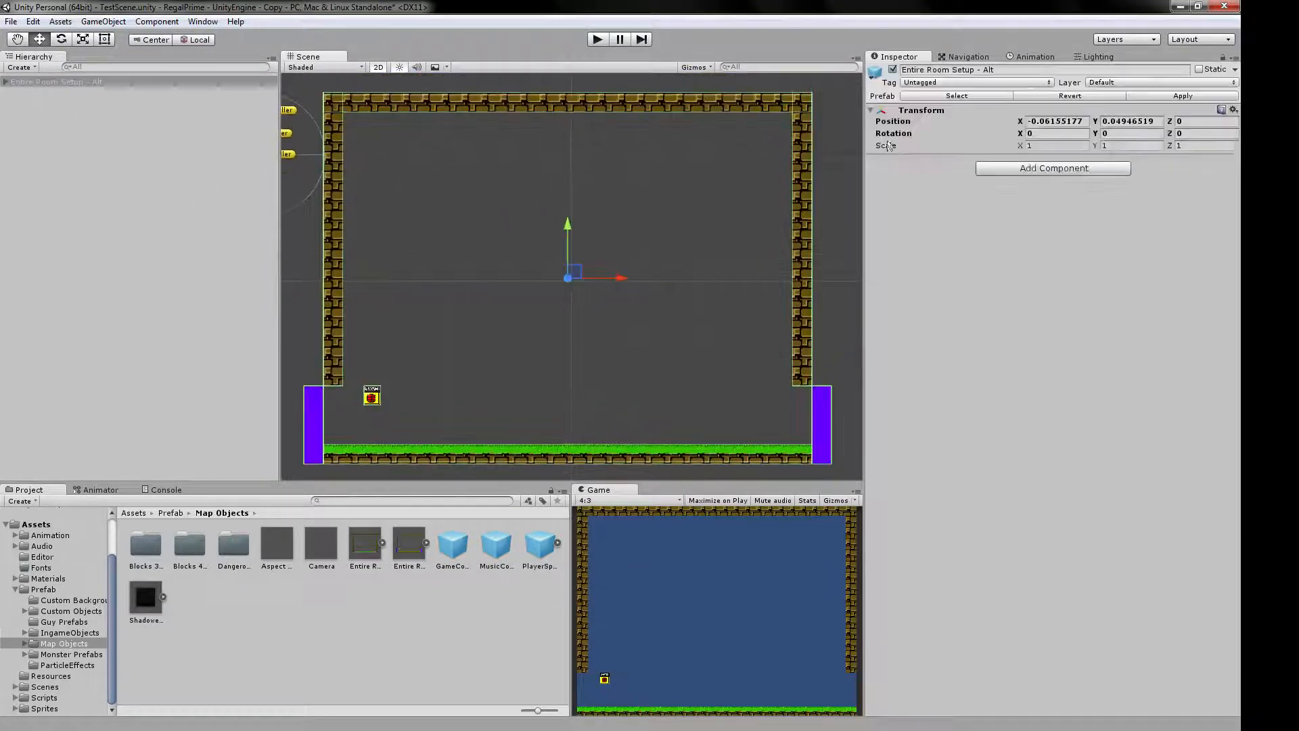
Set the Entire Room Setup - Alt object's X and Y position to 0, then deselect it.
click(1066, 121)
text(0)
key(Tab)
text(0)
key(Tab)
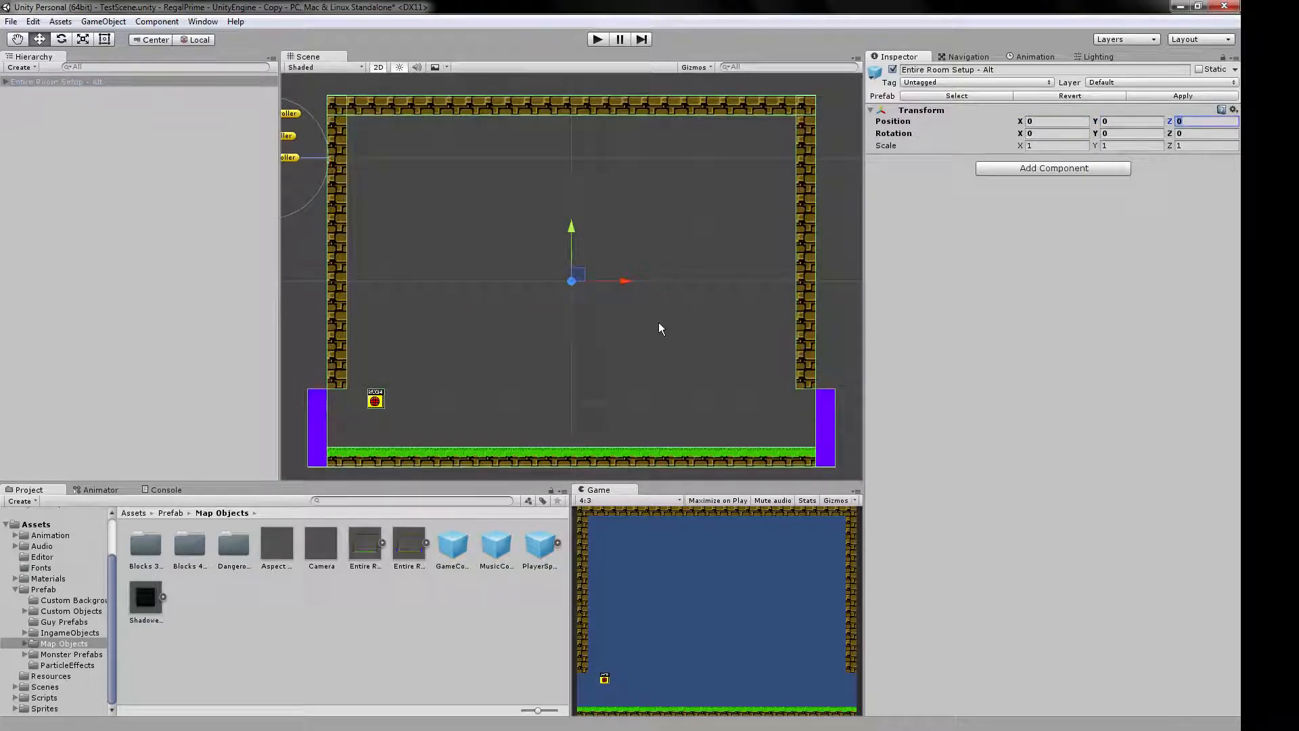
click(311, 265)
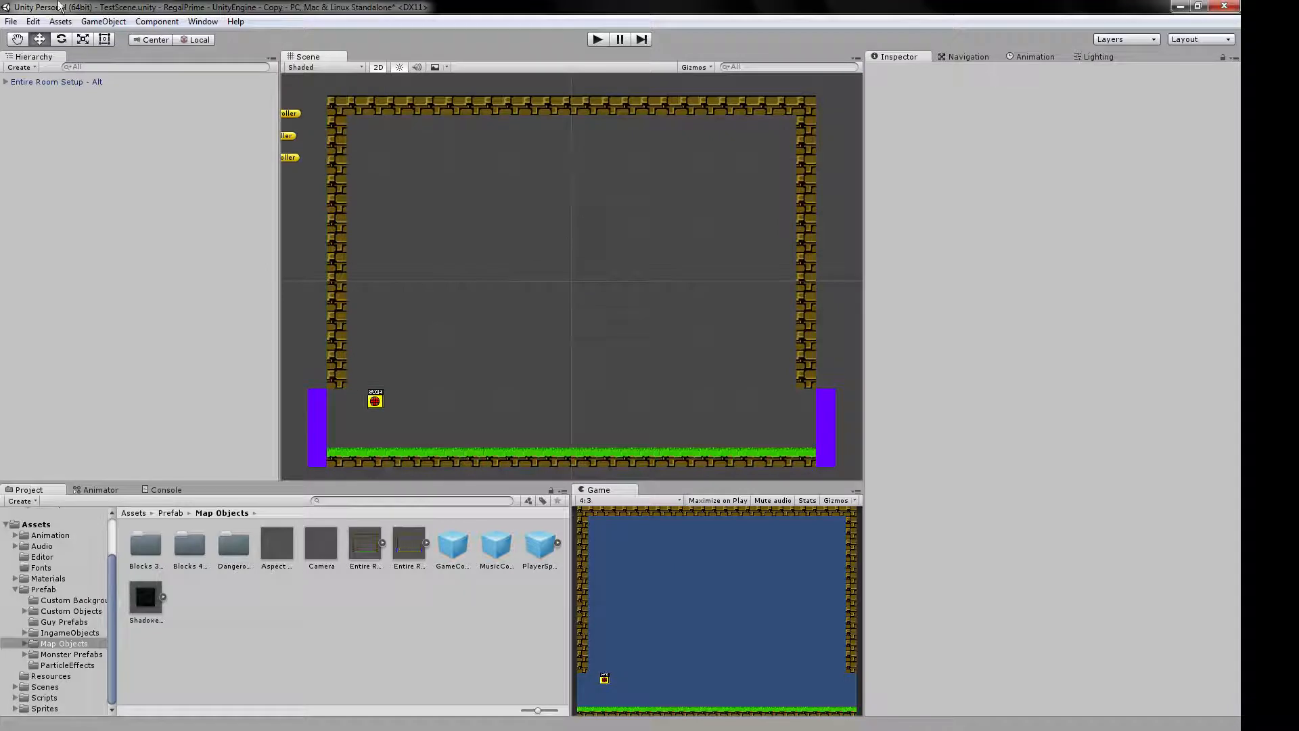
Save TestScene and collapse the Prefab folder in the project's folder tree.
click(11, 21)
click(47, 71)
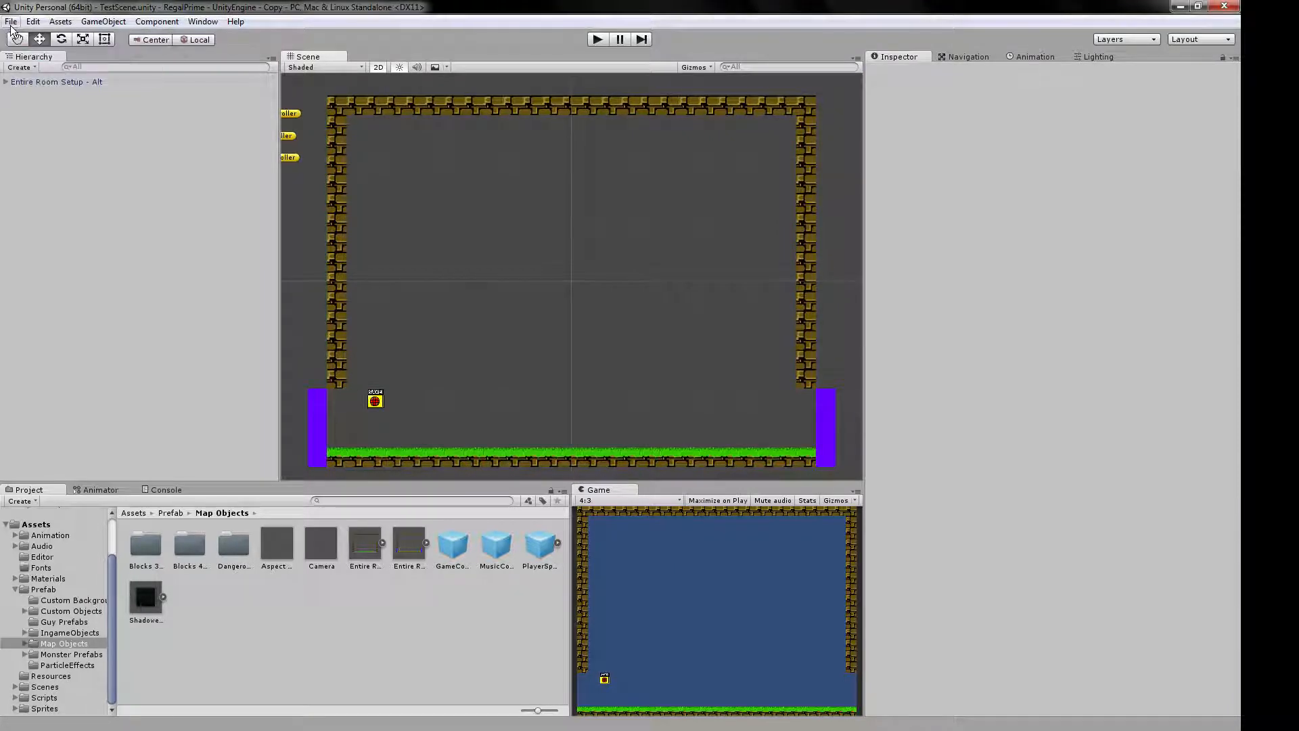
click(14, 590)
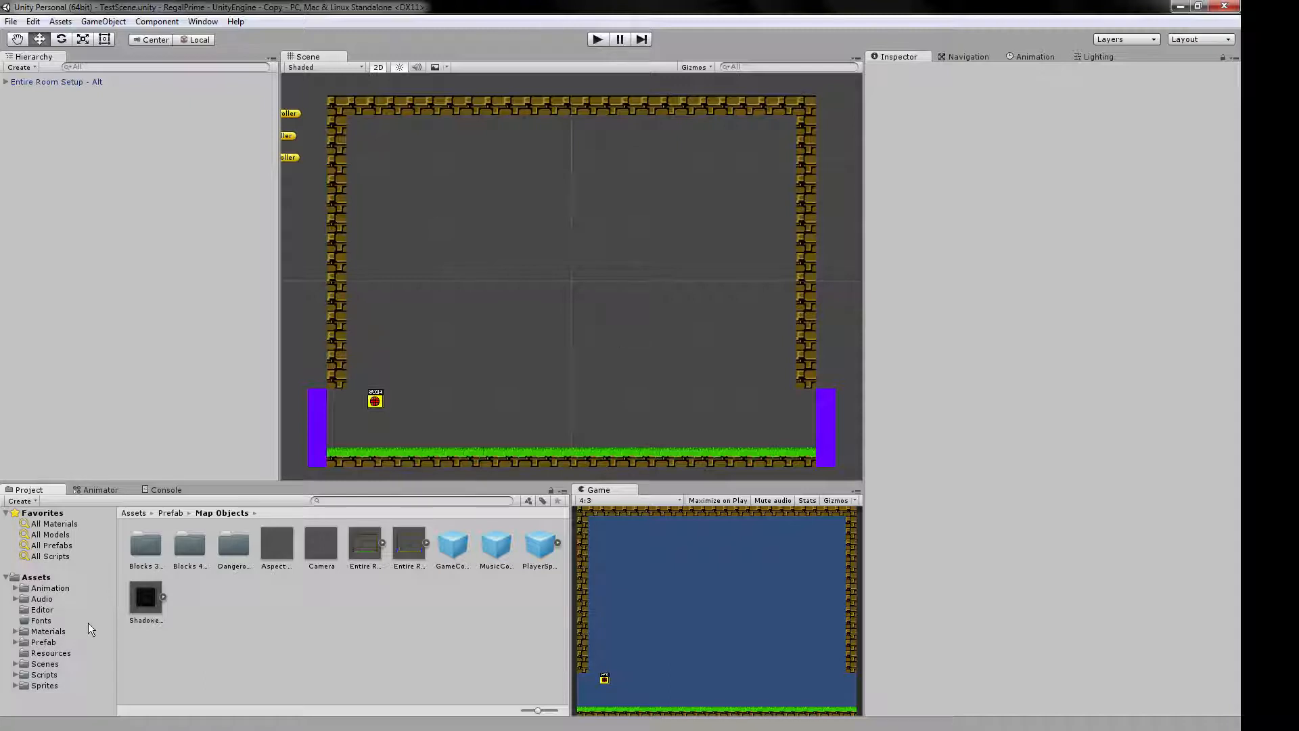
Add TestScene to the build's scene list and move it above Scene99 - Finish Screen.
click(10, 22)
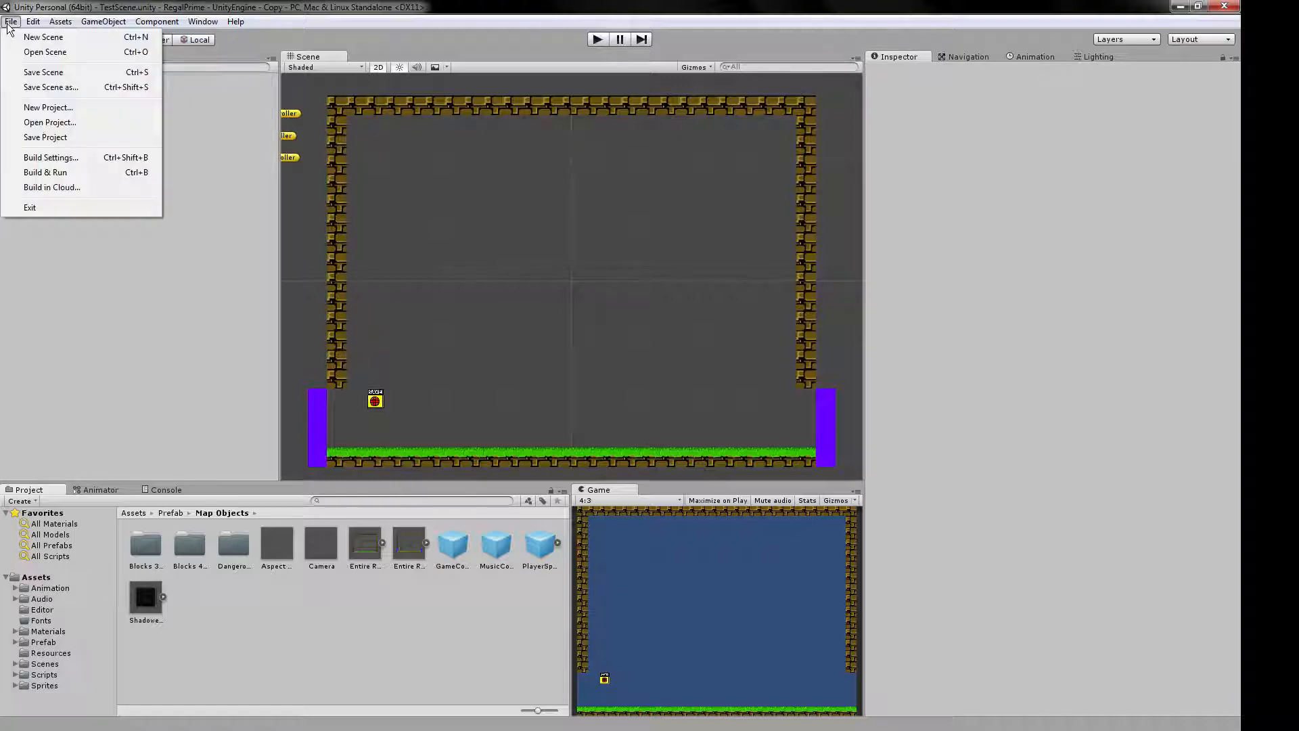
click(53, 158)
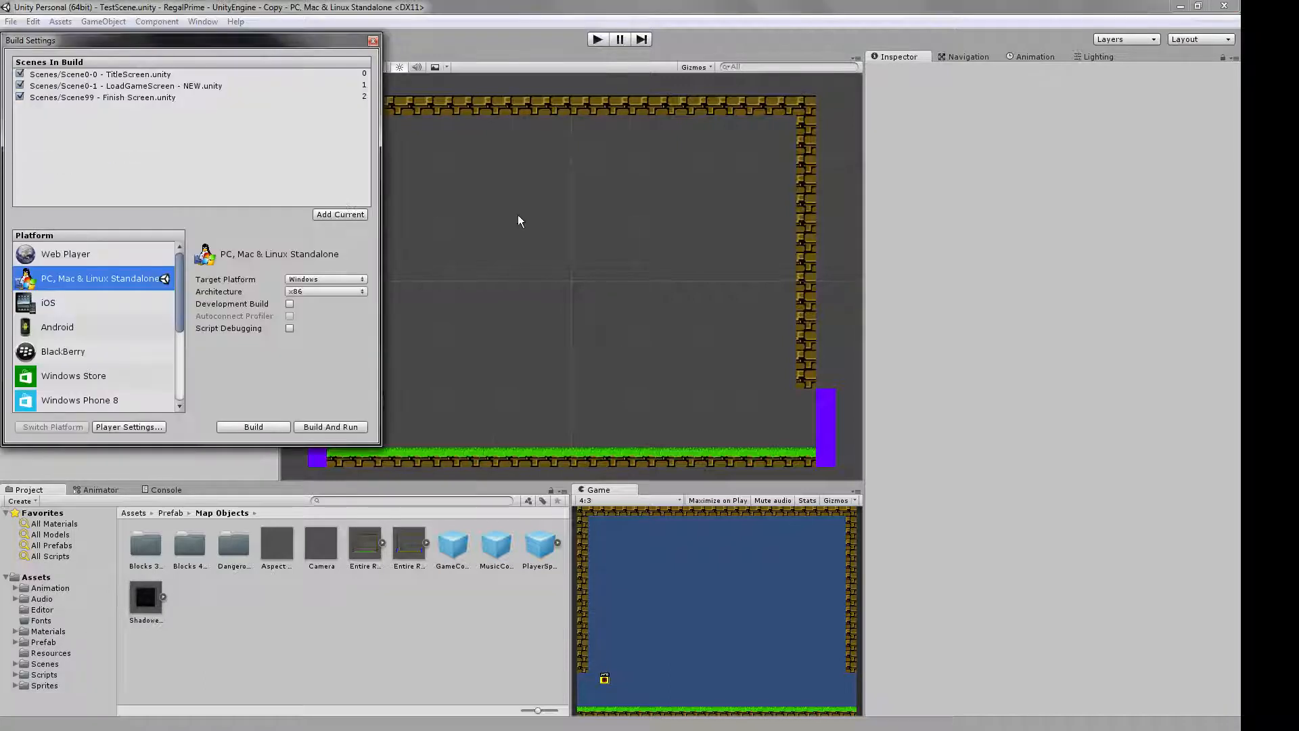
click(351, 216)
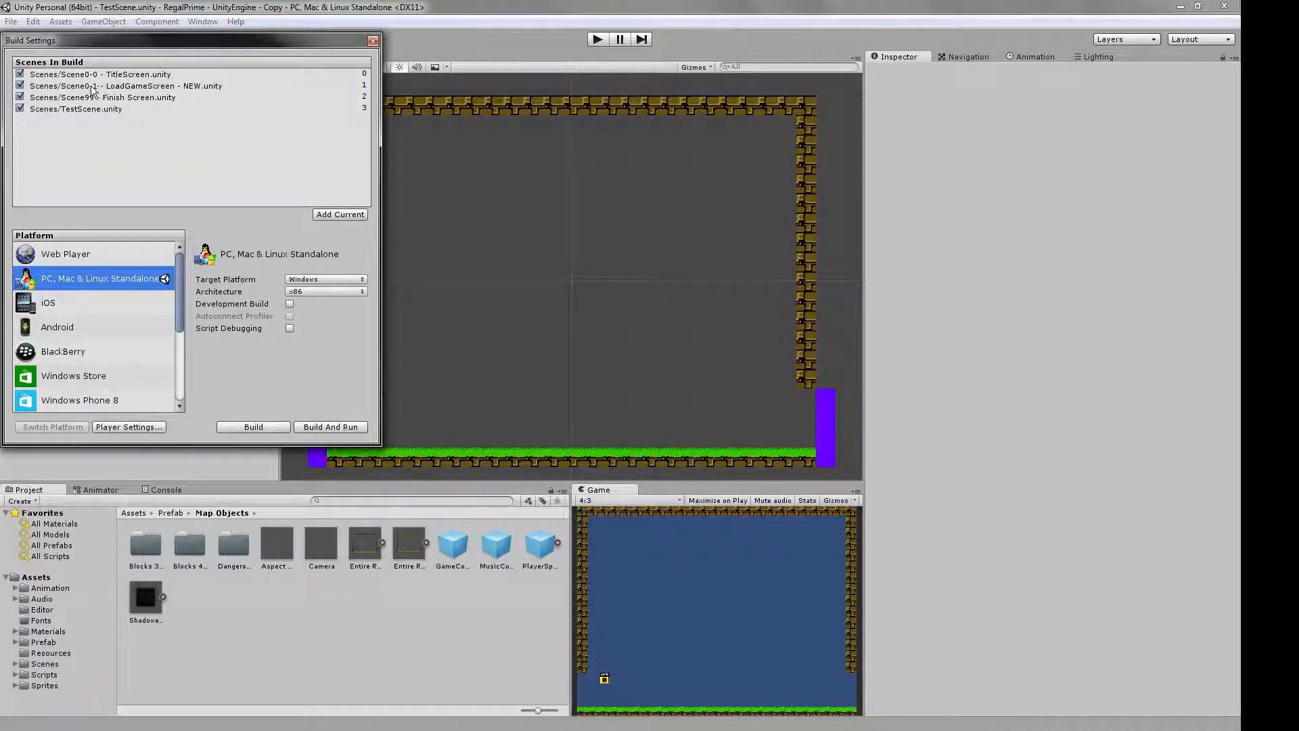
drag(100, 112, 113, 98)
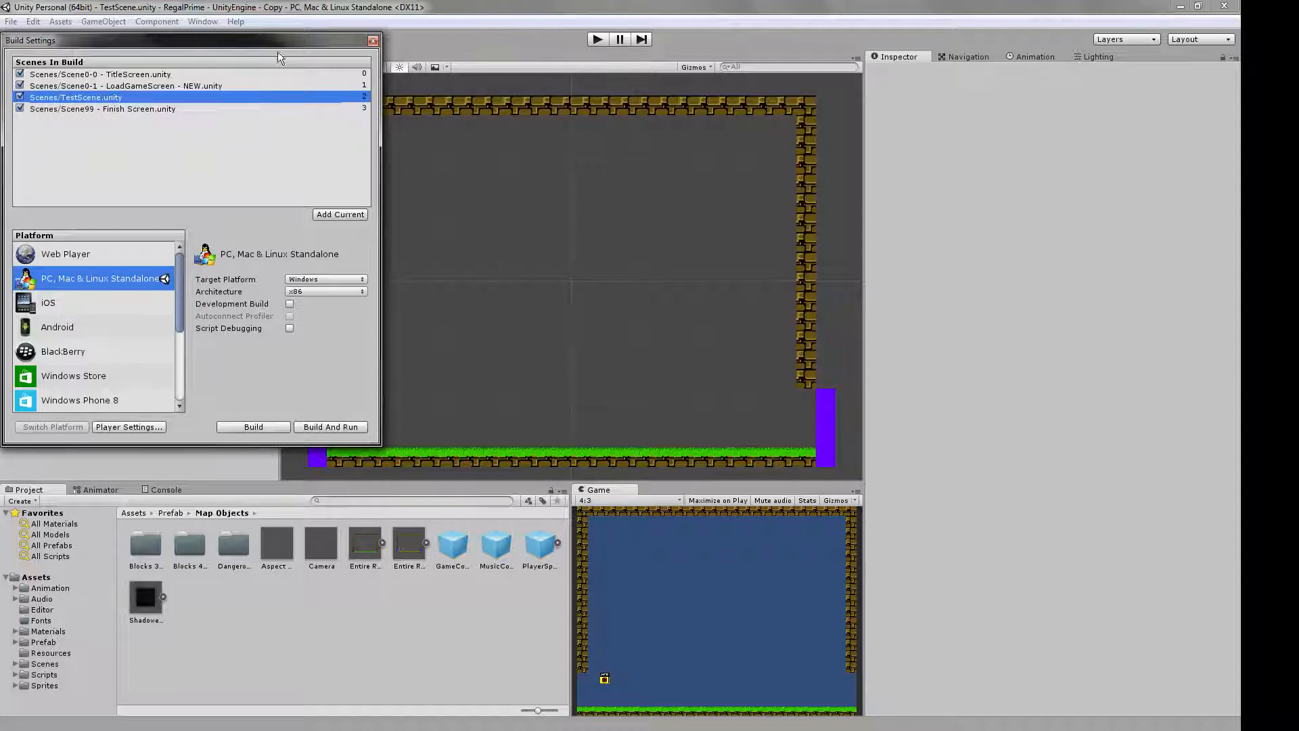
click(372, 41)
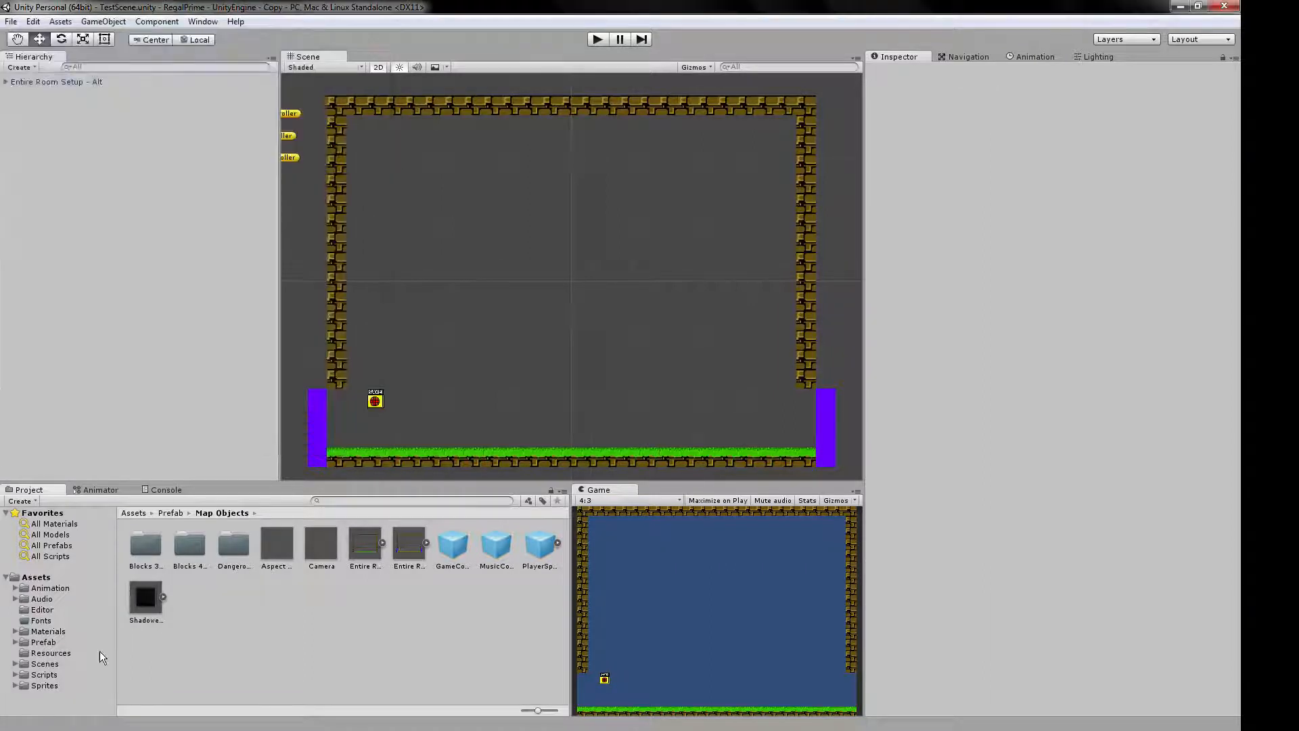
Run the game from Scene0-0 - TitleScreen in the Scenes folder and start over in Save Slot 0.
click(46, 661)
double_click(286, 541)
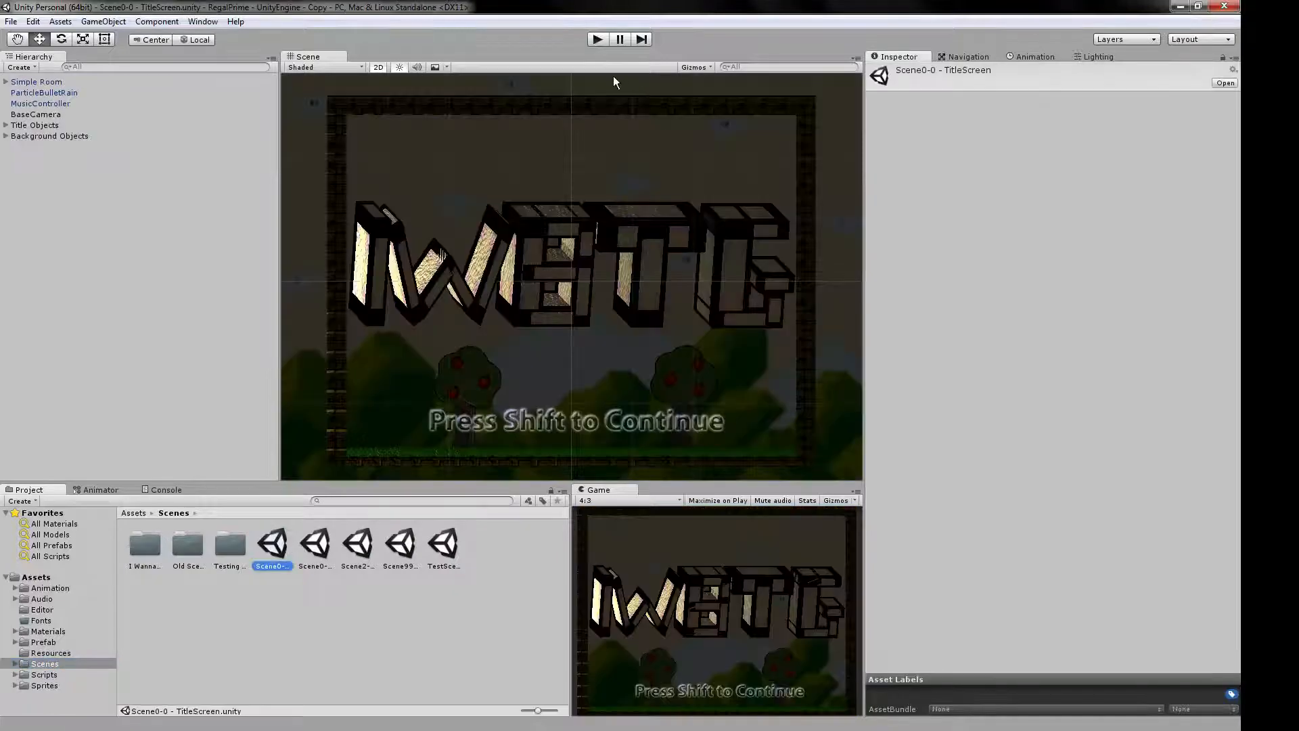
click(597, 39)
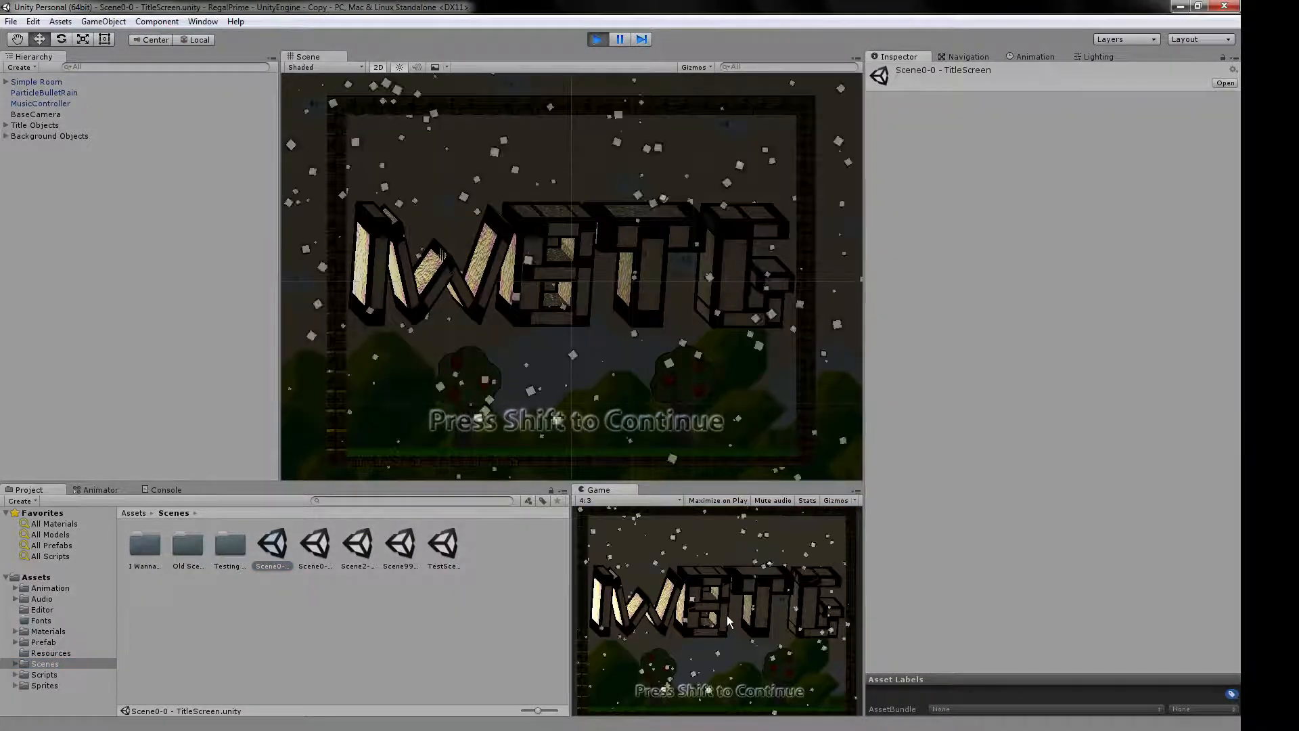
key(shift)
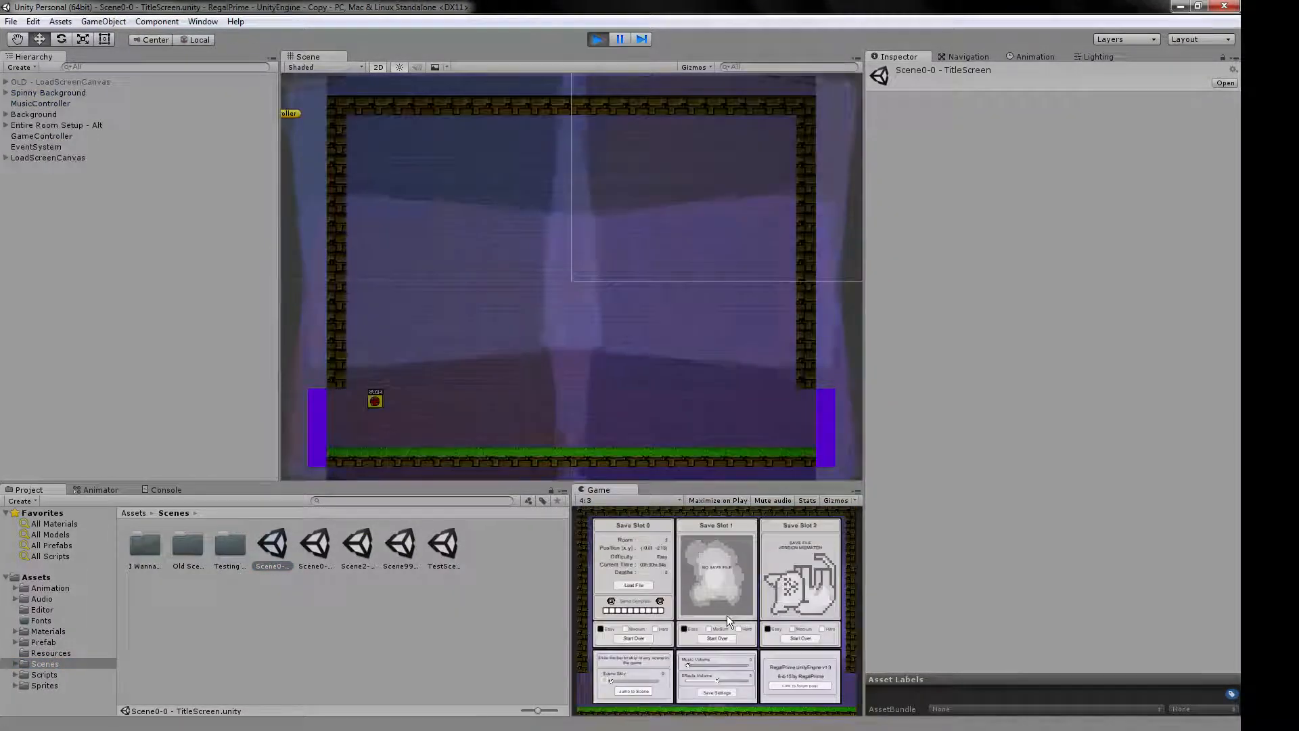
click(634, 638)
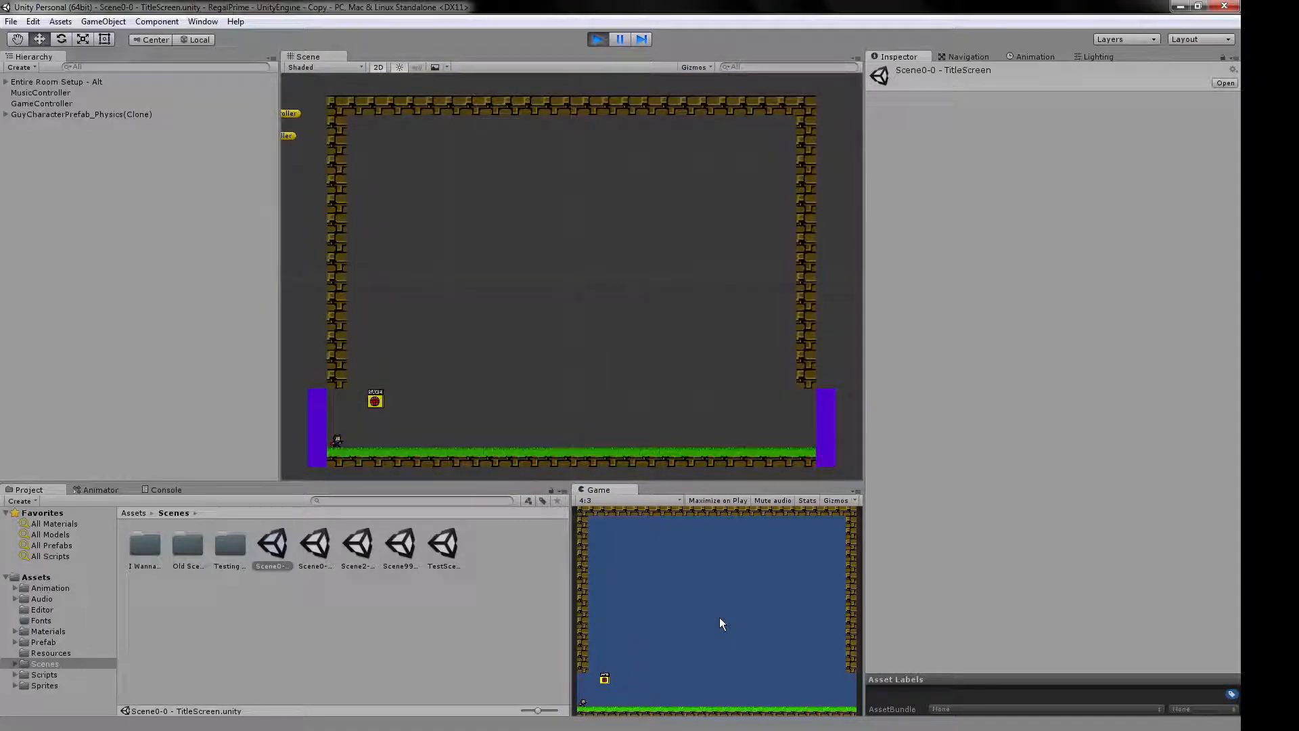
Test jumping and shooting in the new room, walk the character through the exit at its right end, and stop the game.
key(Right)
key(shift)
key(z)
key(shift)
key(z)
key(z)
key(z)
key(z)
key(z)
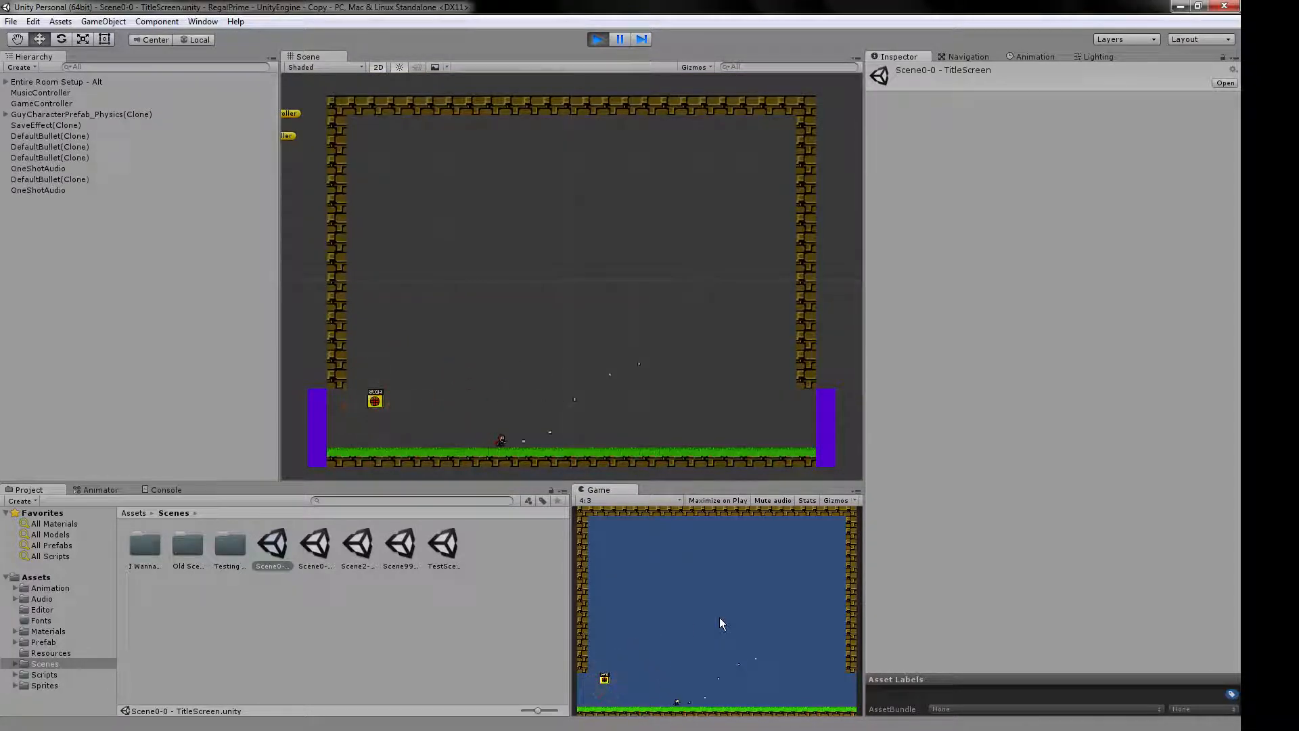
key(Left)
key(z)
key(z)
key(z)
key(Right)
key(shift)
key(shift)
key(Right)
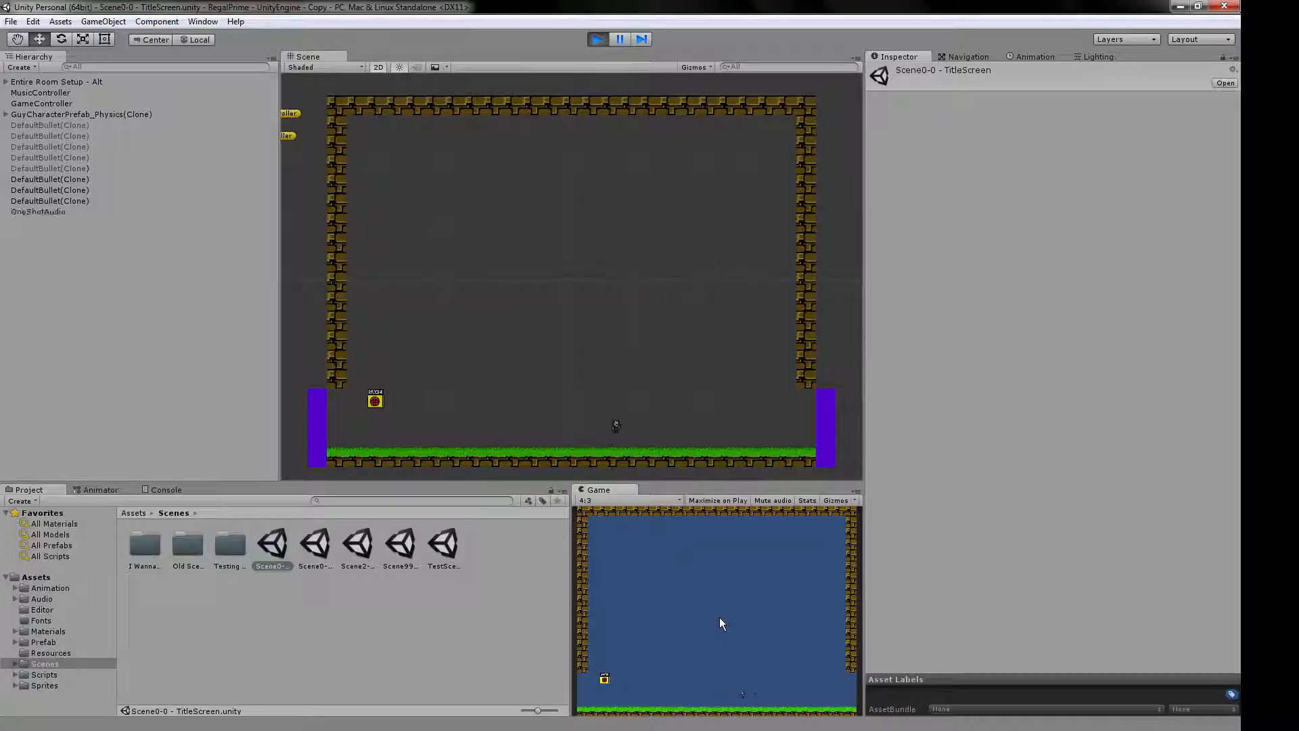
key(Right)
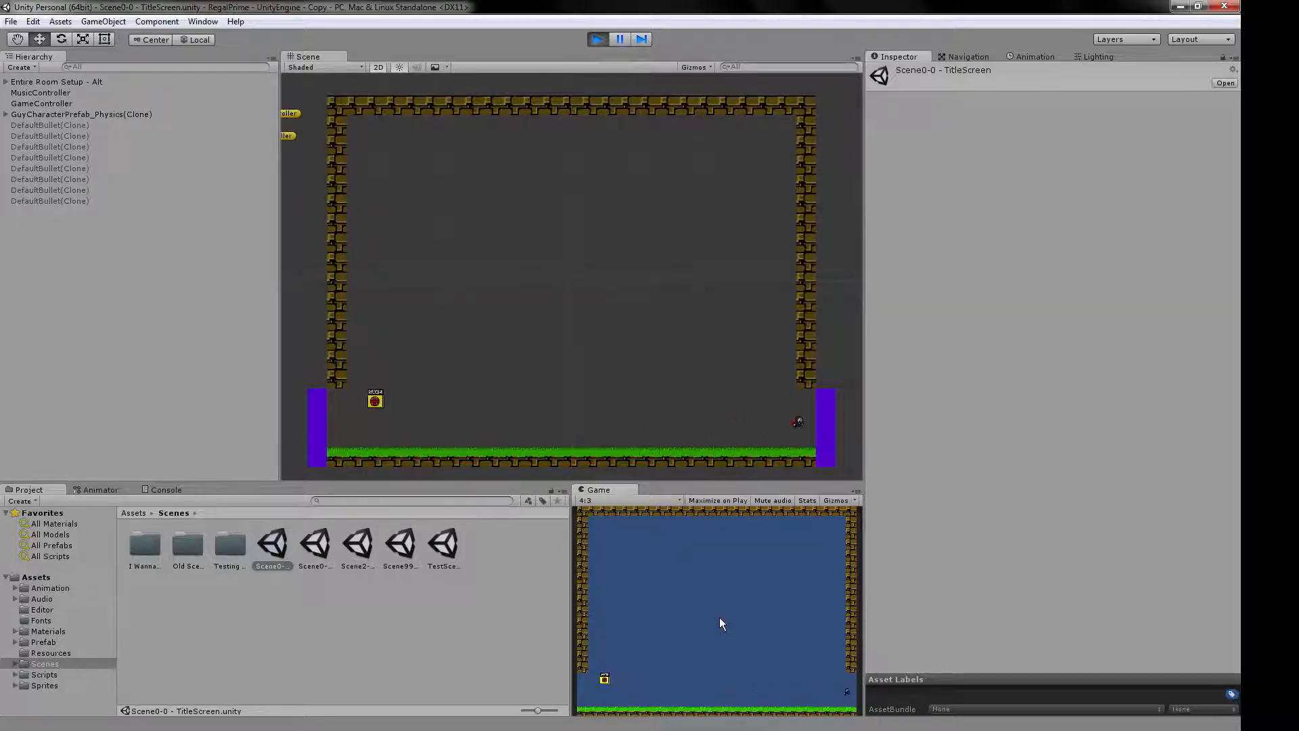
key(Left)
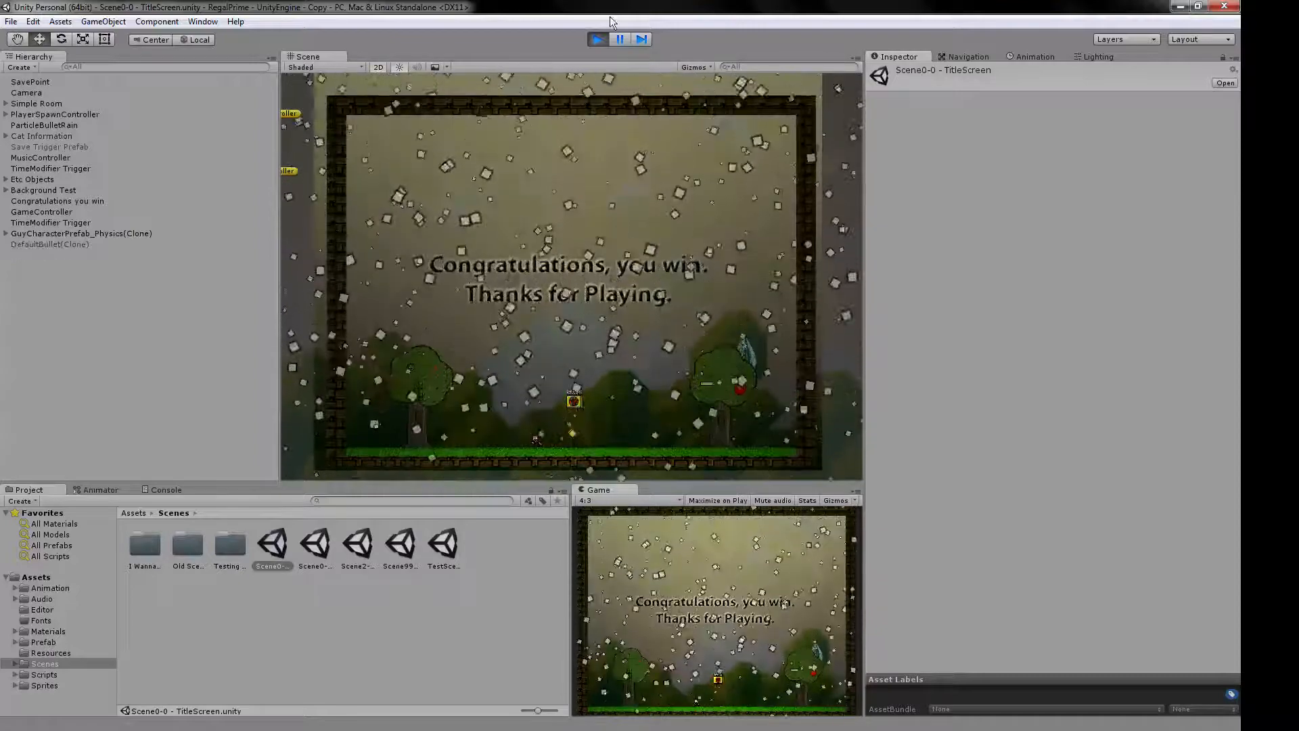
click(597, 39)
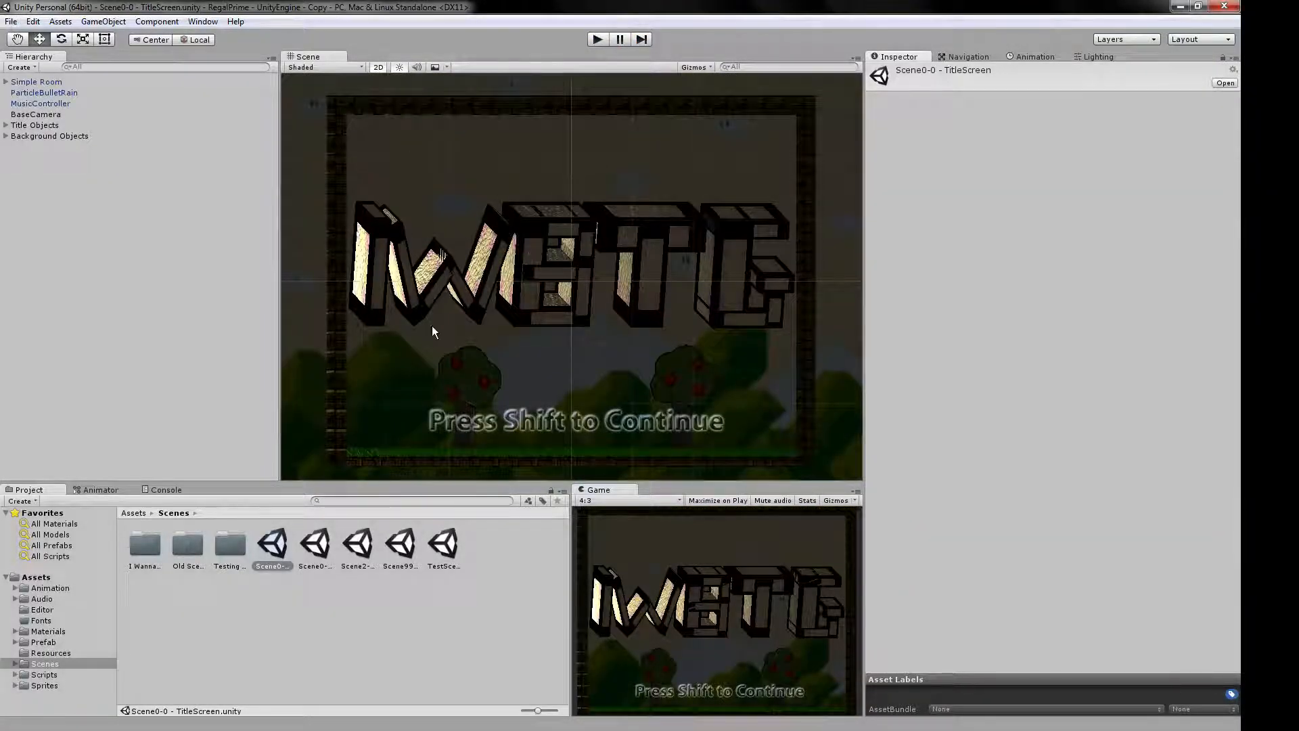
Check the scene order in the build settings.
click(11, 21)
click(74, 157)
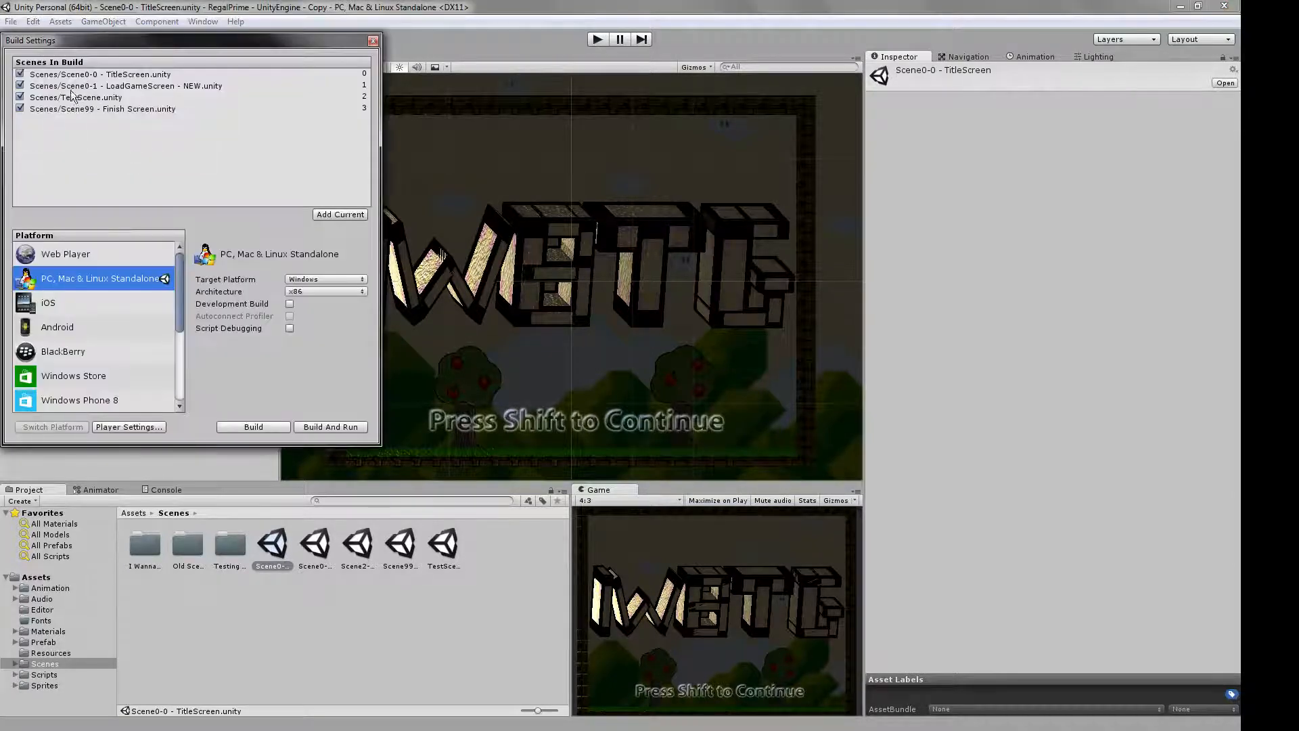
click(373, 40)
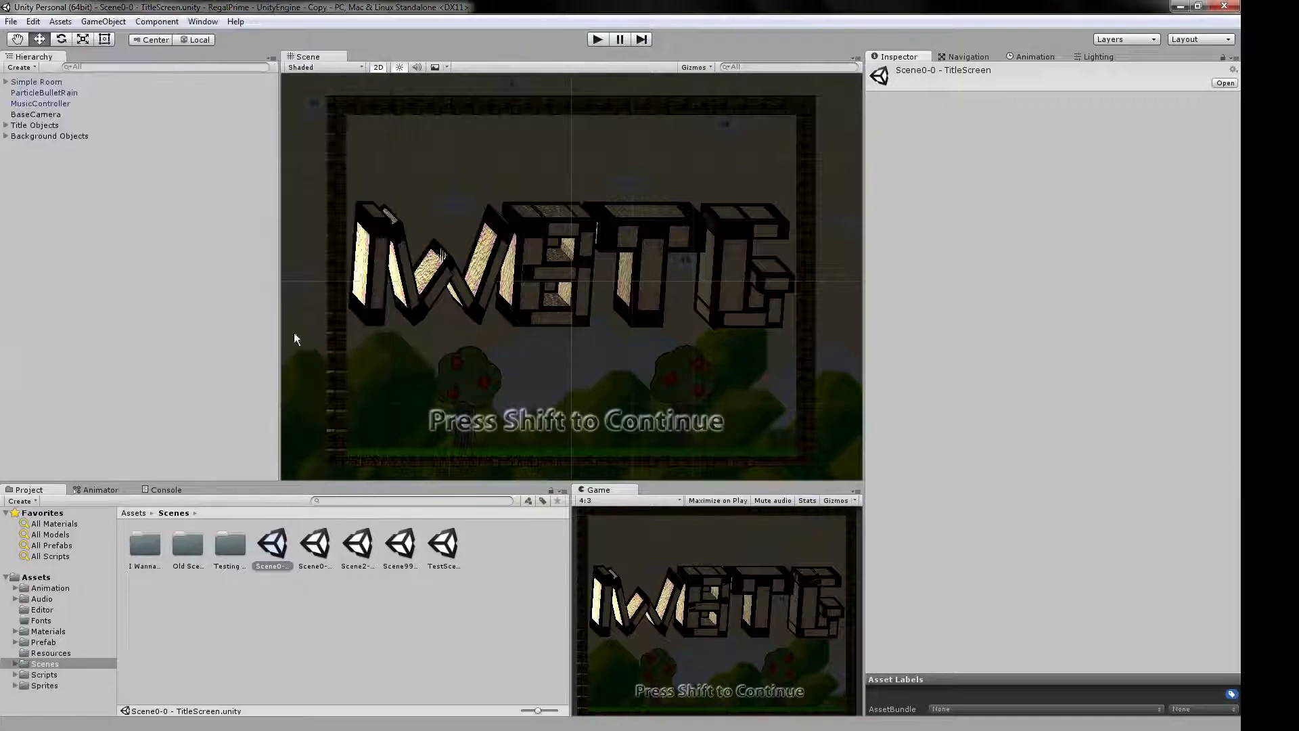
Reopen TestScene and open the Blocks 32x32 folder under Prefab > Map Objects, with slightly larger asset thumbnails.
click(442, 547)
double_click(441, 547)
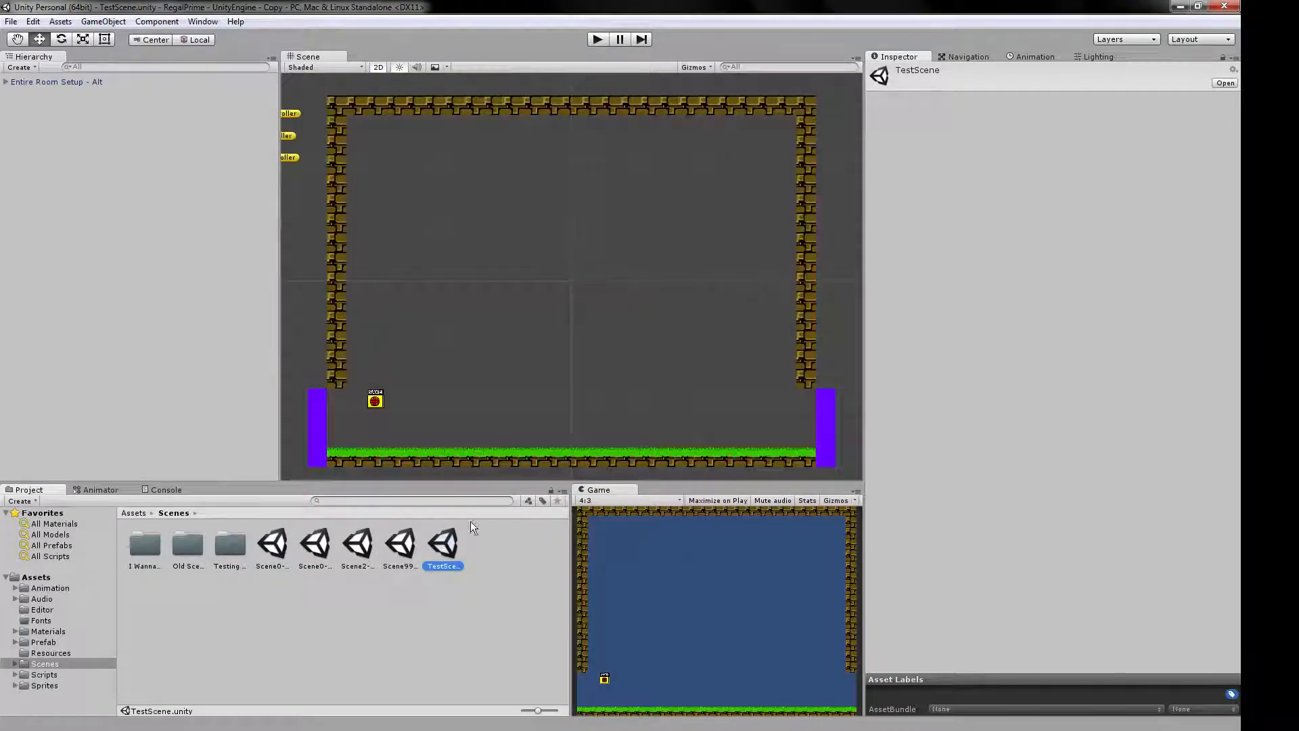
click(42, 643)
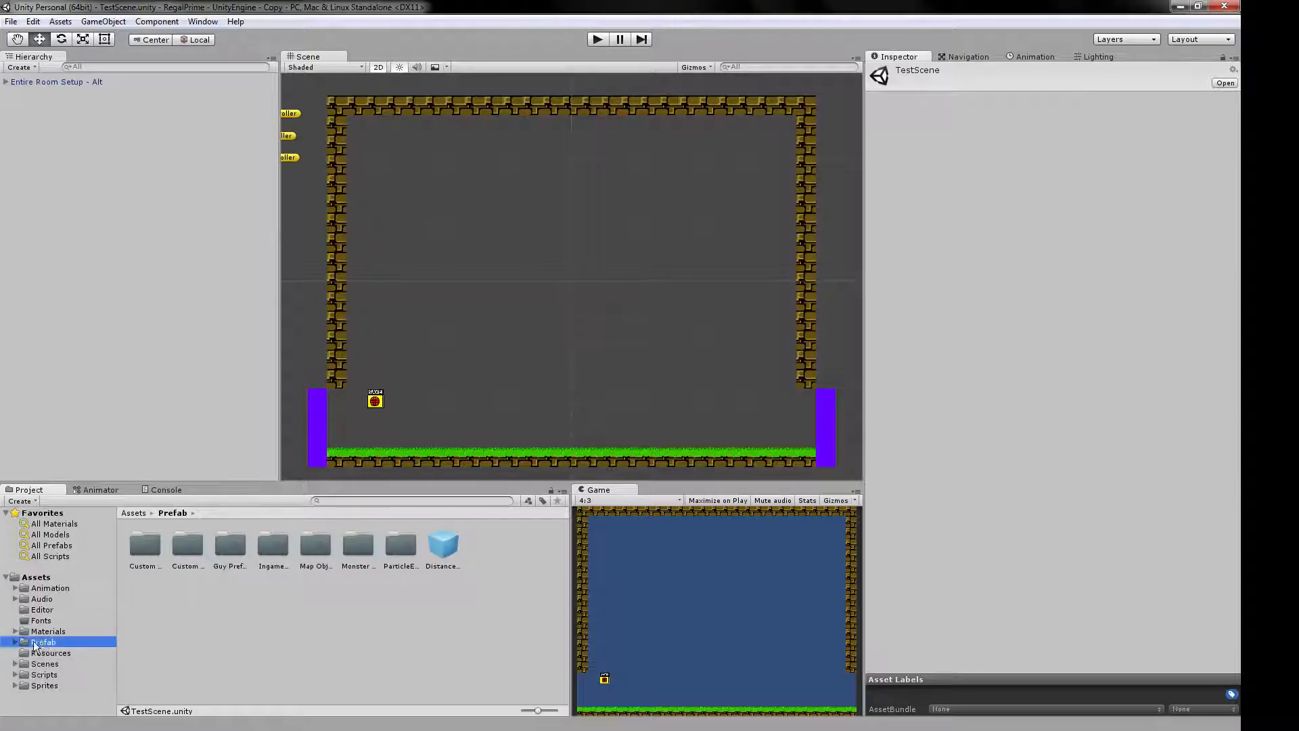
click(15, 642)
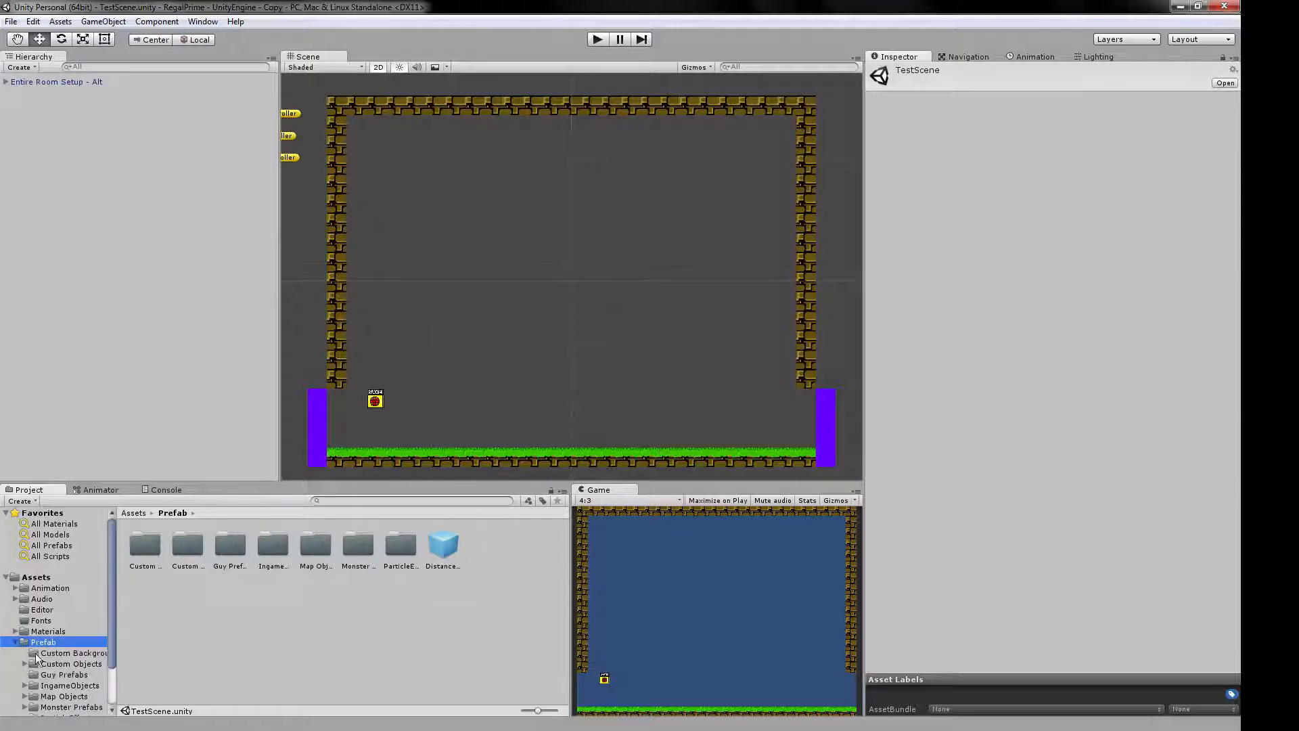
click(68, 696)
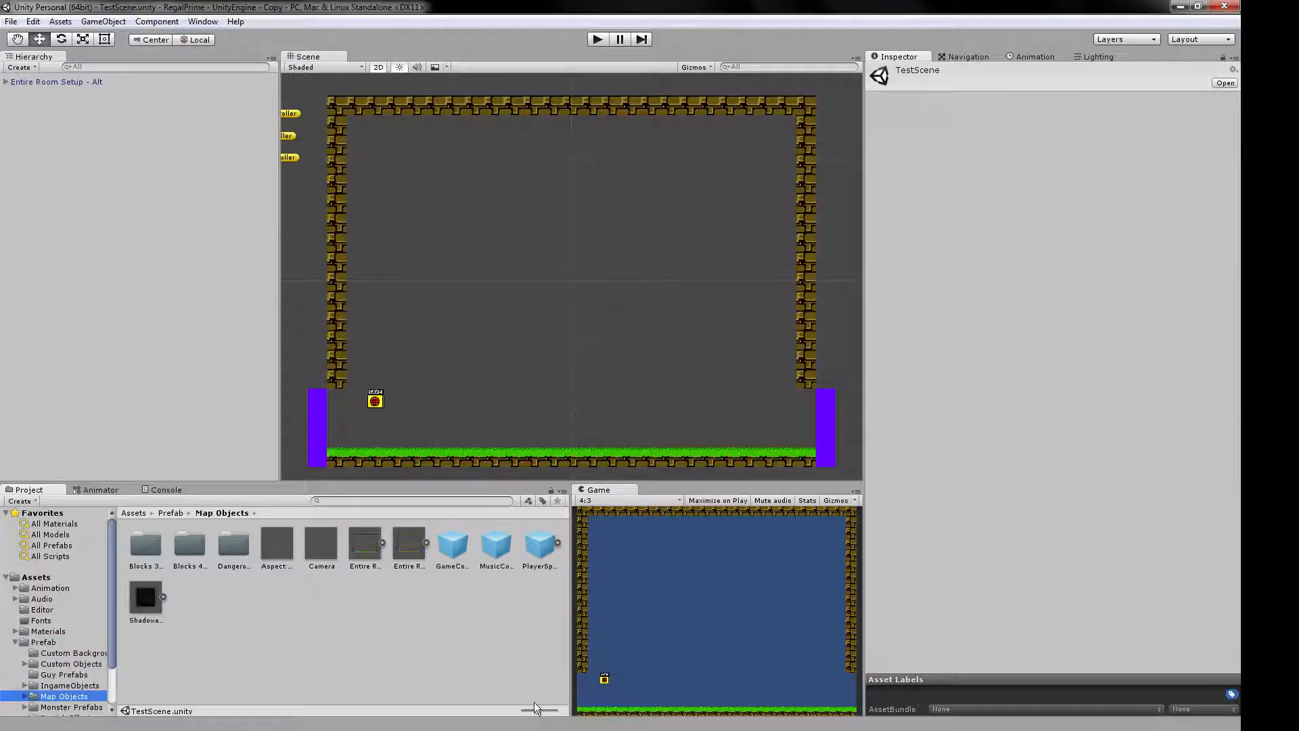
drag(539, 715, 544, 716)
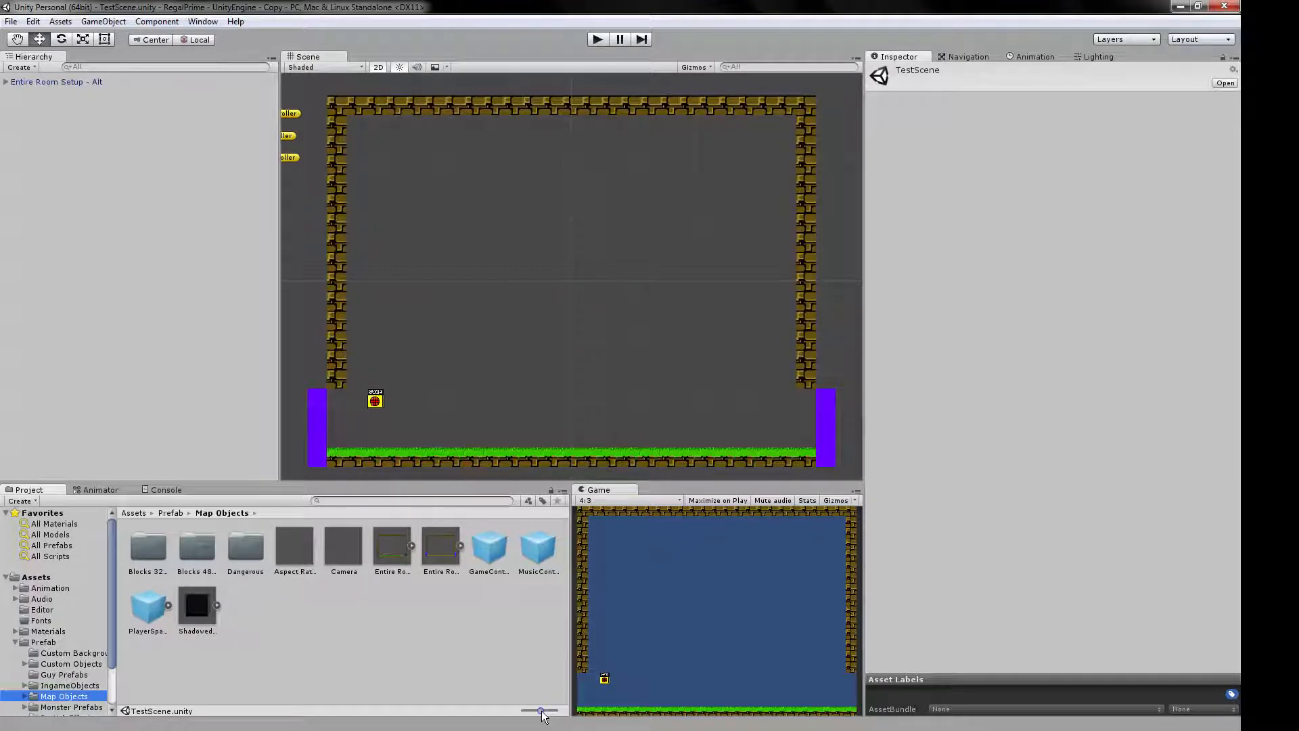
click(150, 552)
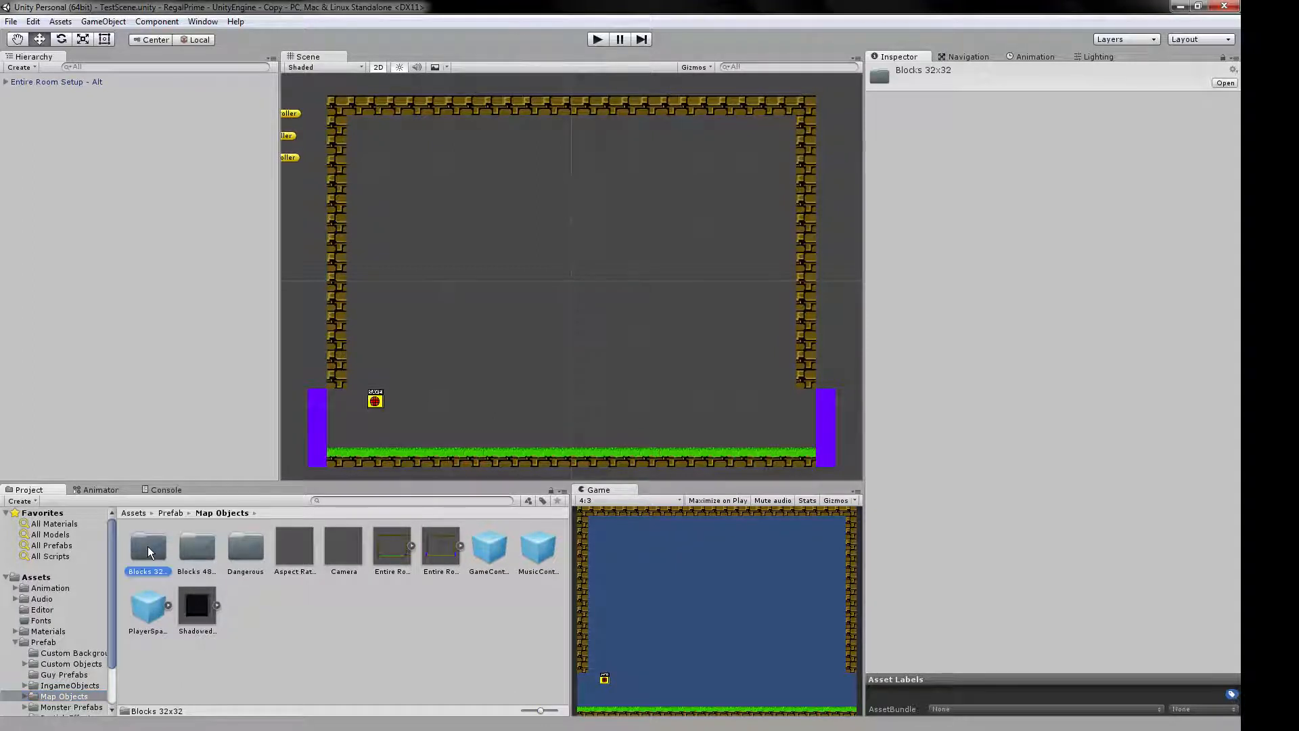
double_click(149, 552)
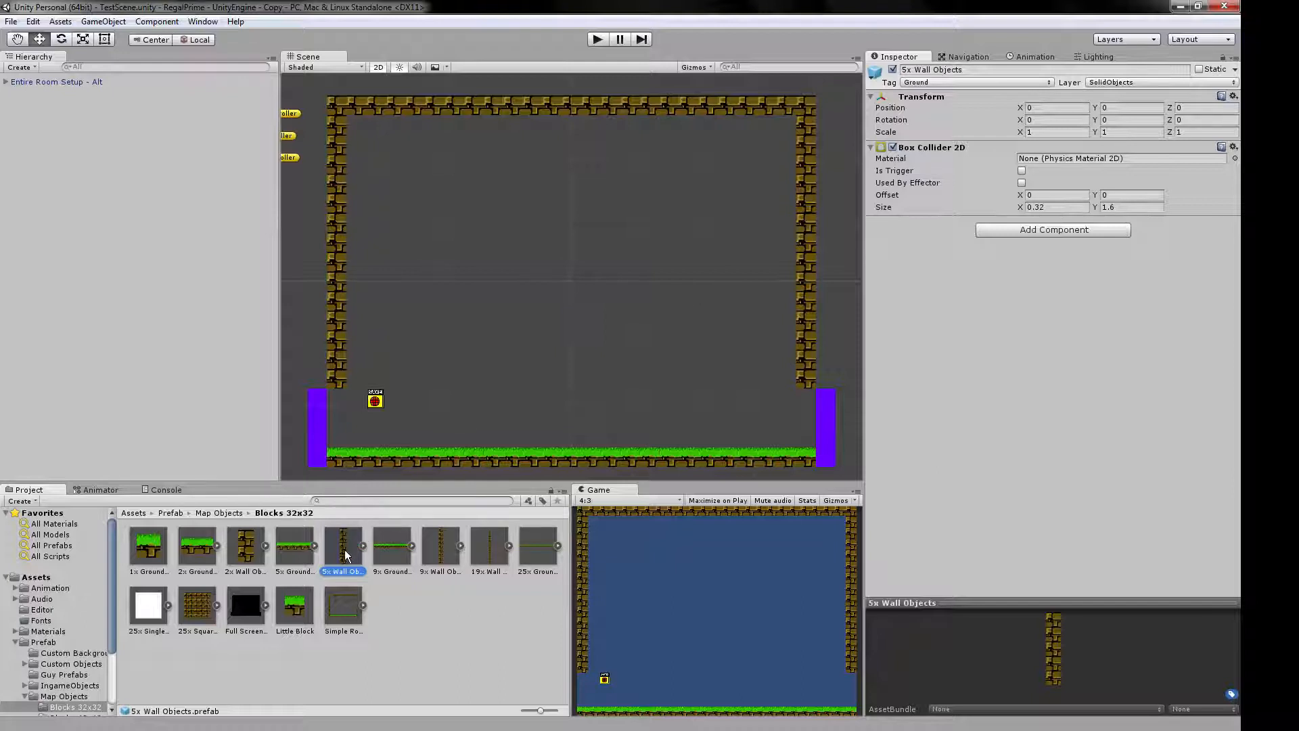
Place a 5x Wall Objects prefab and vertex-snap it onto the grass floor at the room's centre, at X 0, Y -1.92.
drag(344, 549, 547, 317)
key(v)
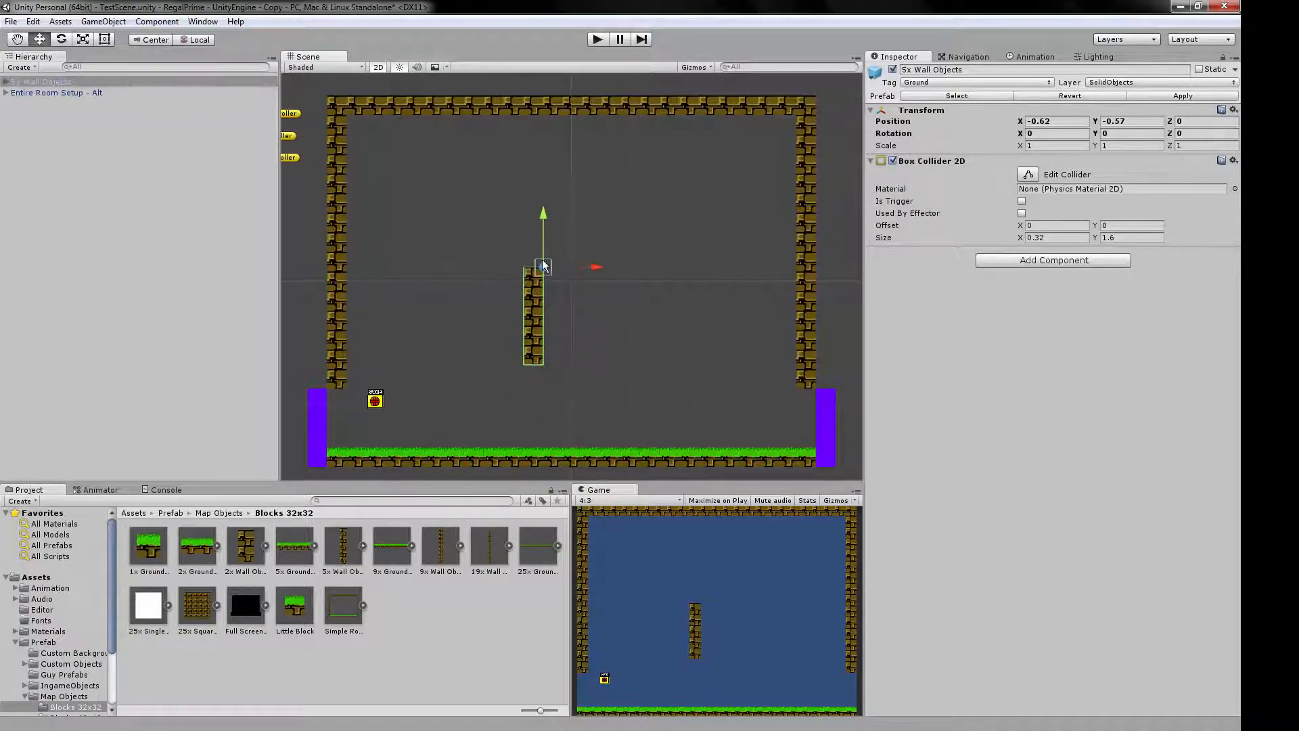
drag(534, 371, 529, 337)
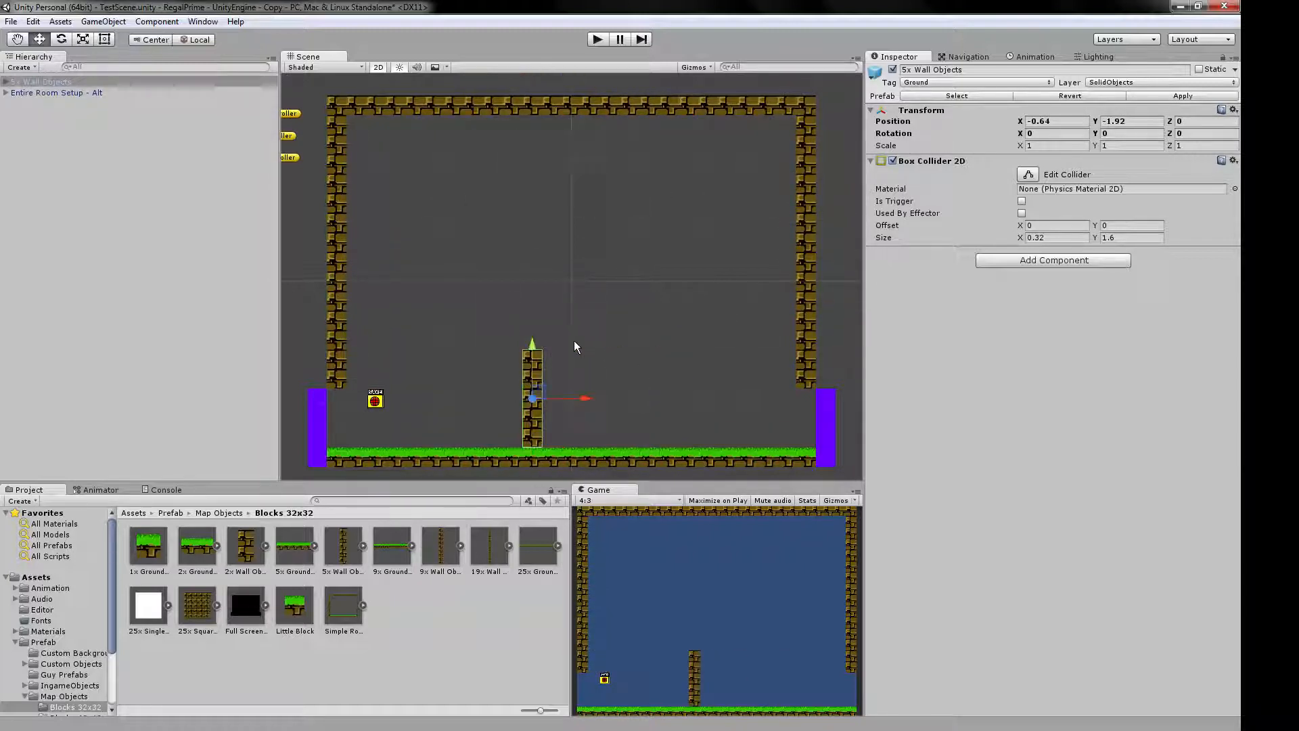
drag(539, 391, 589, 427)
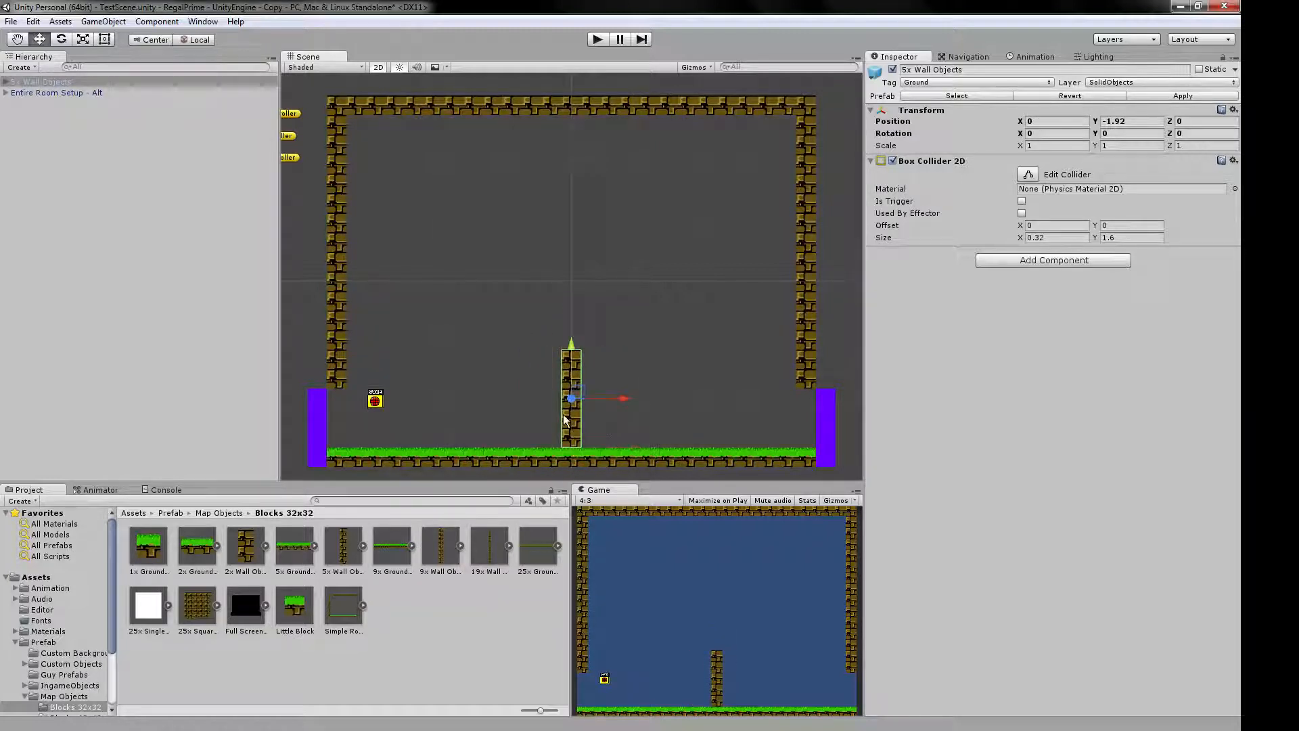
Snap one 9x Ground Object to the left wall at X -2.24, Y -1.6 and another atop the central wall at X 1.28, Y -0.96.
drag(394, 561, 437, 351)
drag(349, 365, 351, 390)
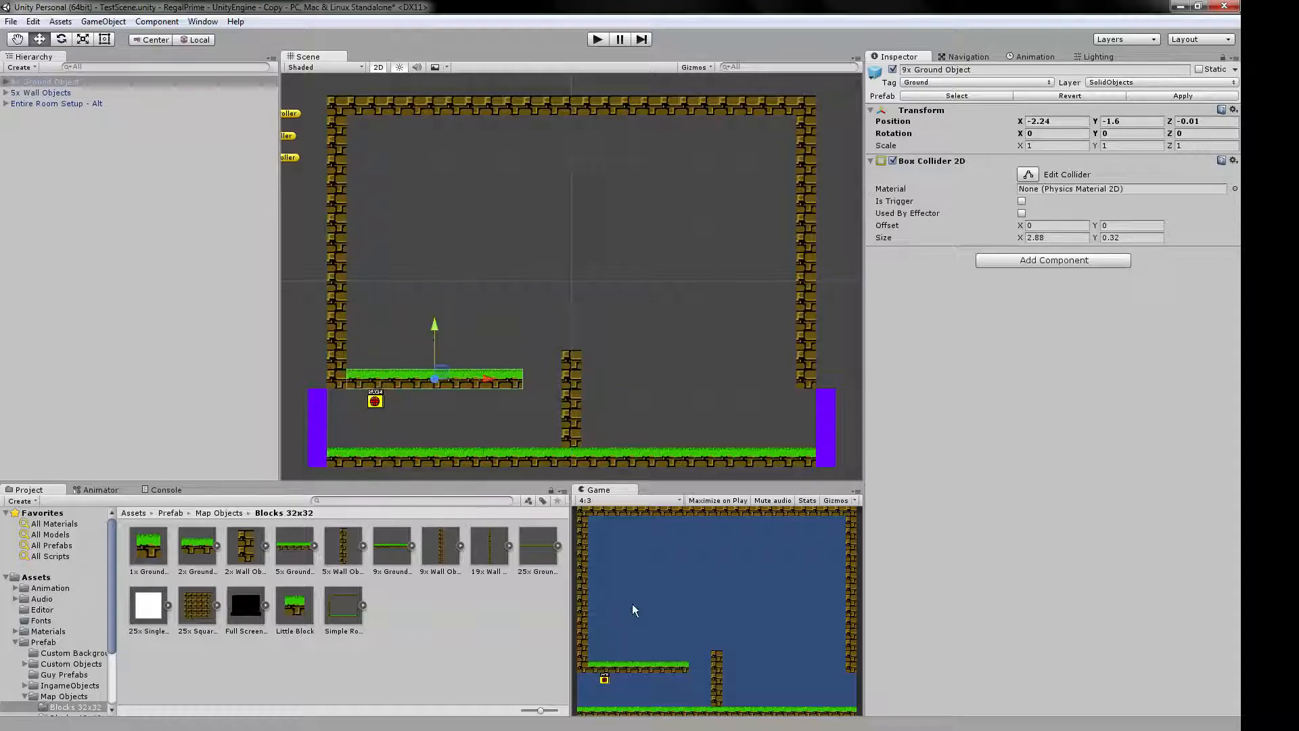
drag(393, 560, 659, 296)
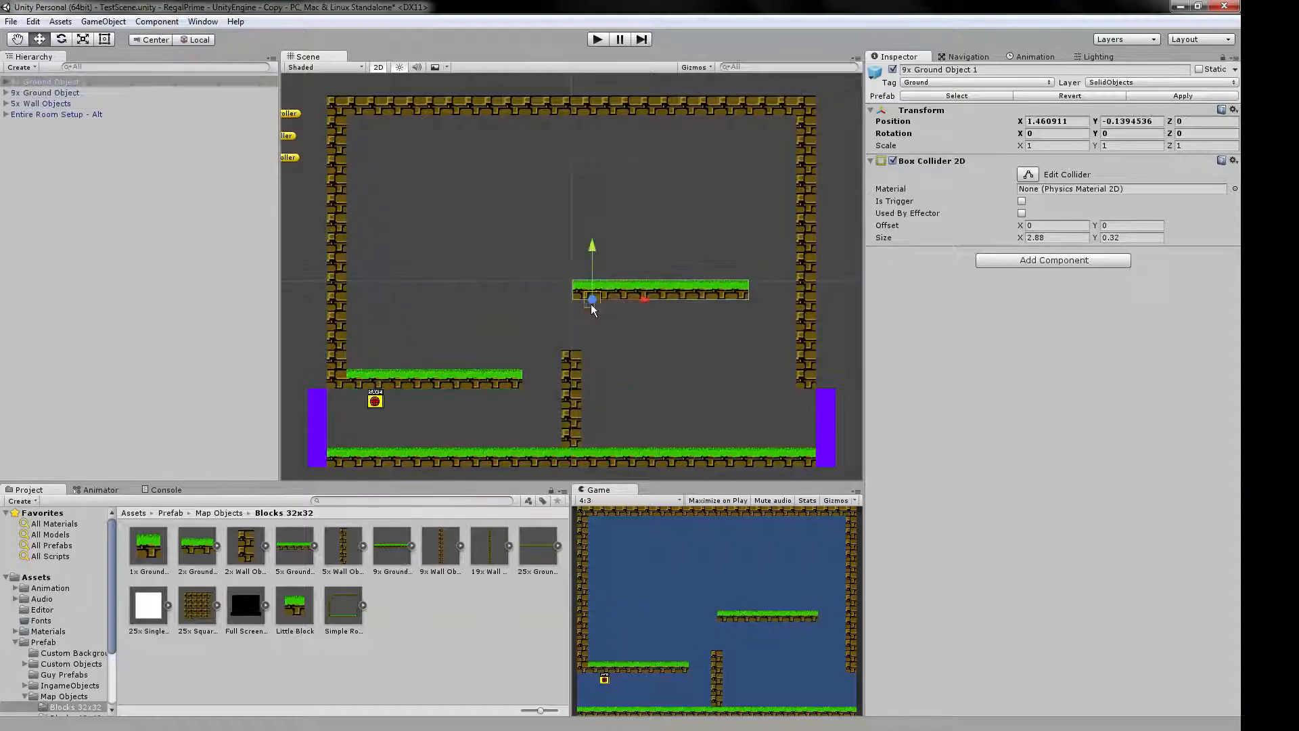
drag(573, 303, 563, 346)
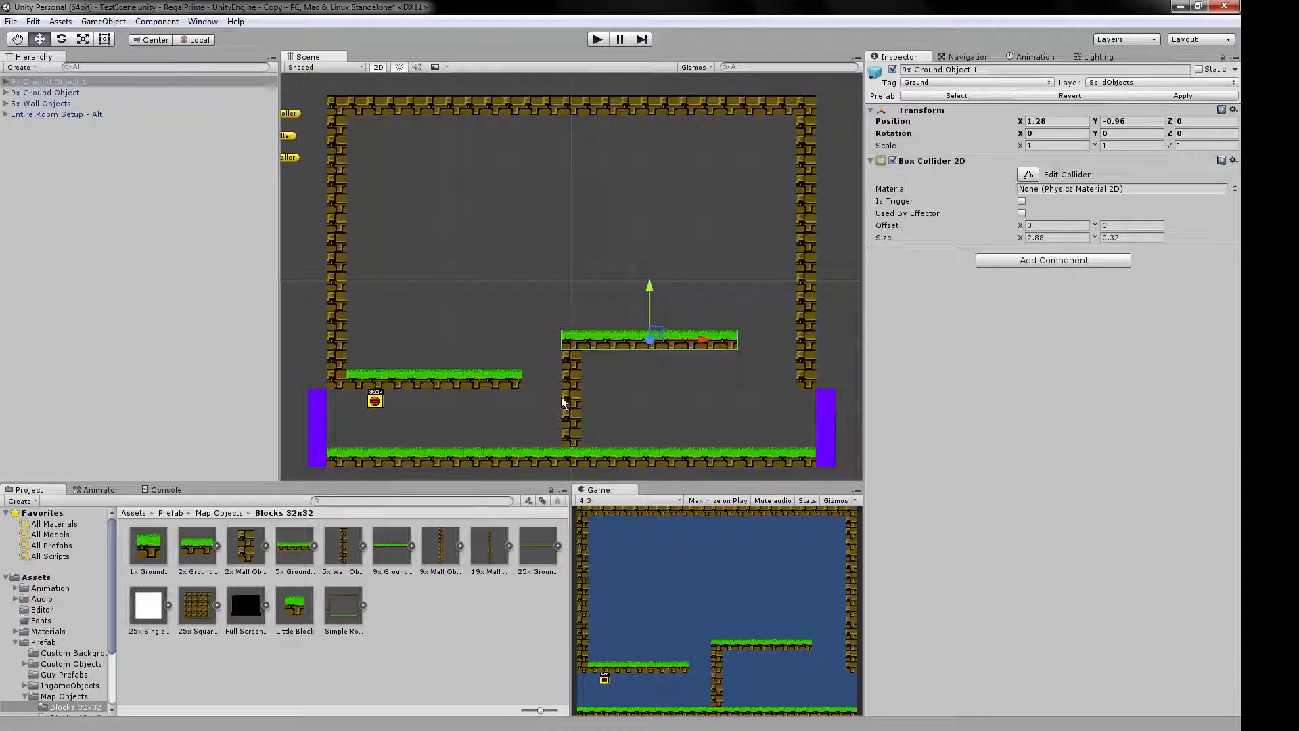
click(550, 242)
Run the game, test moving and jumping the character around the new wall and platforms, and stop it.
click(595, 40)
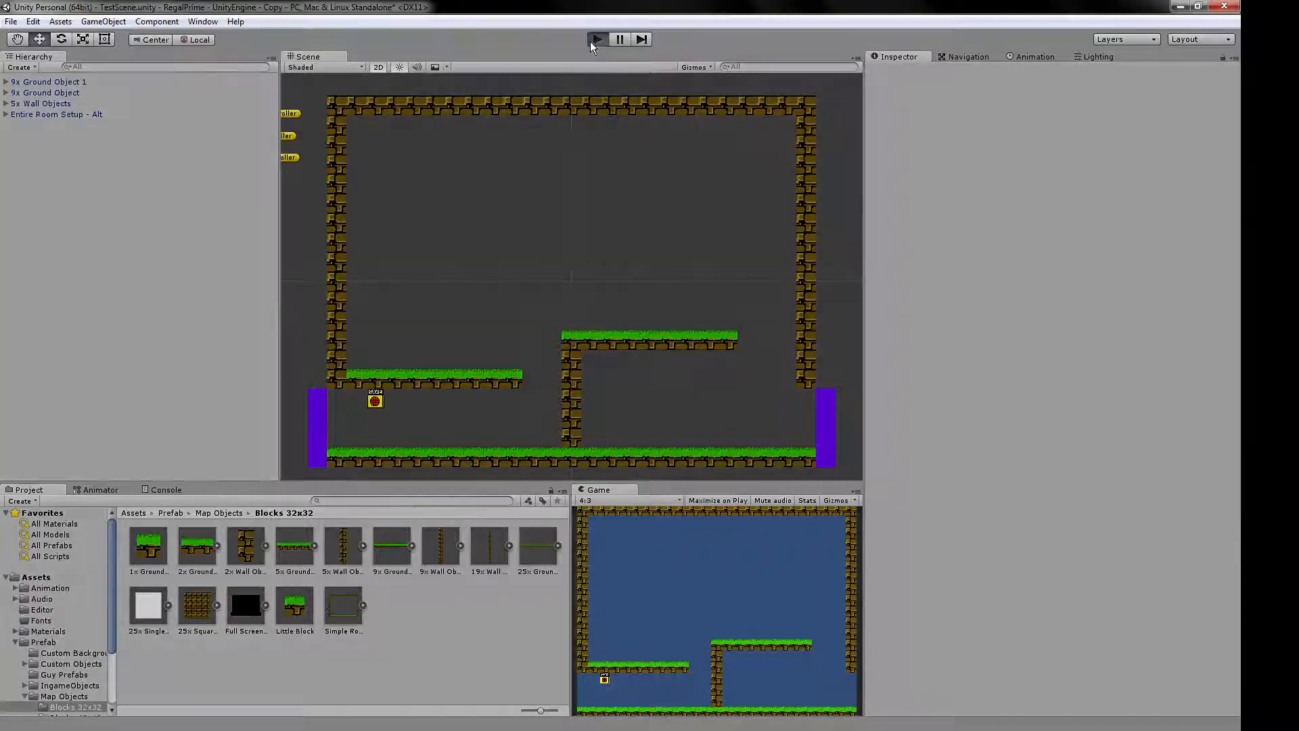
key(Right)
key(shift)
key(z)
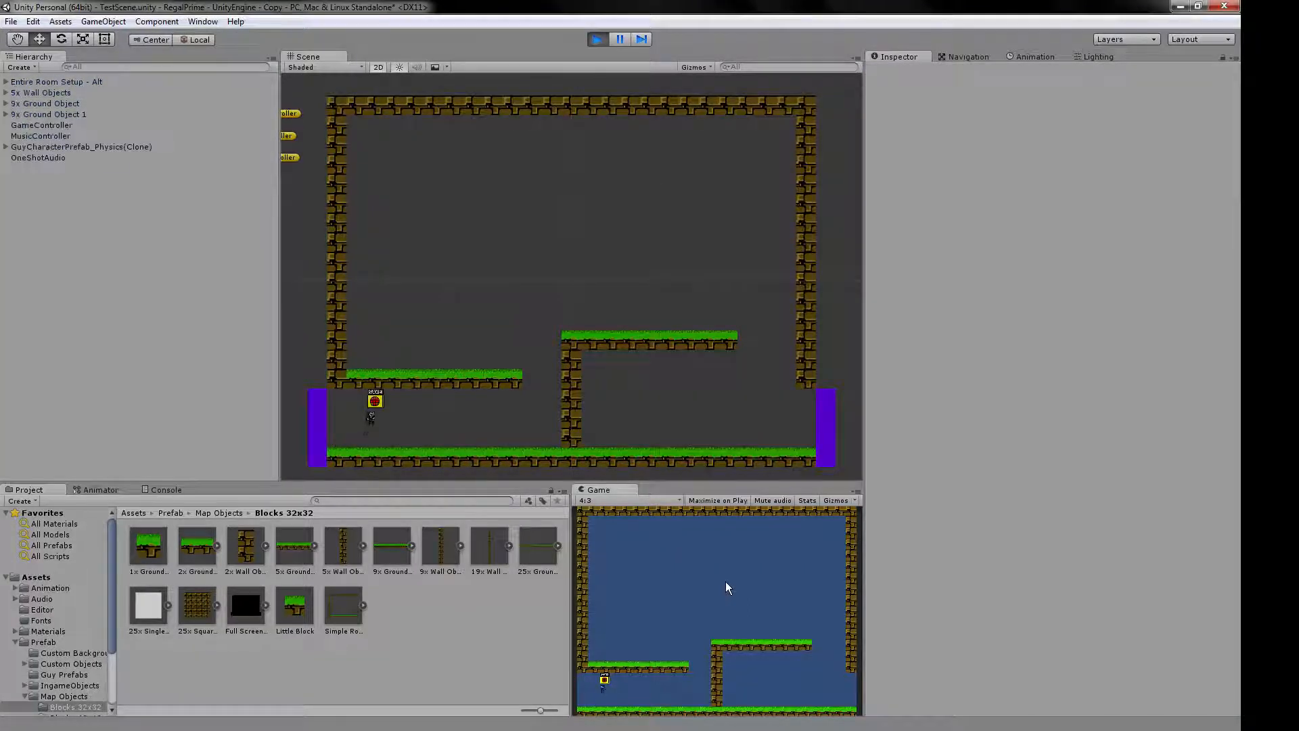
key(shift)
key(shift)
key(shift)
key(Left)
key(shift)
key(Right)
key(shift)
key(Left)
key(shift)
click(597, 40)
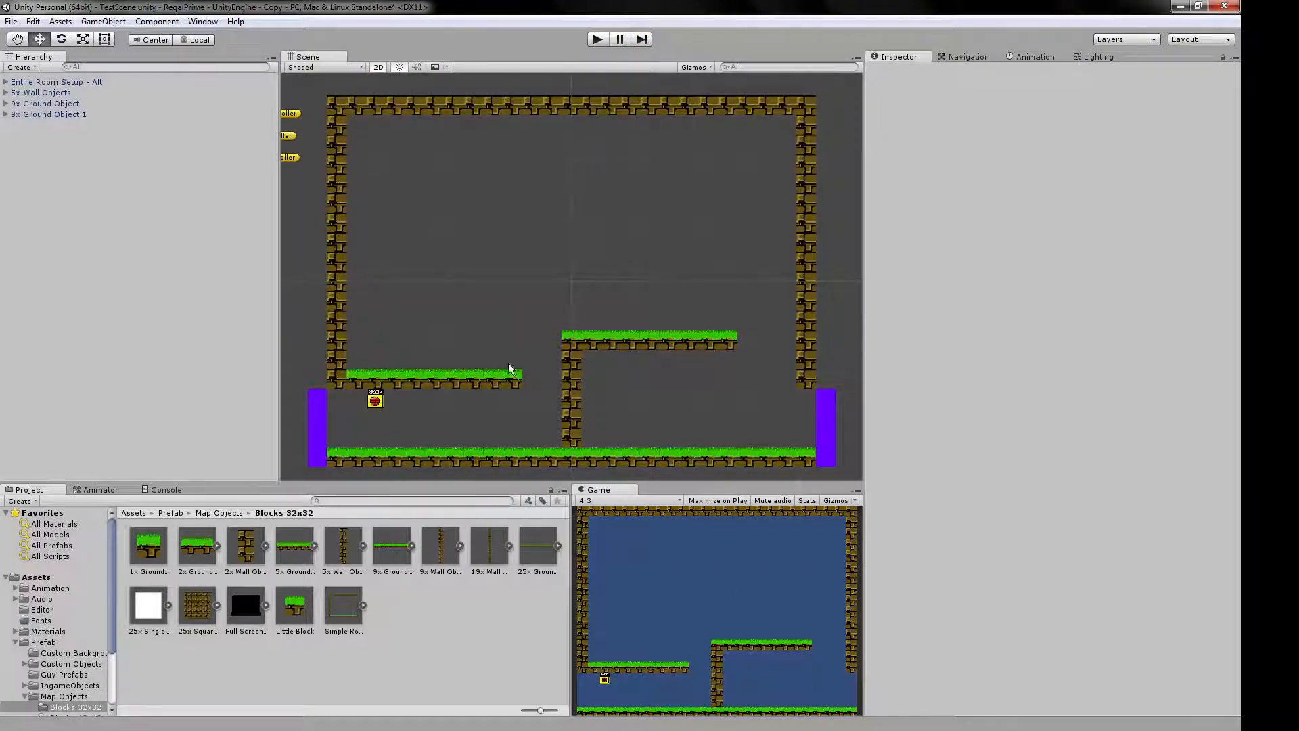
Examine the 9x Ground Object on the central wall: its single box collider and the individual Ground tiles nested inside it.
click(623, 343)
scroll(697, 406, up, 4)
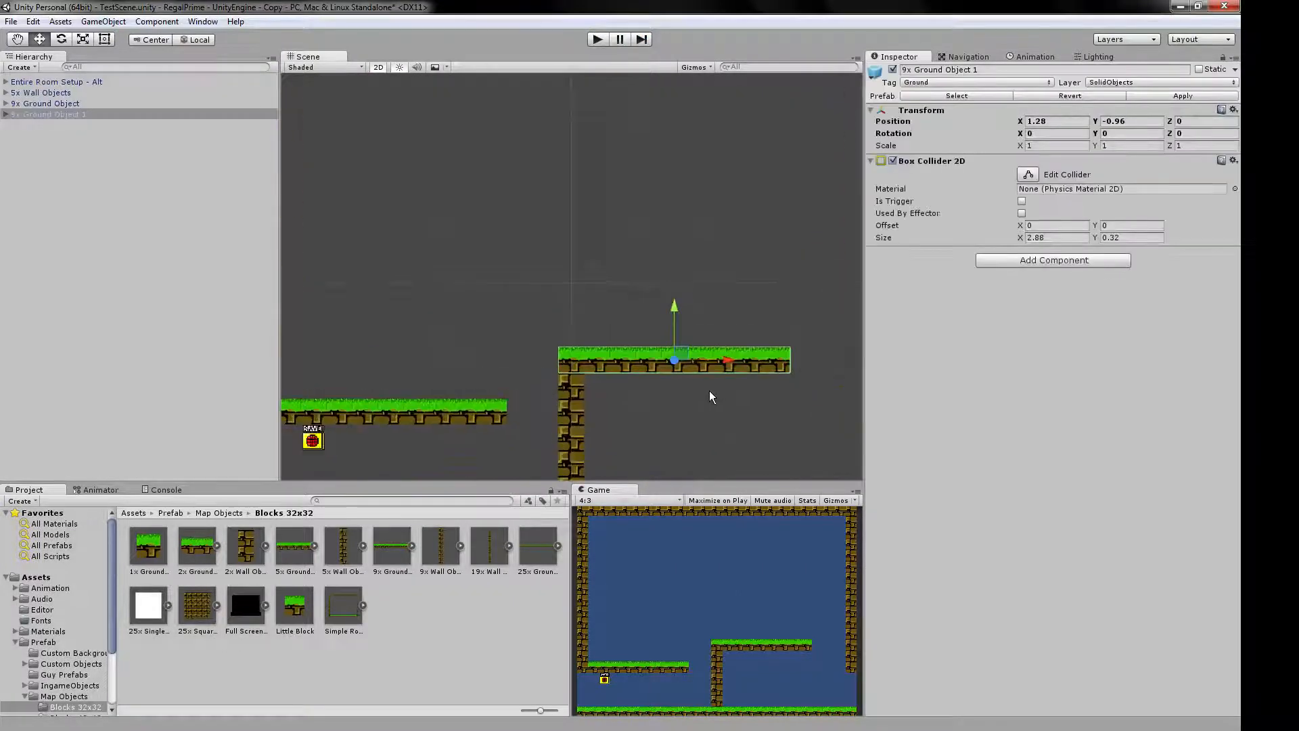
middle_drag(702, 401, 623, 449)
scroll(618, 425, up, 3)
middle_drag(625, 372, 623, 208)
scroll(622, 208, up, 1)
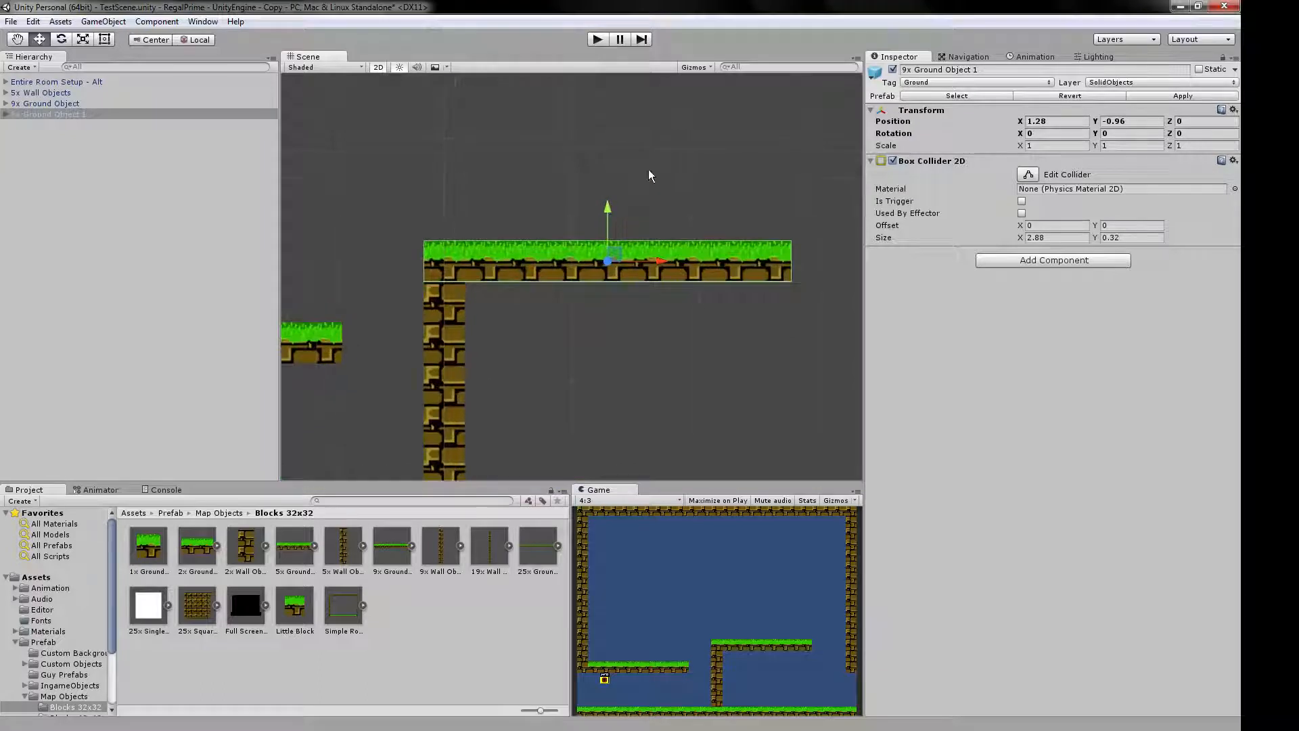
middle_drag(652, 167, 643, 204)
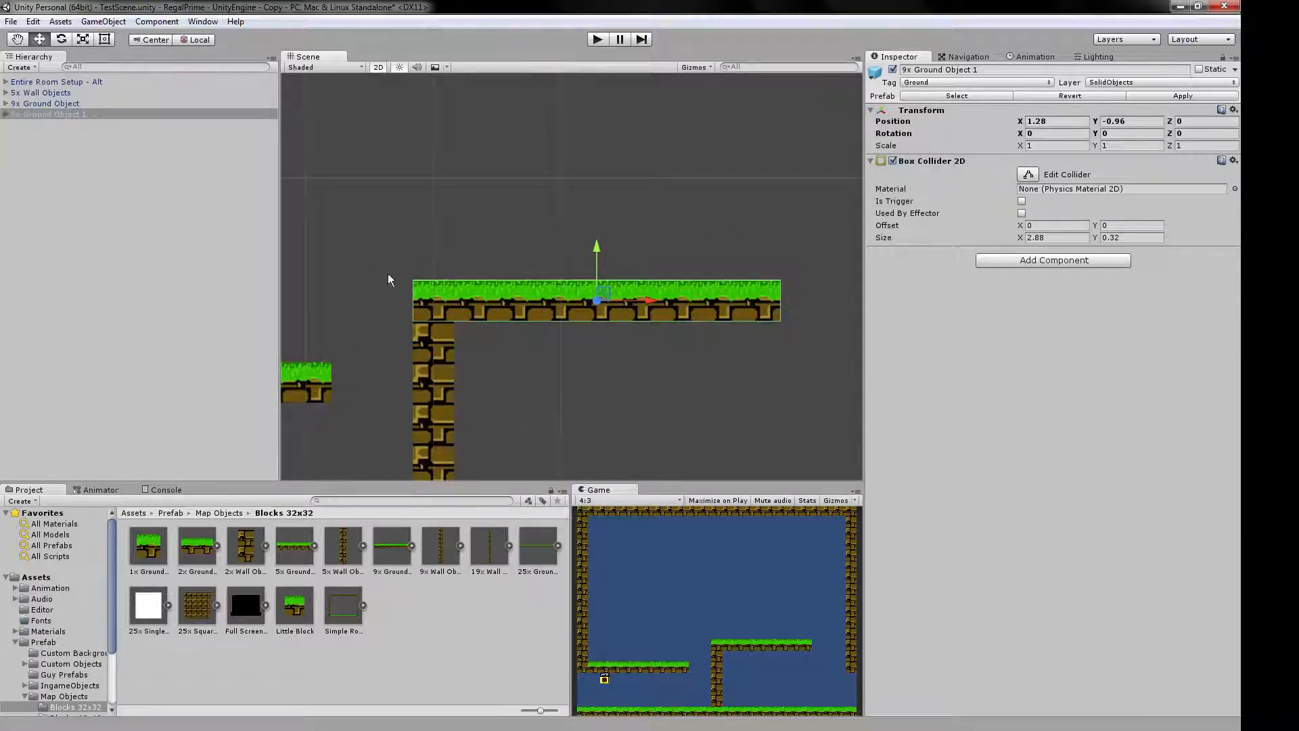
click(6, 115)
click(39, 126)
key(Down)
key(Down)
key(Down)
key(Down)
key(Down)
key(Down)
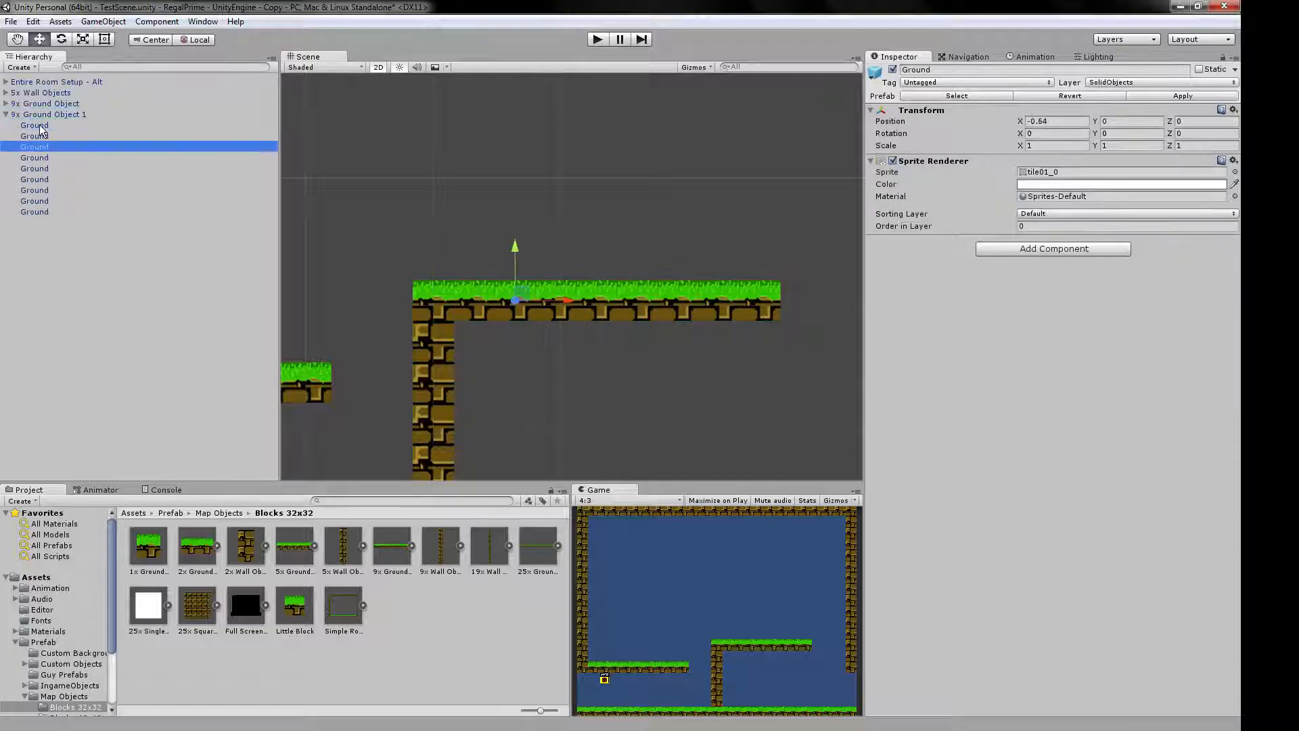
key(shift+Down)
key(shift+Down)
key(shift+Up)
key(shift+Up)
key(shift+Up)
key(shift+Up)
key(shift+Up)
key(shift+Up)
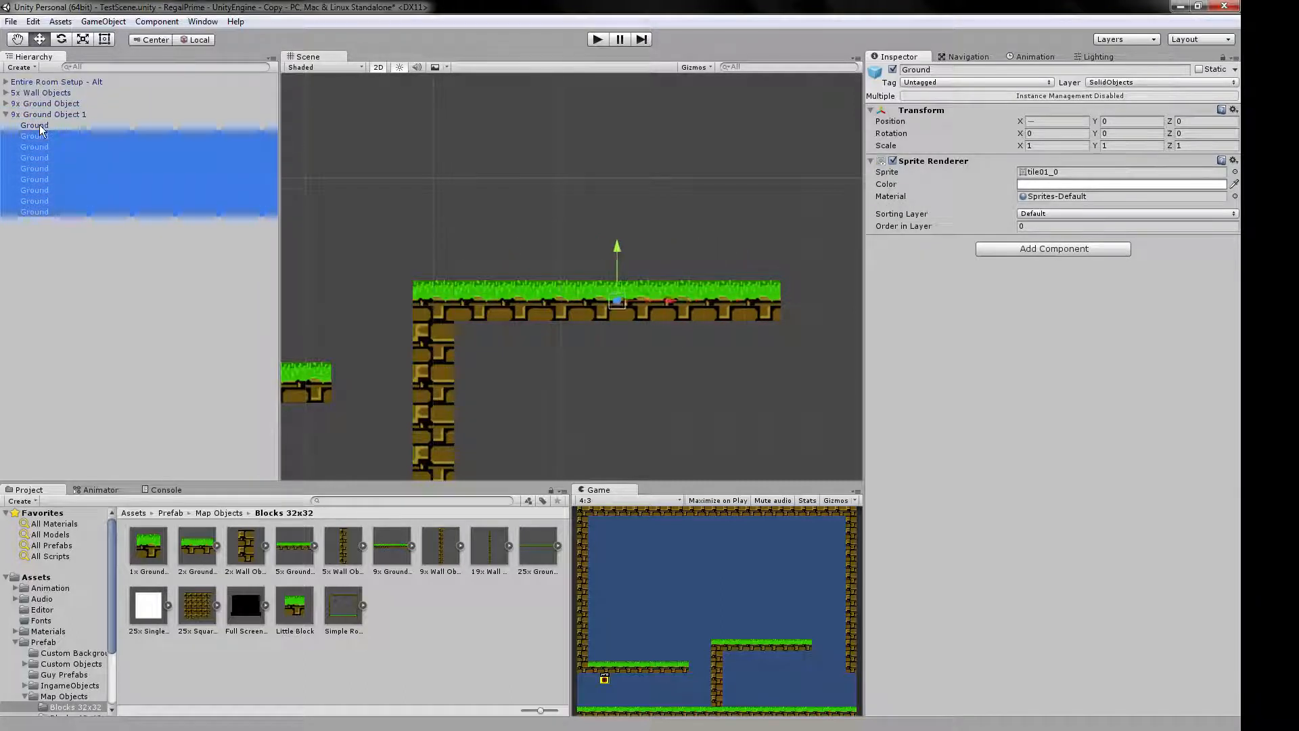
key(Left)
key(Left)
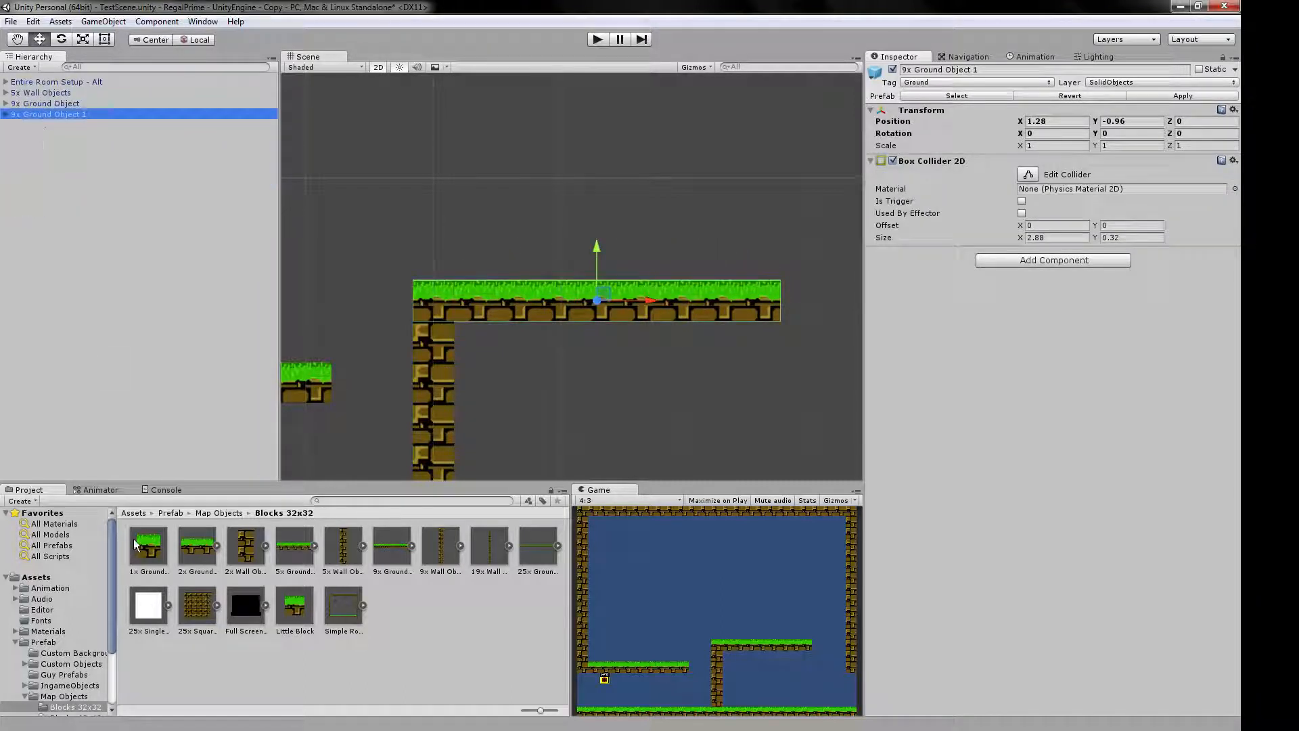
Place two 1x Ground Blocks side by side over the central platform and a 2x Ground Block above them.
drag(136, 544, 475, 200)
middle_drag(416, 172, 475, 251)
drag(152, 550, 554, 301)
key(v)
drag(196, 544, 526, 201)
Move the 2x Ground Block up to X 0.297, Y 0.848 and compare its collider with those of the two 1x Ground Blocks.
click(533, 286)
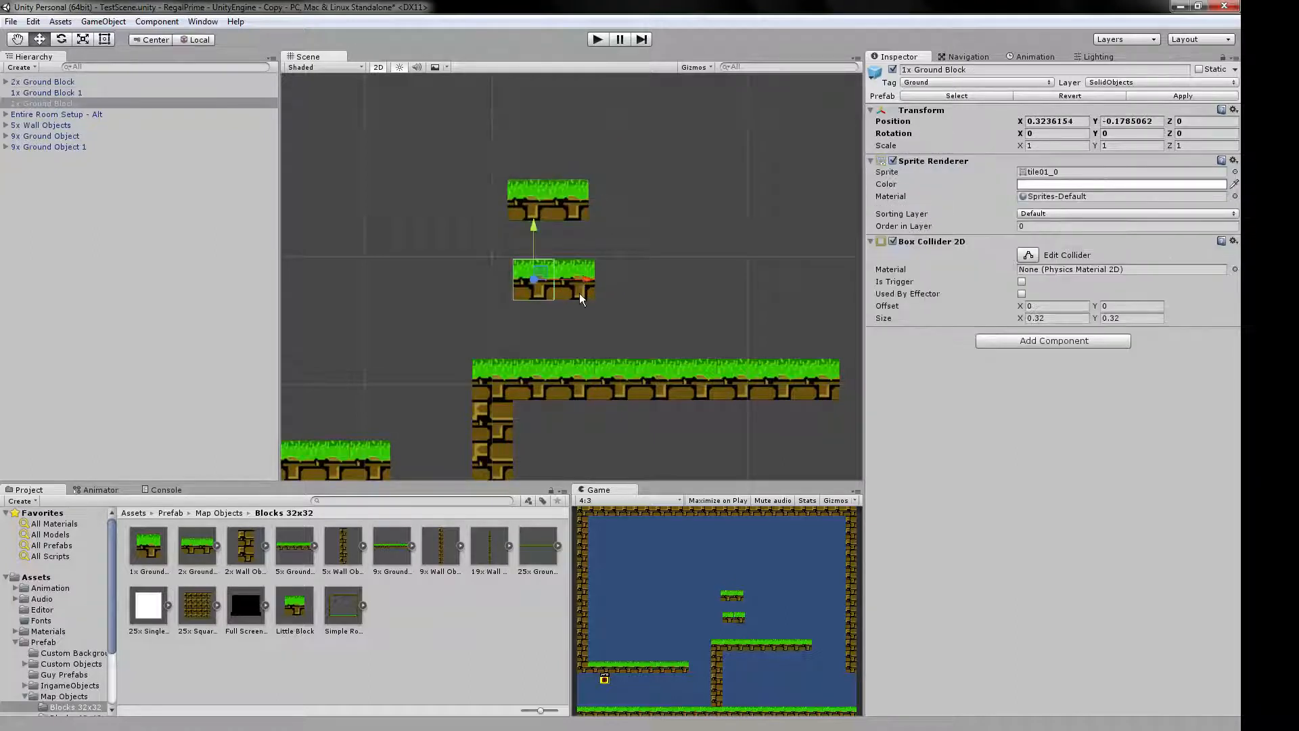
click(556, 199)
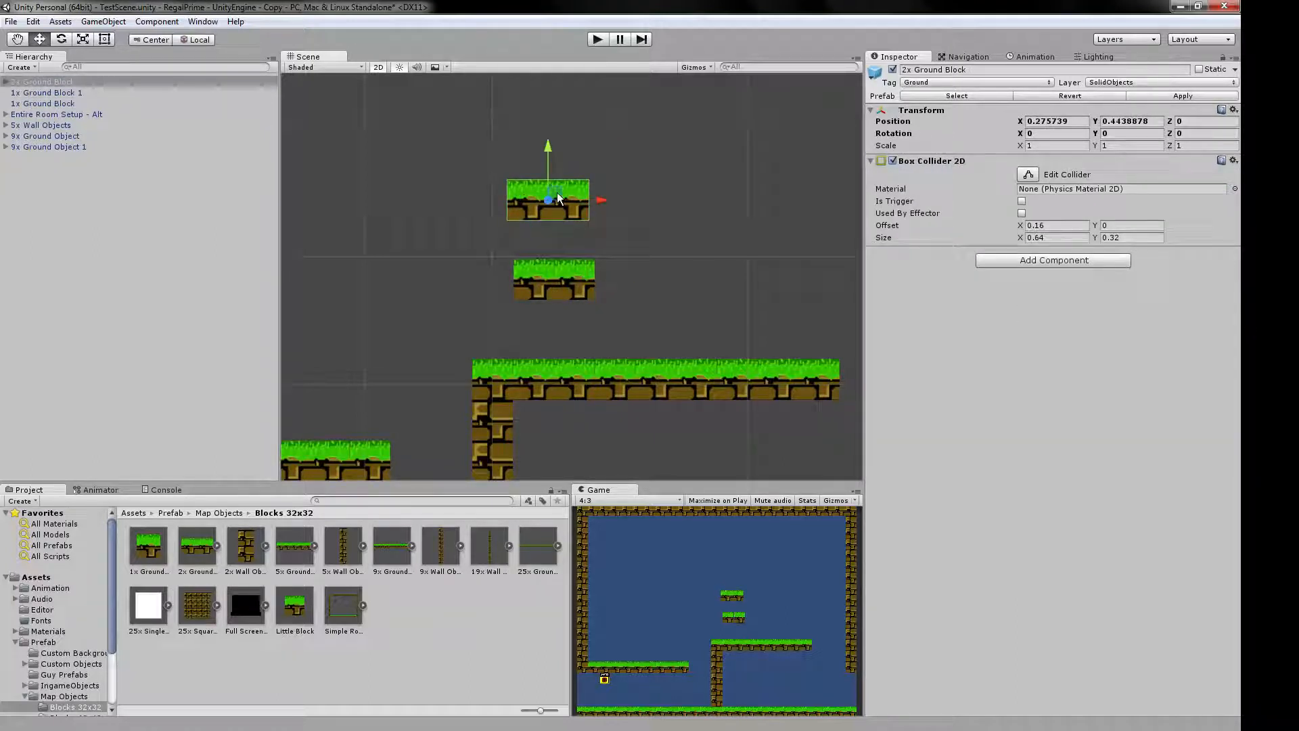
drag(558, 198, 560, 150)
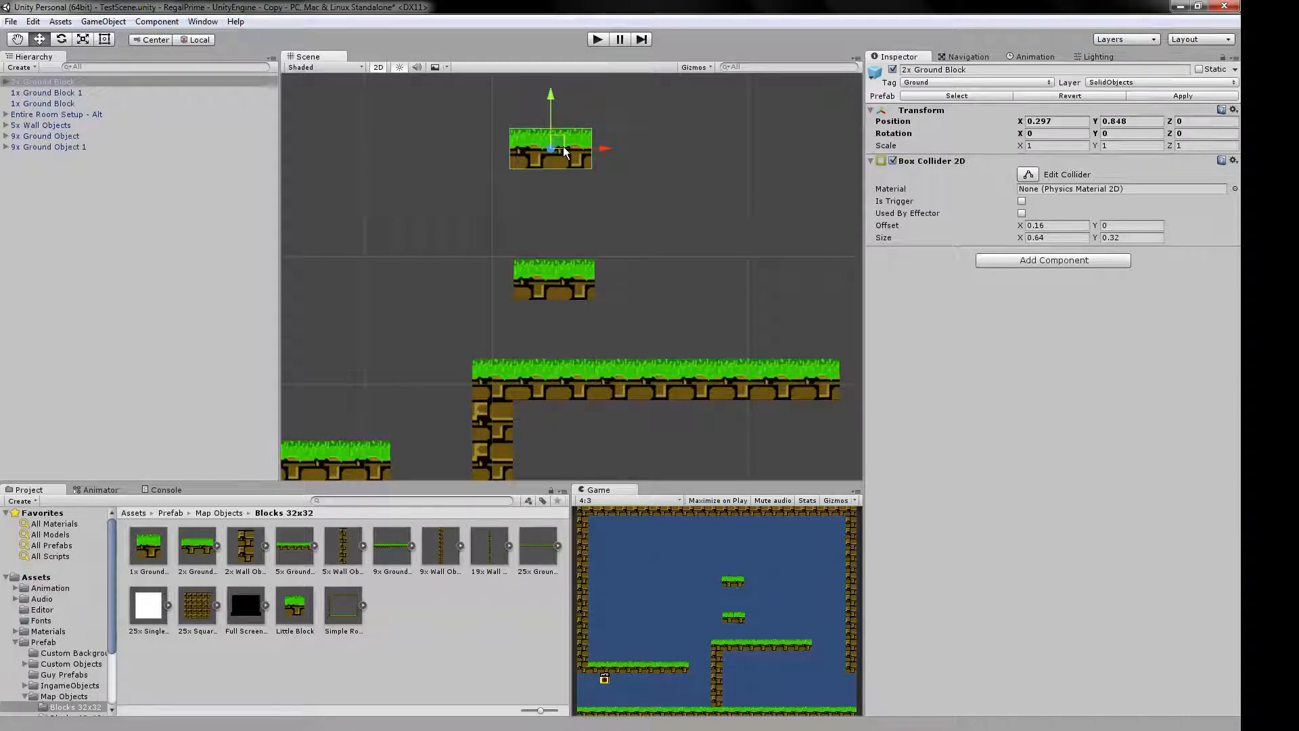
click(542, 282)
shift+click(574, 295)
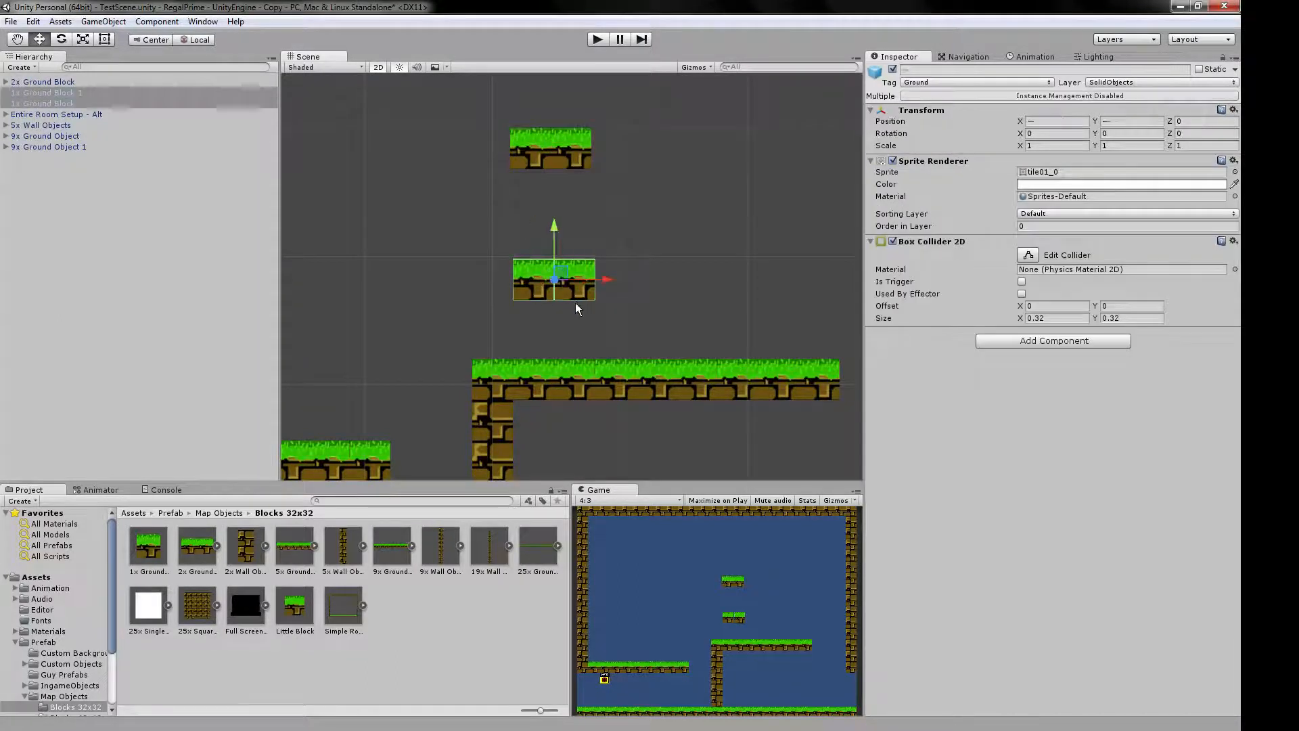
scroll(559, 269, up, 2)
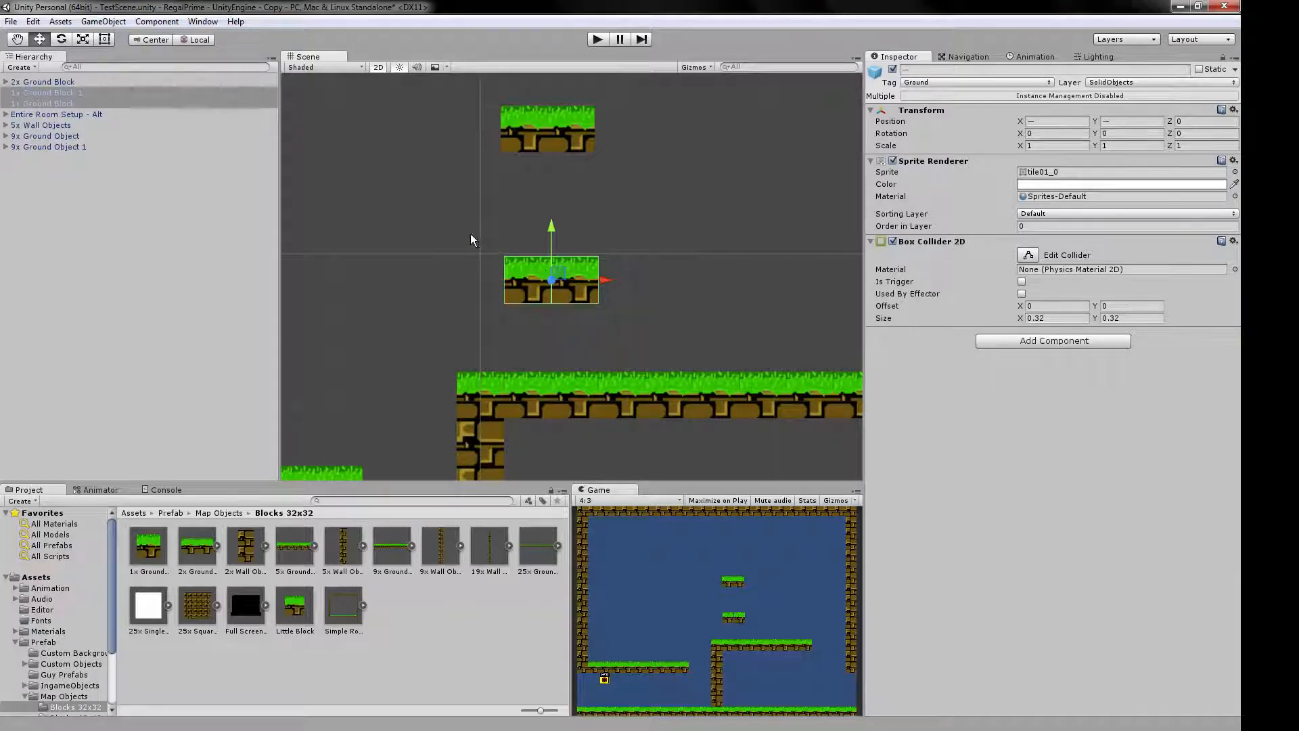
scroll(460, 236, down, 3)
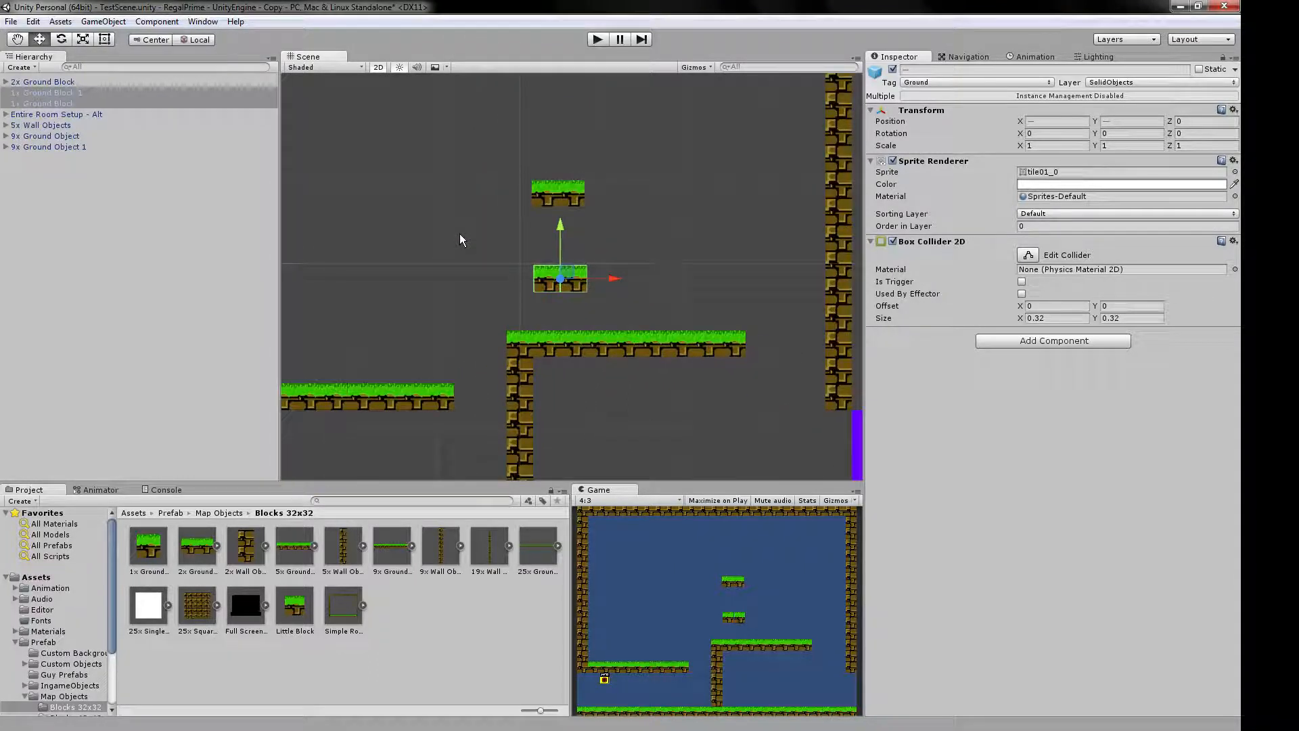
middle_drag(438, 228, 482, 217)
scroll(482, 218, down, 3)
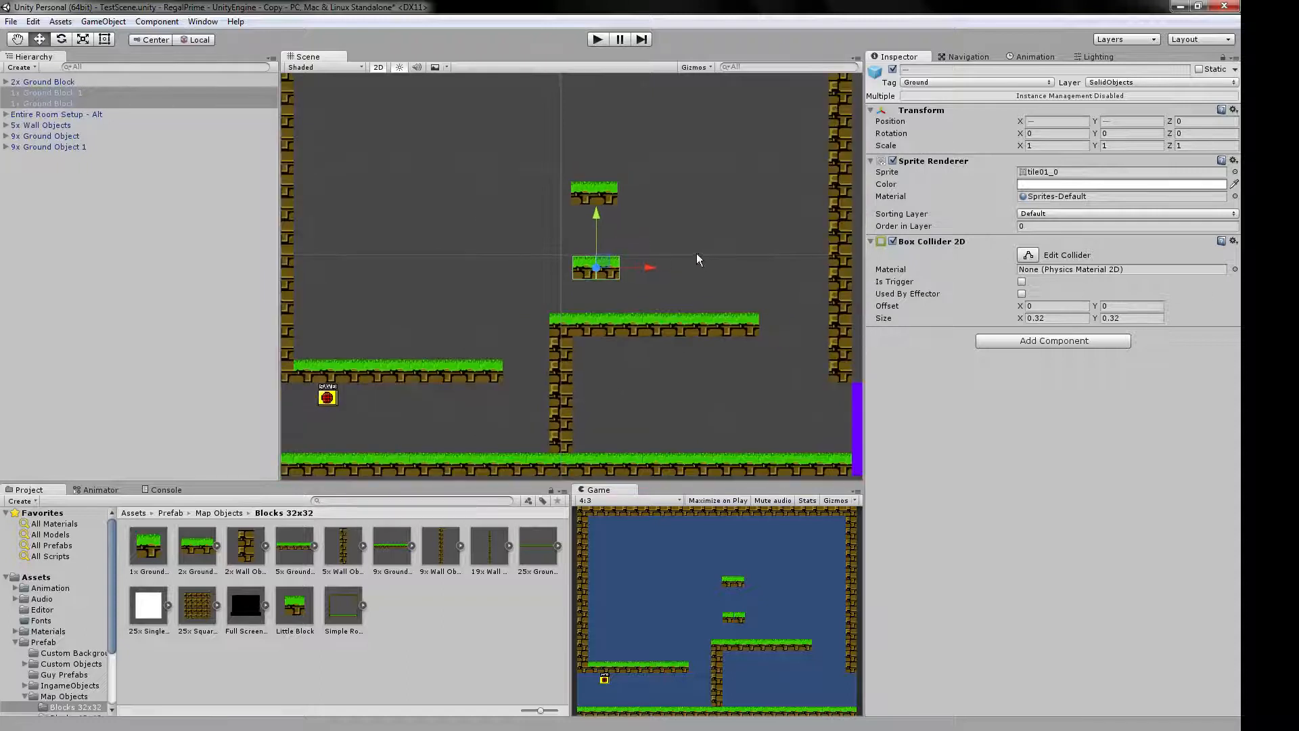
Stack one 1x Ground Block on the other at X 0.324, Y 0.141 and place a 2x Wall Object beside them for comparison.
click(609, 260)
drag(609, 261, 570, 238)
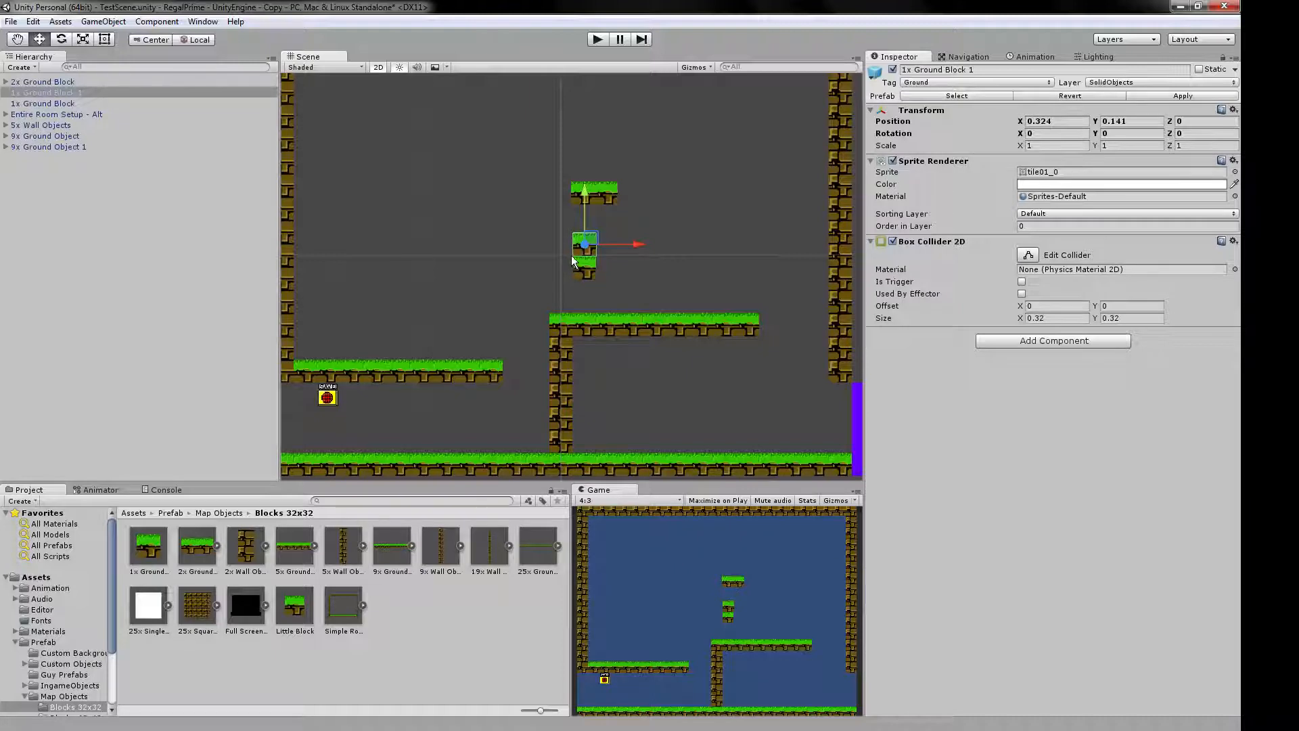
shift+click(580, 266)
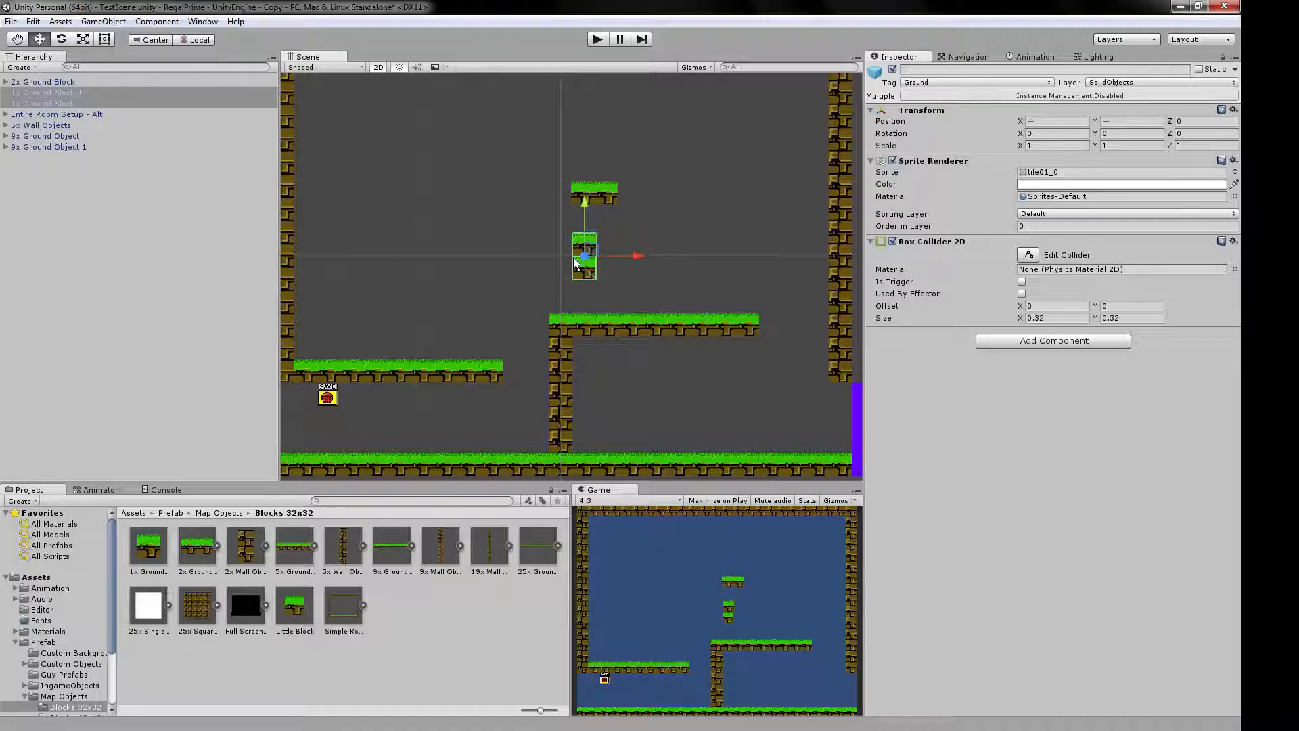
scroll(574, 257, up, 3)
scroll(576, 244, down, 3)
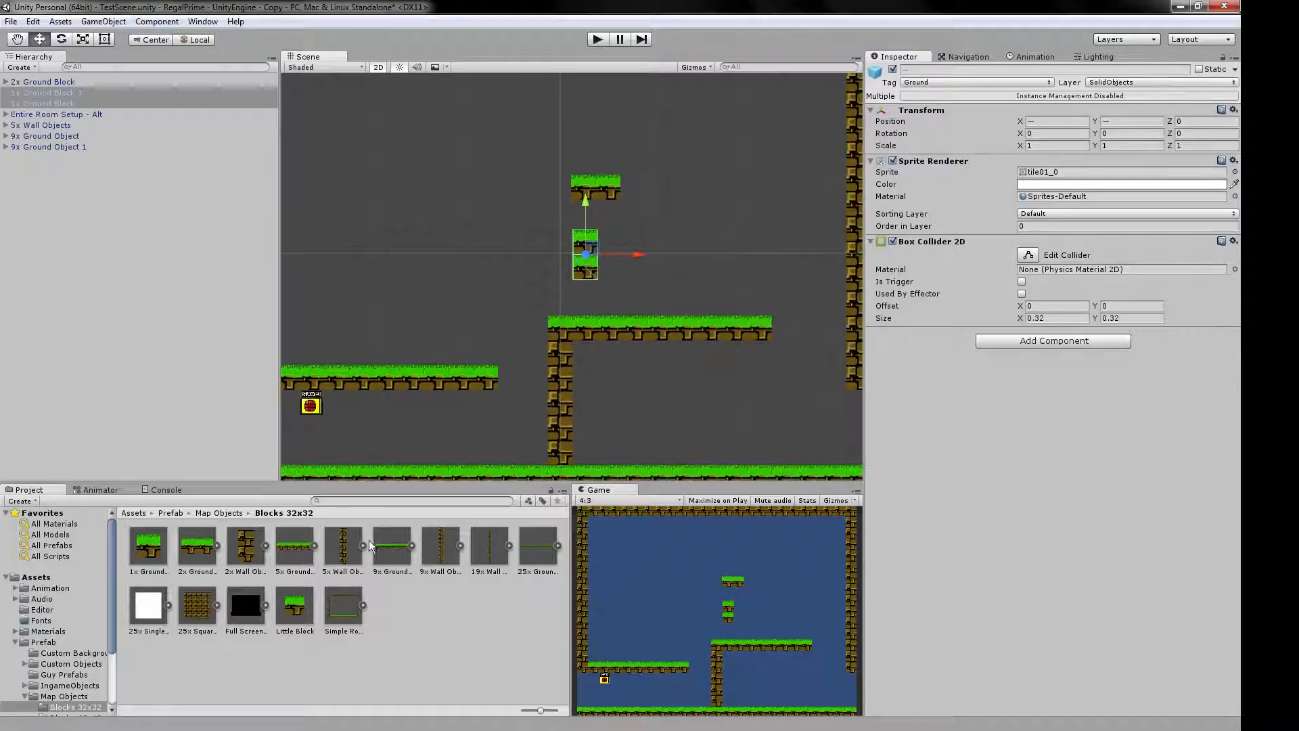
drag(247, 548, 527, 250)
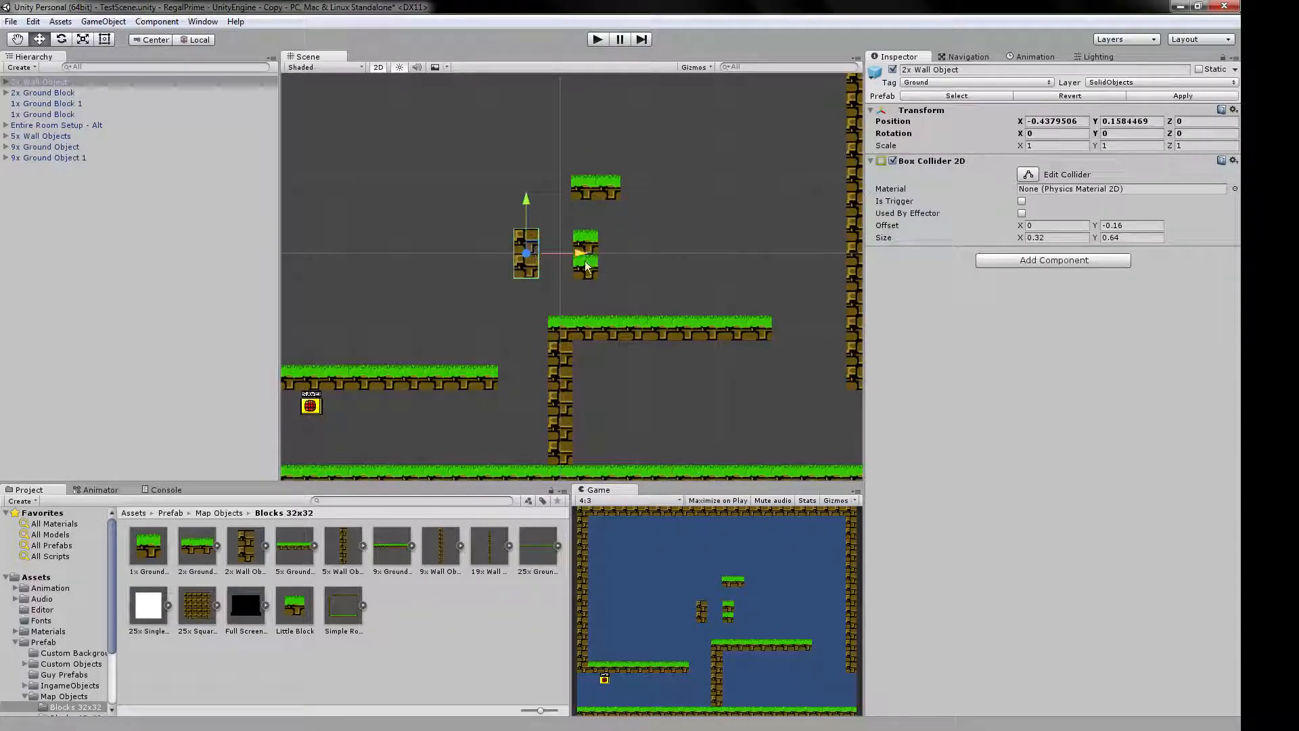
click(586, 268)
click(644, 243)
Delete the 2x Wall Object, both stacked 1x Ground Blocks and the 2x Ground Block from the scene.
click(530, 248)
key(Delete)
click(582, 245)
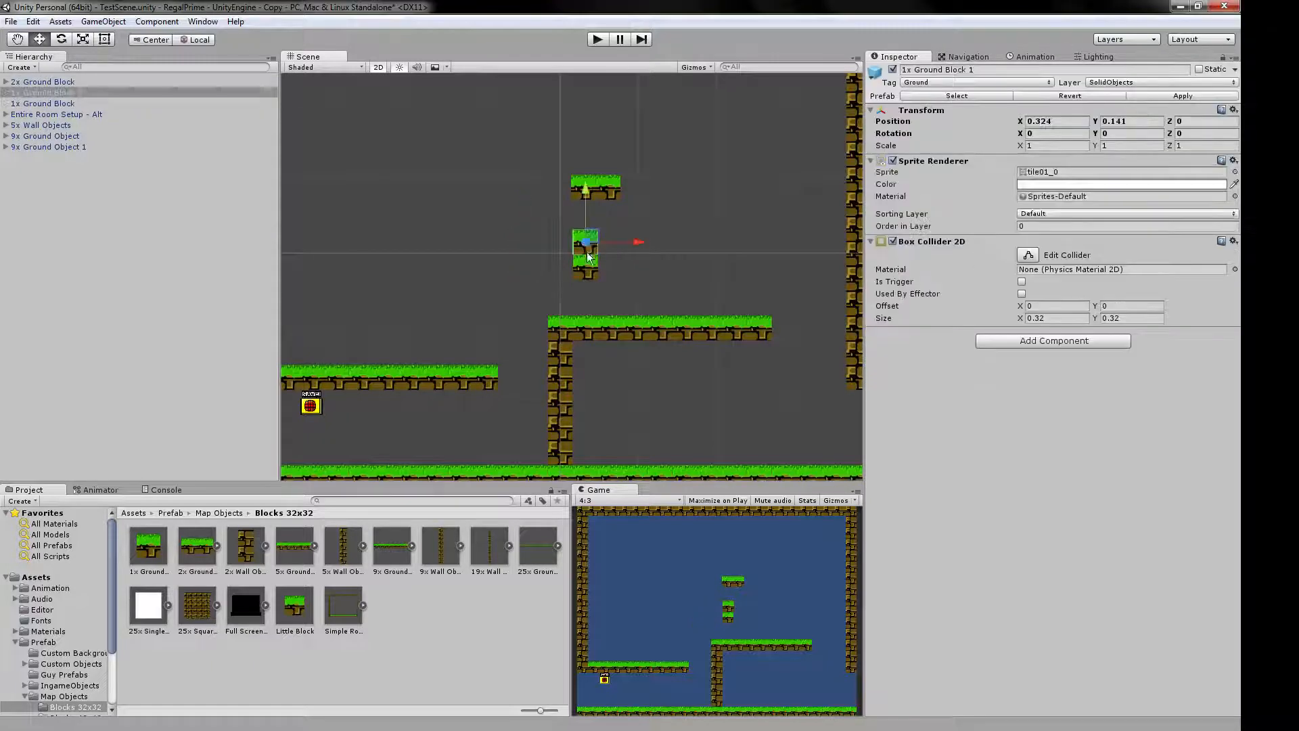
key(Delete)
click(586, 267)
key(Delete)
click(609, 187)
key(Delete)
scroll(620, 242, down, 3)
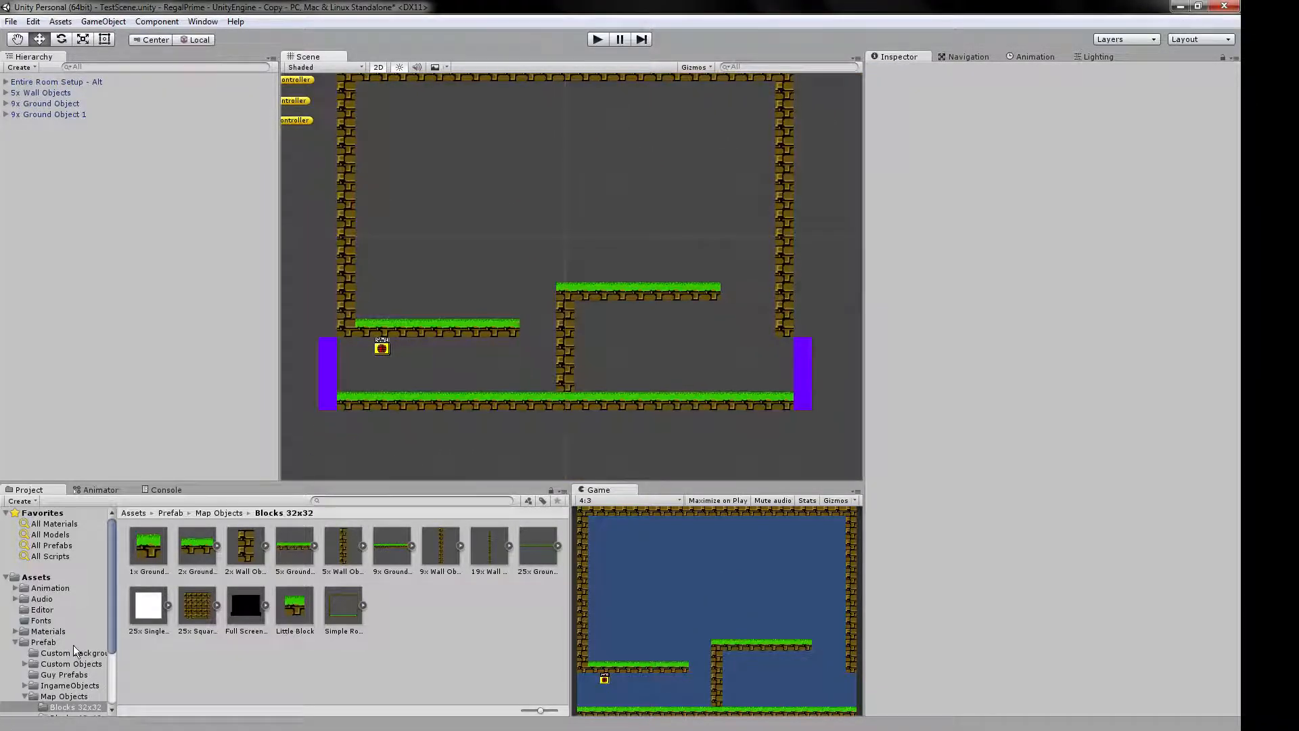
Open the Dangerous prefab folder under Prefab > Map Objects.
scroll(73, 646, down, 3)
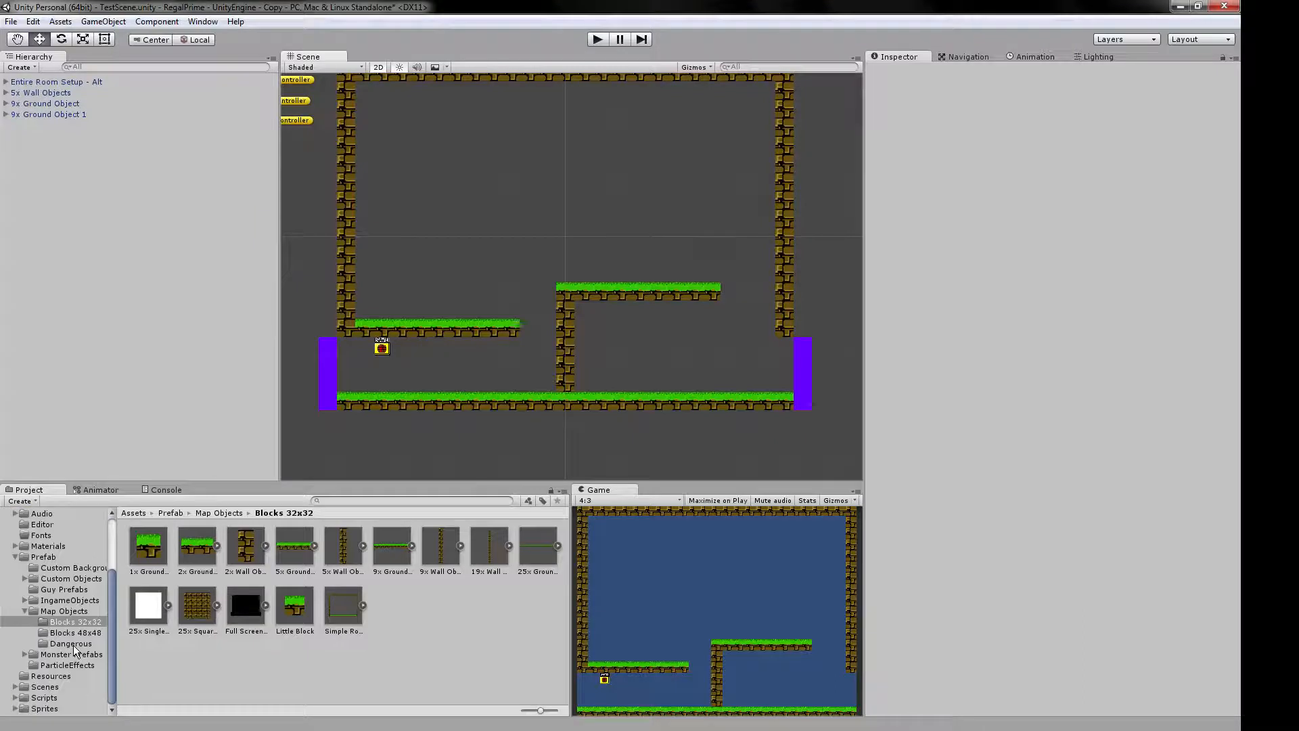
click(25, 612)
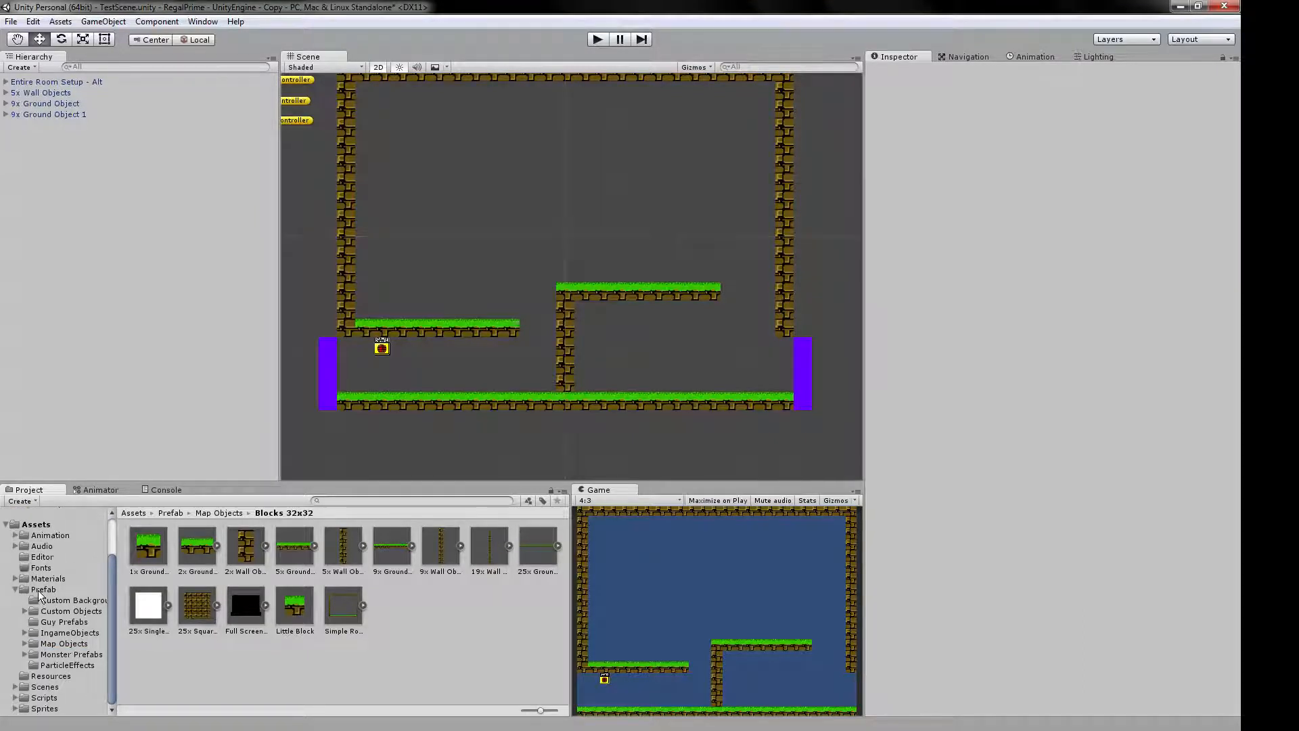
click(42, 590)
click(57, 643)
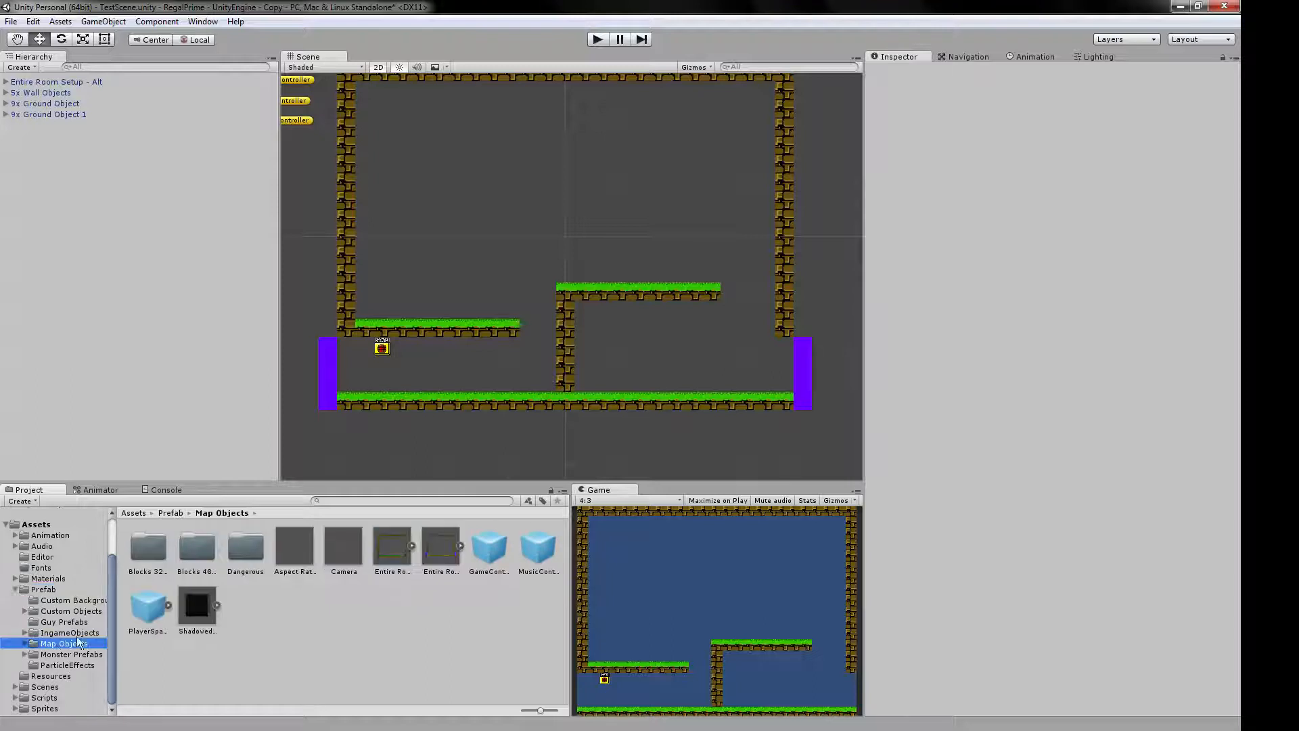
click(242, 552)
double_click(247, 550)
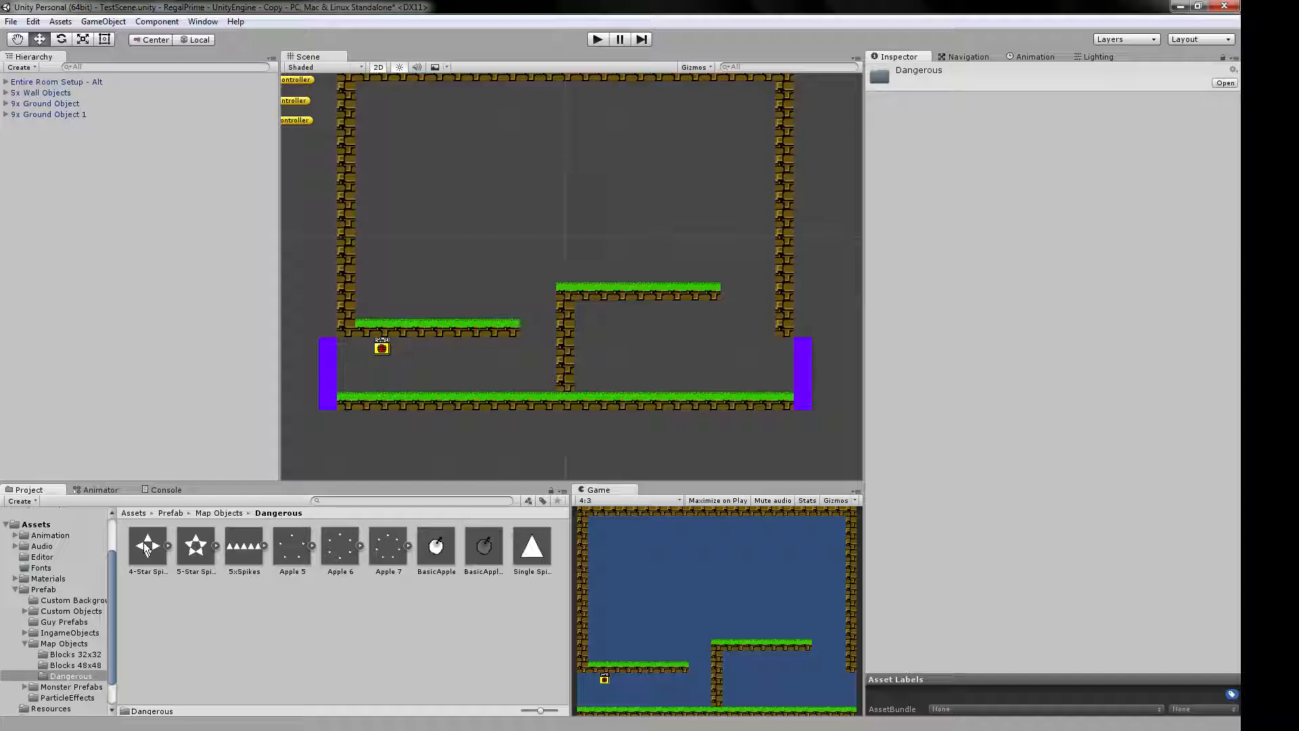
Place 4-Star Spikes, 5-Star Spikes, BasicApple and BasicAppleShadow in the room's upper area, plus a 5xSpikes row on each raised grass platform.
drag(146, 550, 492, 197)
drag(196, 547, 646, 191)
drag(243, 554, 645, 268)
key(ctrl+d)
drag(436, 546, 406, 171)
drag(483, 545, 573, 154)
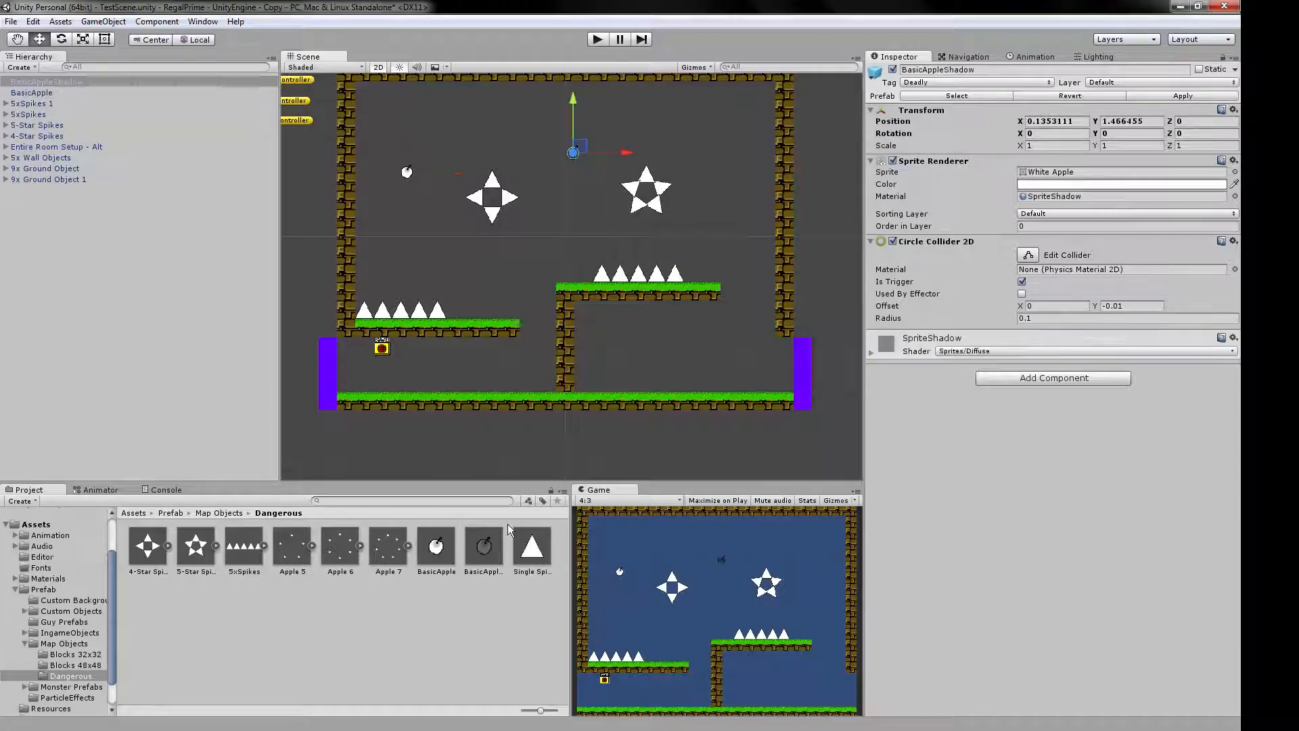
Place a Single Spike with Z rotation 90 and snap it against the central wall's left side at X -0.32, Y -1.28.
drag(532, 546, 515, 271)
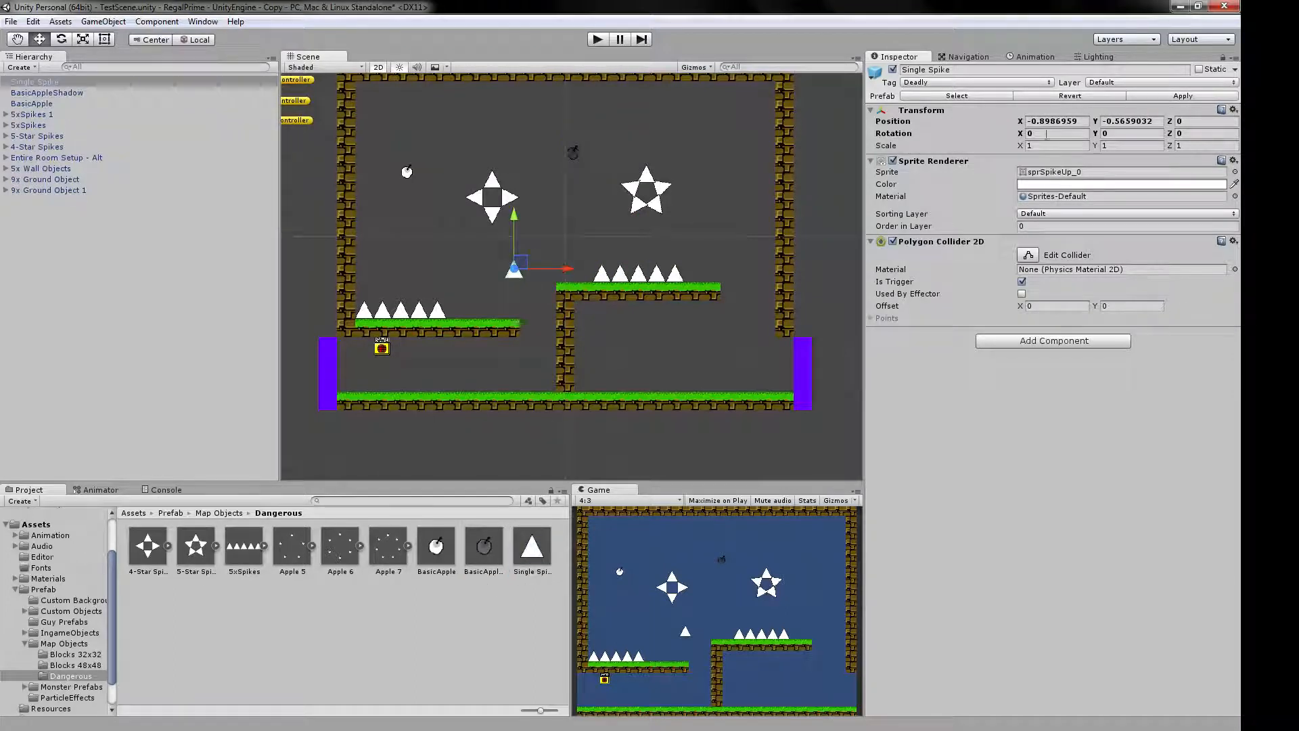
click(1062, 133)
text(90)
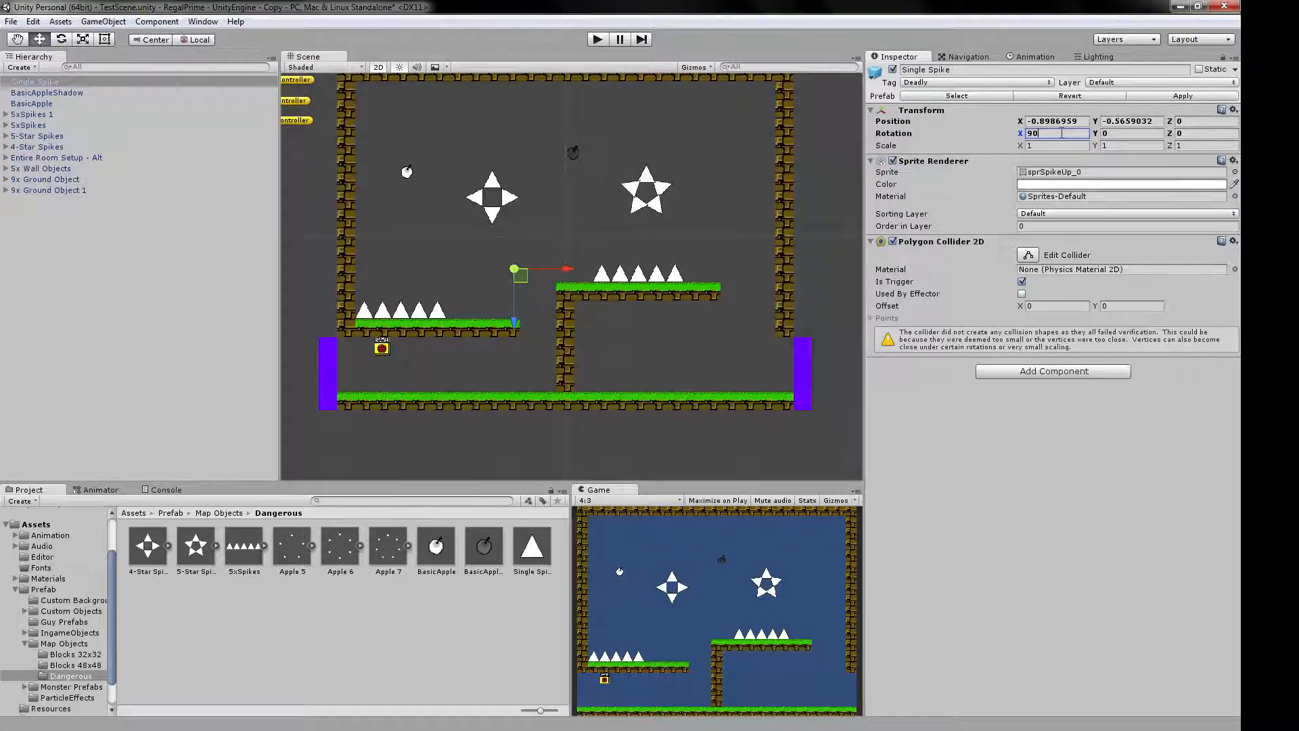
key(BackSpace)
key(Tab)
key(Tab)
text(90)
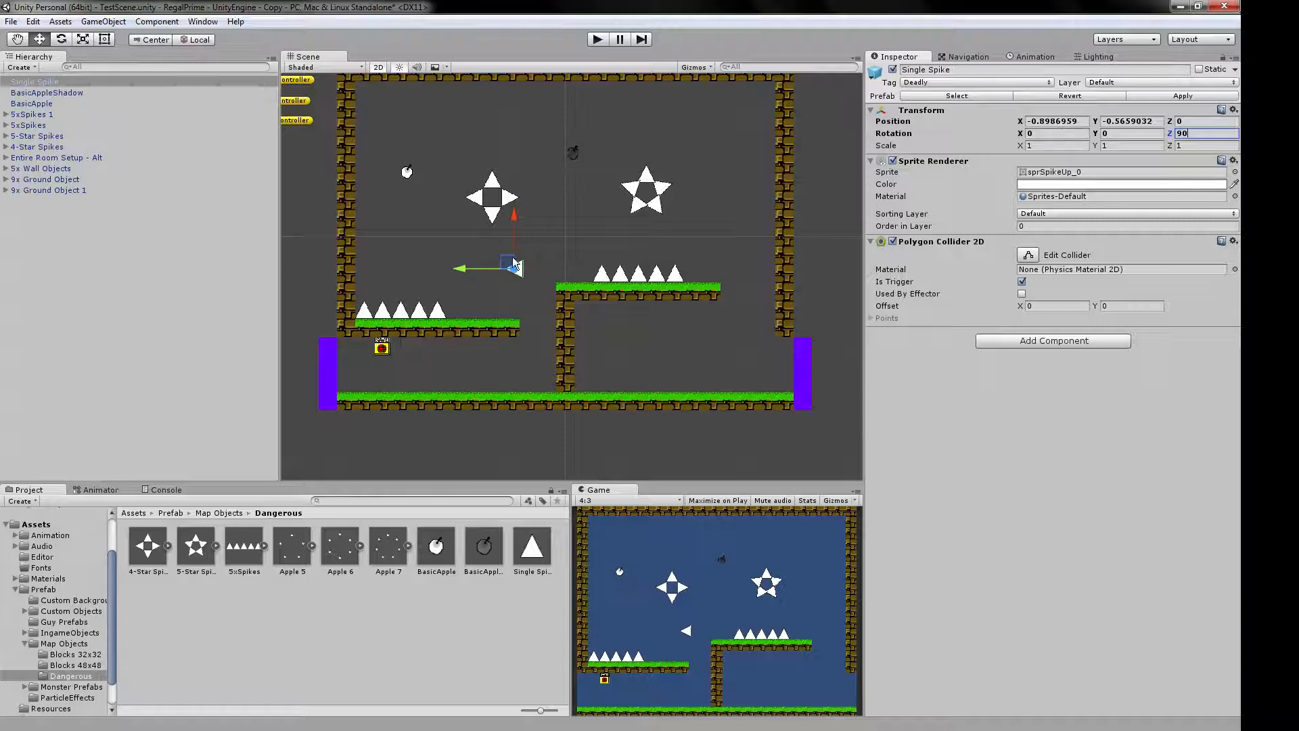
mouse_move(514, 268)
mouse_down()
mouse_move(541, 295)
mouse_move(531, 280)
mouse_up()
click(702, 425)
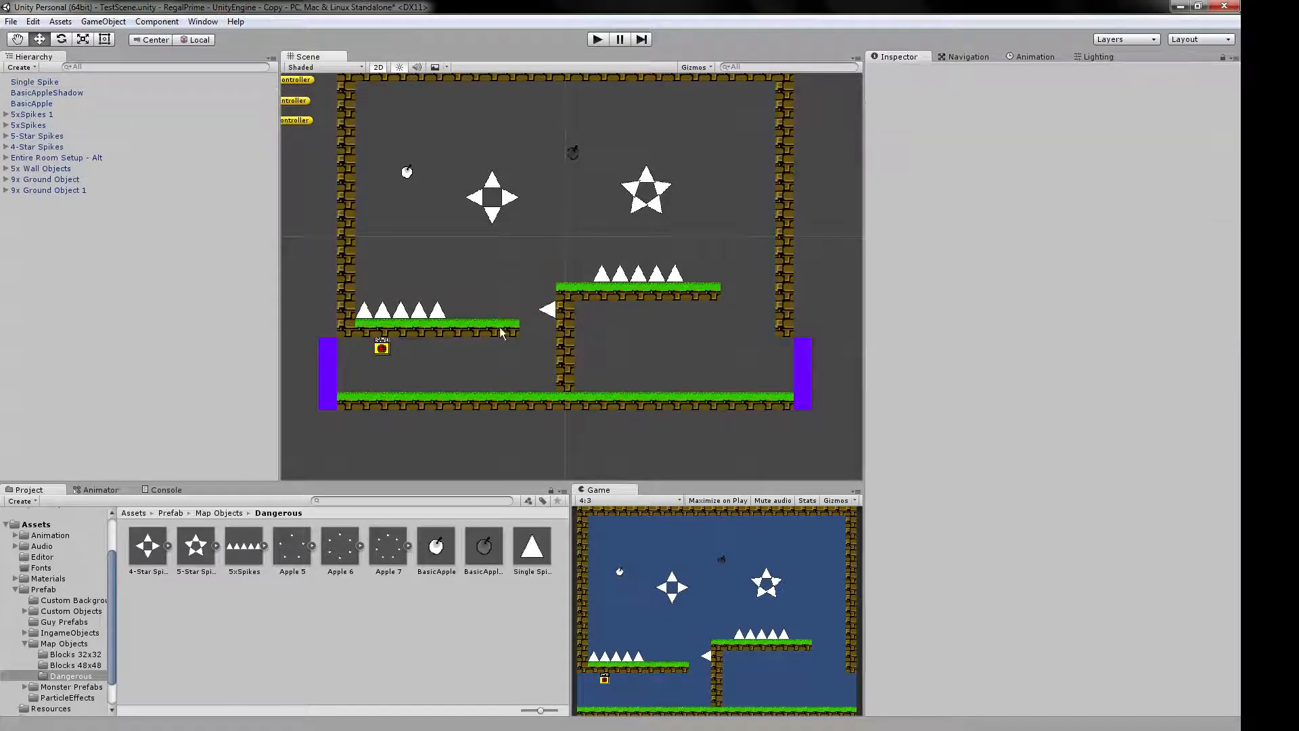
click(544, 309)
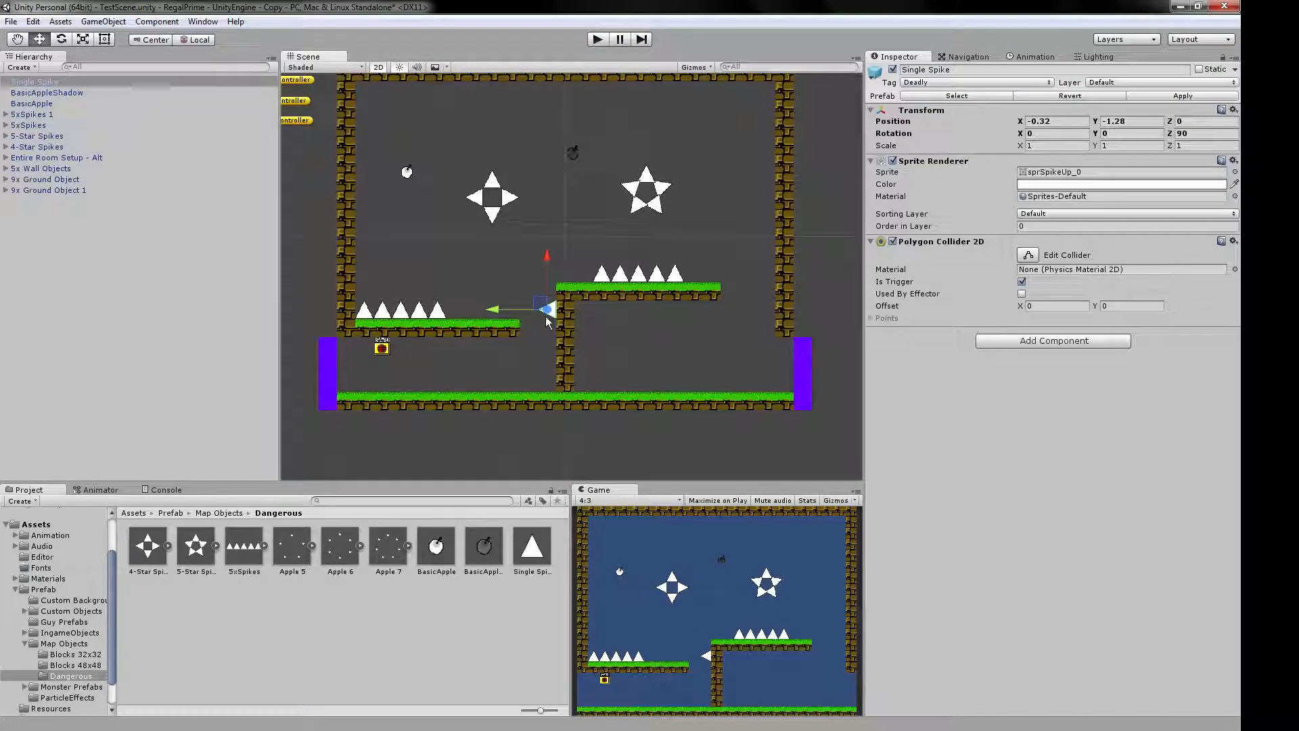
Move the rotated Single Spike off the central wall to X -0.8, Y -0.52 and inspect its shape up close.
drag(545, 309, 517, 264)
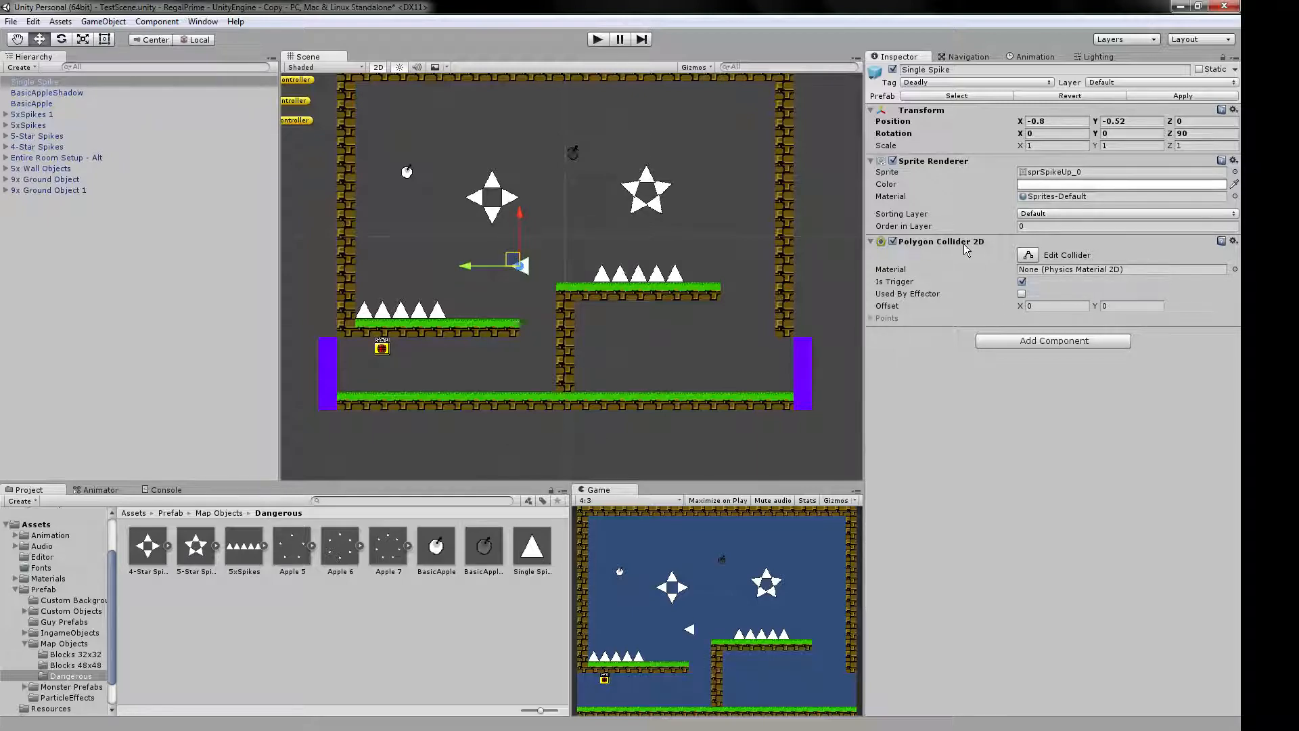
scroll(587, 295, up, 5)
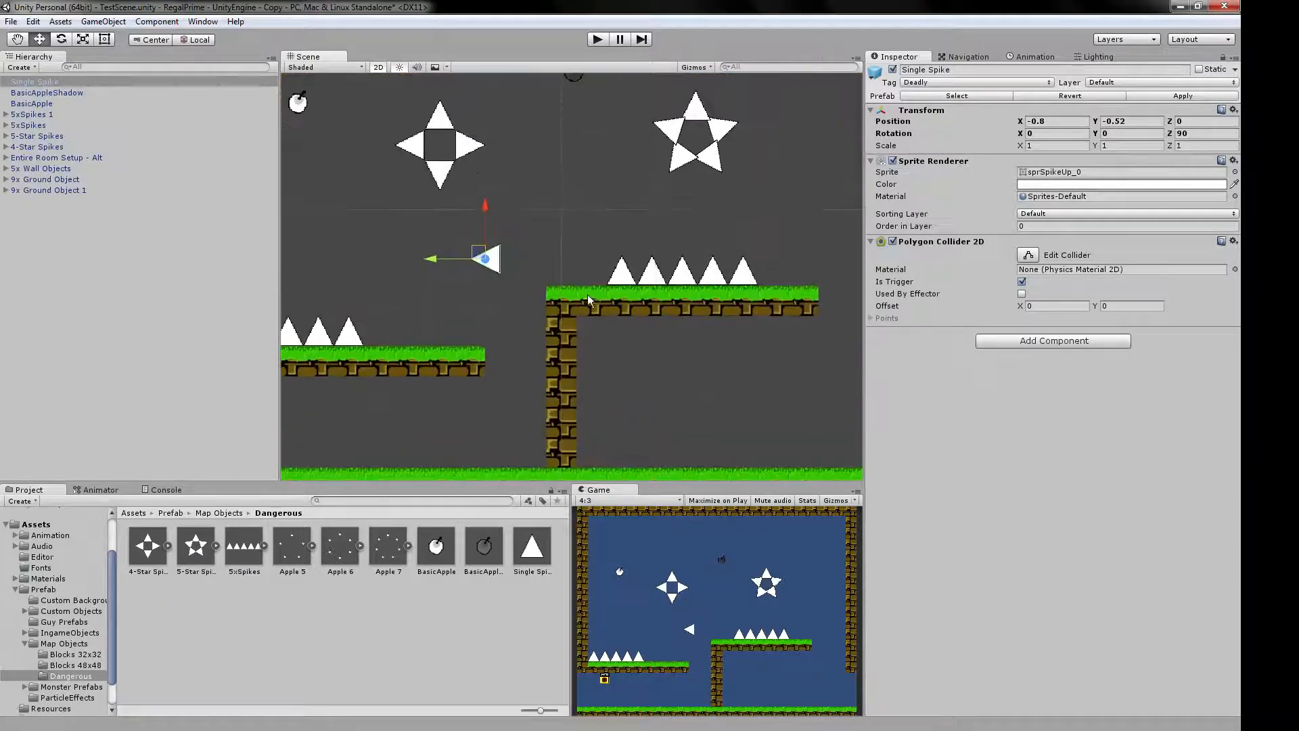
scroll(719, 365, up, 5)
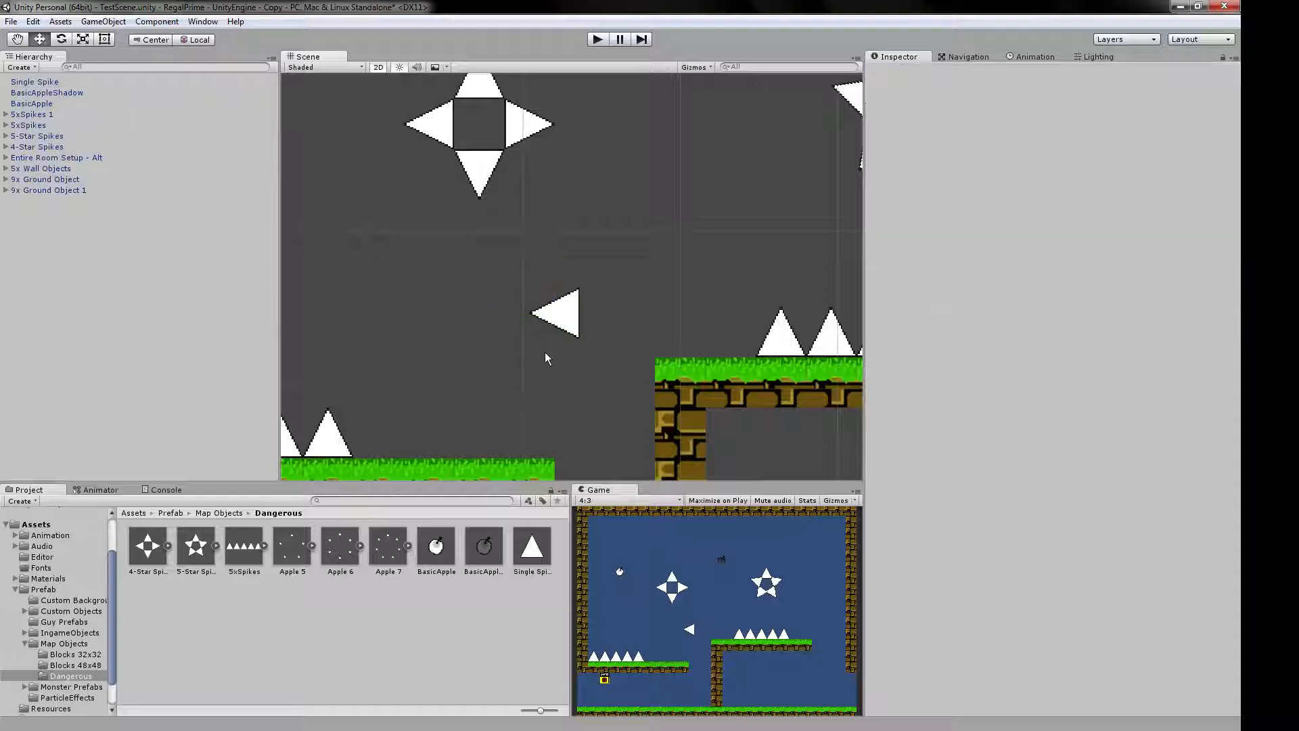
scroll(533, 326, up, 3)
scroll(541, 359, down, 5)
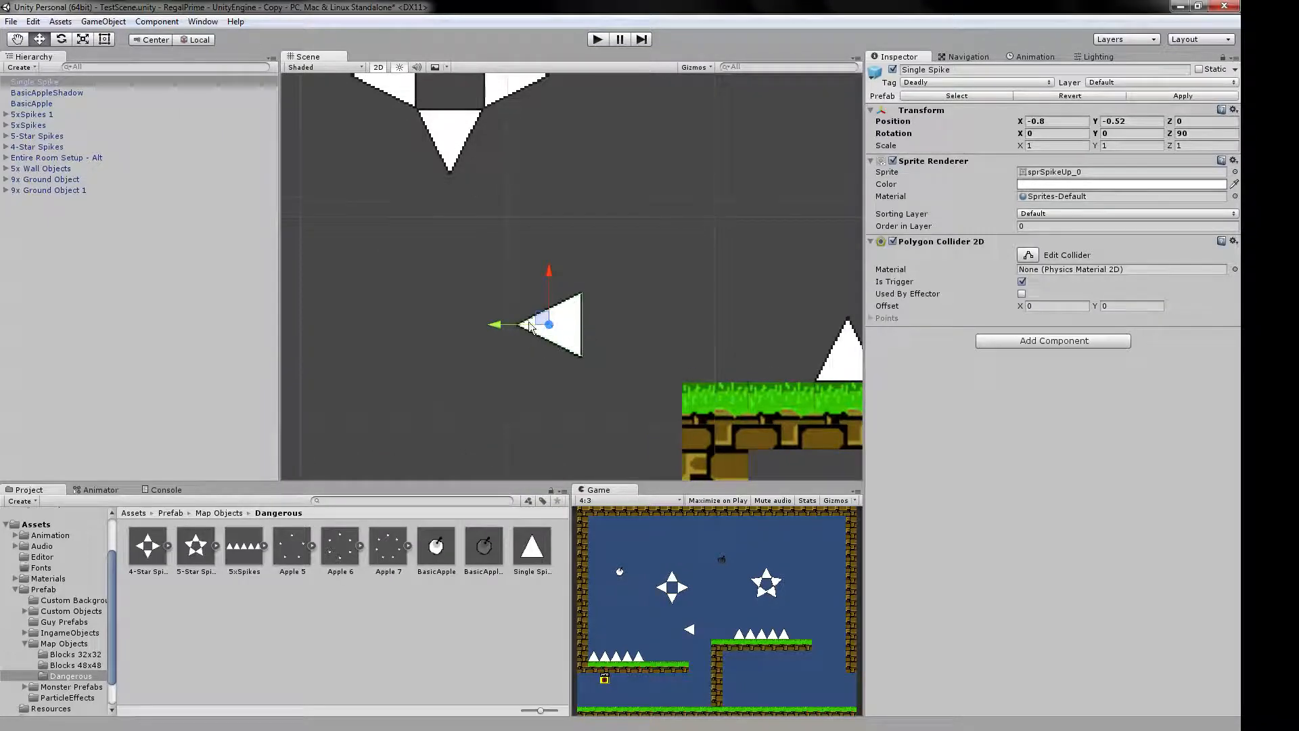
scroll(510, 364, down, 2)
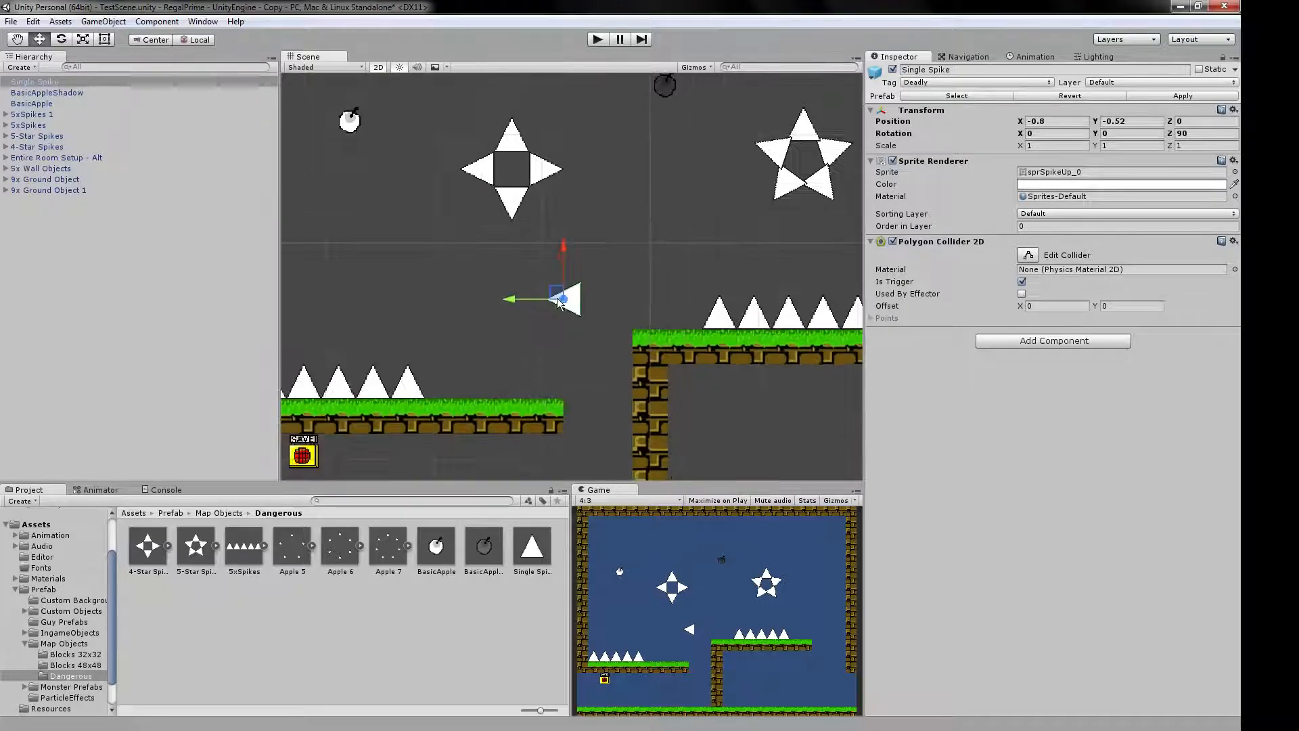
Delete the rotated Single Spike from the scene.
key(Delete)
scroll(574, 325, down, 3)
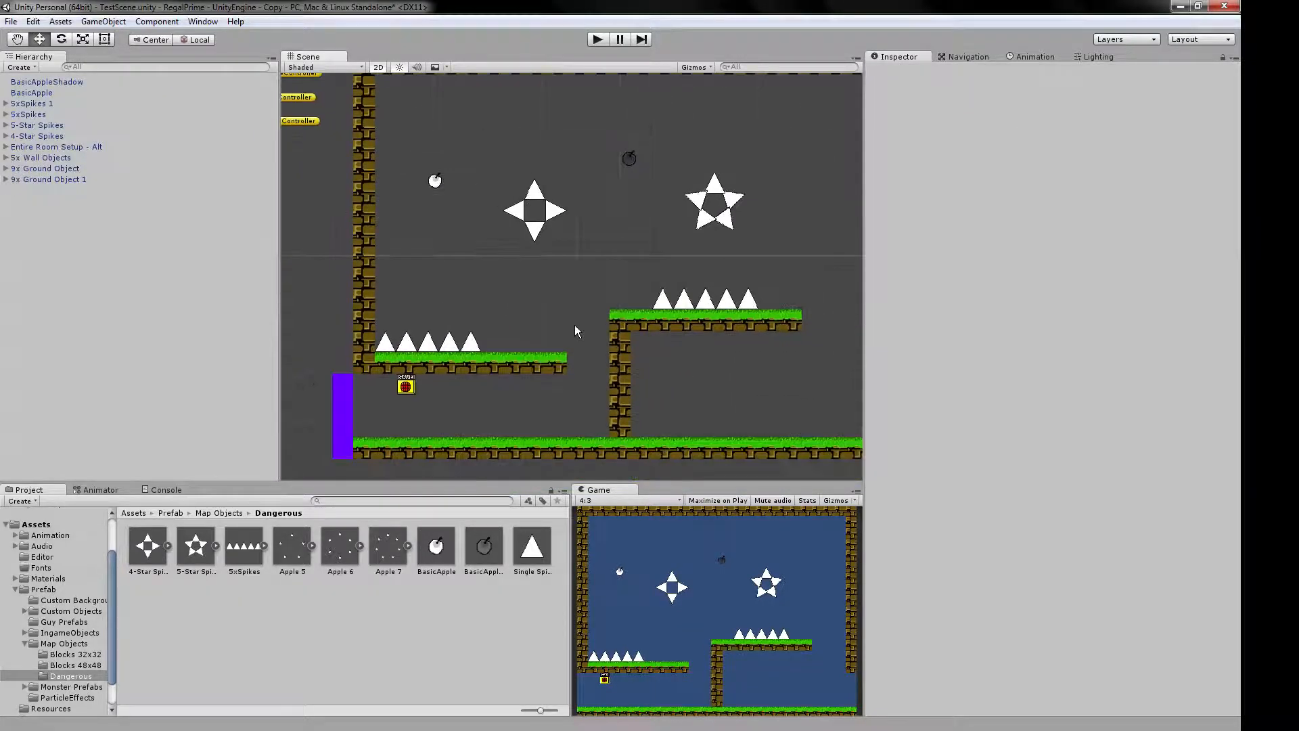
scroll(555, 271, up, 1)
scroll(518, 268, up, 2)
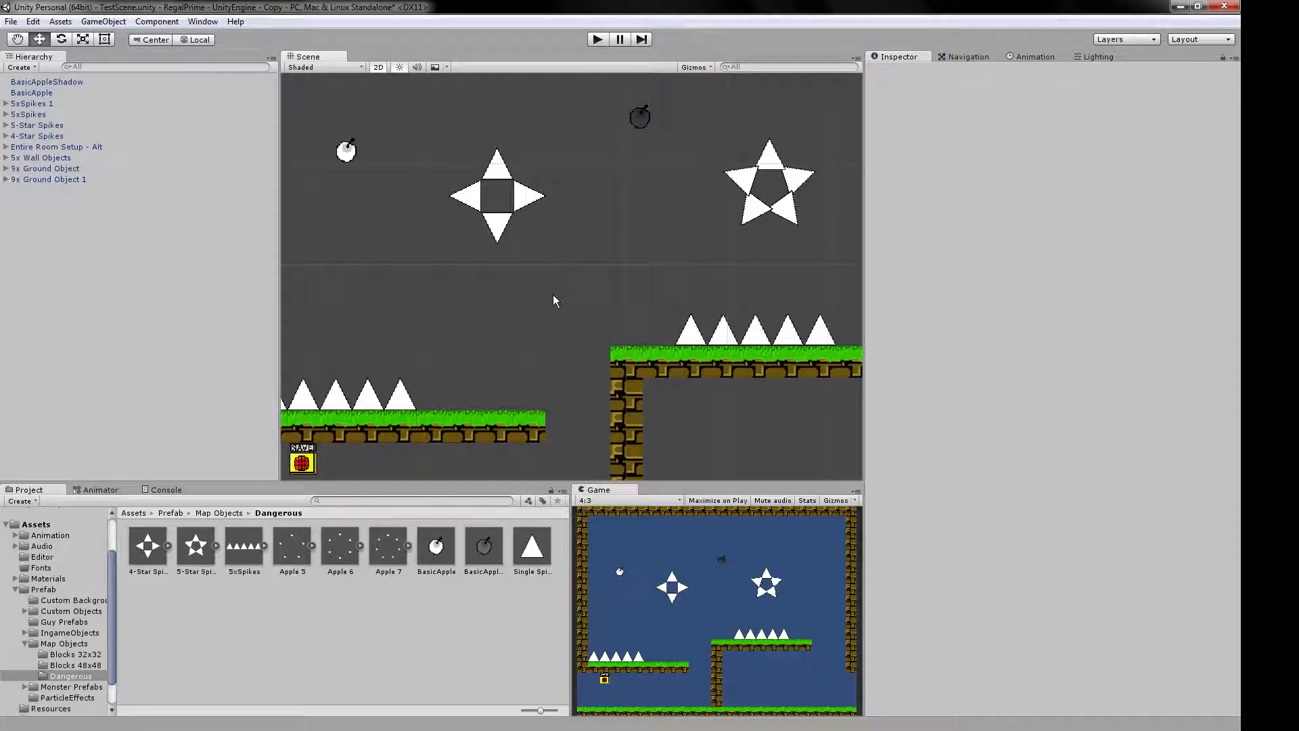
scroll(554, 295, down, 1)
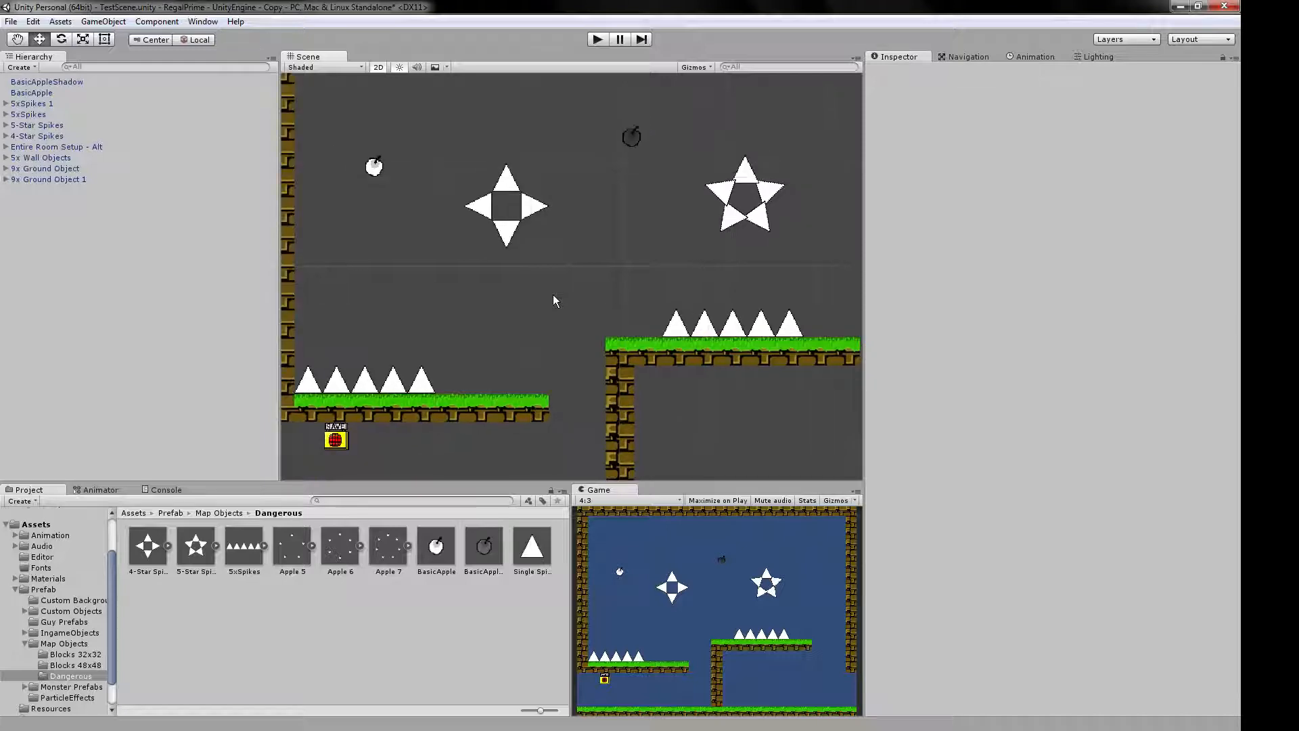
scroll(553, 295, up, 1)
Inspect both 5xSpikes rows and the settings of a Single Spike inside the row on the higher platform.
click(414, 396)
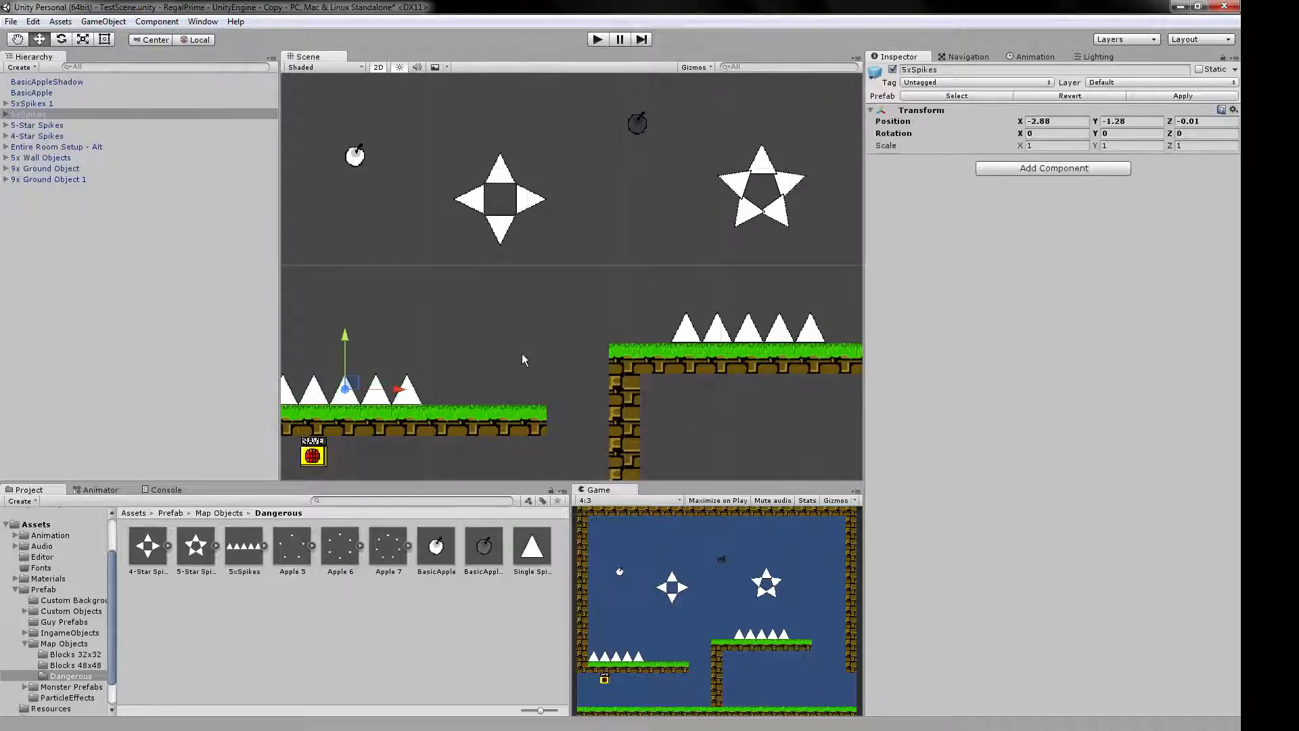
scroll(522, 353, down, 3)
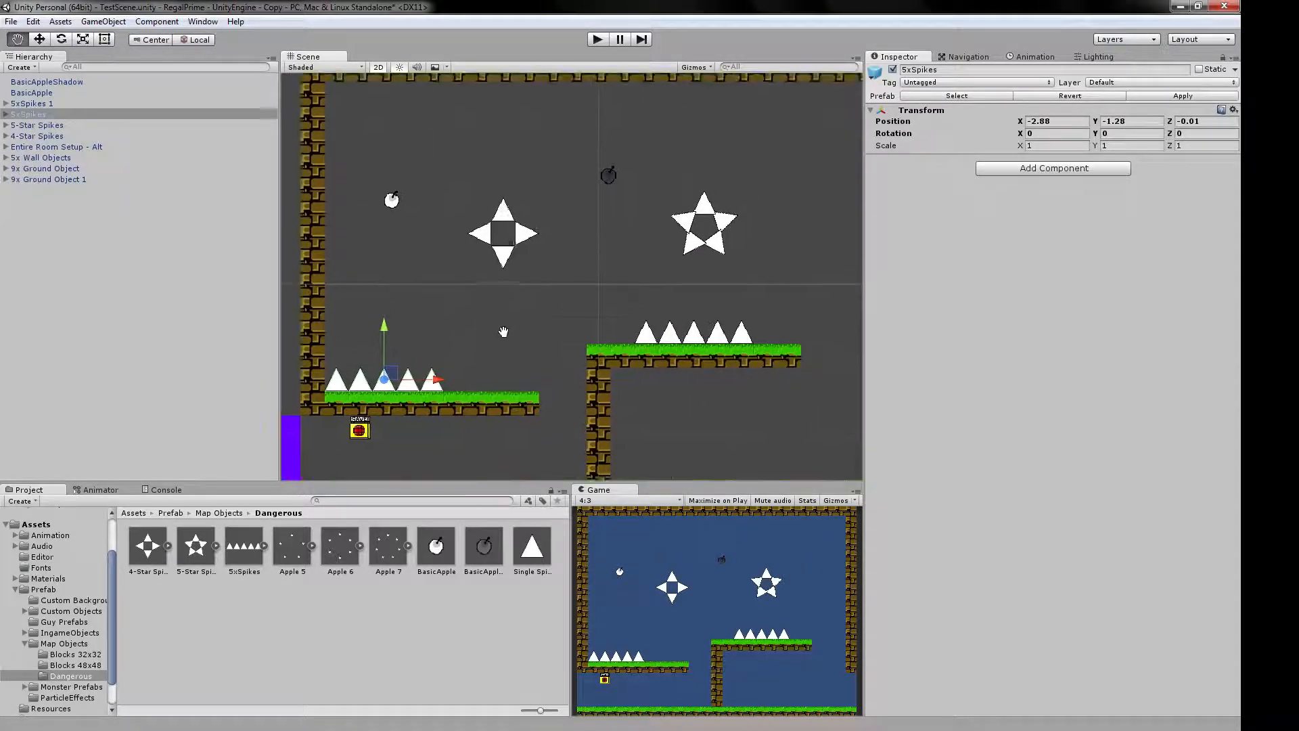
scroll(509, 325, down, 3)
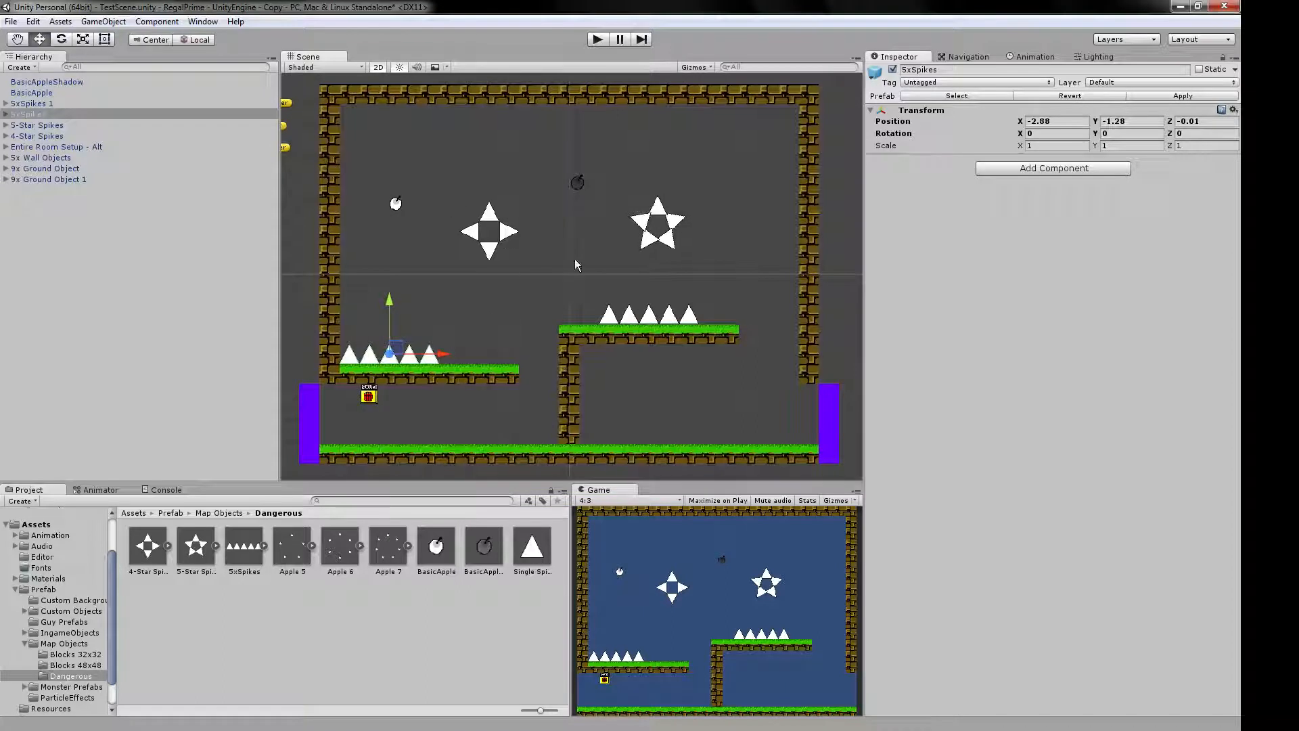
click(621, 319)
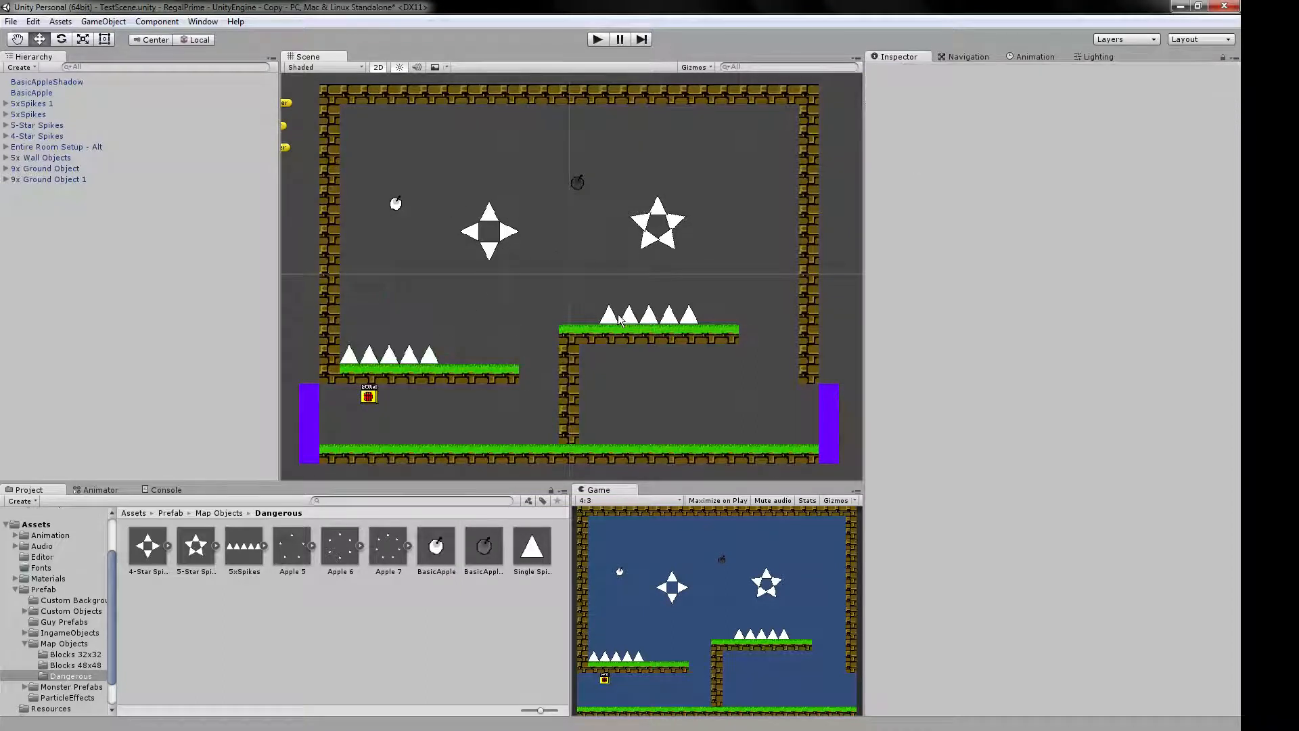
click(622, 321)
click(5, 103)
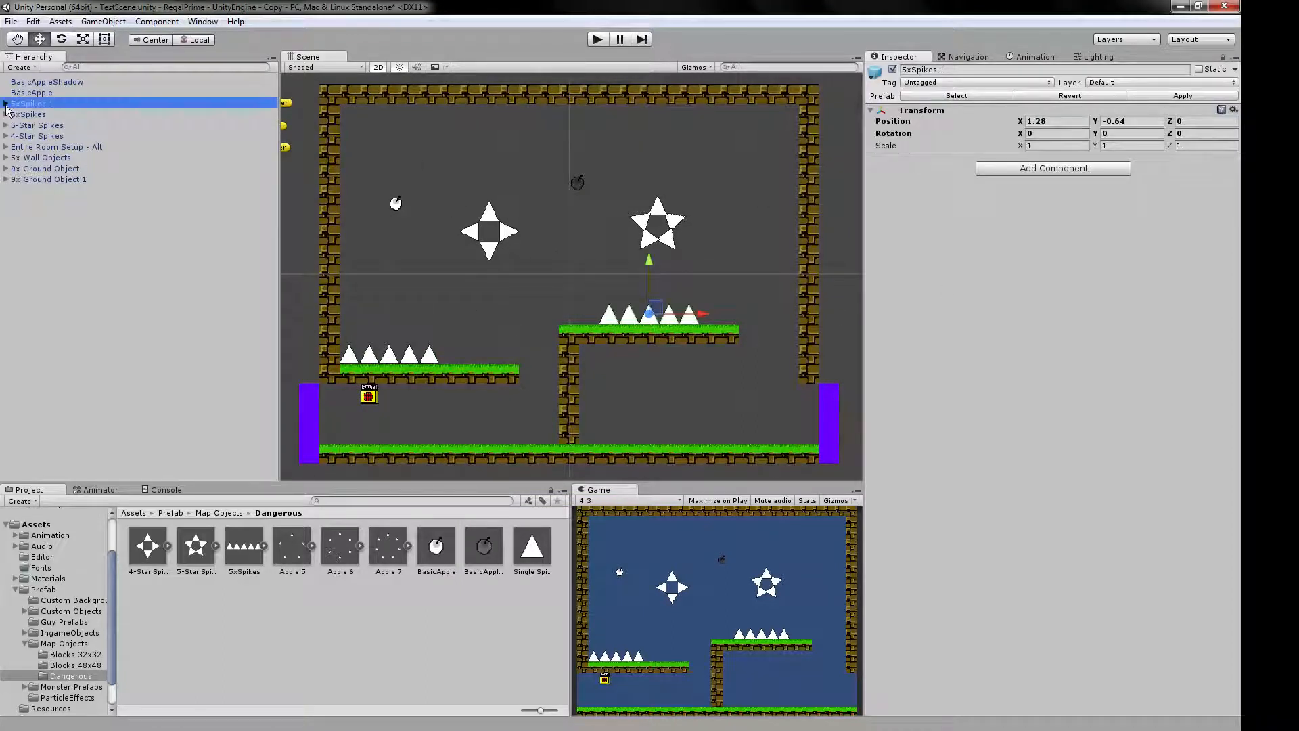
click(37, 117)
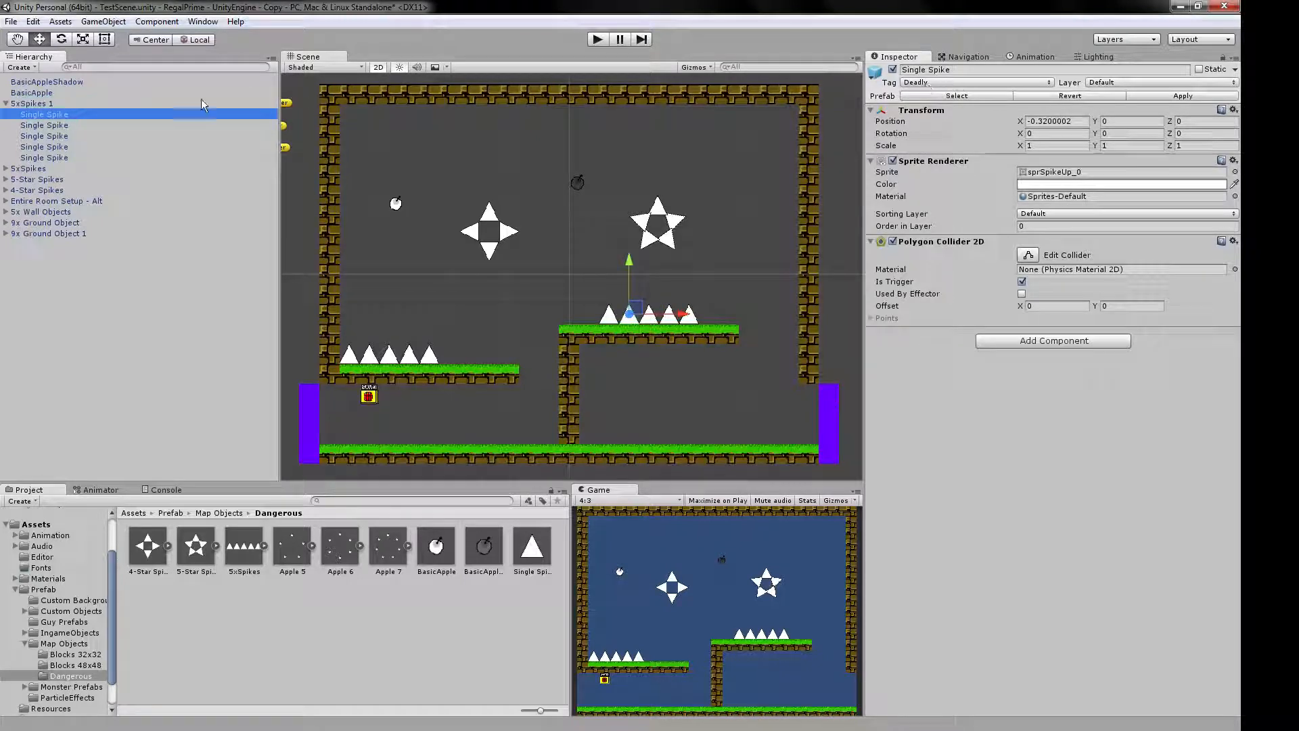
click(6, 104)
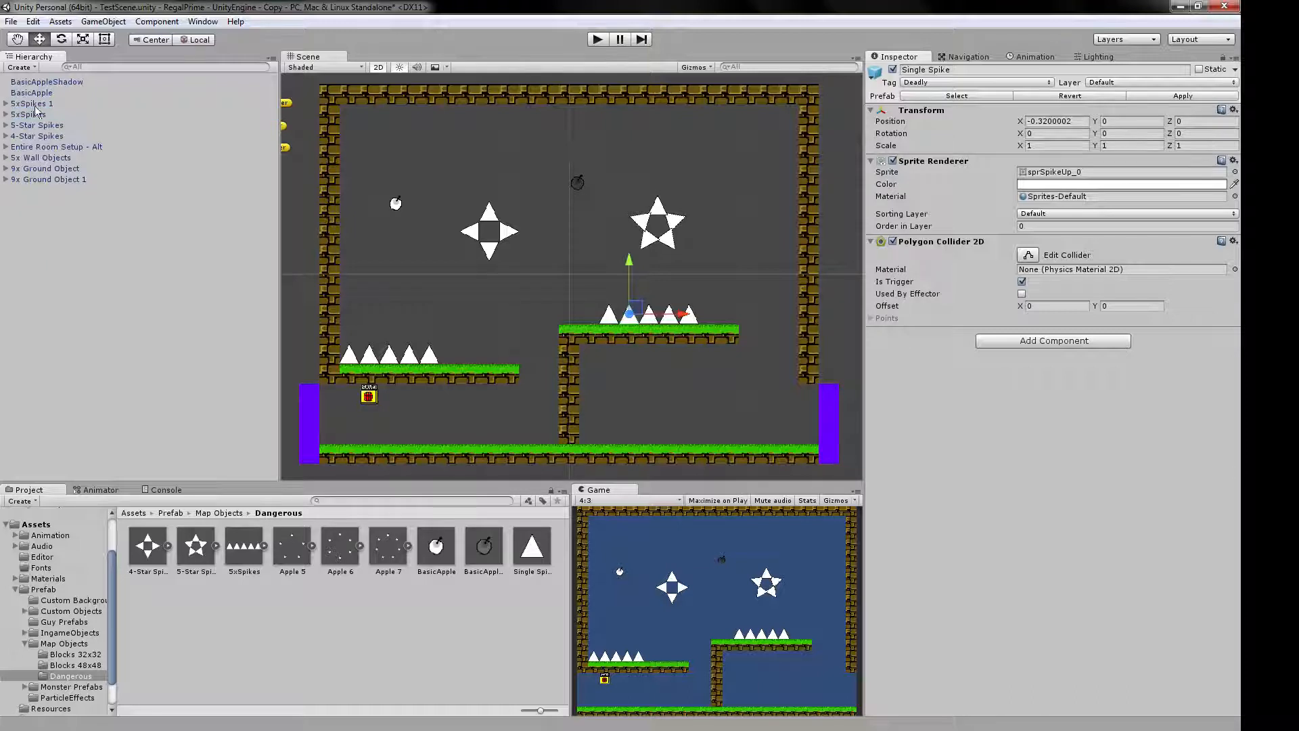
Play-test the scene by steering the character up the platforms into the higher spike row, and respawn it after its death.
click(589, 40)
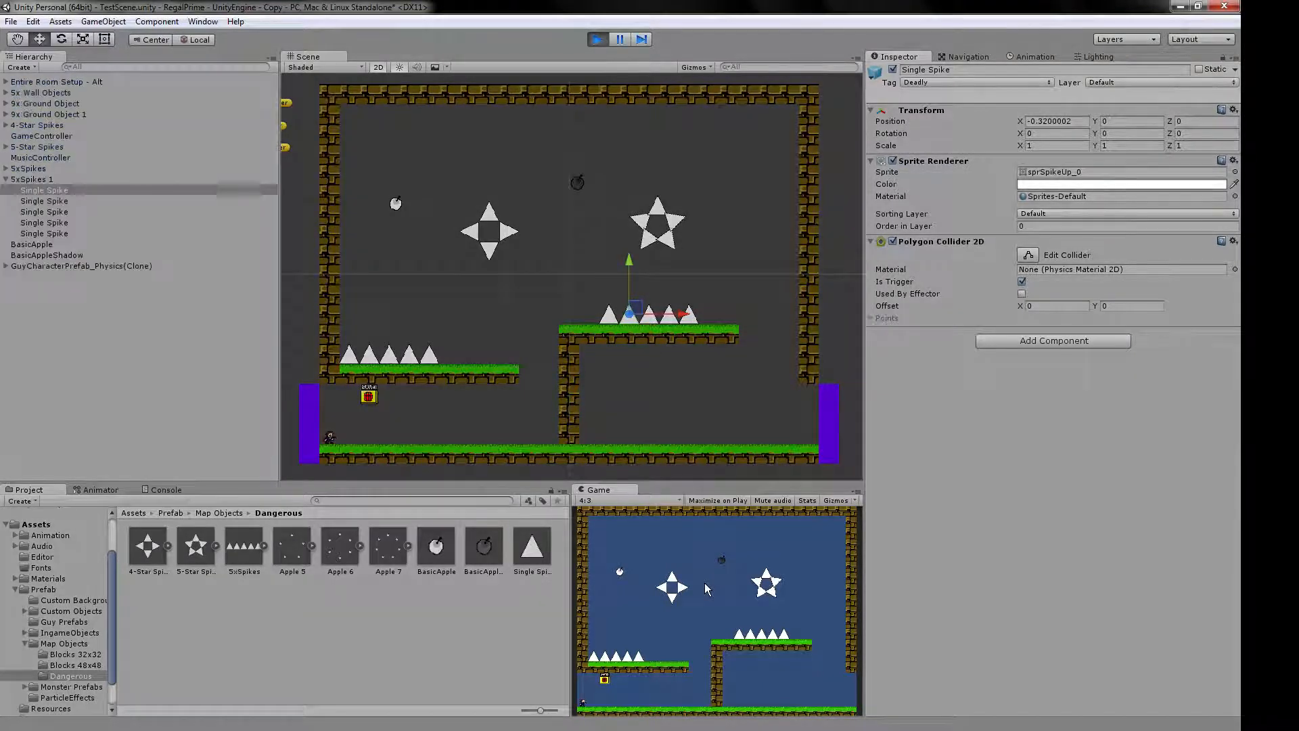
key(Right)
key(shift)
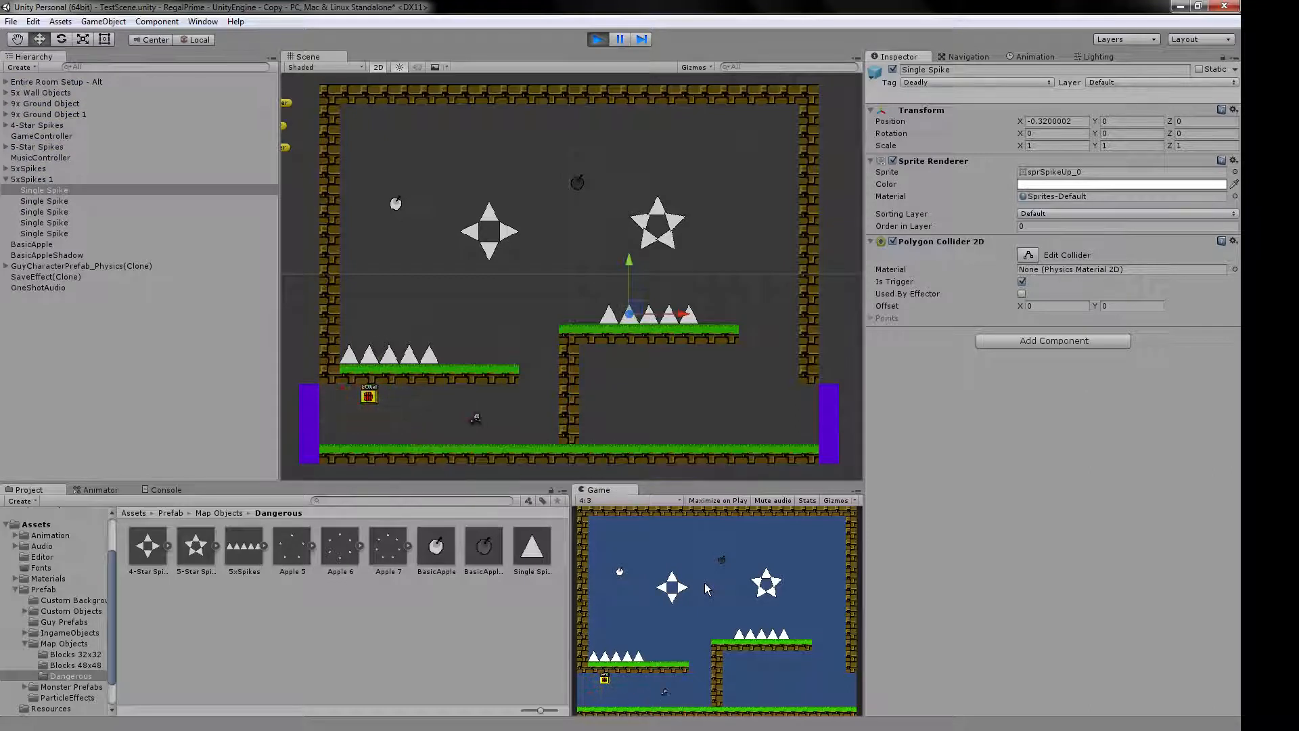
key(shift)
key(Left)
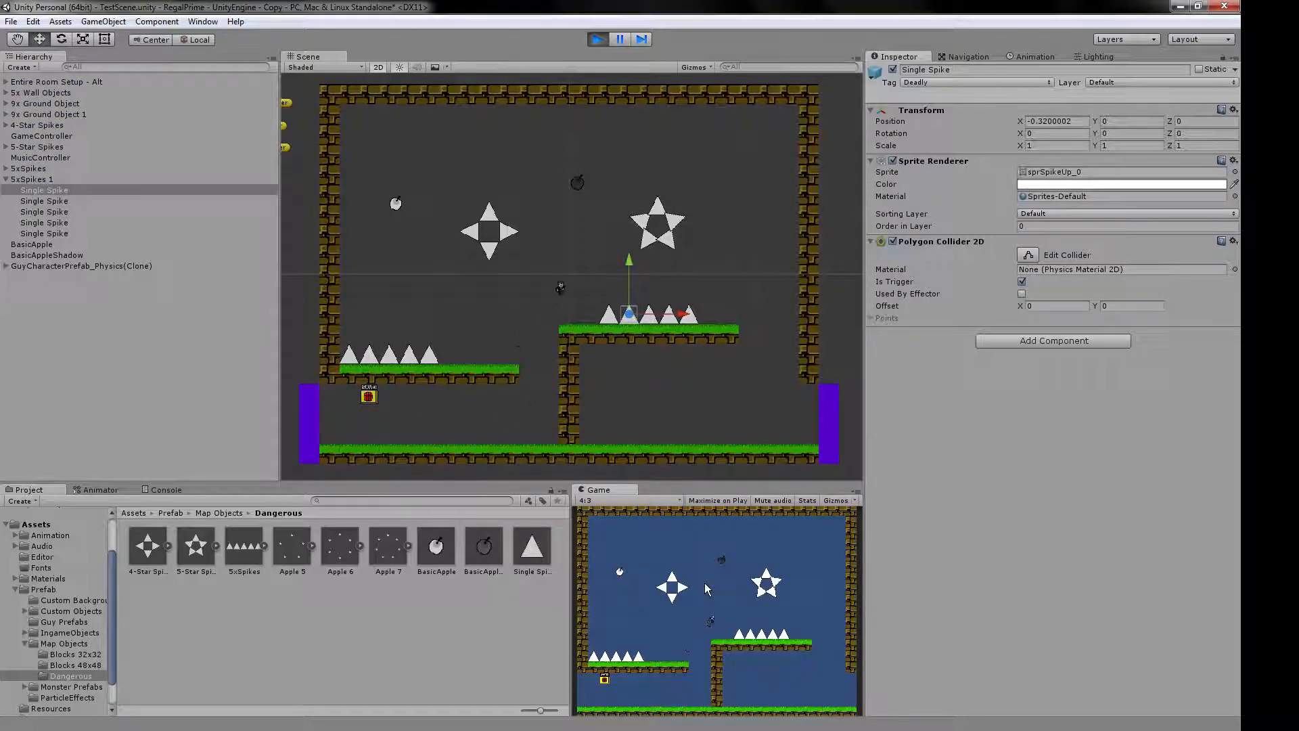
key(Right)
key(r)
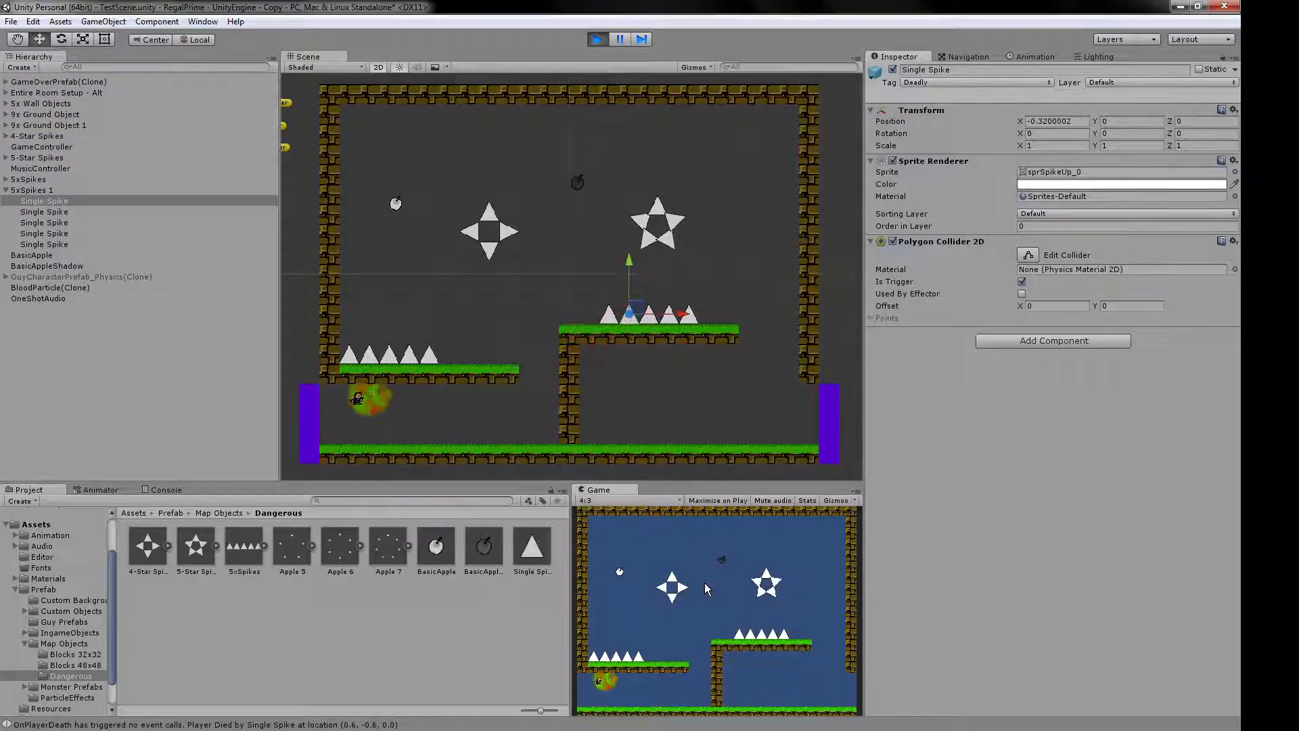
Jump the respawned character around beneath the lower platform and shoot the save point to test saving.
key(Right)
key(shift)
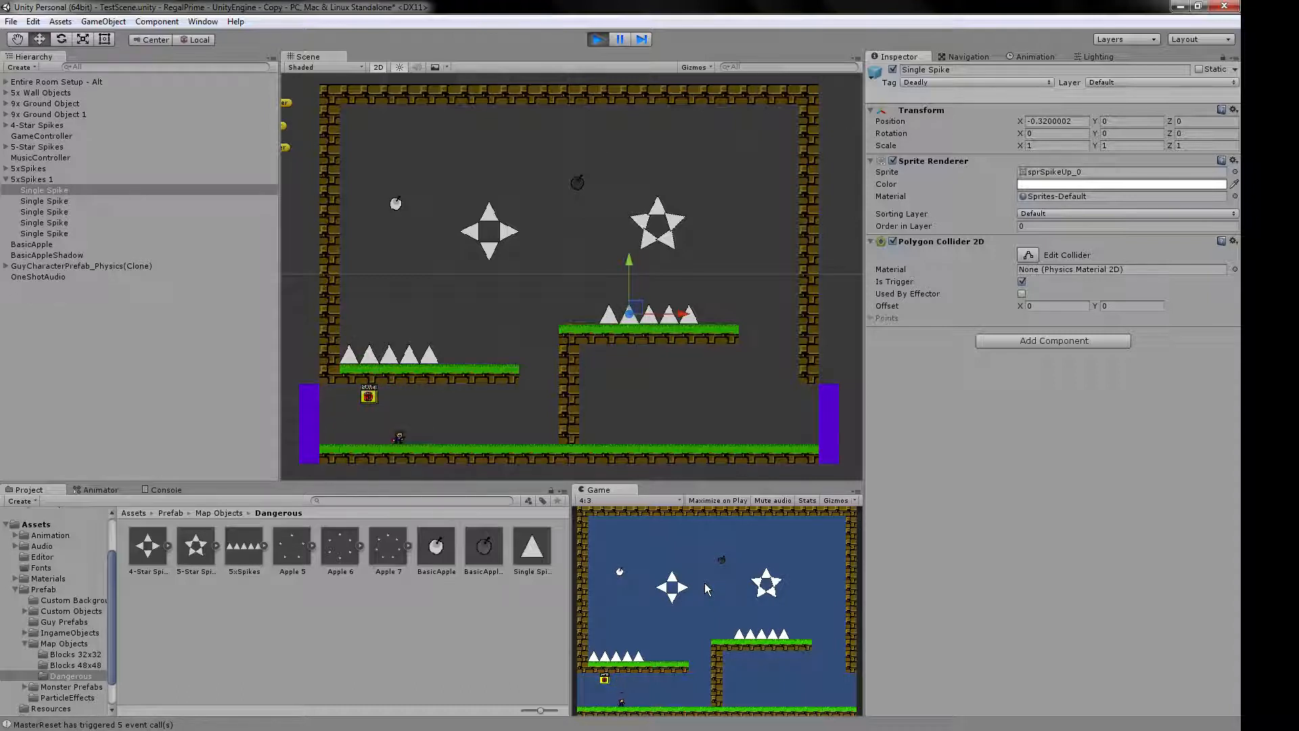
key(Left)
key(shift)
key(z)
key(z)
key(z)
key(Right)
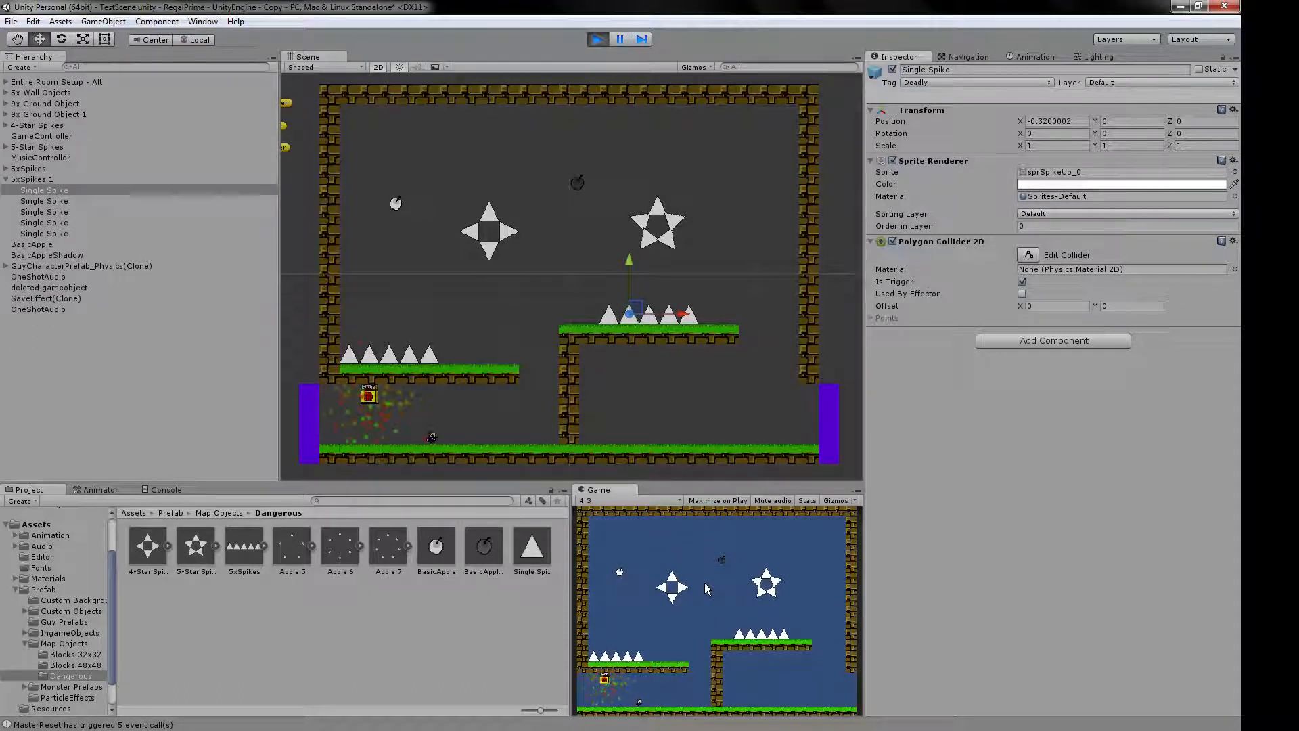
key(shift)
key(Left)
key(z)
key(Right)
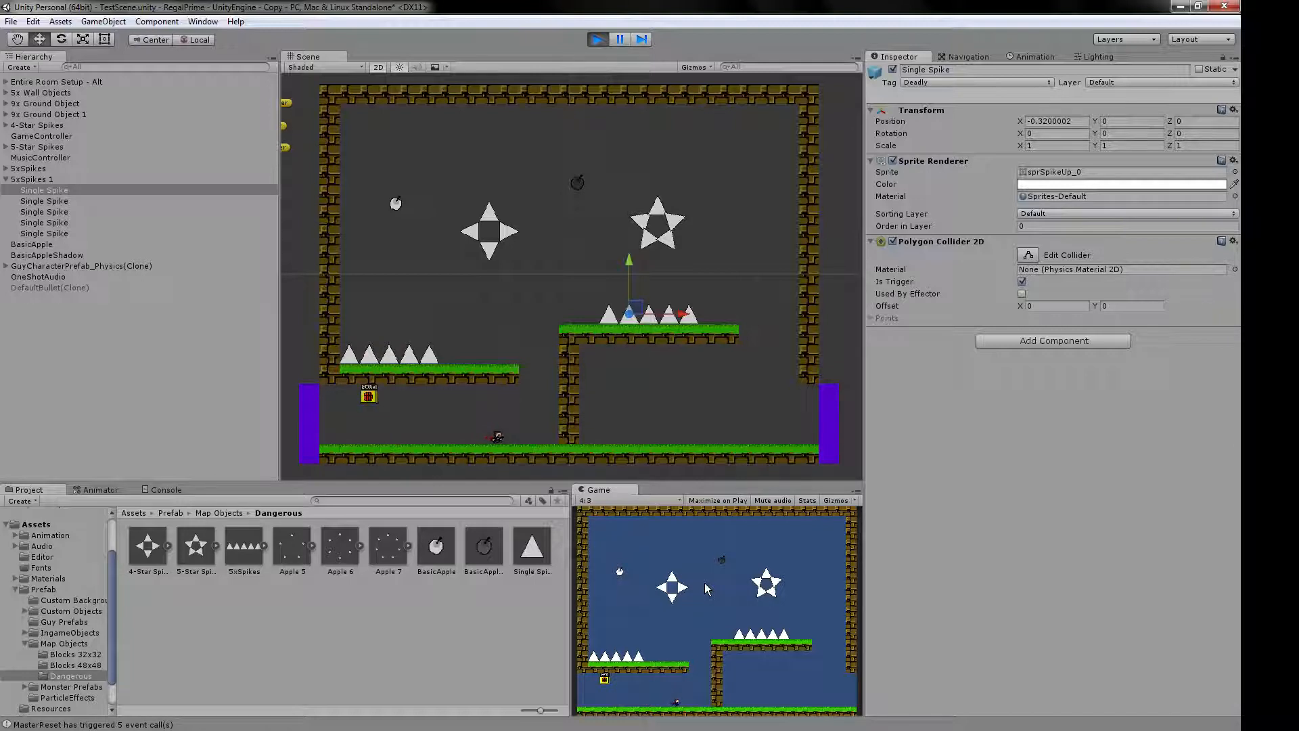
Double-jump the character from the ground through the gap between the two raised platforms.
key(Left)
key(Right)
key(shift)
key(shift)
key(Left)
key(Right)
Continue from the title screen to the save slot menu and stop the play test.
key(shift)
key(shift)
key(shift)
key(shift)
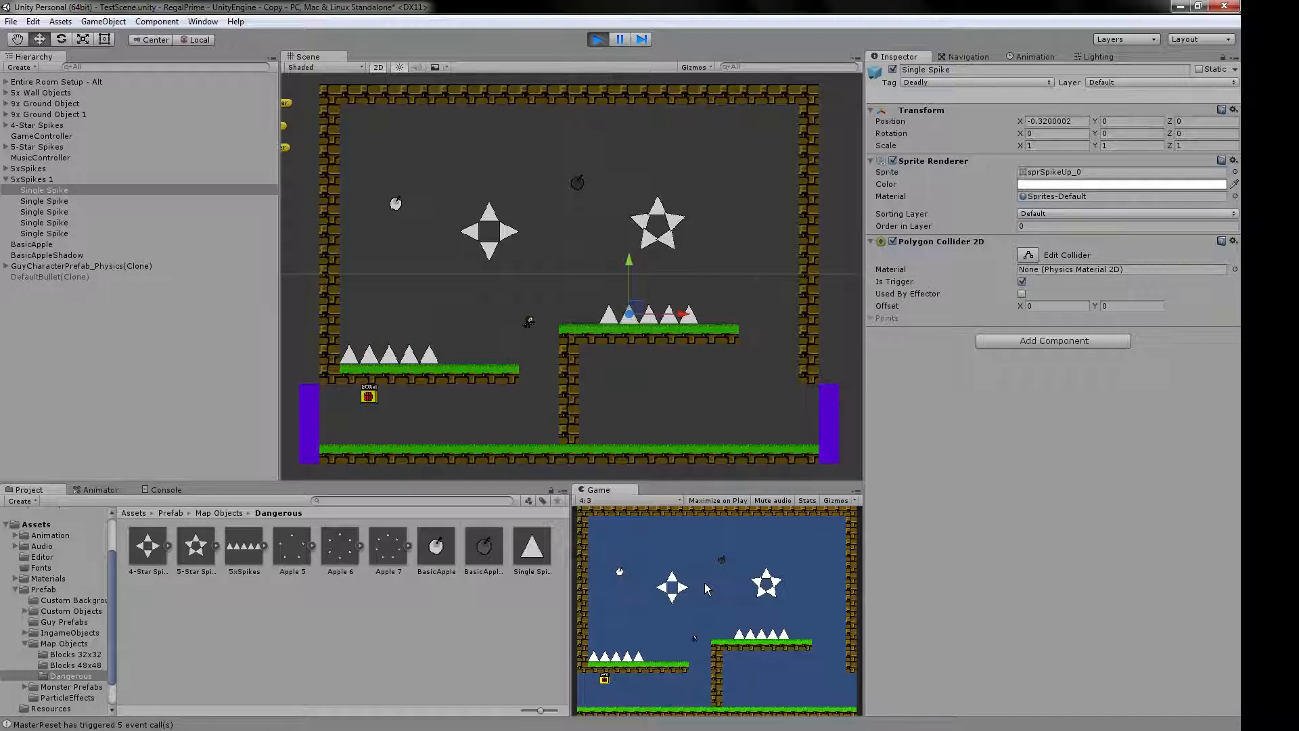
key(Right)
key(shift)
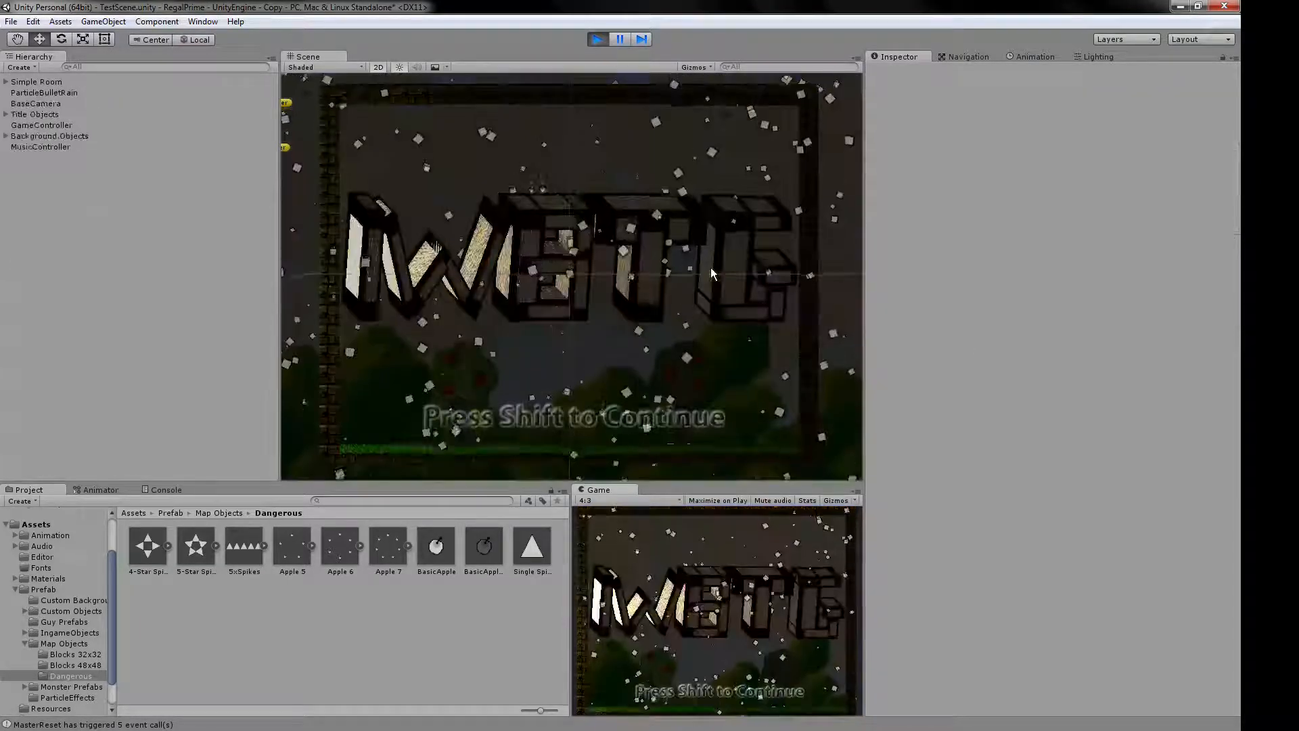
key(shift)
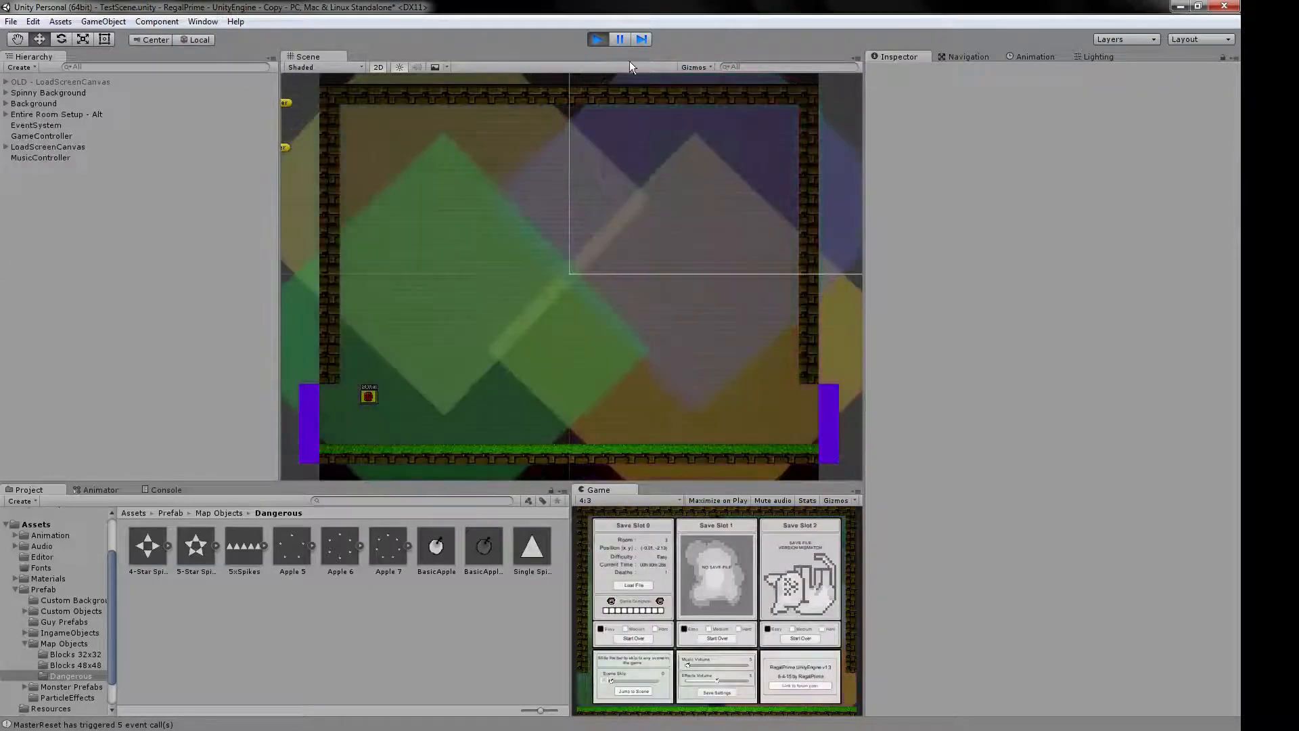
click(603, 40)
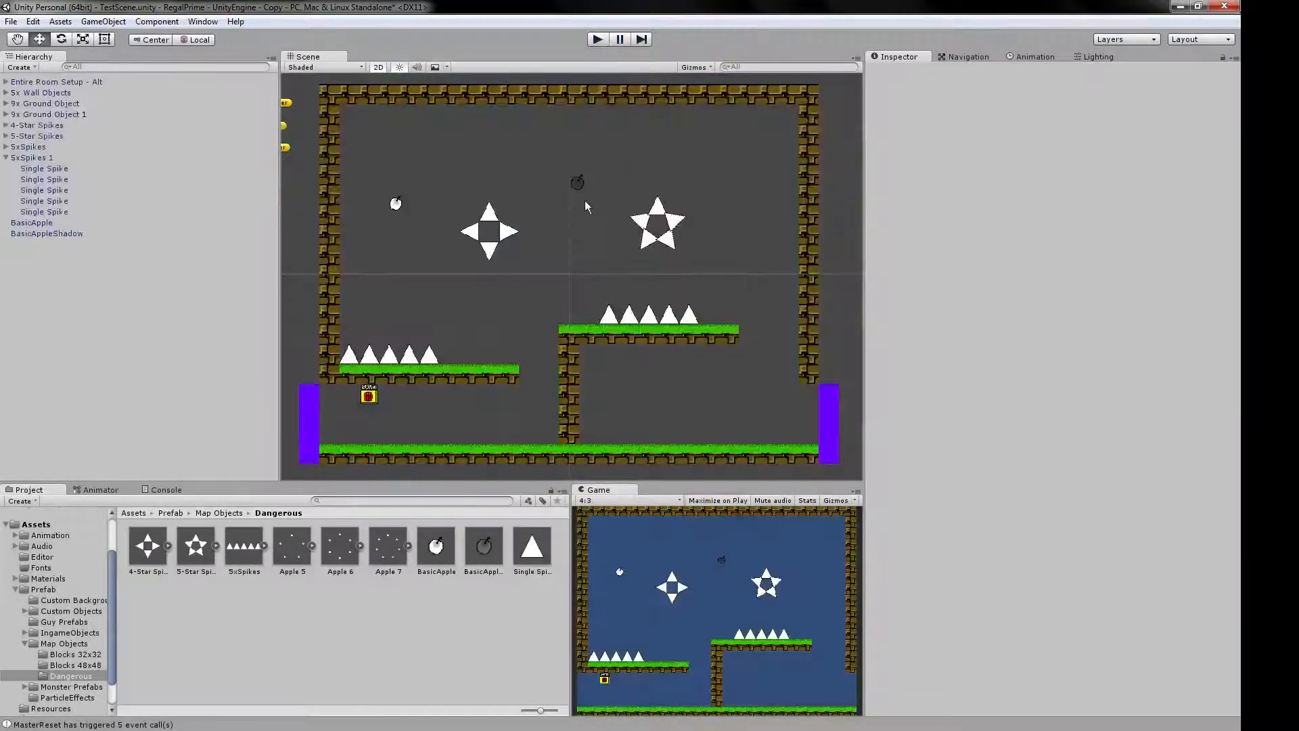
Open the Custom Backgrounds folder under Prefab and enlarge the asset thumbnails.
click(25, 643)
click(88, 600)
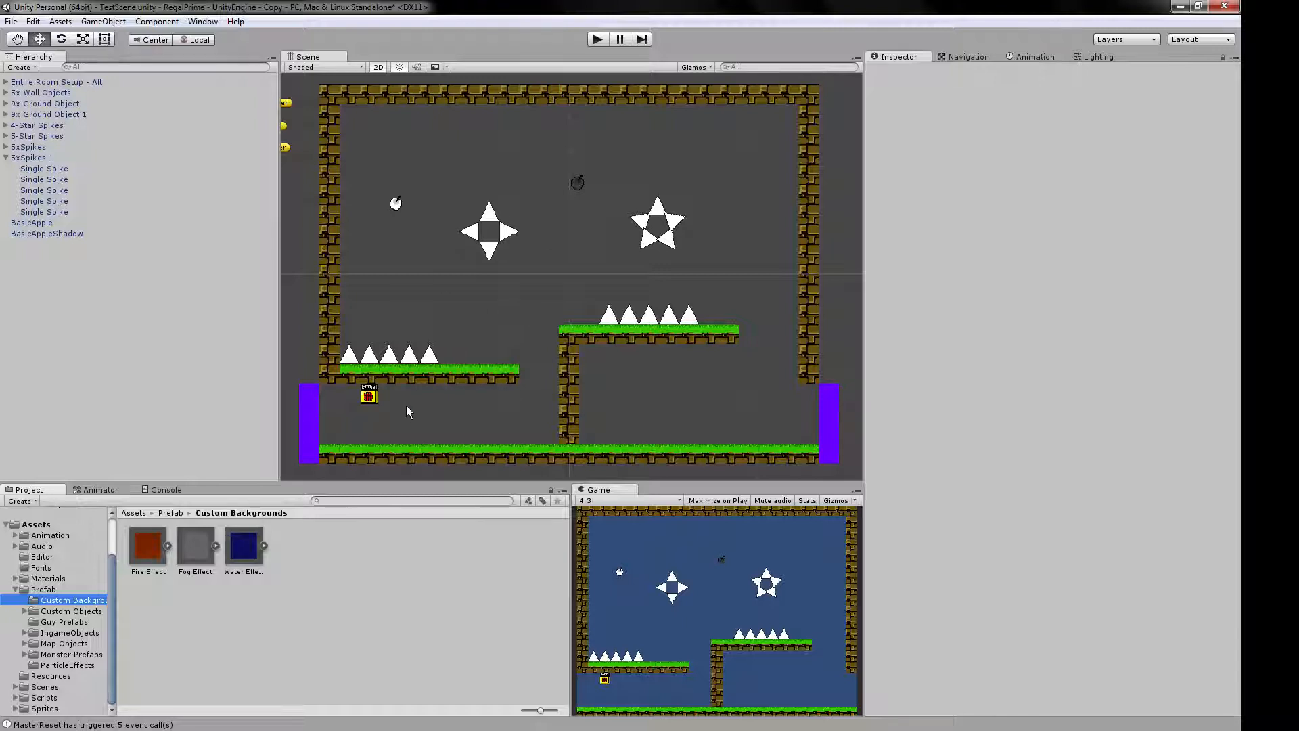
click(44, 589)
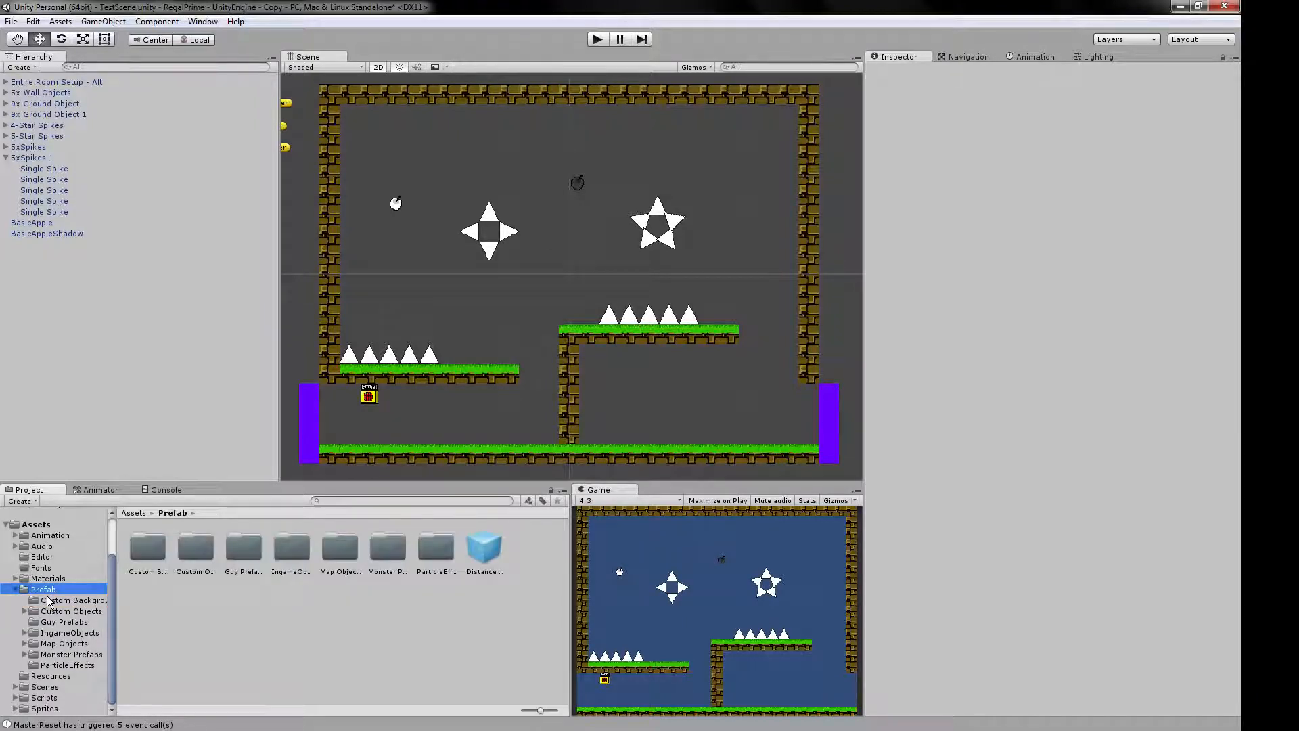
click(48, 601)
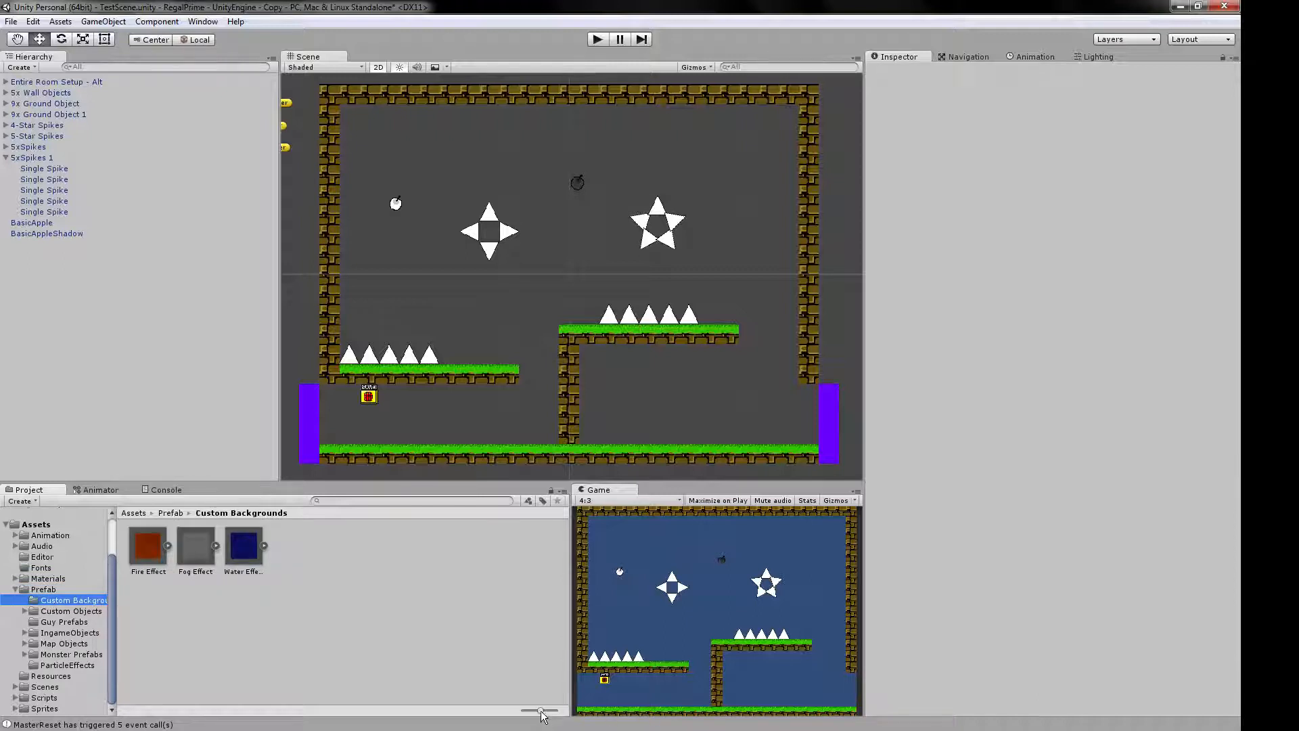
drag(541, 711, 550, 711)
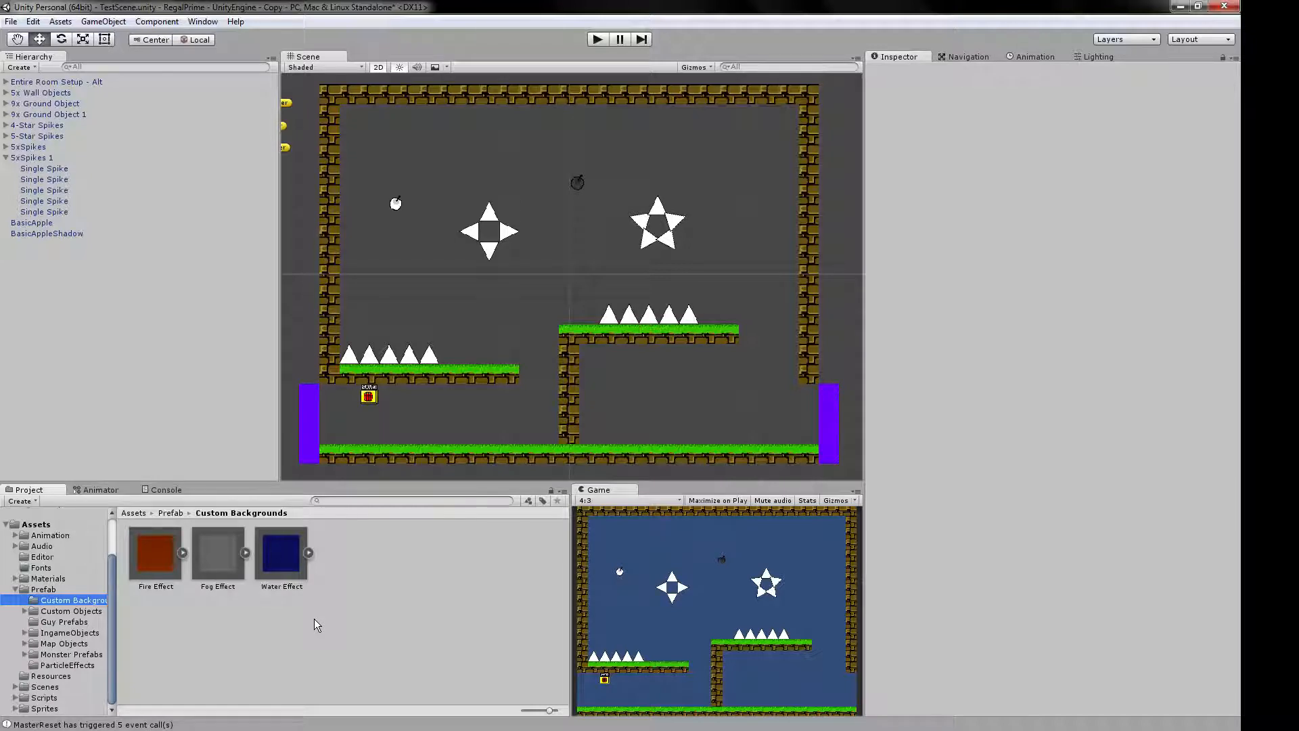
click(59, 622)
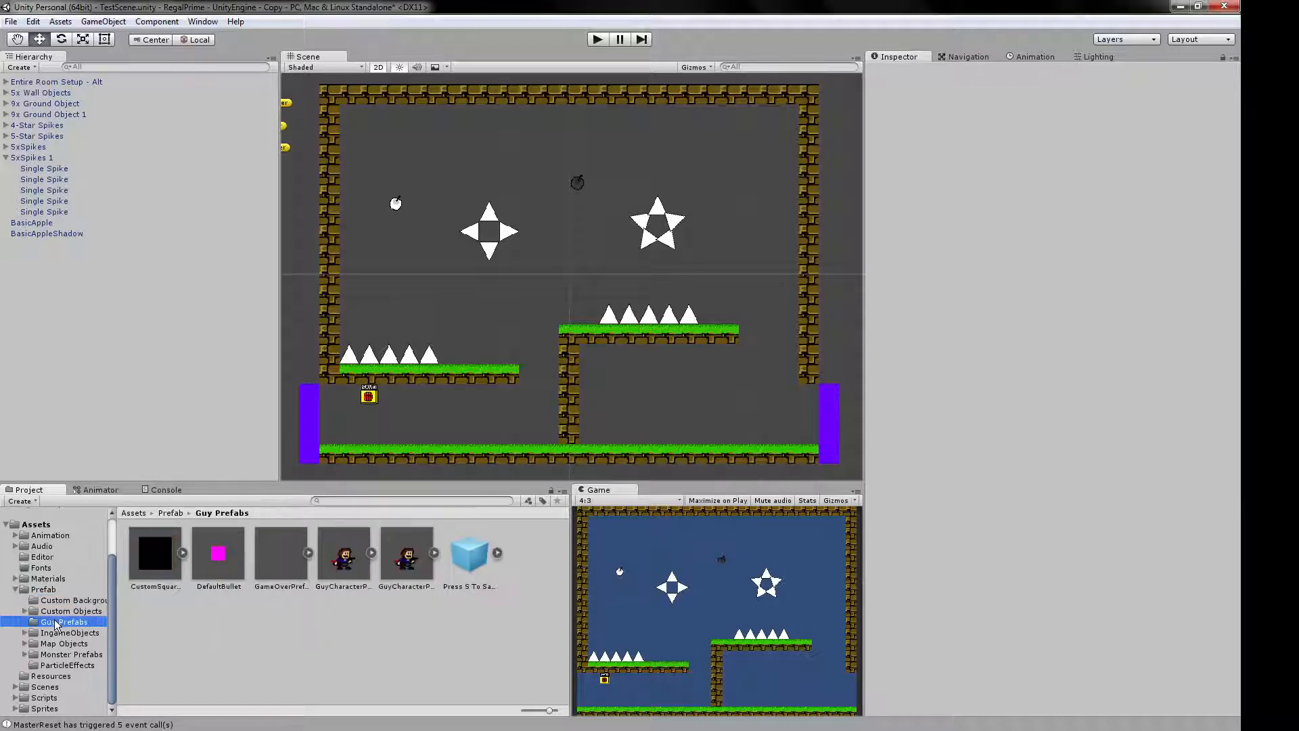
key(Up)
key(Up)
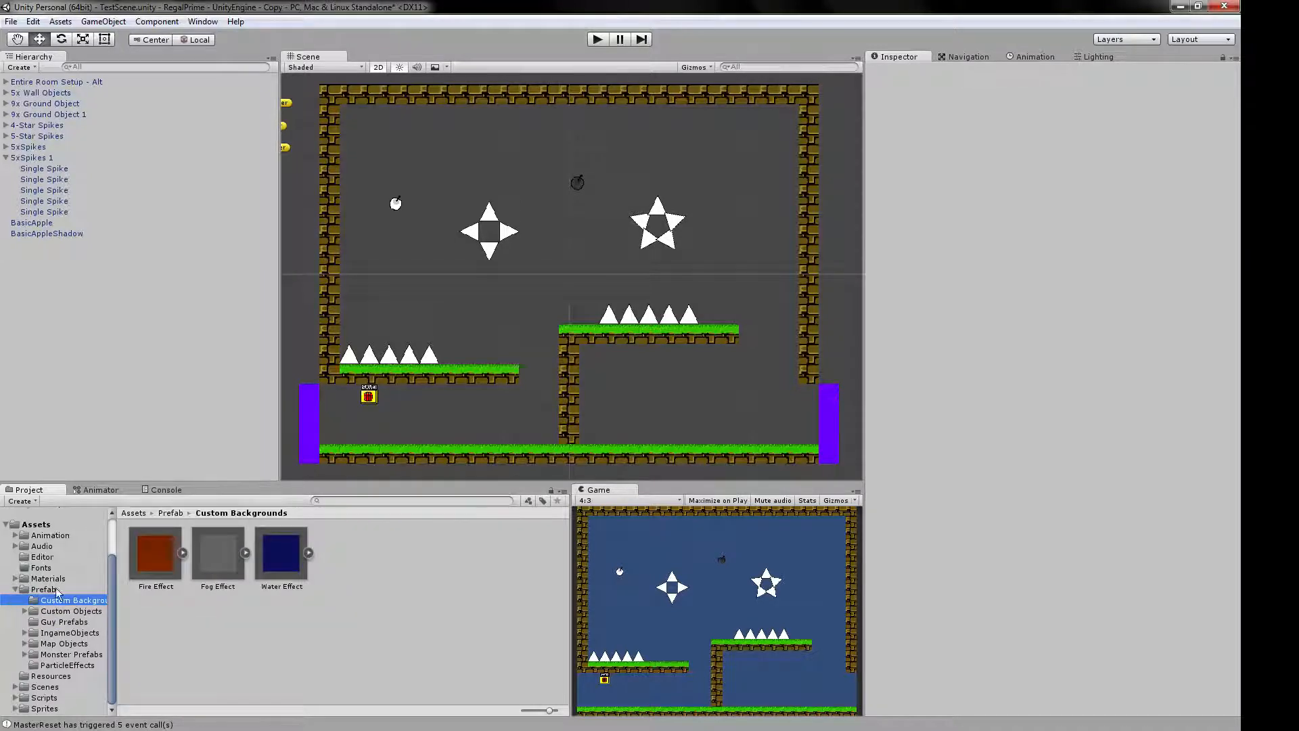
Try the Fire Effect background in the room with a brief test run and remove it from the scene.
drag(144, 552, 576, 214)
click(598, 39)
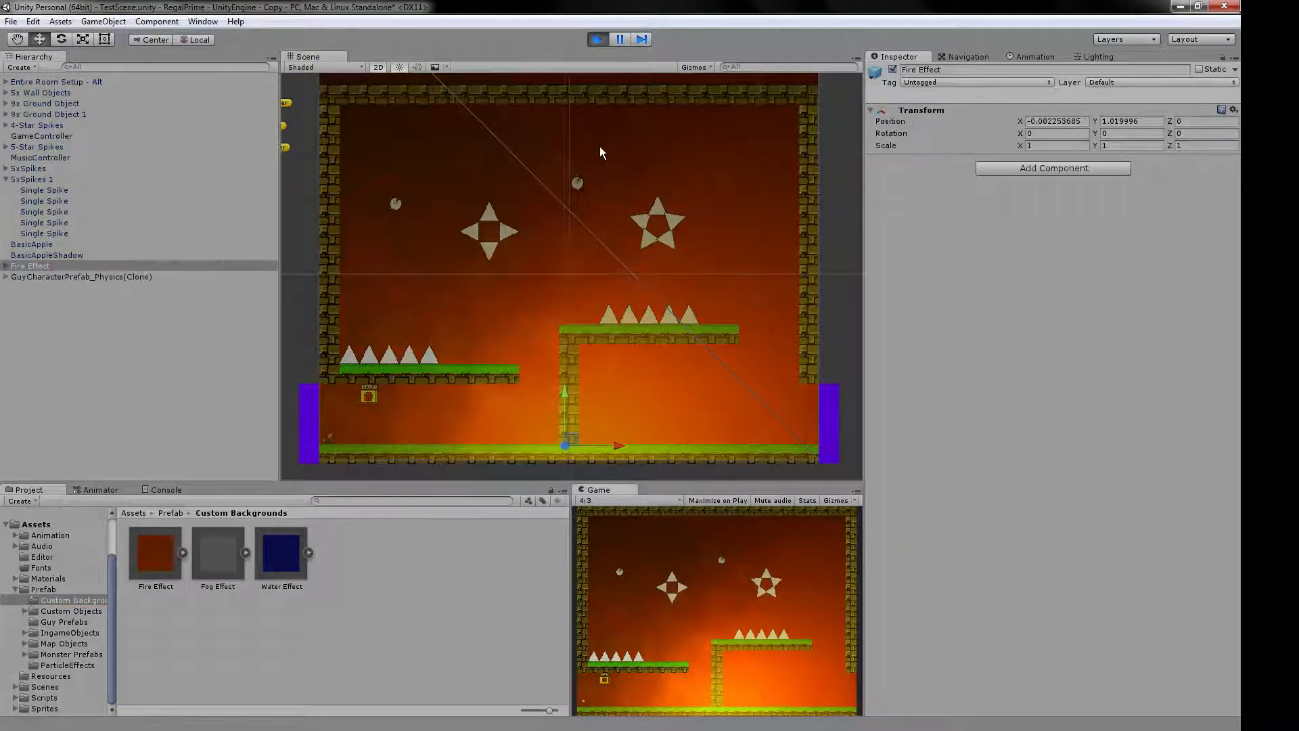
click(598, 40)
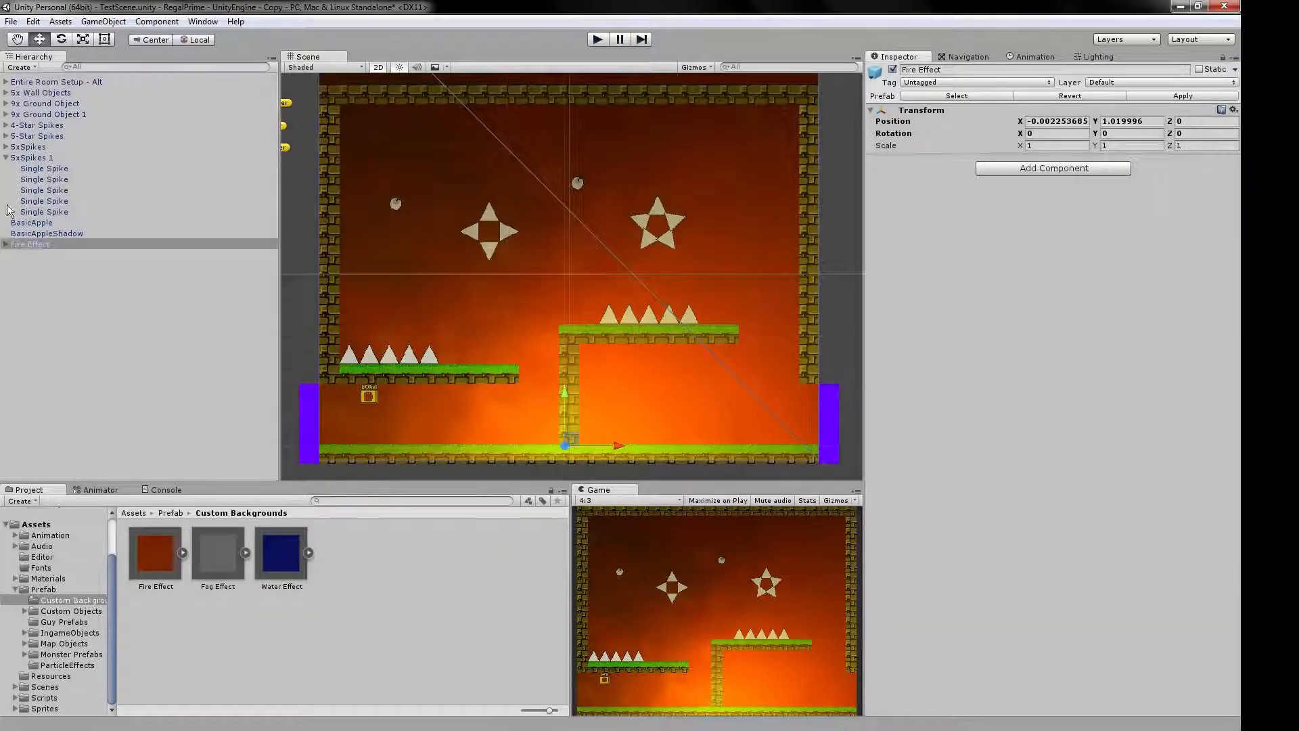
click(27, 244)
key(Delete)
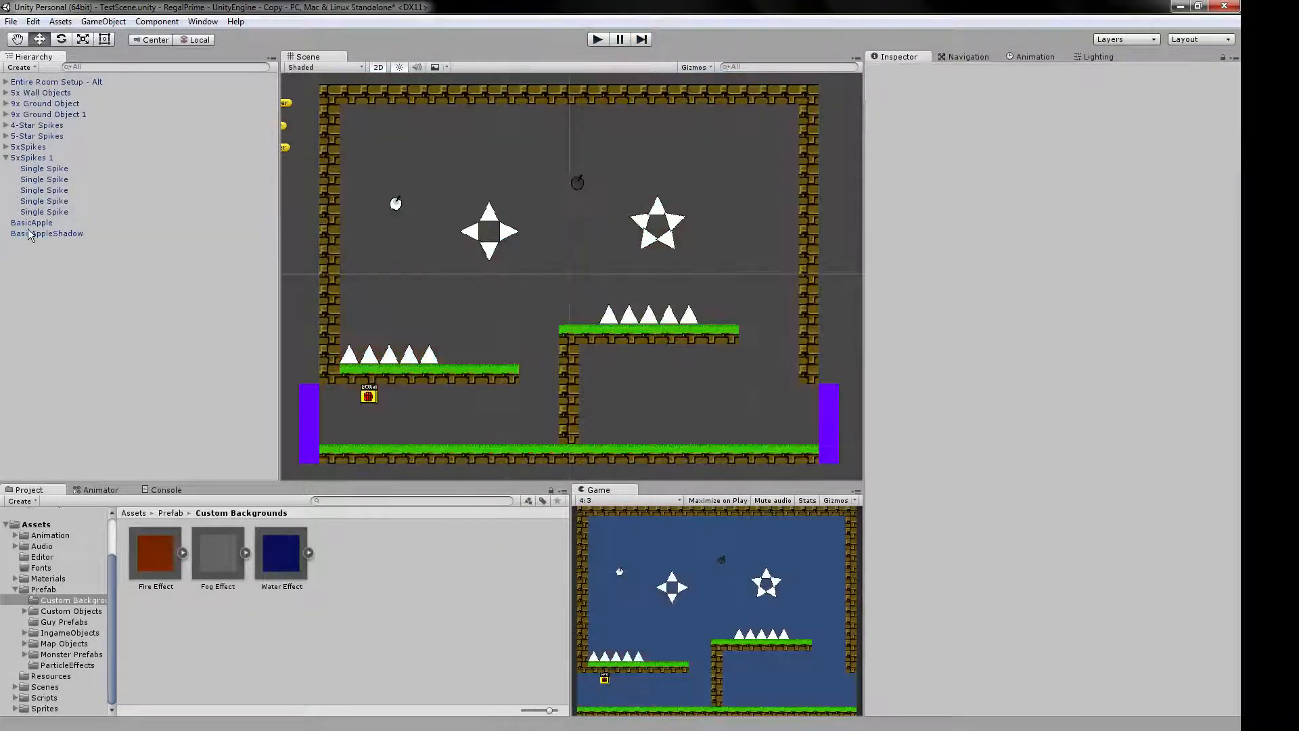
Collapse the 5xSpikes 1 group in the hierarchy and look through the Custom Objects prefab folder.
click(16, 160)
click(6, 158)
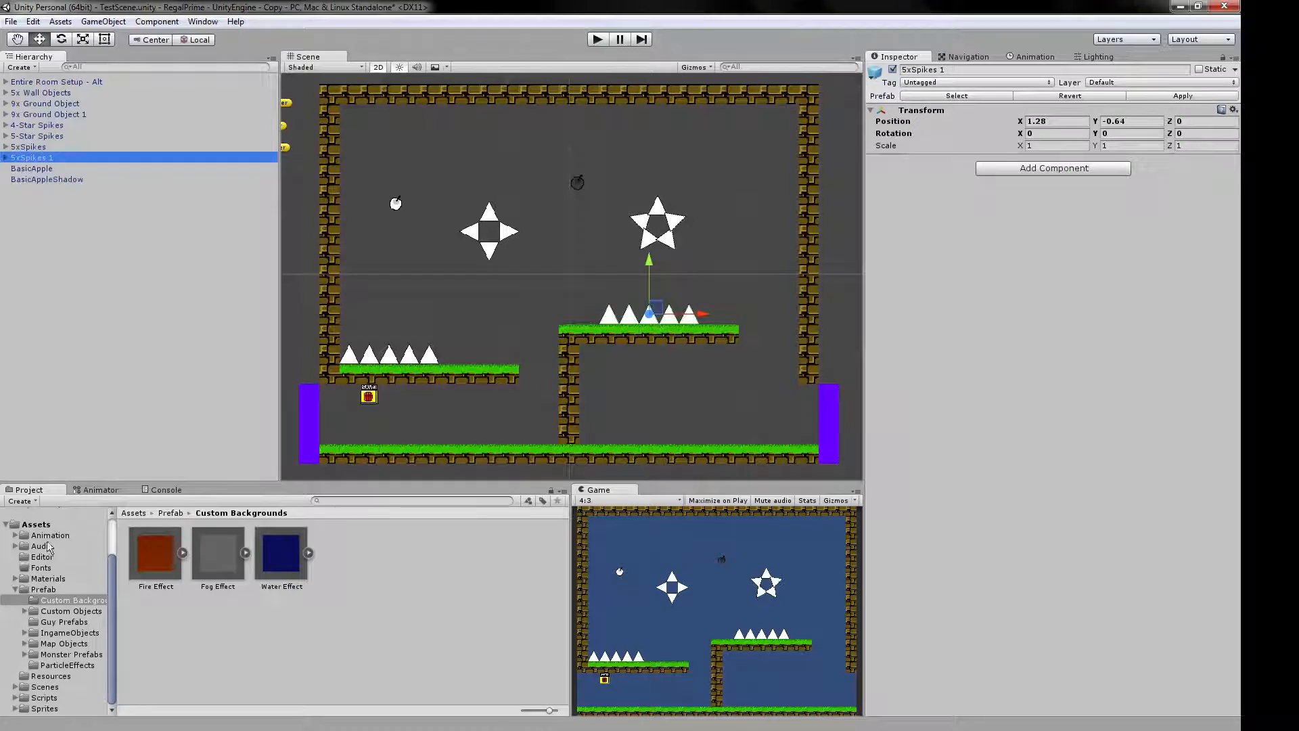
click(56, 612)
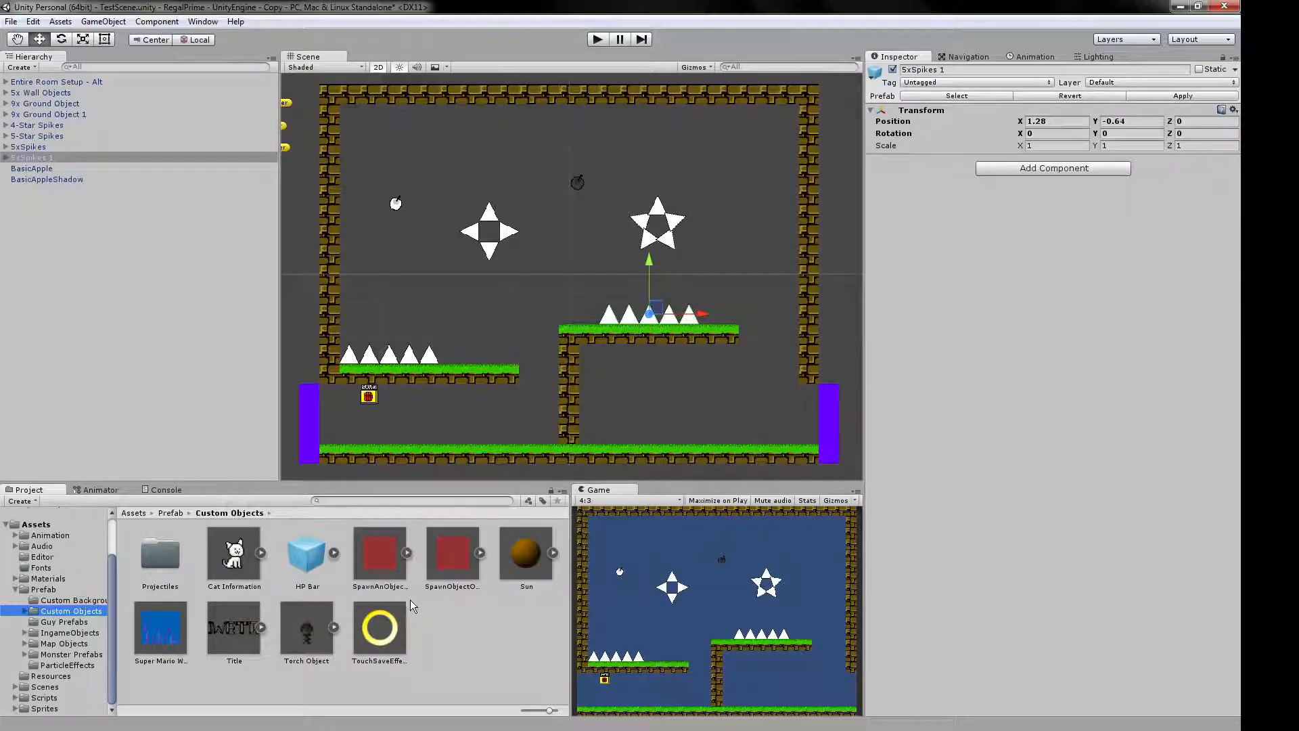
click(26, 611)
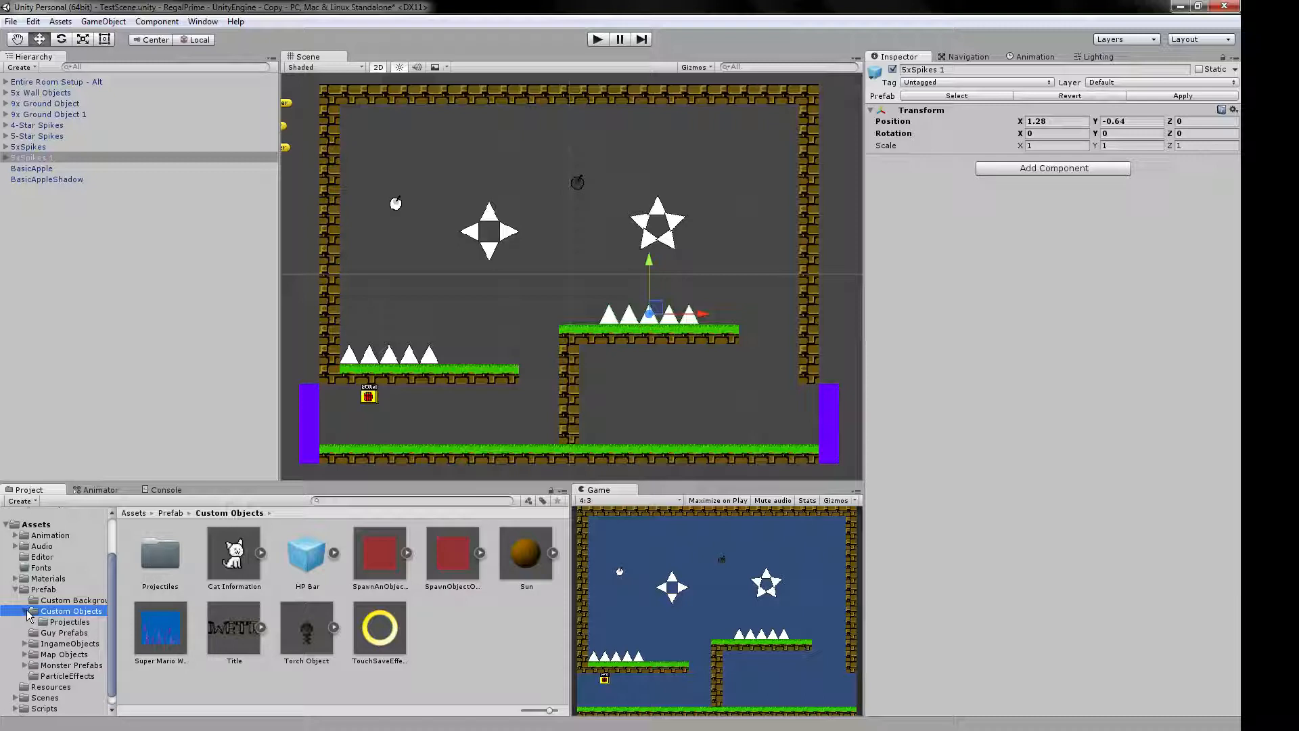
click(26, 612)
Open the Guy Prefabs folder and inspect the settings of the Pixel and Physics character prefabs.
click(41, 622)
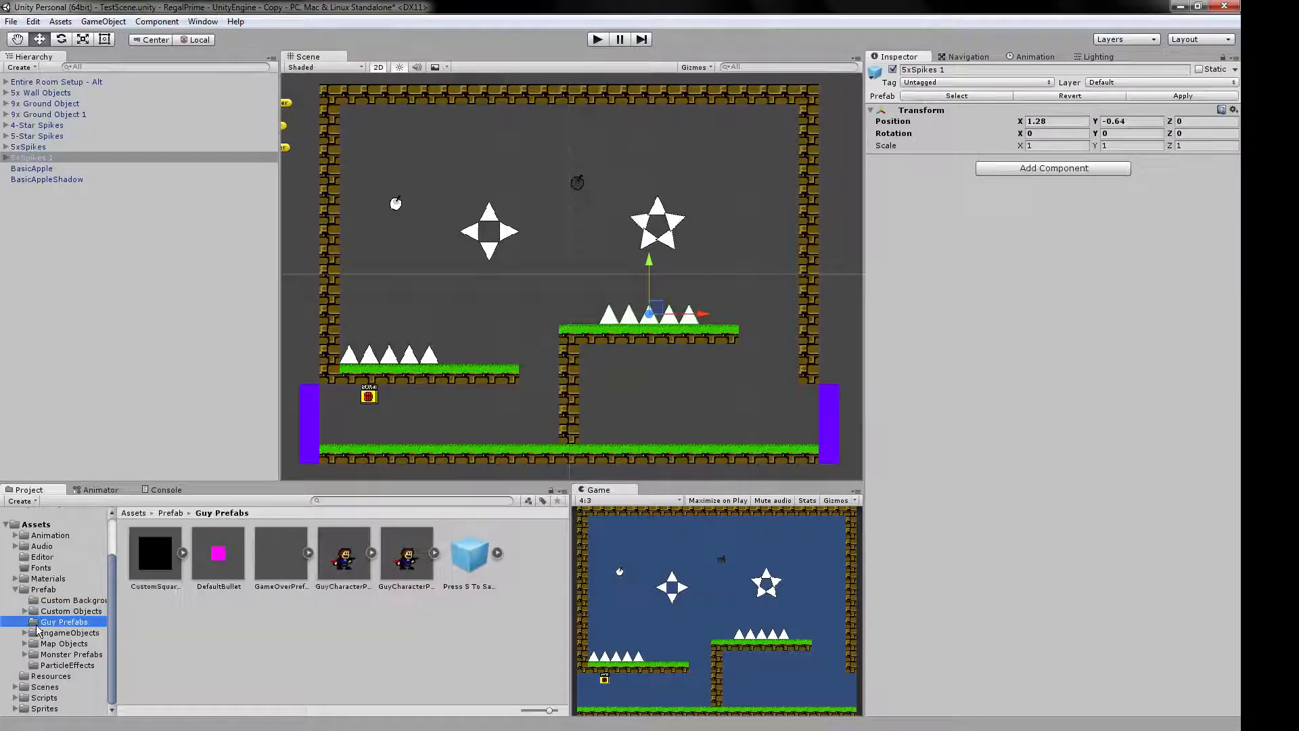
click(406, 560)
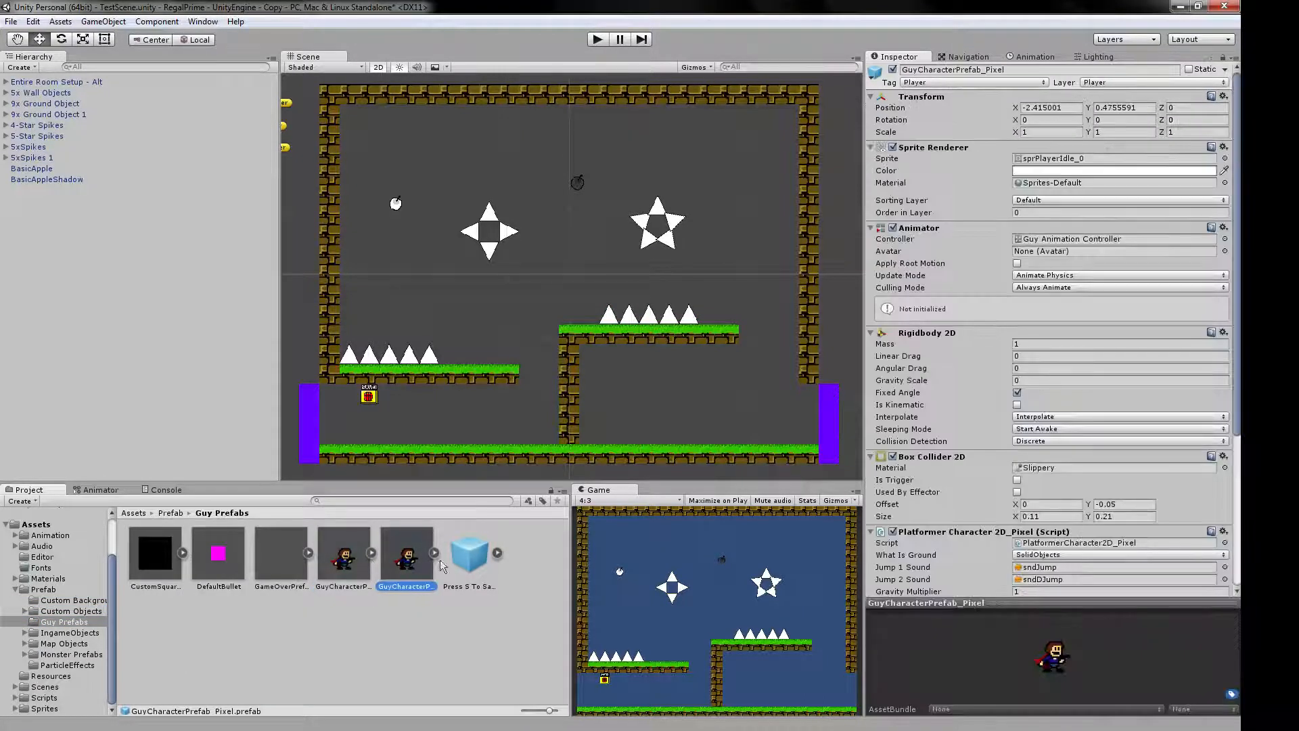
click(344, 555)
scroll(485, 320, down, 2)
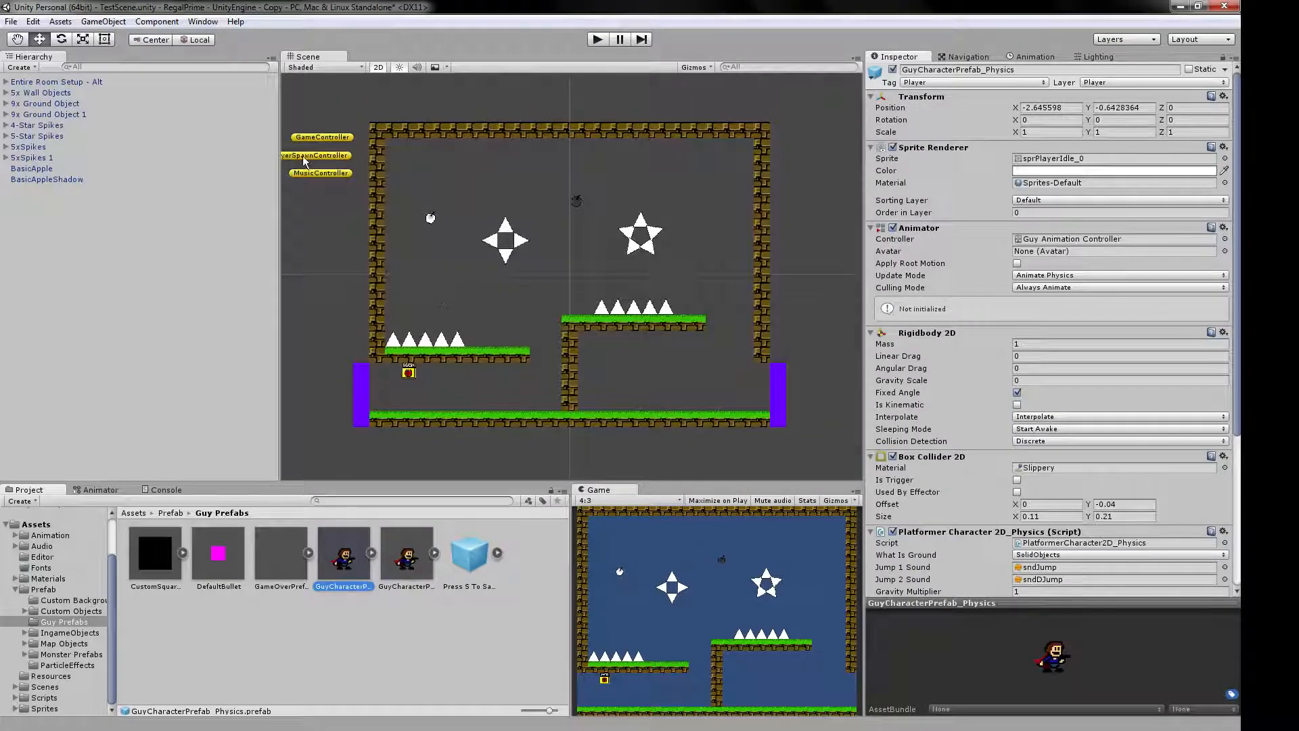
middle_drag(308, 232, 344, 238)
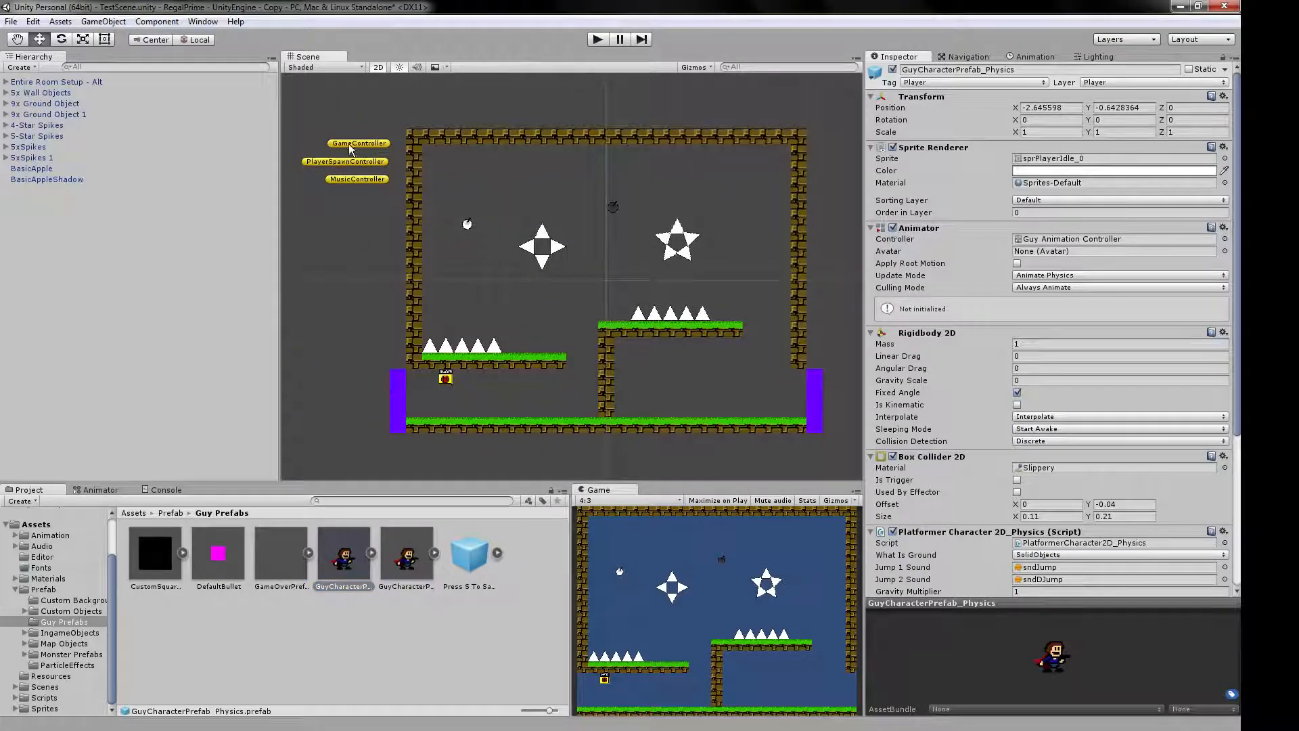
scroll(558, 277, up, 2)
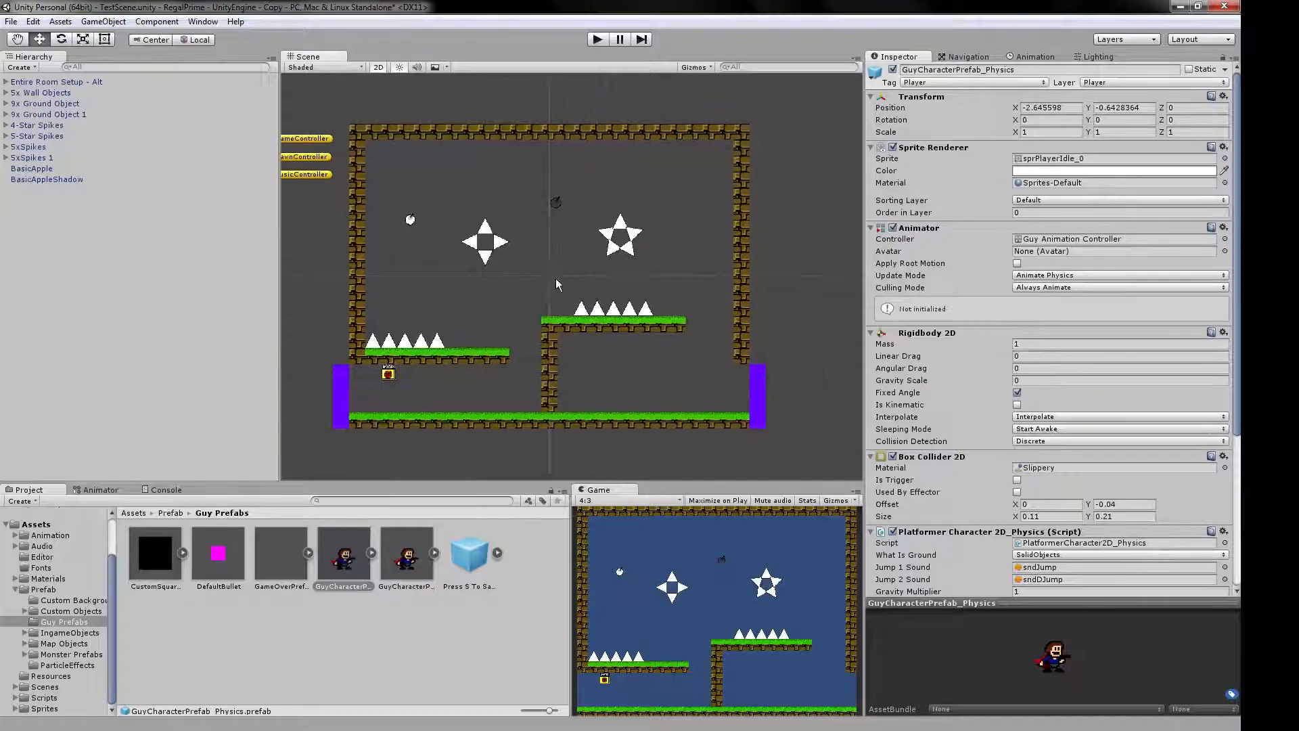
Open the IngameObjects folder with smaller thumbnails and inspect the AreaModifier and AreaModifier - Water prefabs.
click(86, 633)
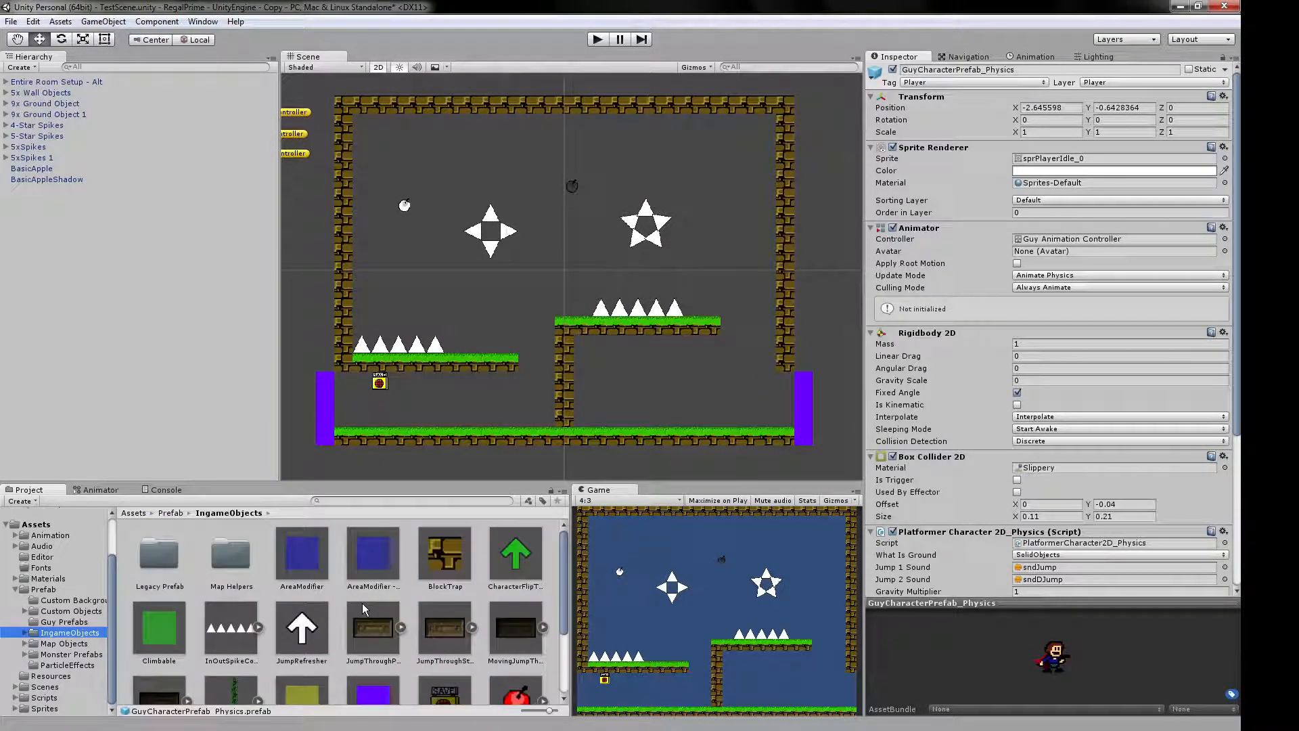
scroll(362, 603, down, 3)
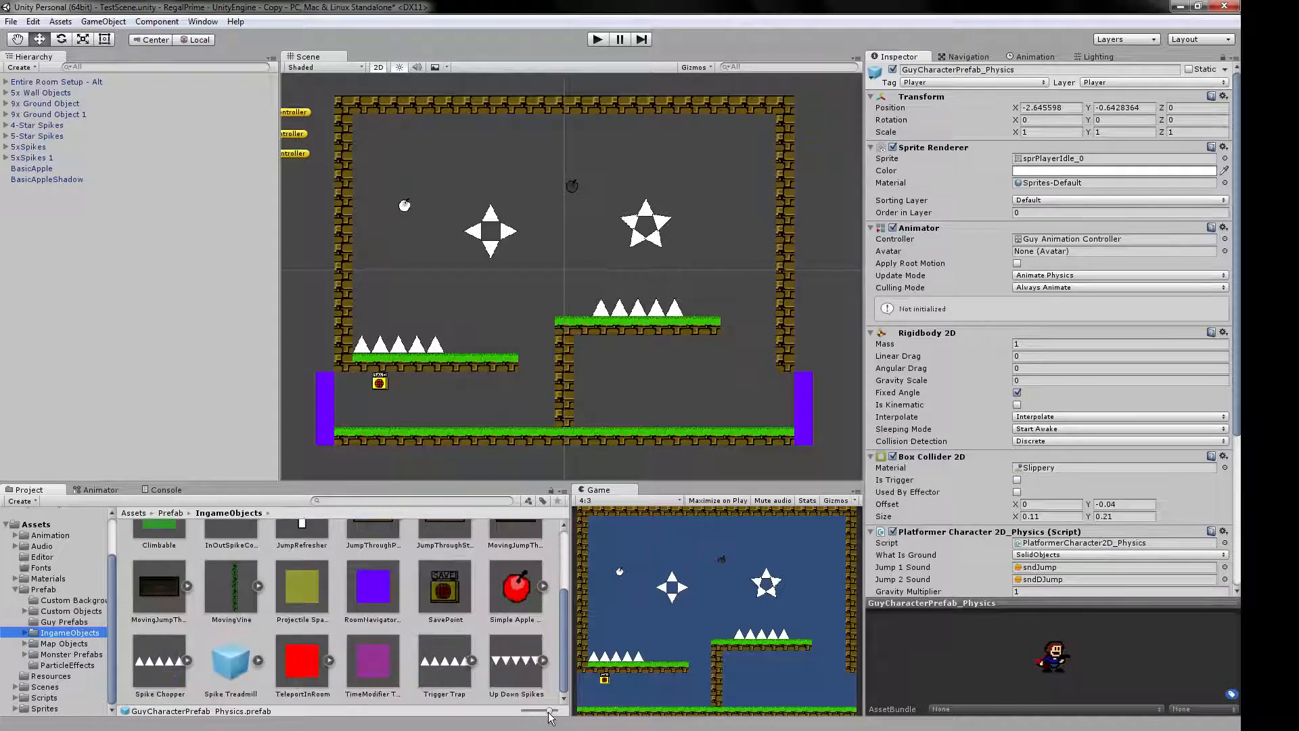
drag(549, 710, 539, 711)
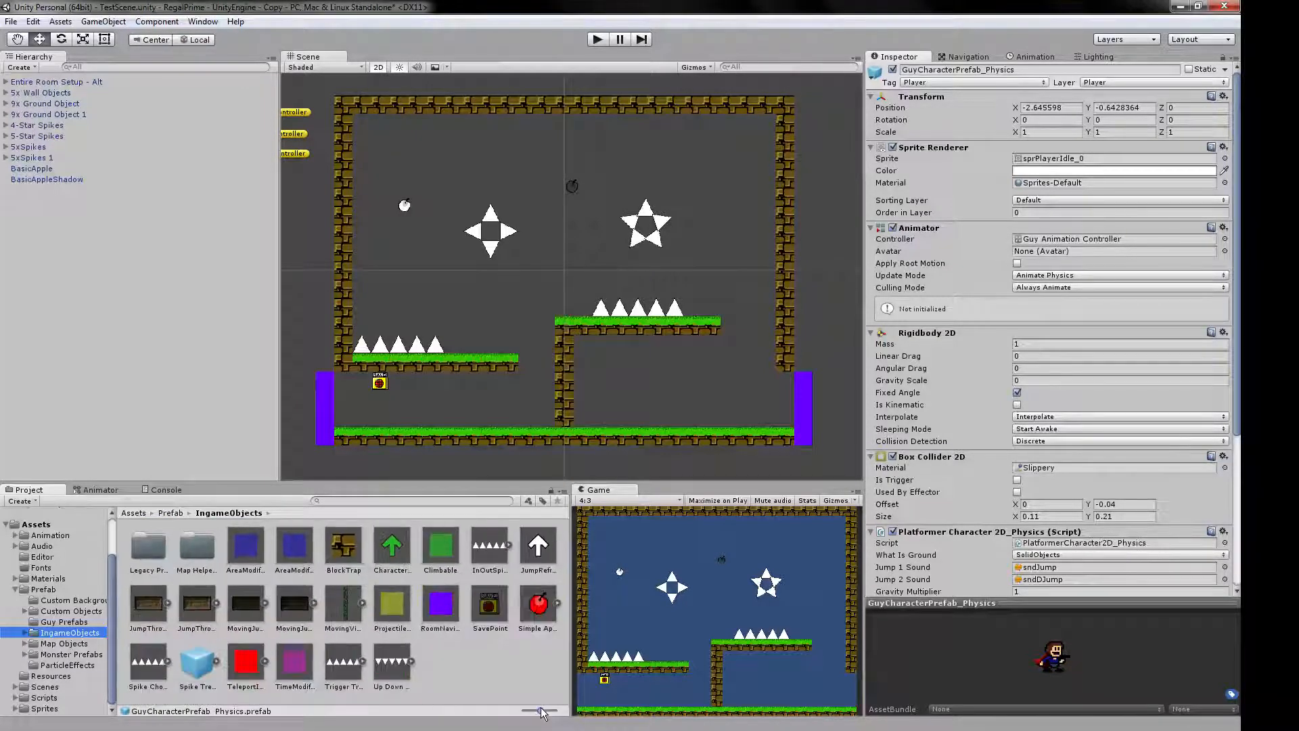
click(247, 553)
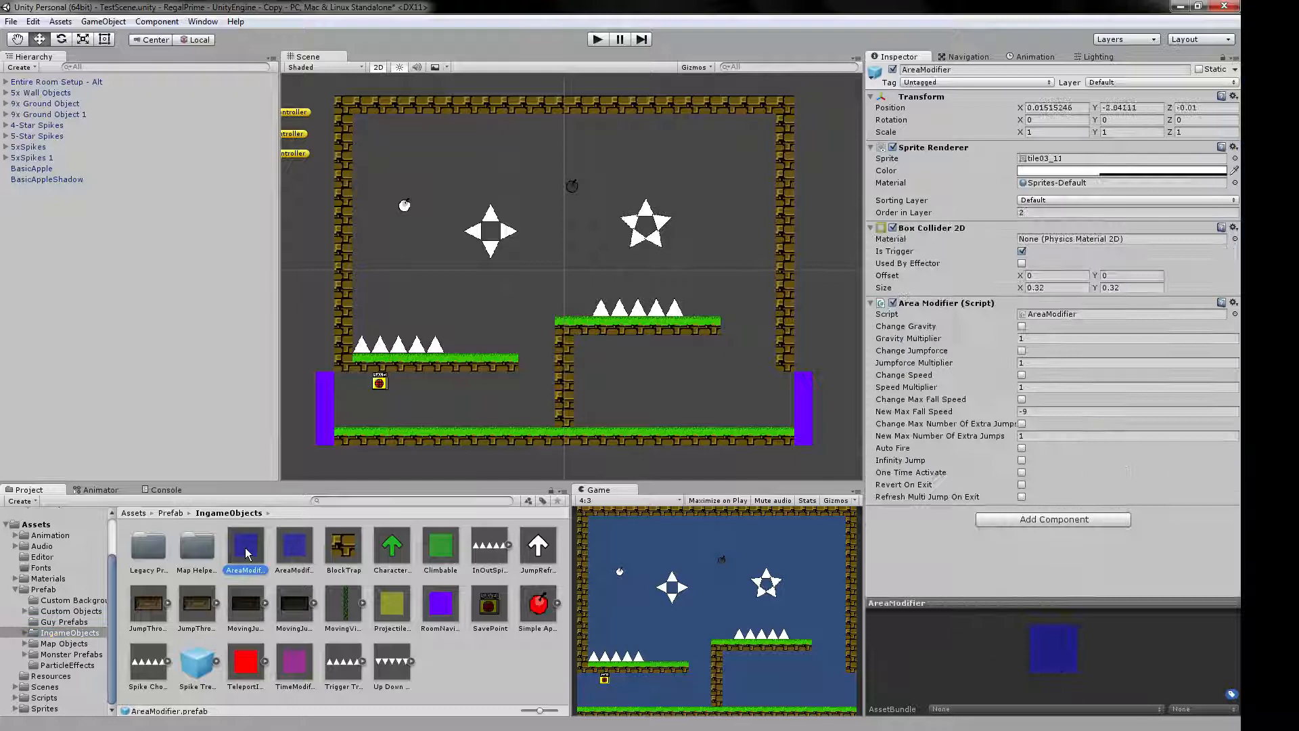
click(292, 549)
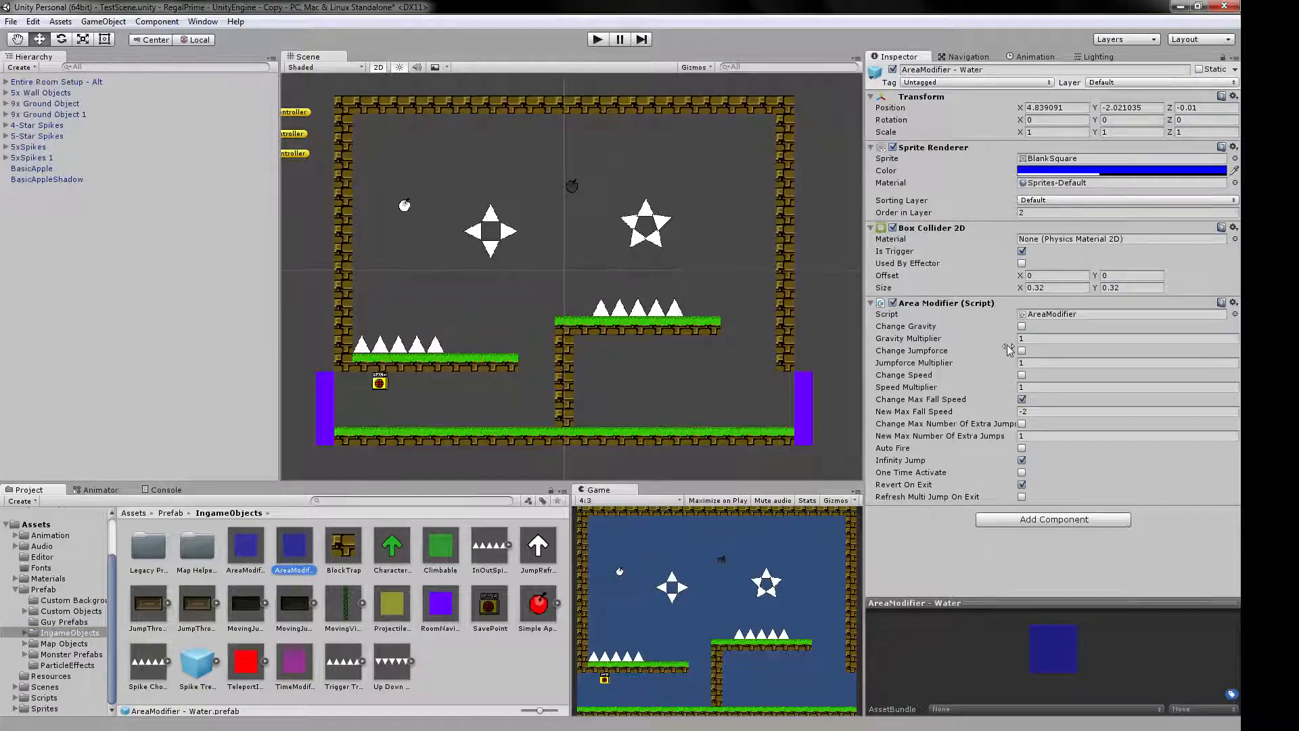
Place the AreaModifier - Water prefab in the middle of the room and set its X and Y scale to 10.
drag(294, 545, 539, 281)
click(1050, 146)
text(10)
key(Tab)
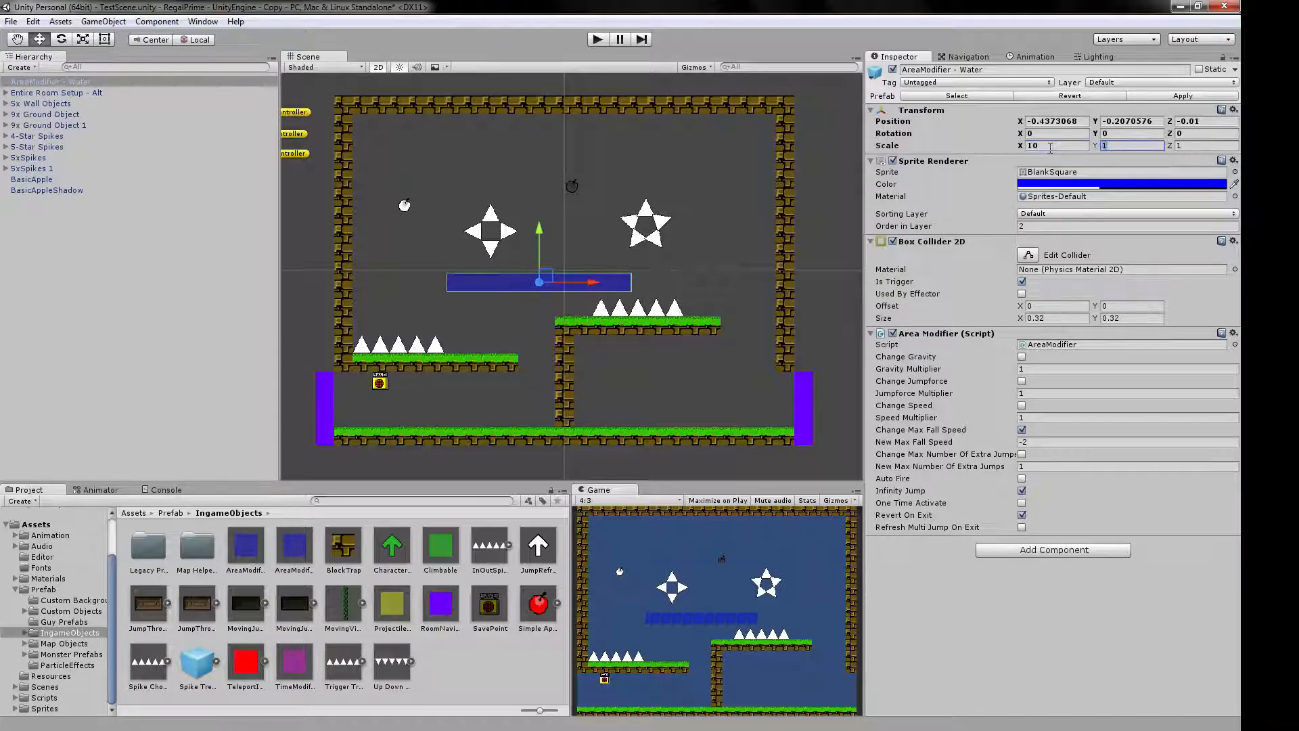
text(10)
Play-test the room by moving and jumping the character inside the water area, and stop the test.
click(598, 40)
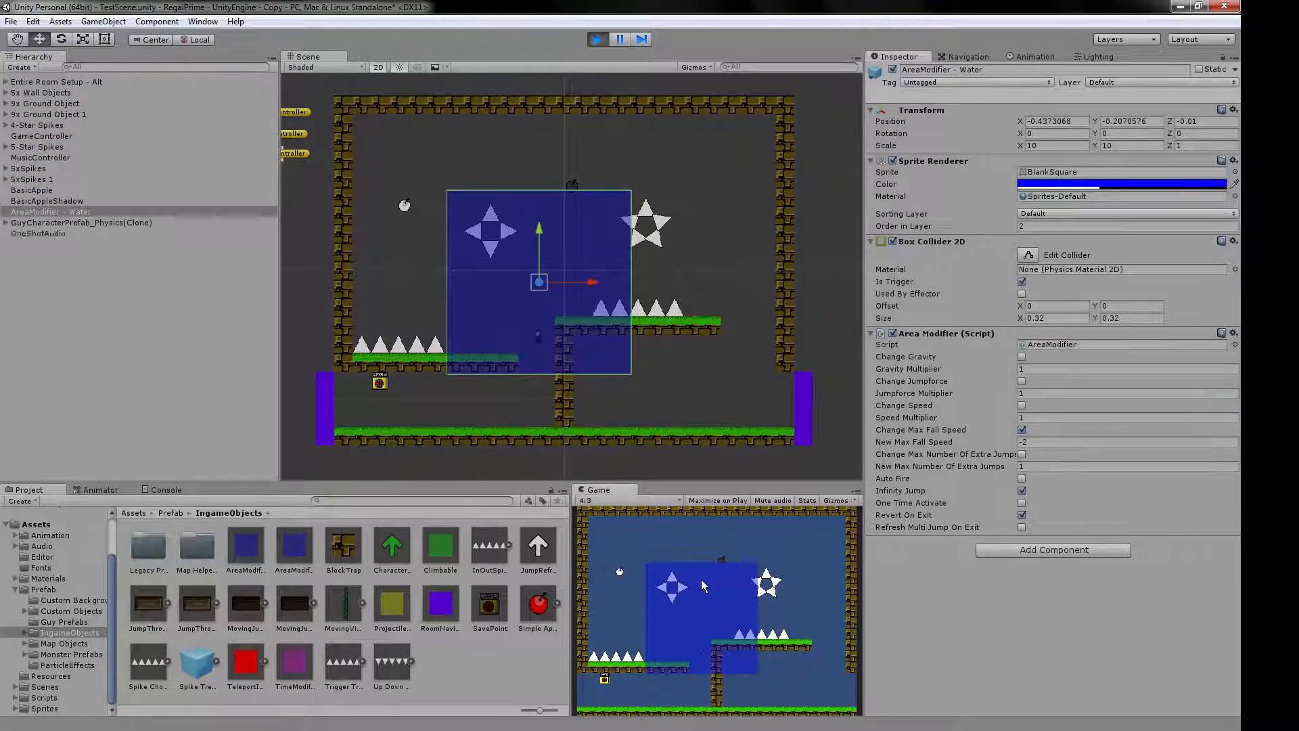
key(Right)
key(shift)
key(shift)
click(597, 39)
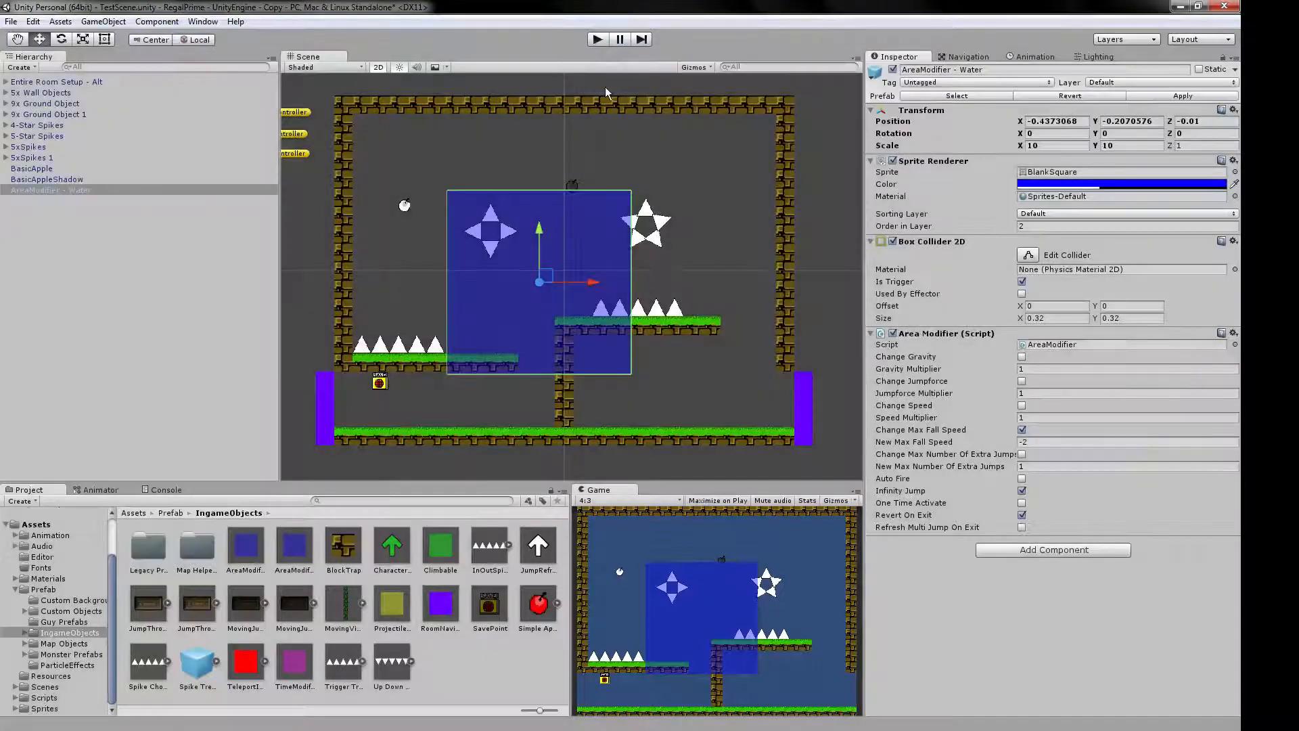
During a new play test, move the water area to the room's upper-right corner and pull two spikes out of the four-pointed star.
click(602, 41)
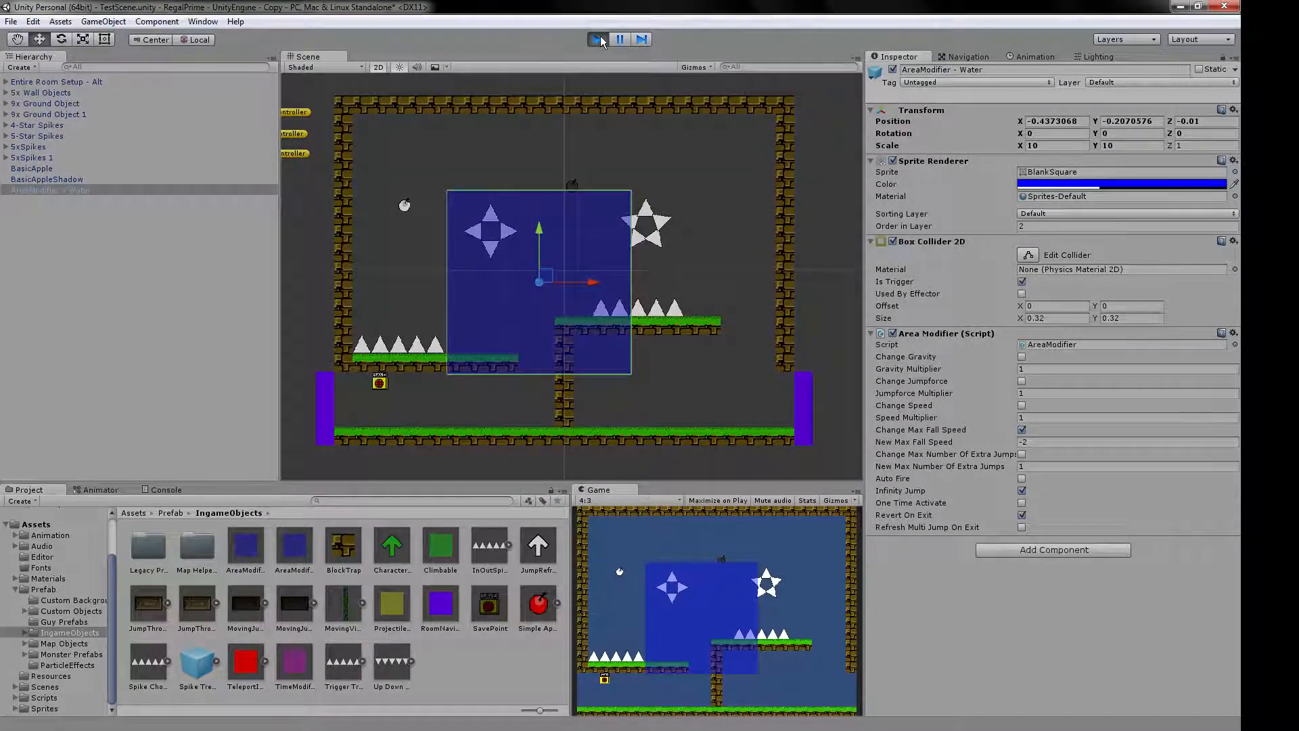
drag(546, 276, 723, 174)
click(473, 232)
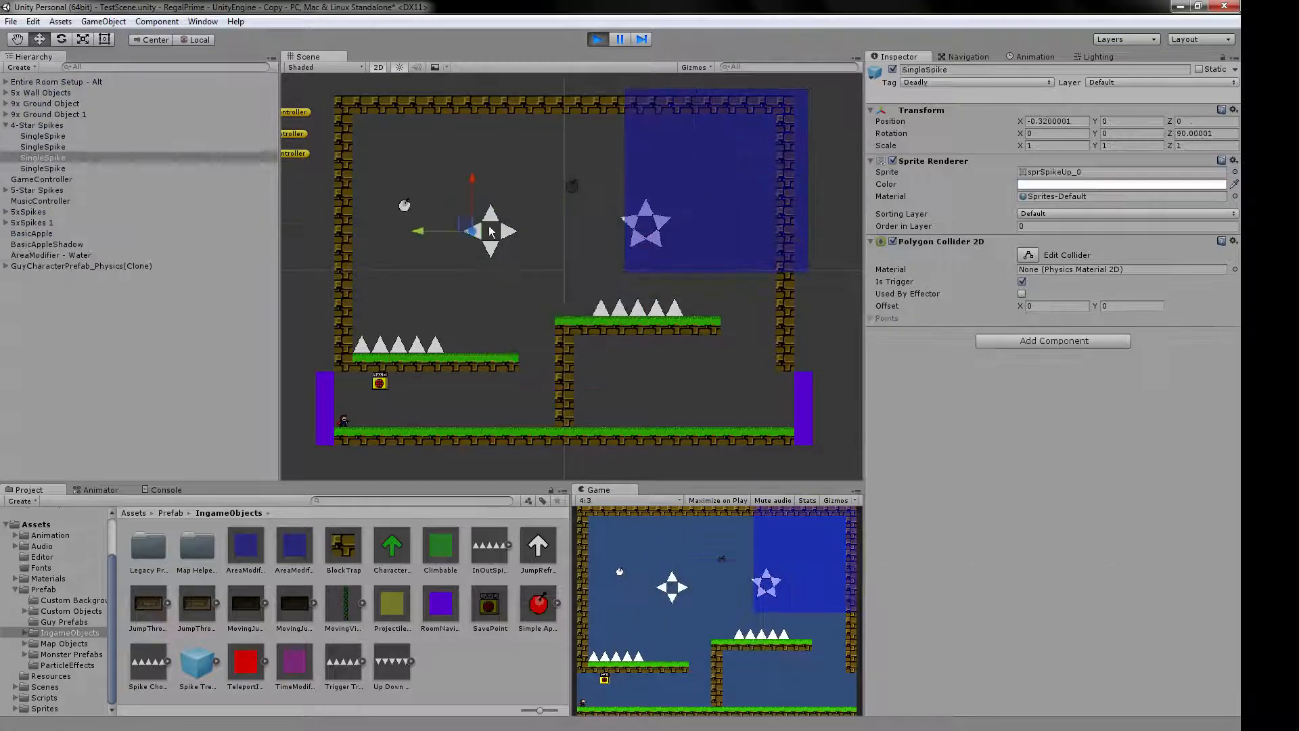
drag(464, 224, 374, 229)
click(489, 247)
click(509, 233)
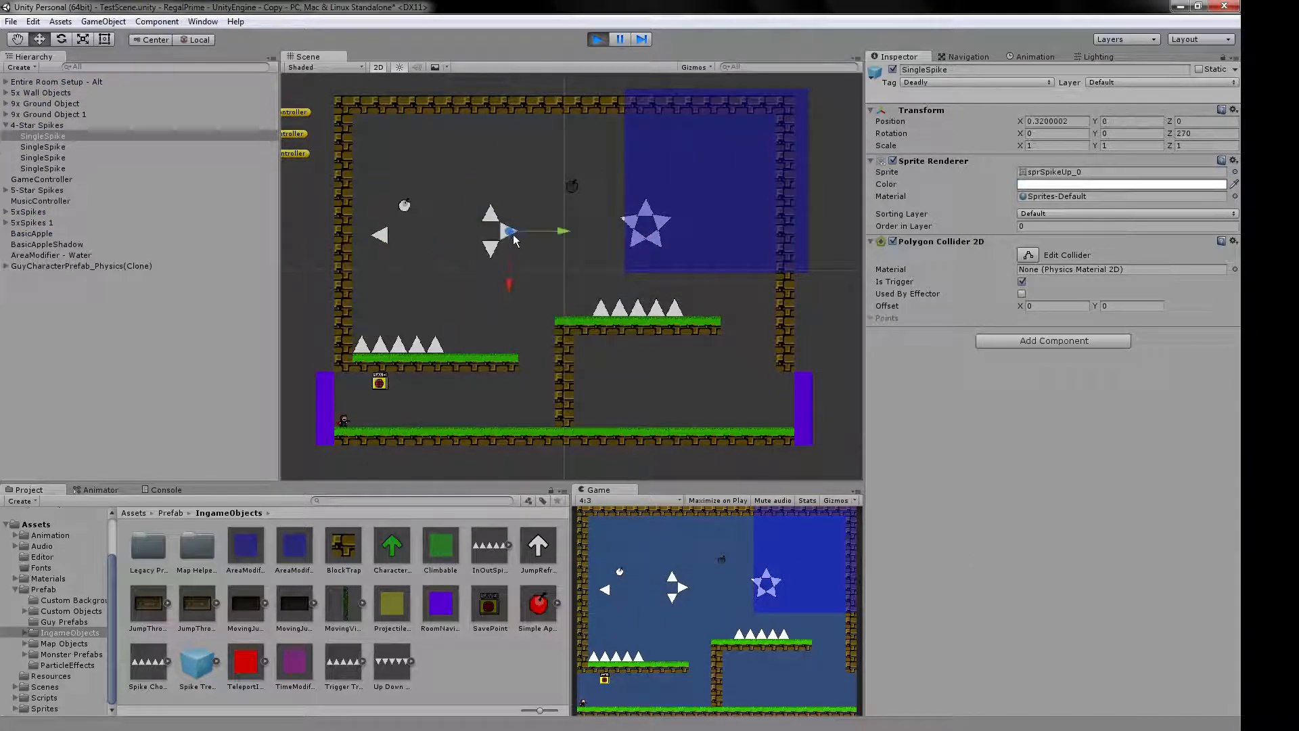
drag(511, 237, 541, 289)
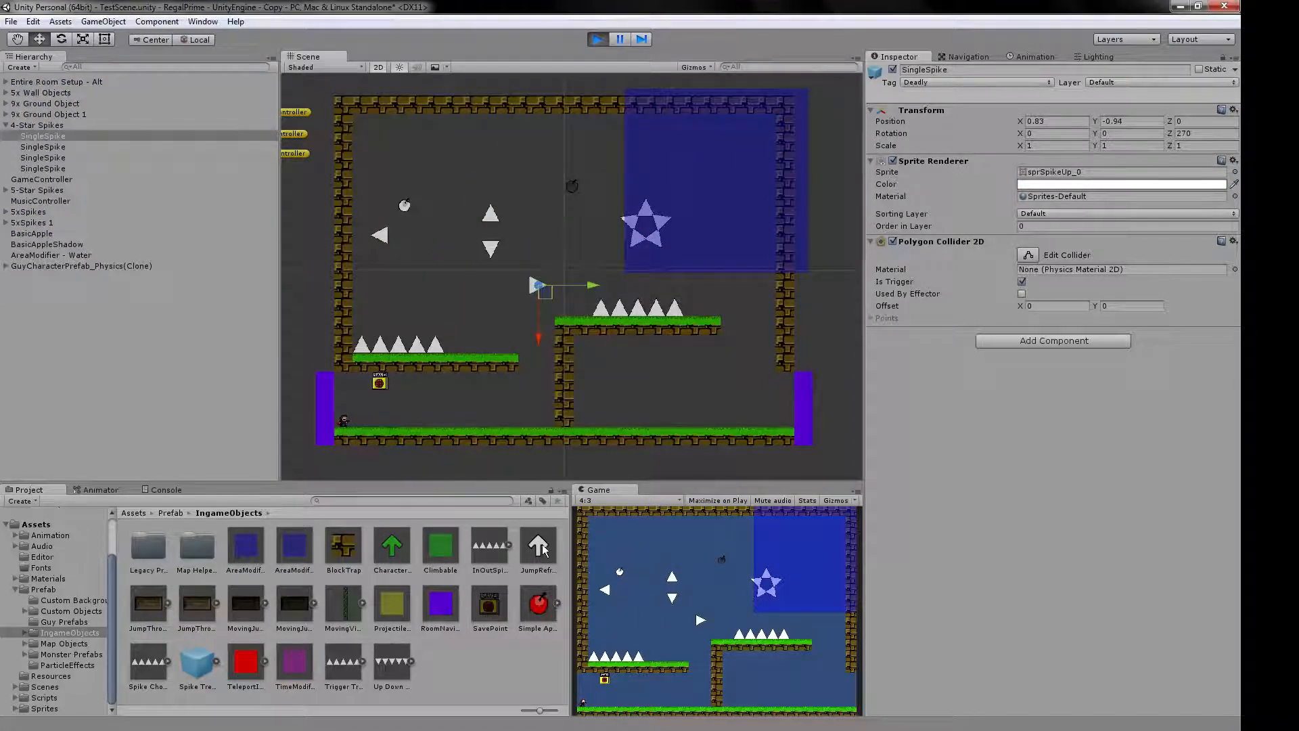
Place a JumpRefresher just above the ground beside the central wall and jump the character into it.
drag(539, 545, 538, 400)
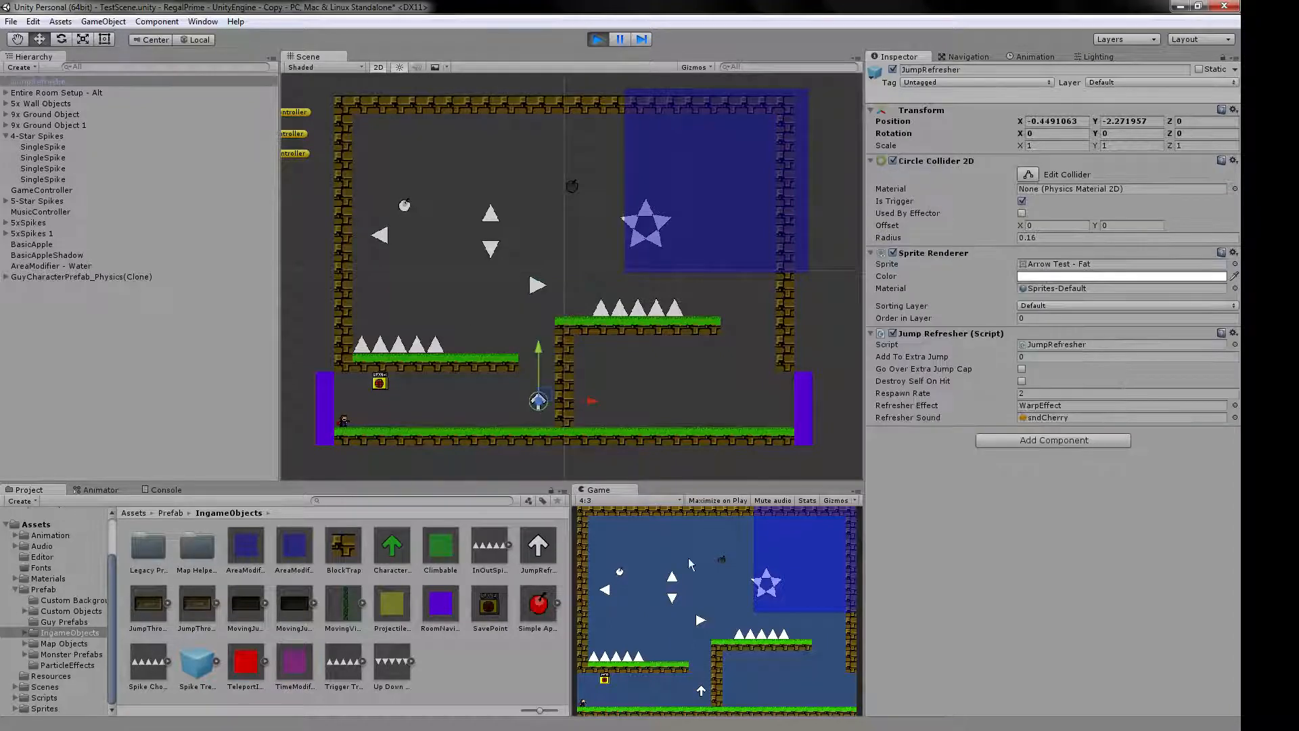
key(Right)
key(shift)
key(shift)
key(shift)
key(shift)
key(Left)
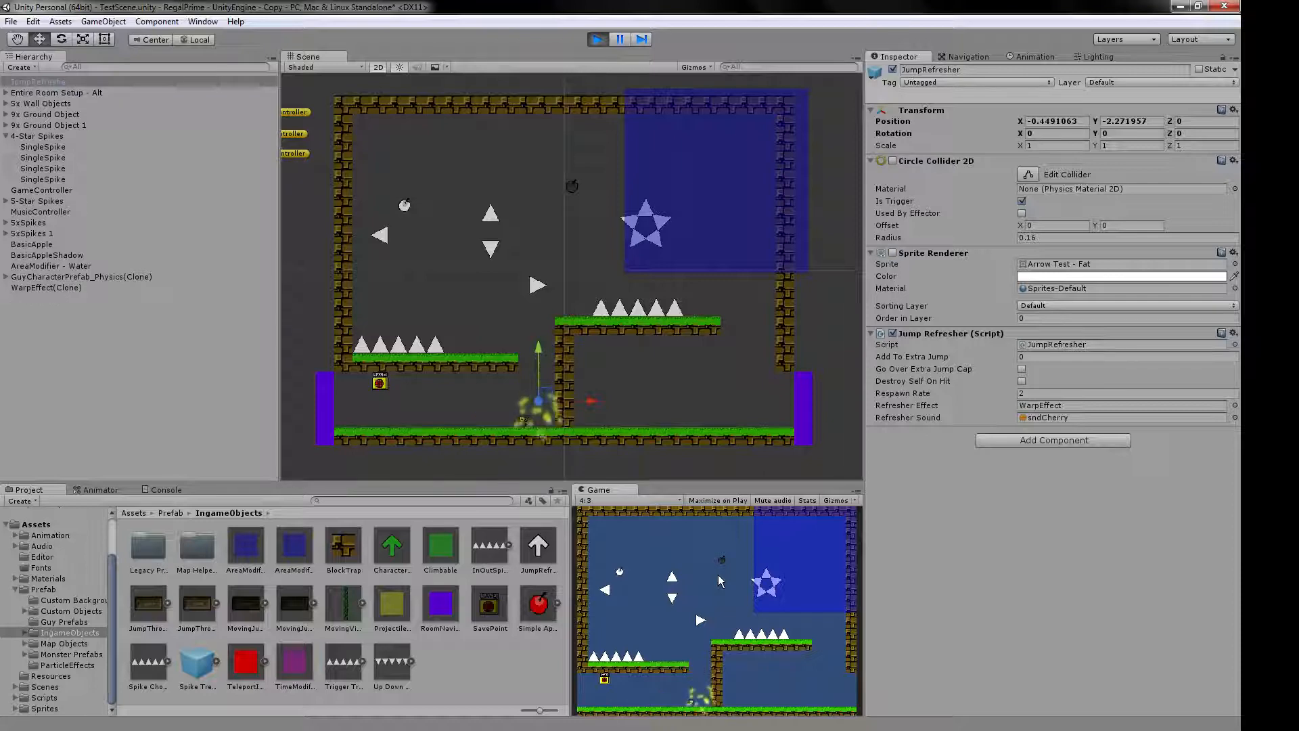
Stop the play test and delete the AreaModifier - Water object from the room.
click(598, 39)
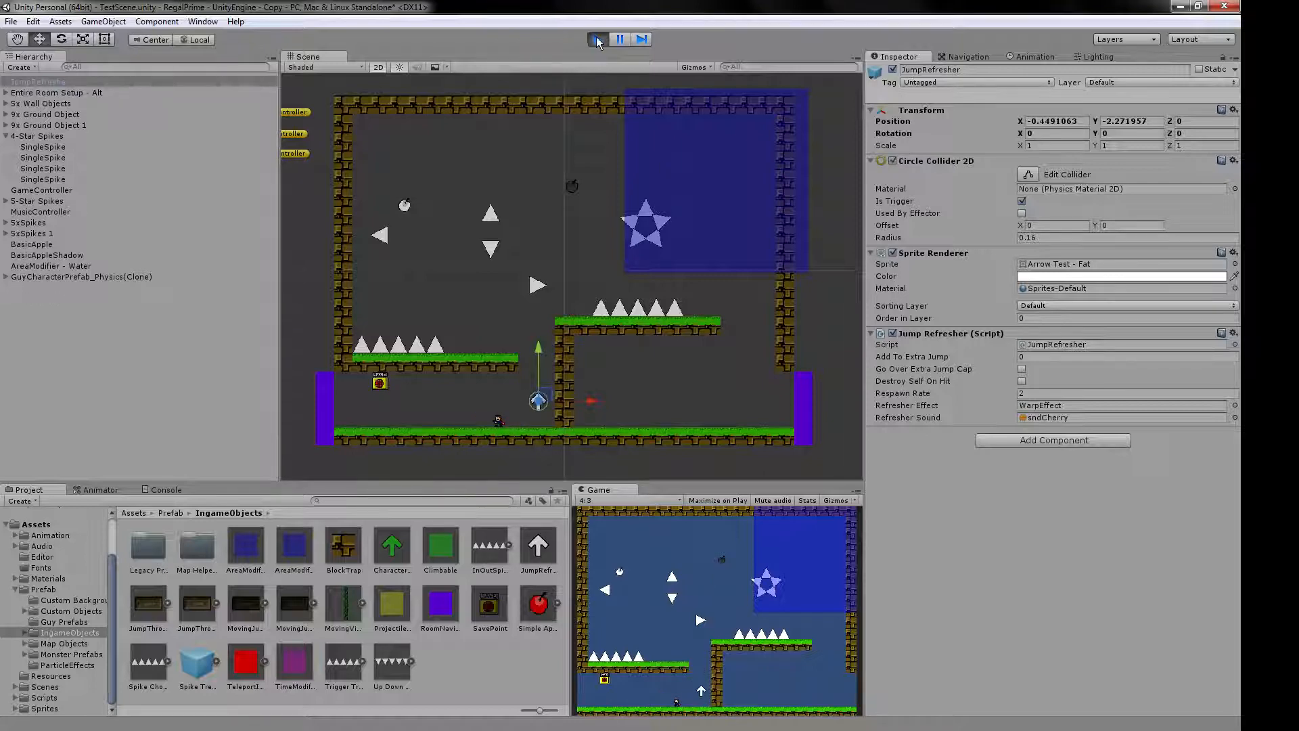
click(550, 268)
key(Delete)
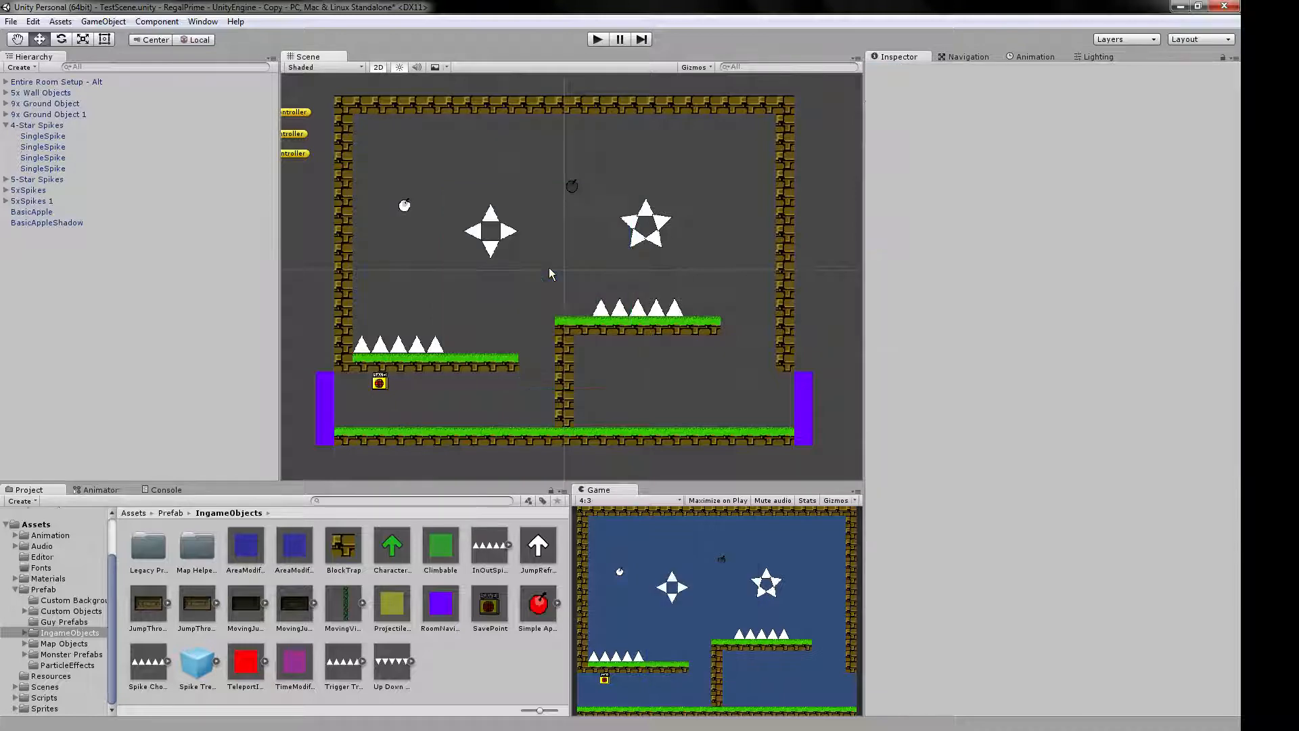
Inspect the settings of the BlockTrap, CharacterFlipTrigger and Climbable prefabs.
click(338, 555)
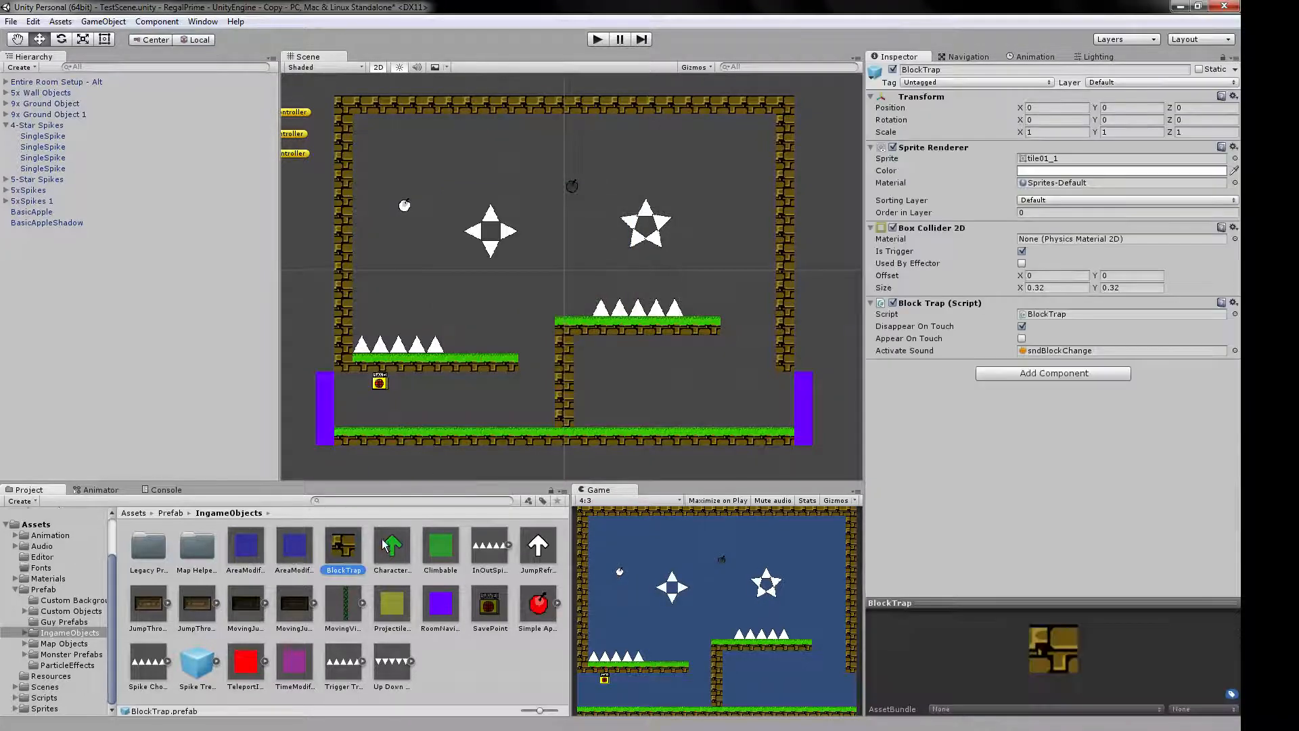
click(387, 547)
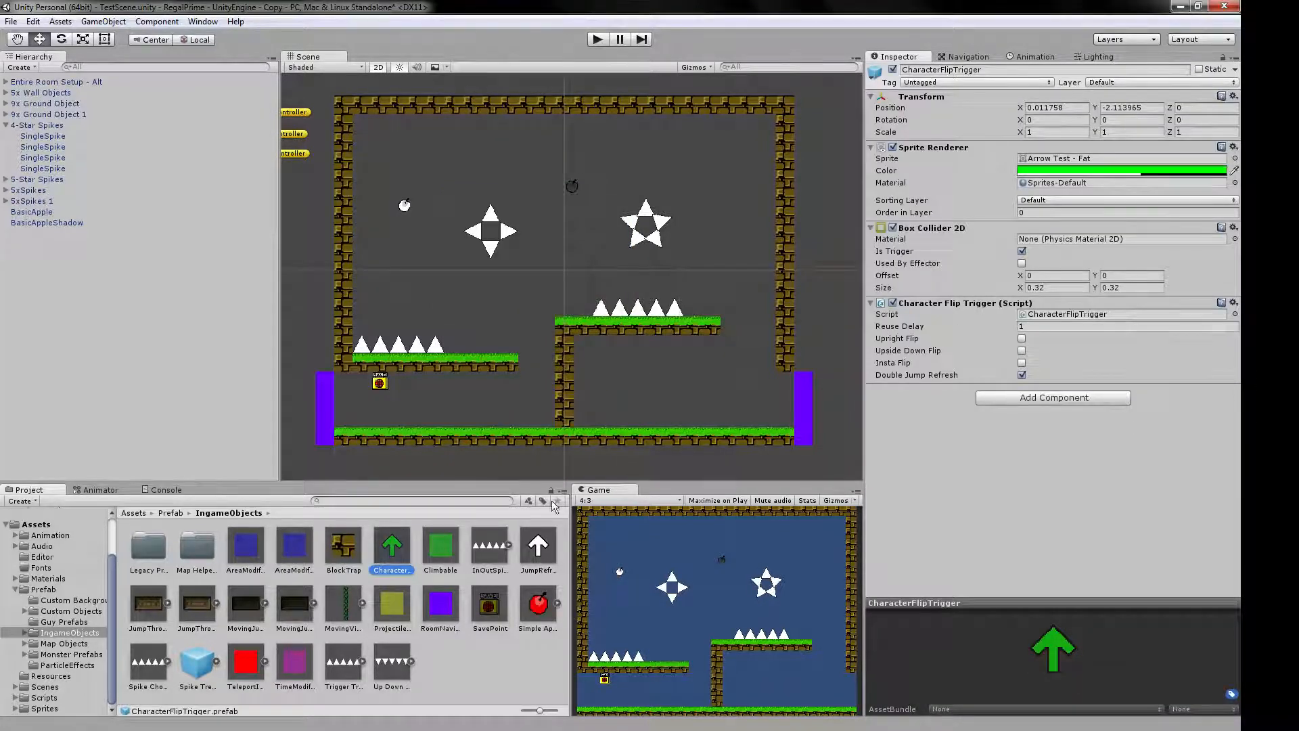
click(441, 547)
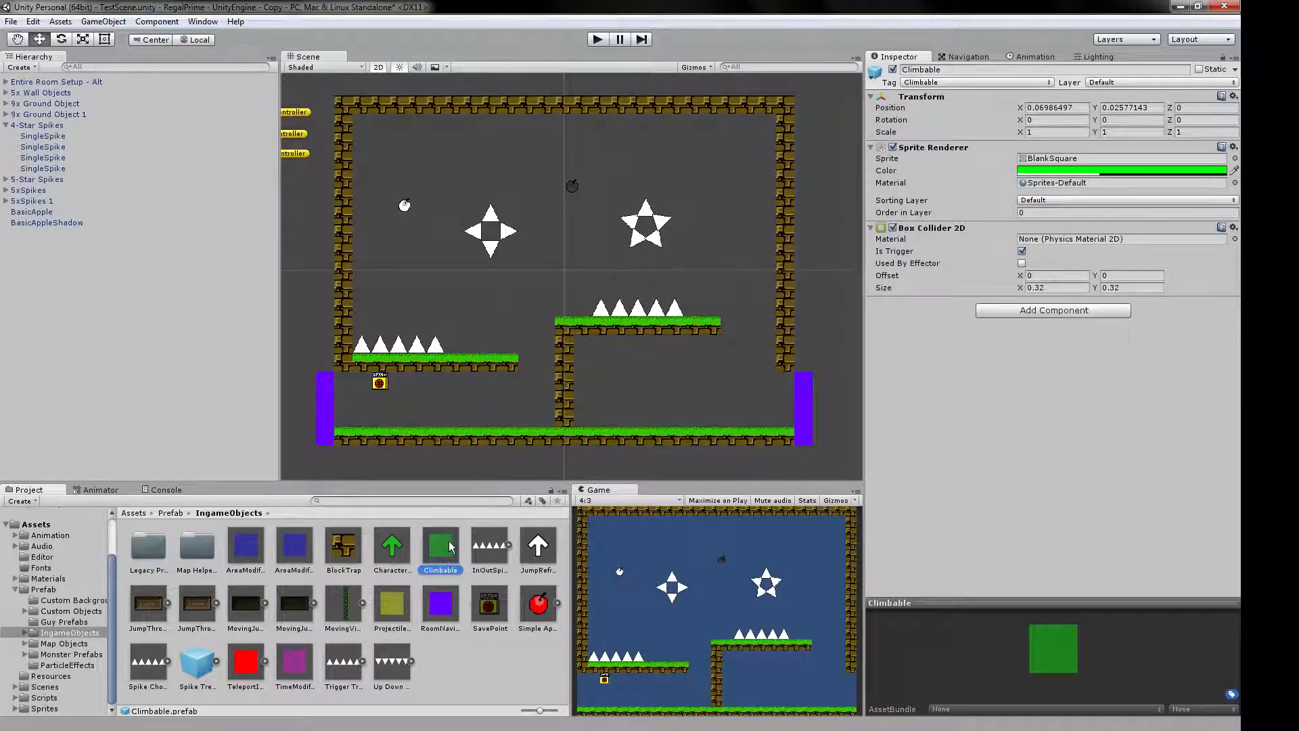
Try a Climbable block on the end of the left platform, browse its replacement sprites, and delete the block.
drag(448, 548, 511, 346)
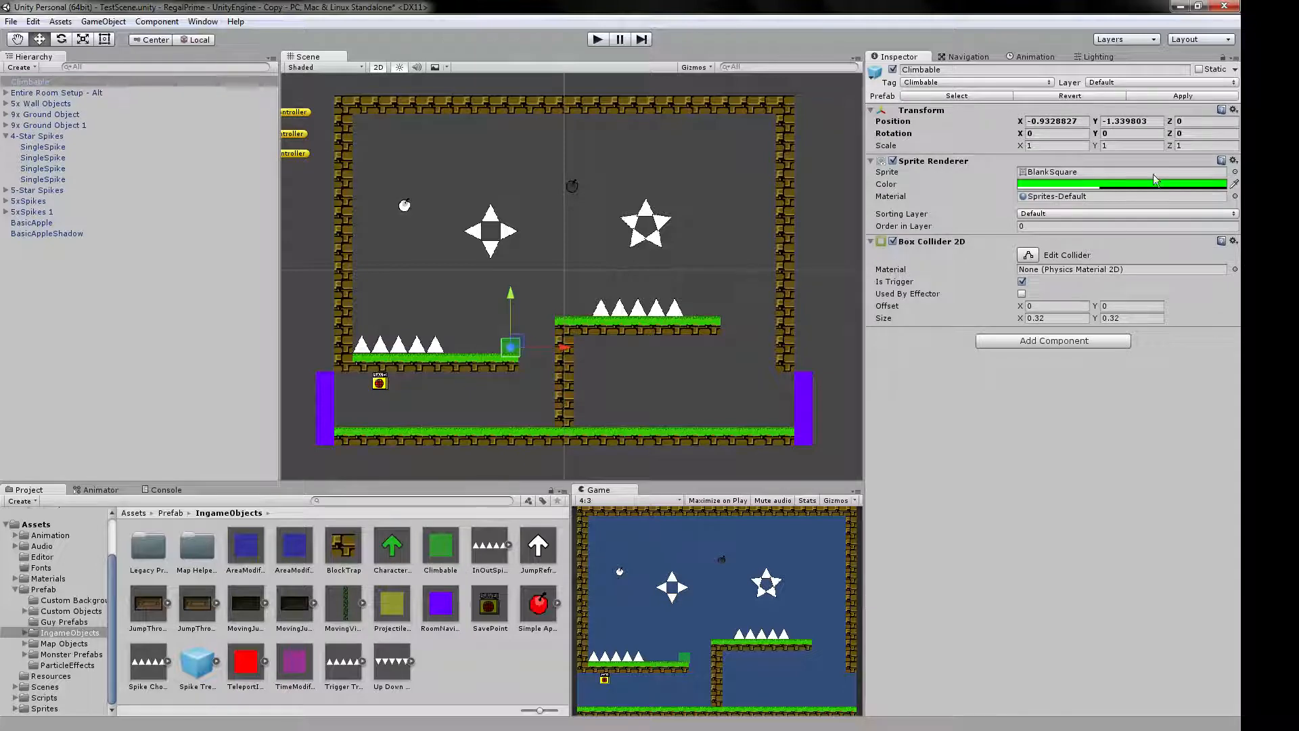
click(1235, 171)
scroll(145, 201, down, 5)
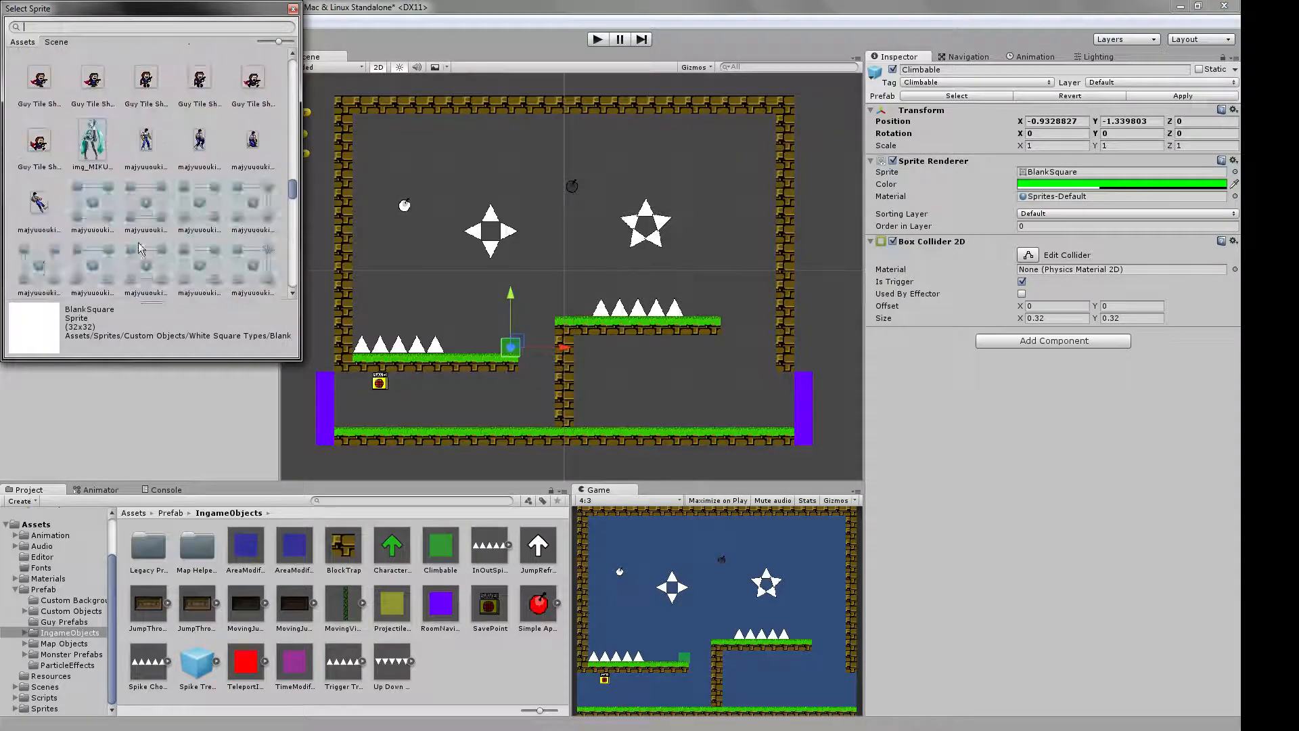
click(293, 9)
key(Delete)
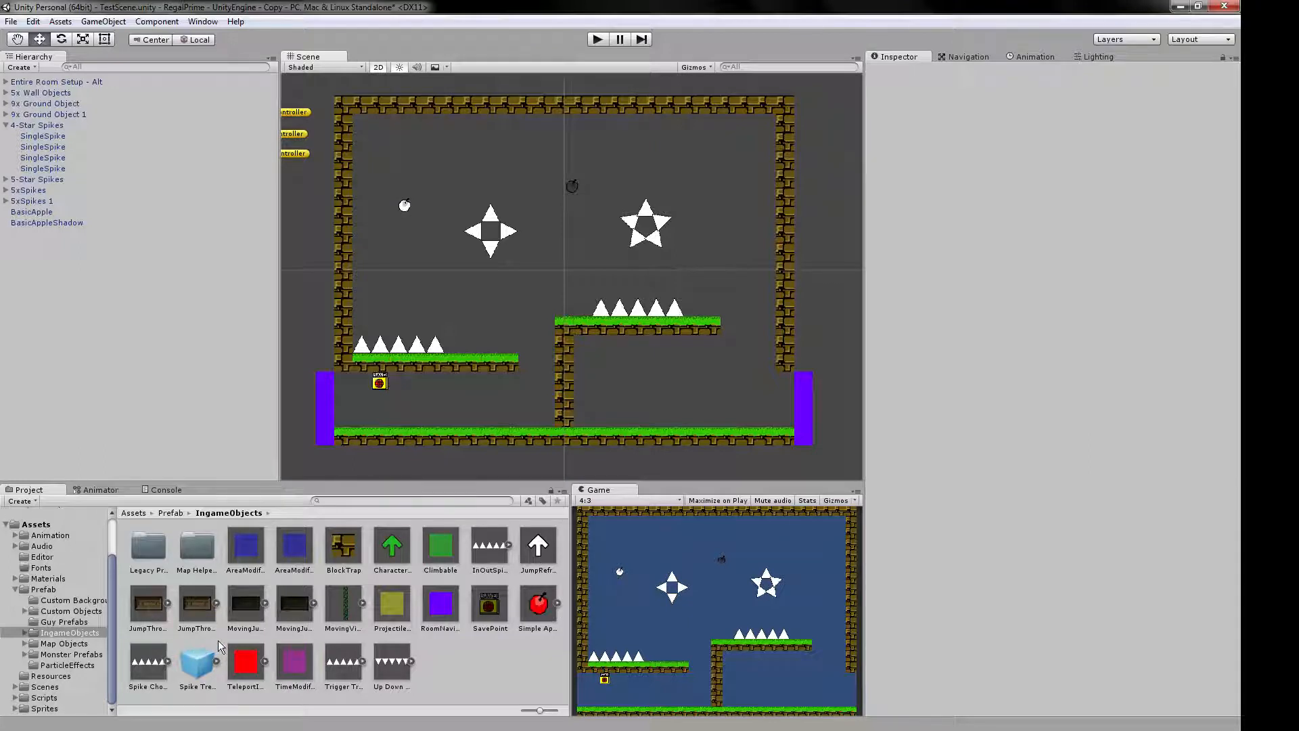
Inspect the settings of the InOutSpikeConsecutive prefab and review the CharacterFlipTrigger prefab again.
click(427, 549)
click(489, 545)
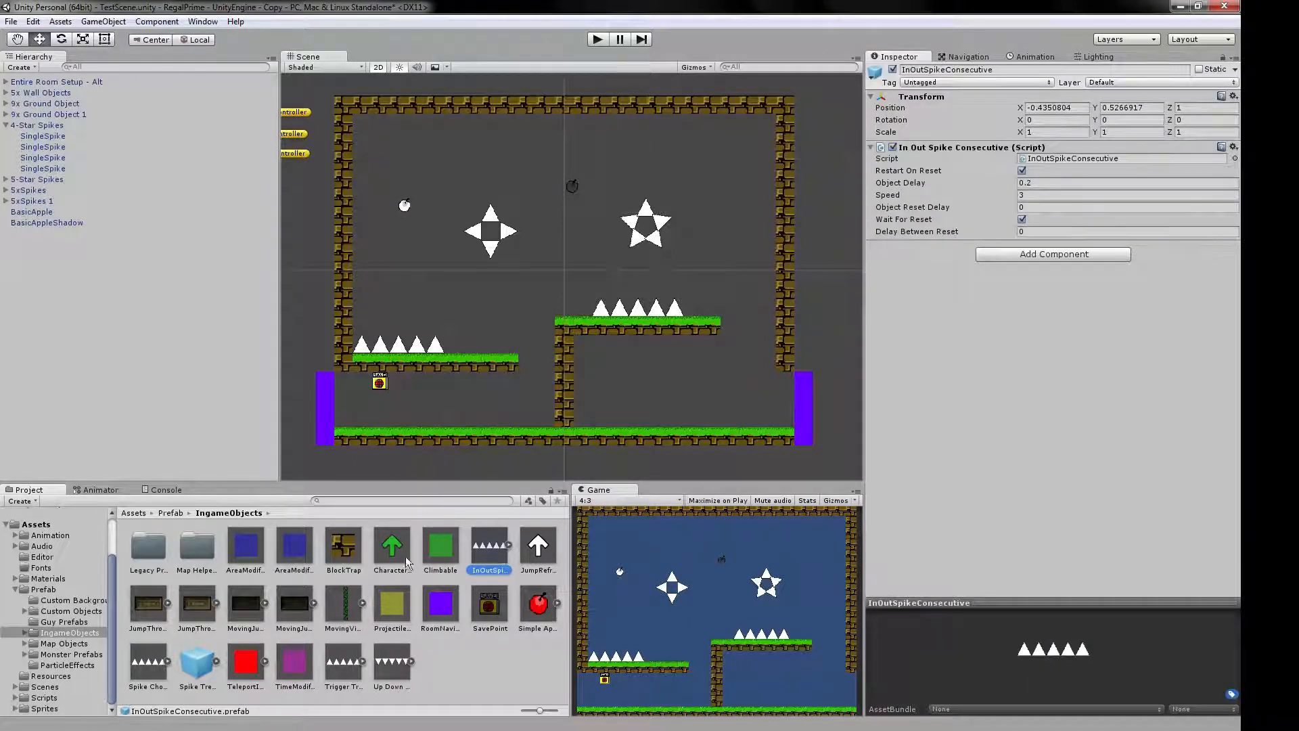
click(380, 560)
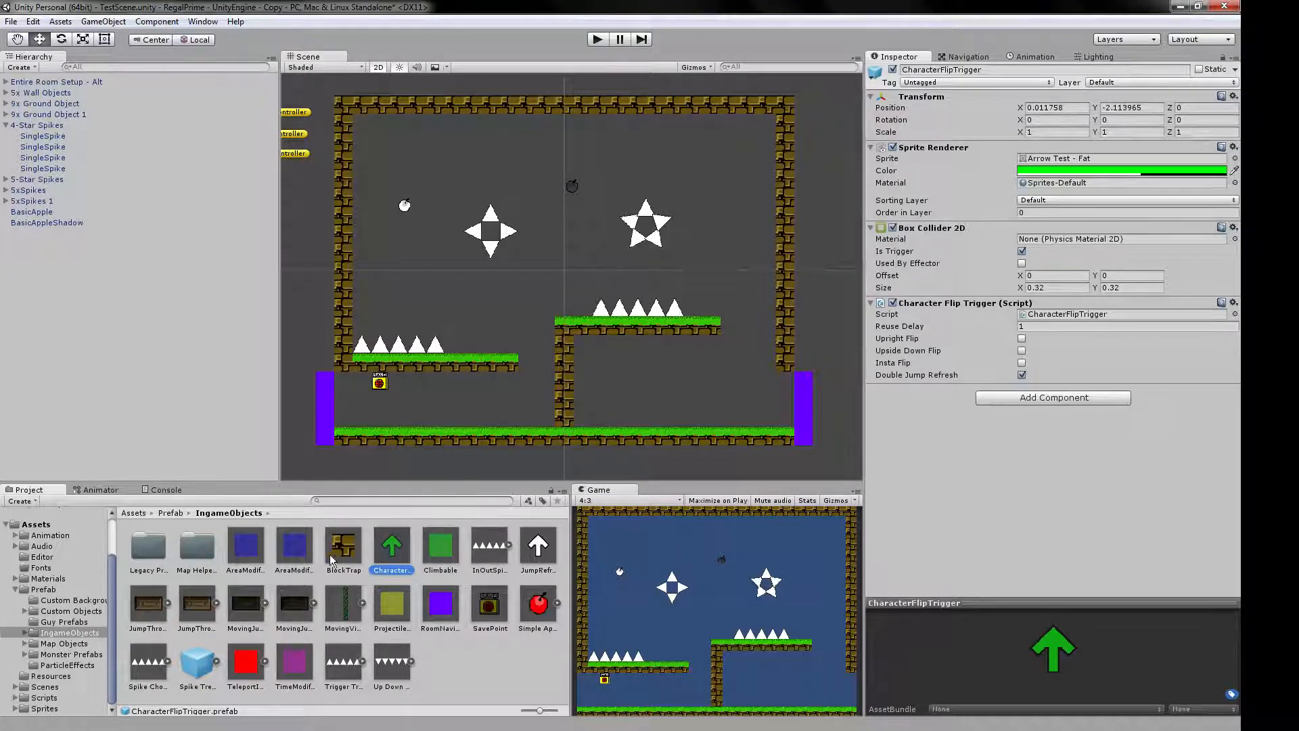
Place an AreaModifier - Water block above the left platform's end, delete it, and place the plain AreaModifier prefab there instead.
click(295, 547)
drag(296, 556, 511, 310)
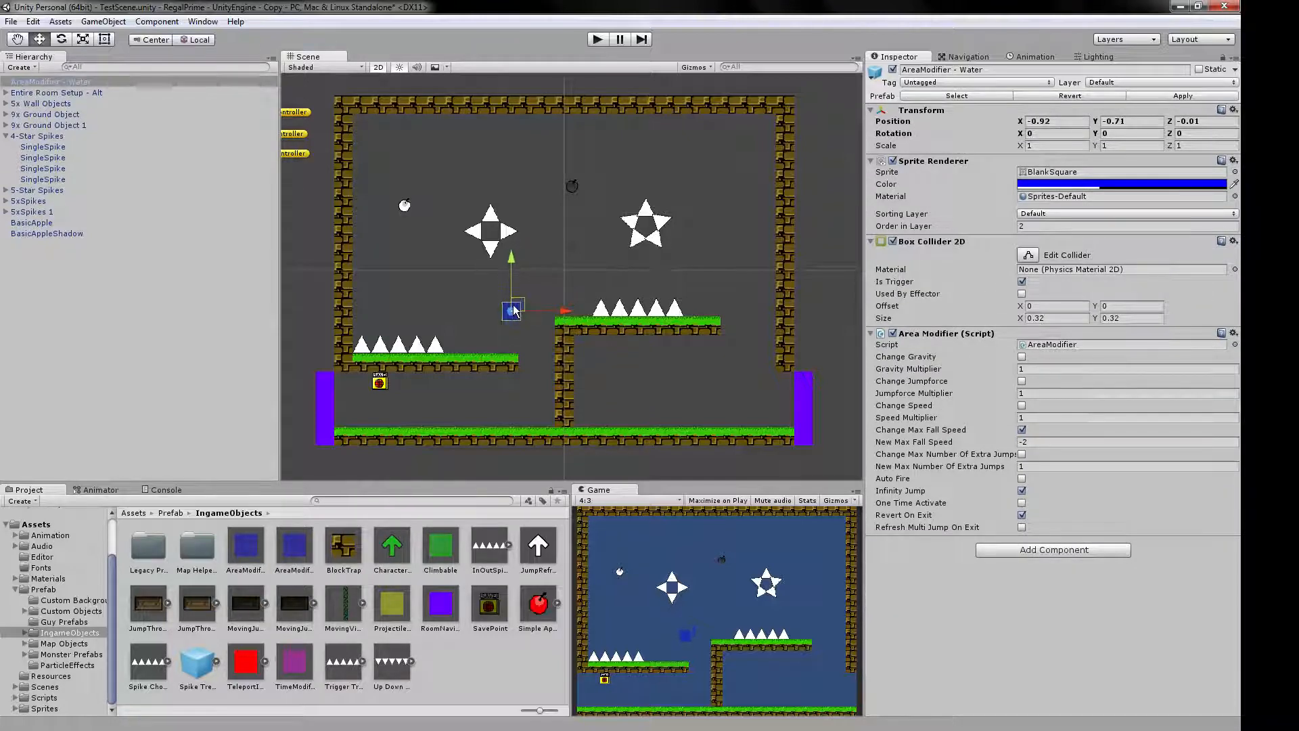
click(6, 136)
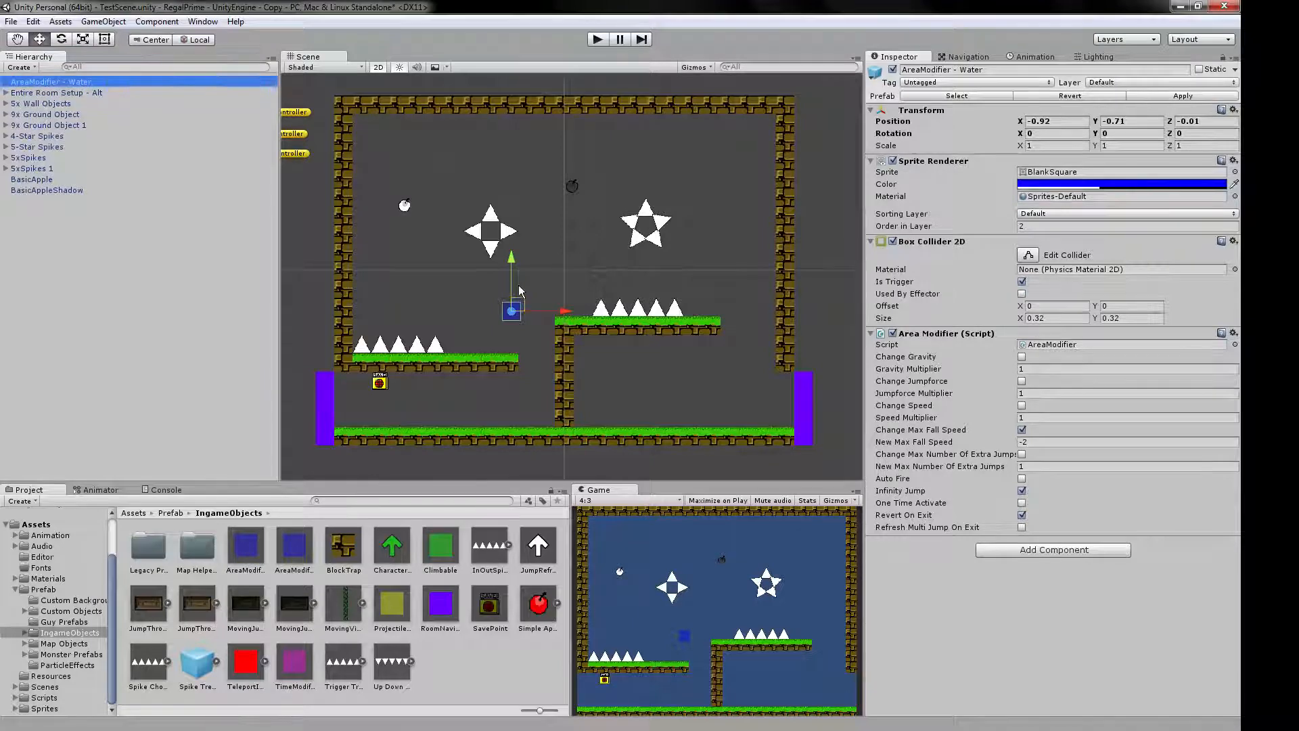
click(523, 306)
key(Delete)
drag(245, 546, 507, 315)
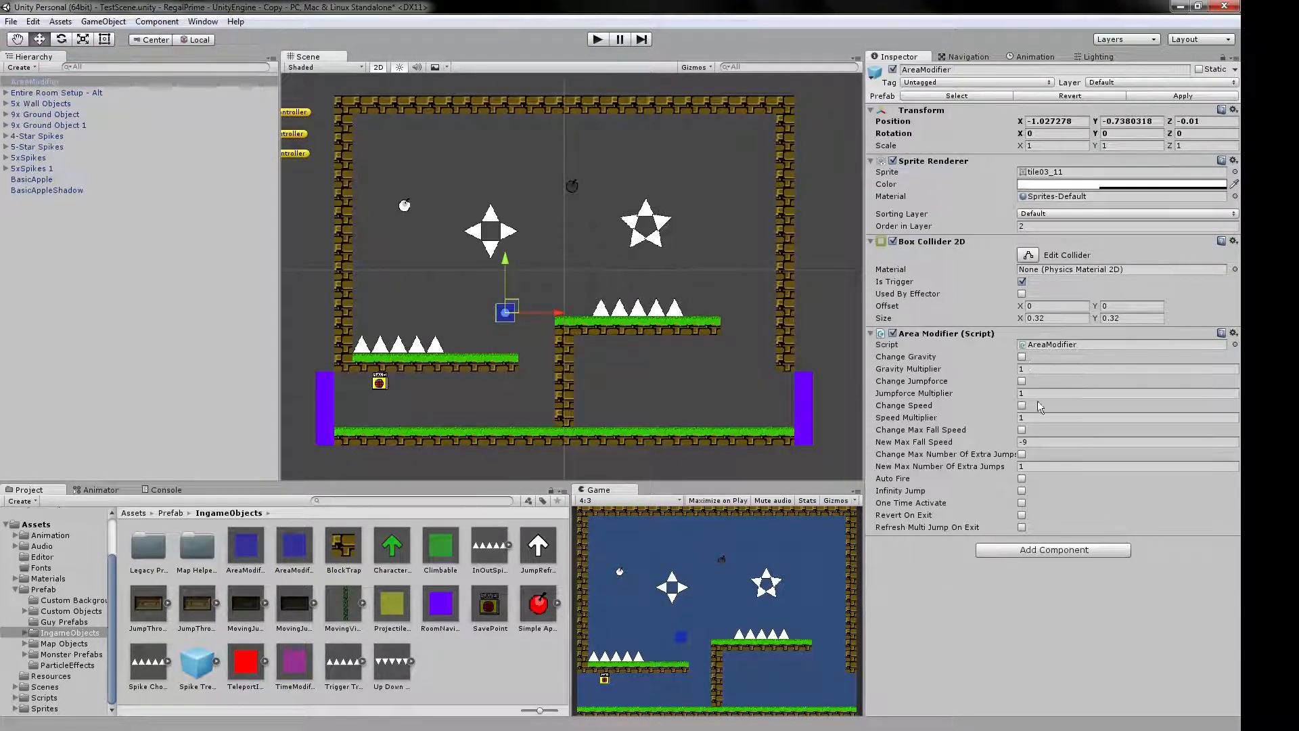
Delete the AreaModifier above the left platform's end, and inspect the JumpThroughStickyPlatform, SavePoint, Simple Apple Bounce and Spike Treadmill prefabs.
key(Delete)
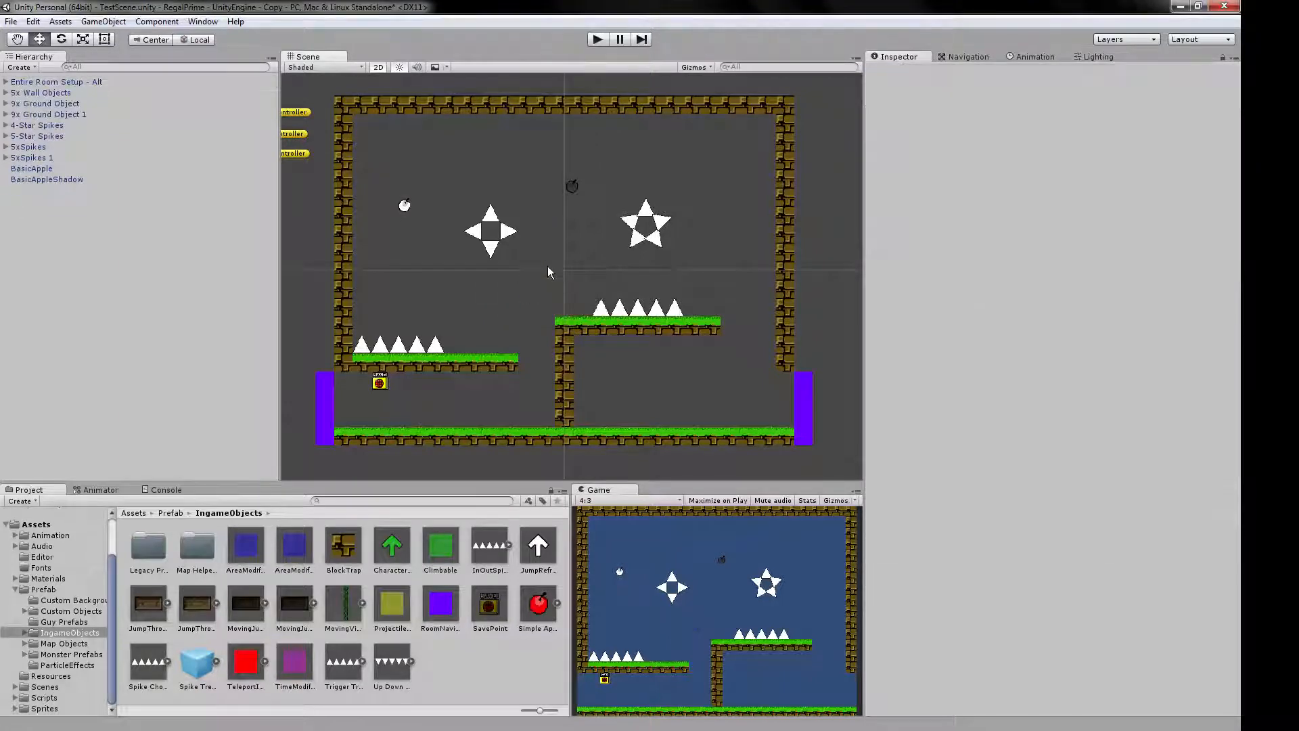
click(201, 590)
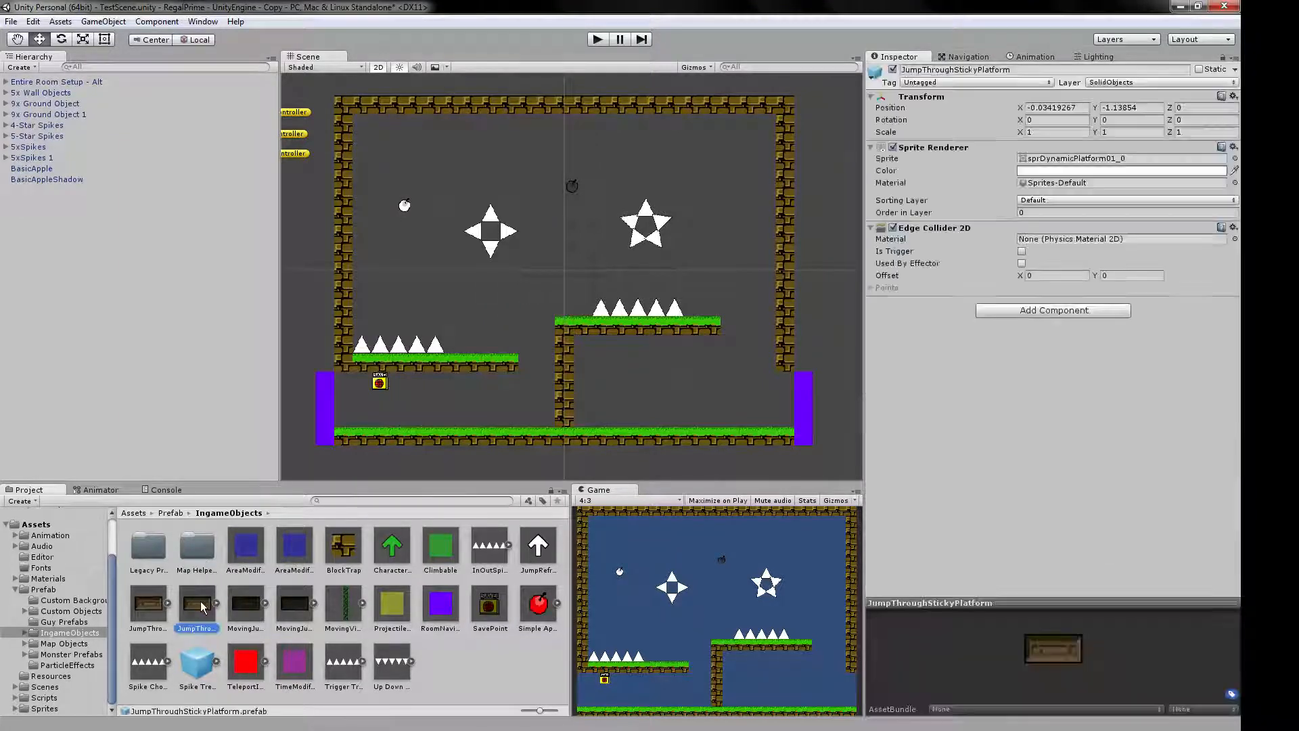
click(501, 607)
click(535, 607)
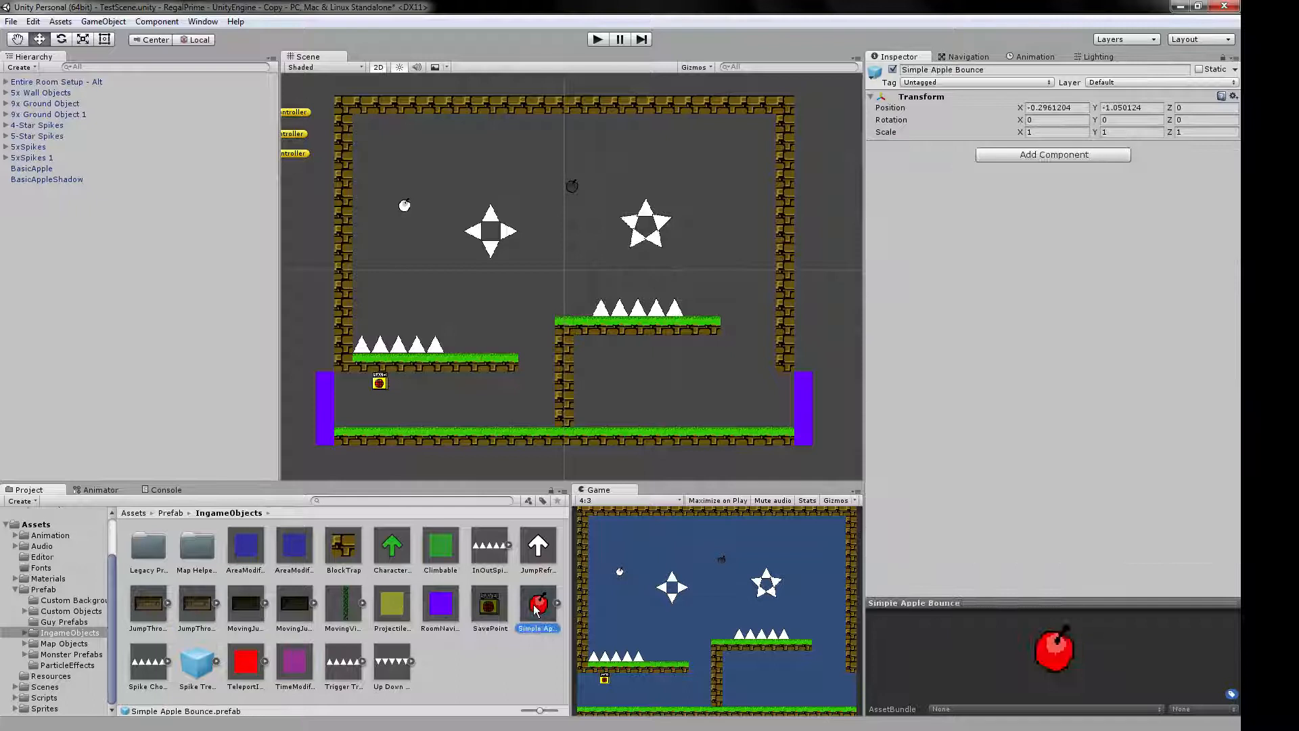
click(147, 670)
click(187, 670)
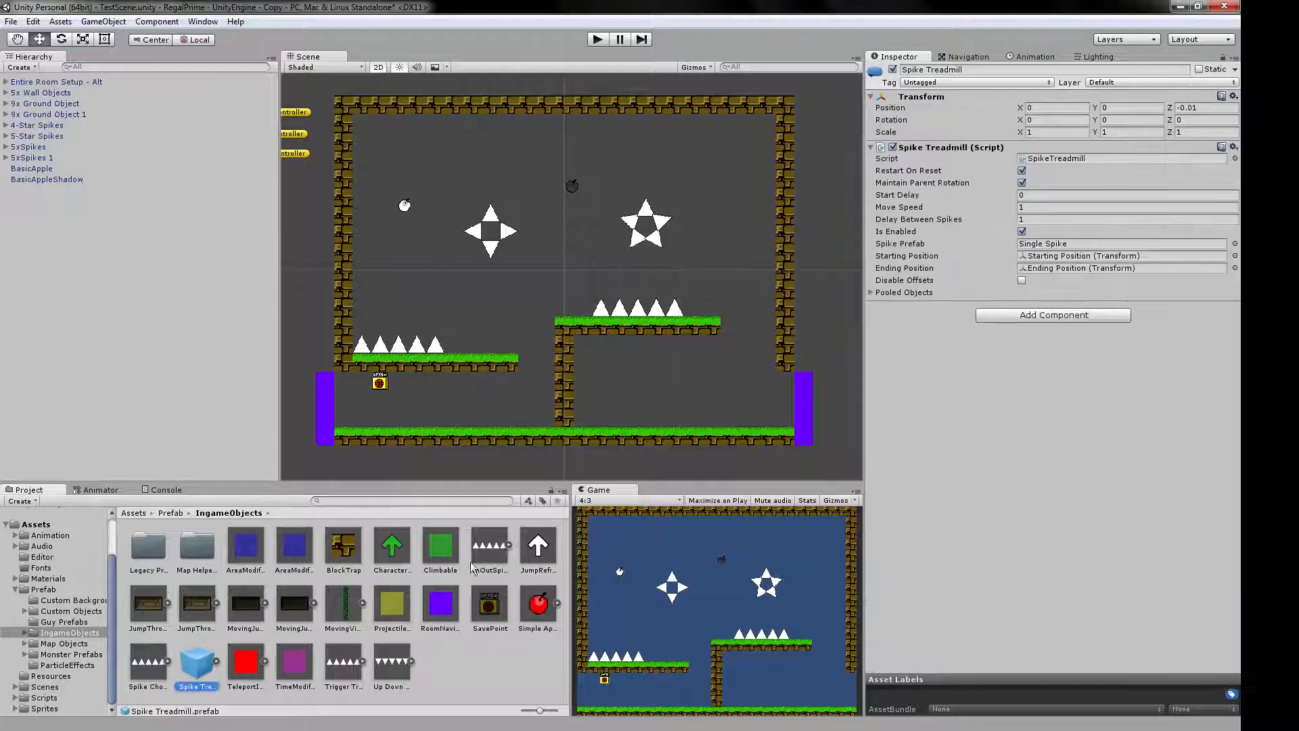
Place a Spike Treadmill on the floor beneath the right platform and play-test the scene.
drag(205, 669, 668, 440)
click(598, 39)
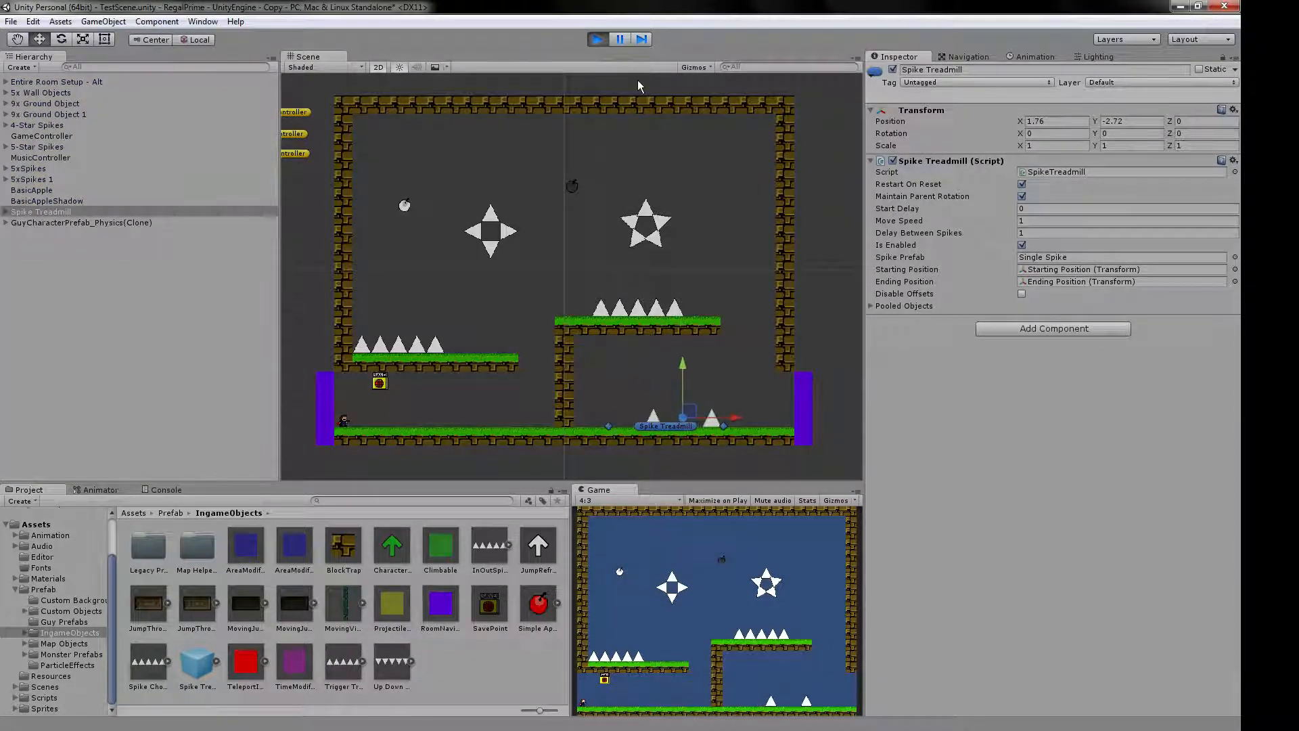
click(596, 39)
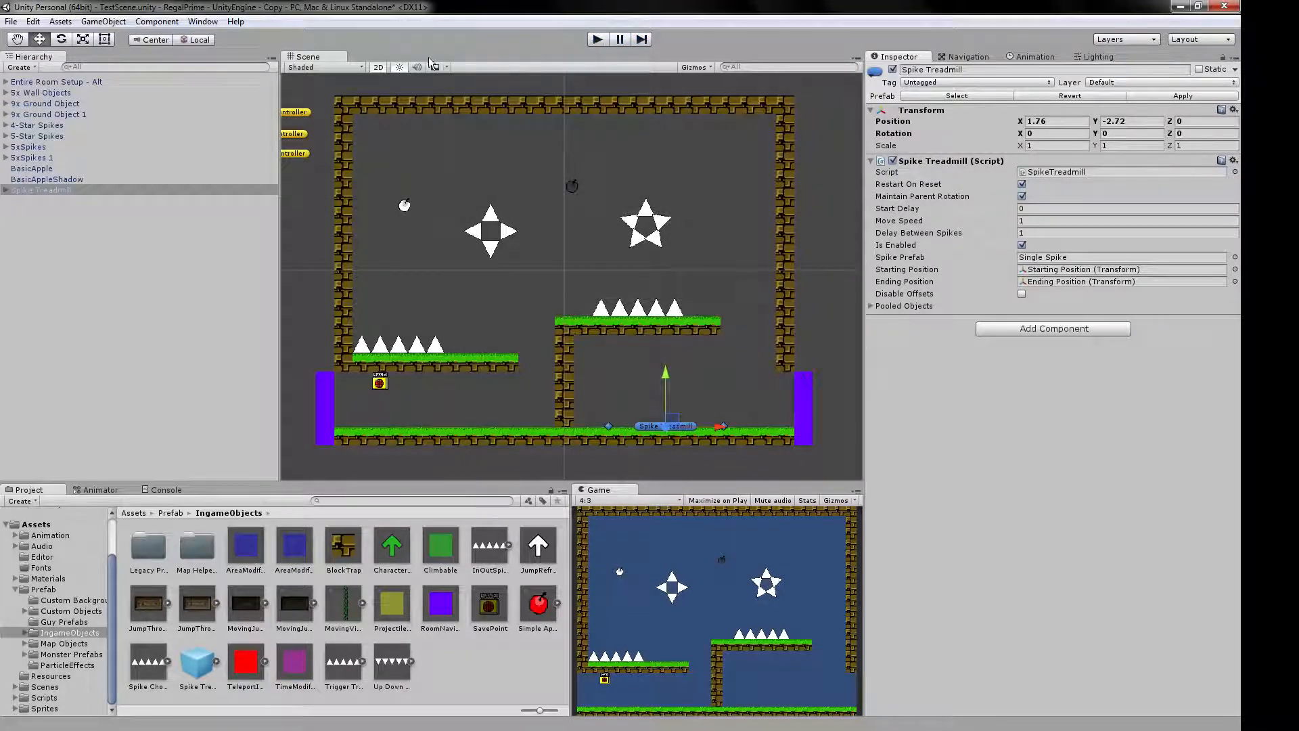
Switch the Scene view to 3D and push the Spike Treadmill back in depth to about Z 0.31.
click(379, 67)
middle_drag(515, 352, 738, 339)
right_drag(446, 258, 560, 307)
middle_drag(406, 338, 629, 279)
right_drag(452, 264, 569, 291)
middle_drag(331, 313, 587, 245)
right_drag(588, 245, 601, 235)
middle_drag(601, 235, 629, 257)
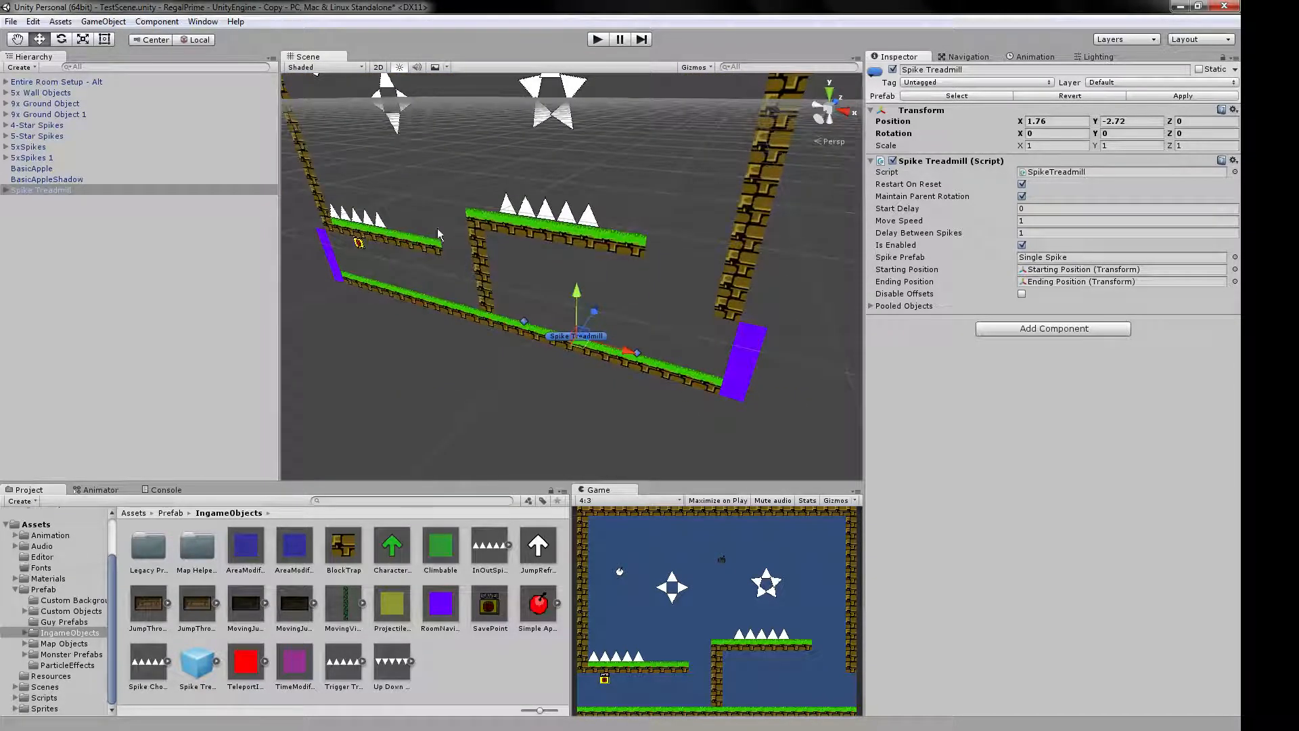
drag(594, 312, 602, 302)
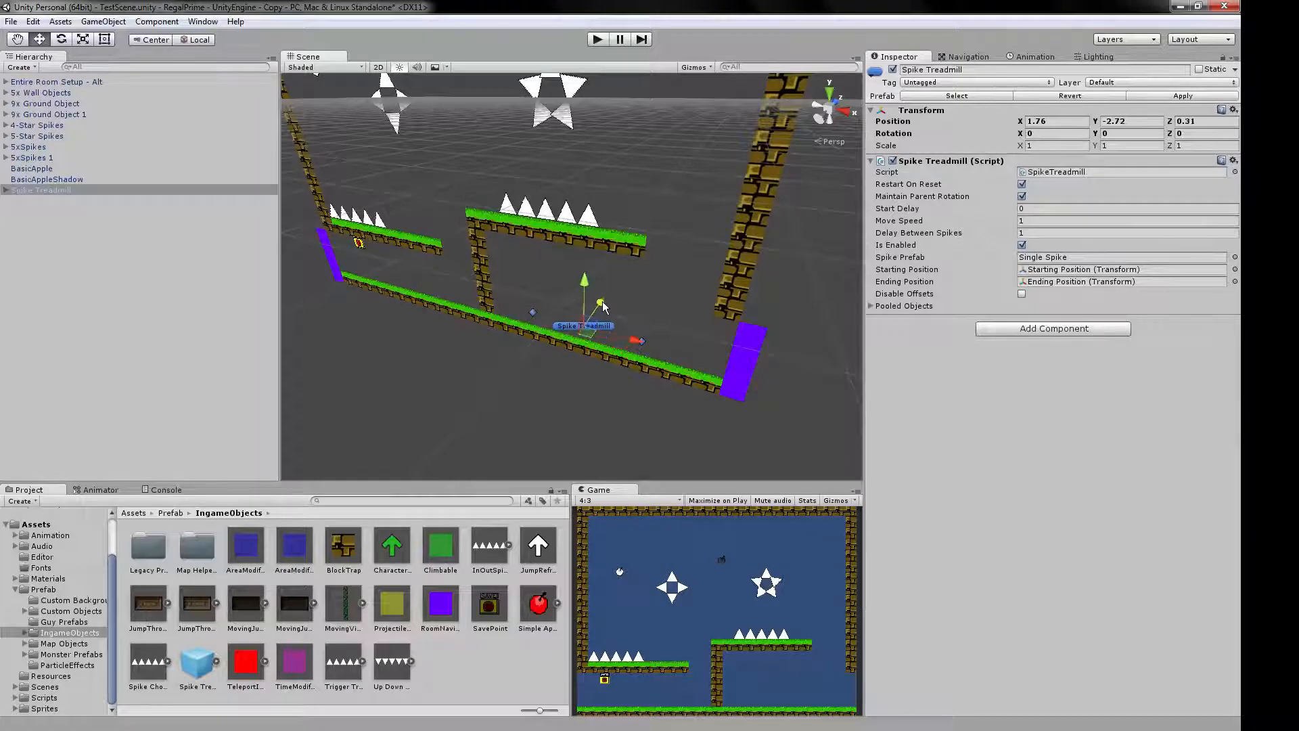
Play-test the scene with the moved Spike Treadmill, and return the Scene view to 2D.
click(598, 40)
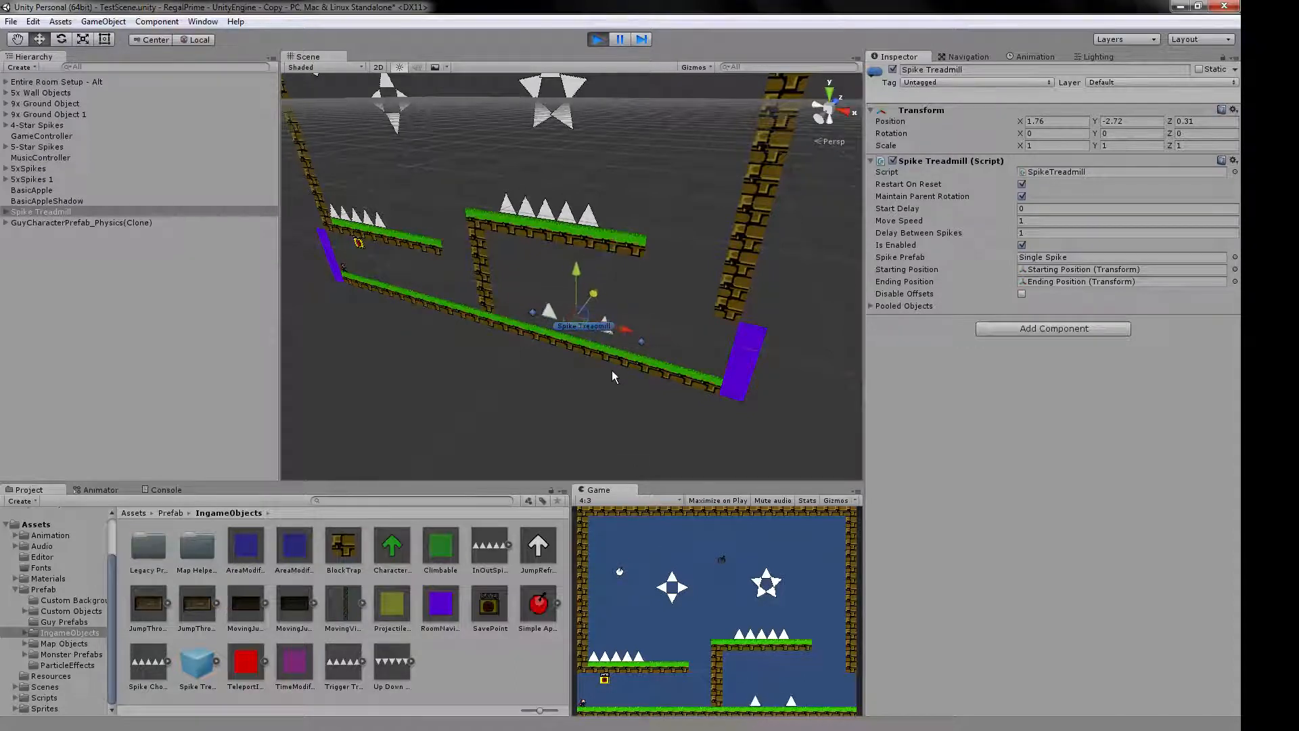
click(597, 40)
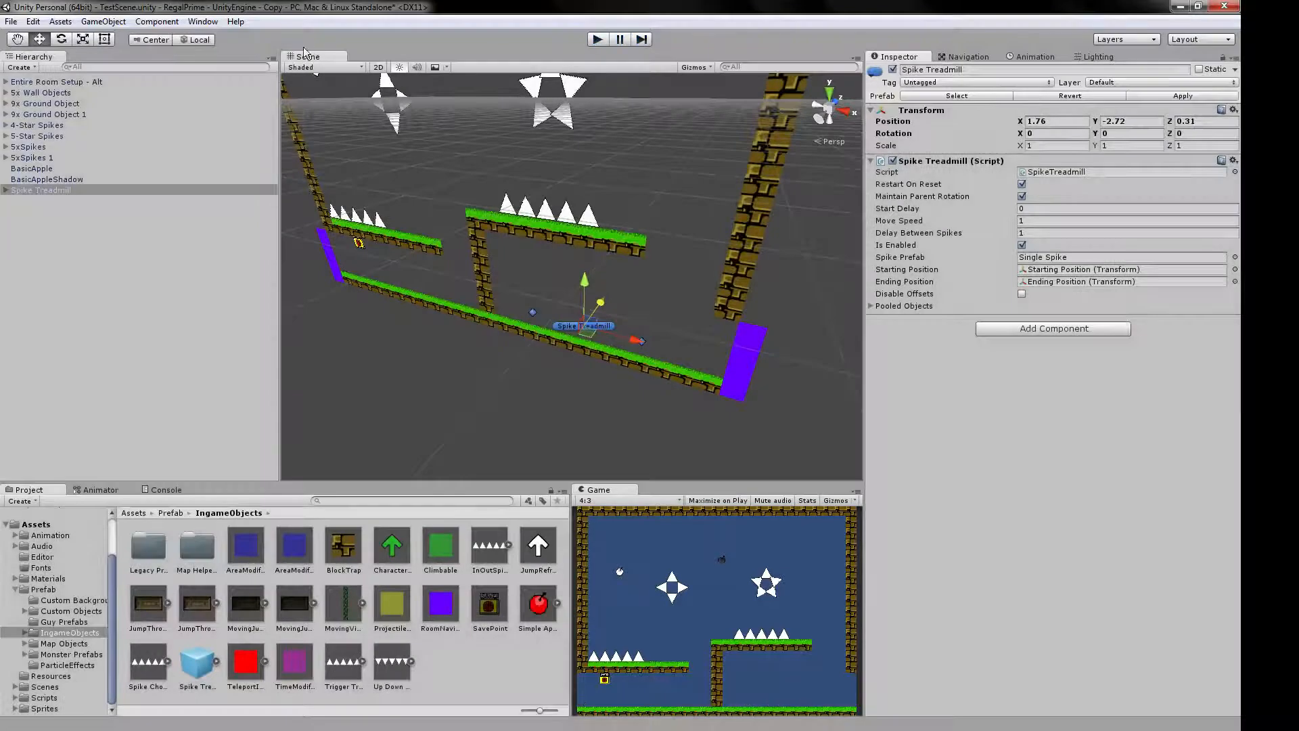
click(379, 68)
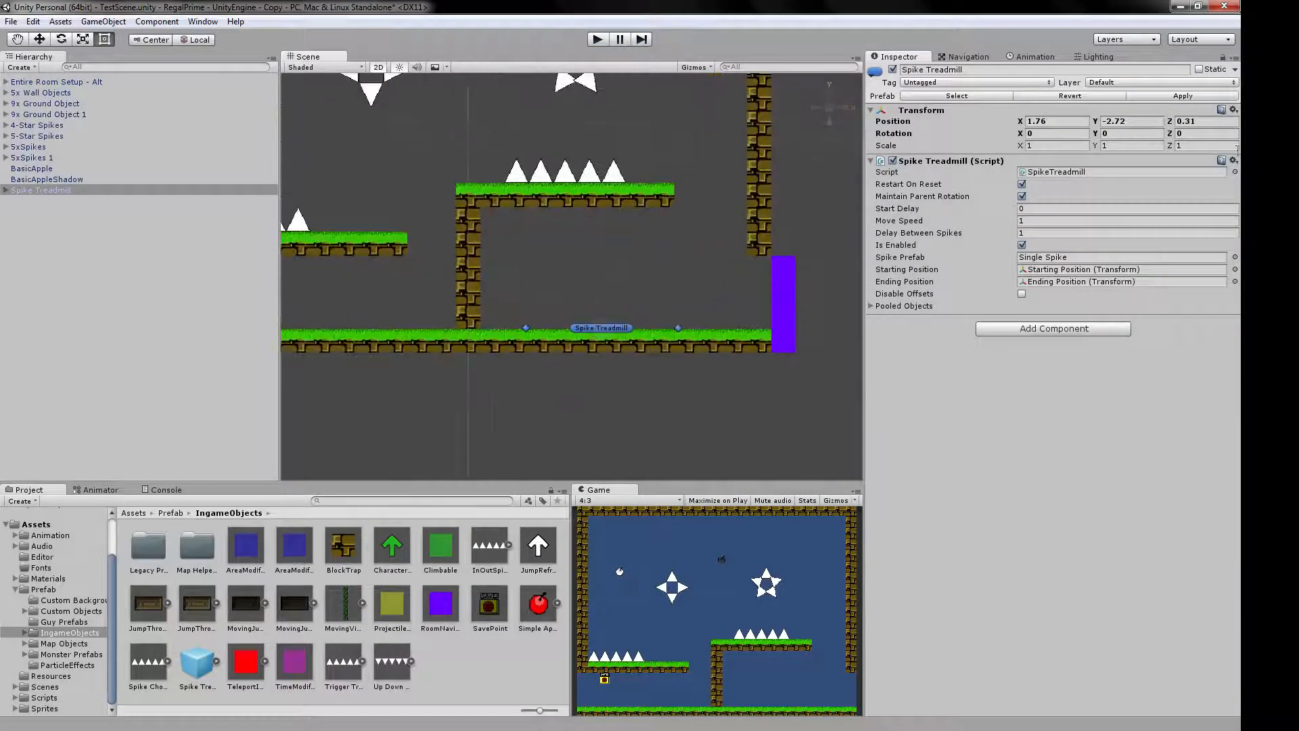
click(1199, 121)
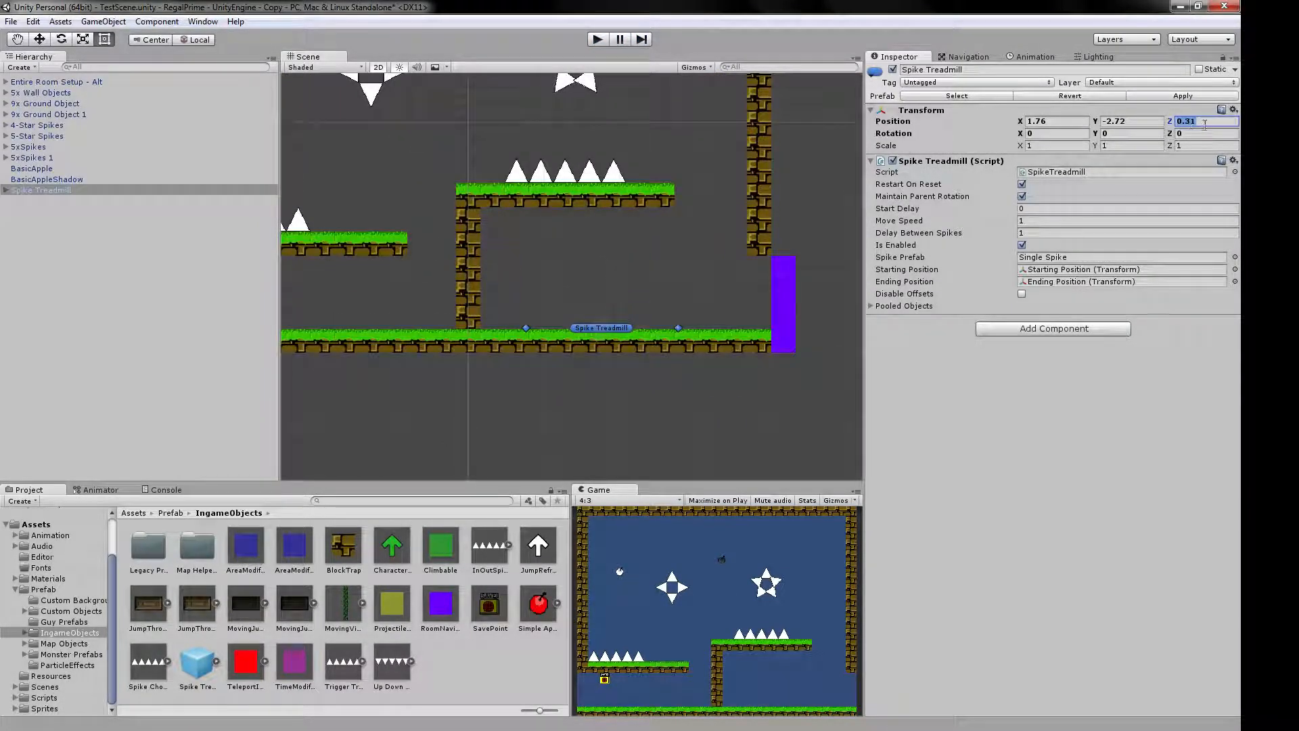
Try a Z position of 1 on the right platform's spike row, and reposition the row against the platform surface.
click(546, 174)
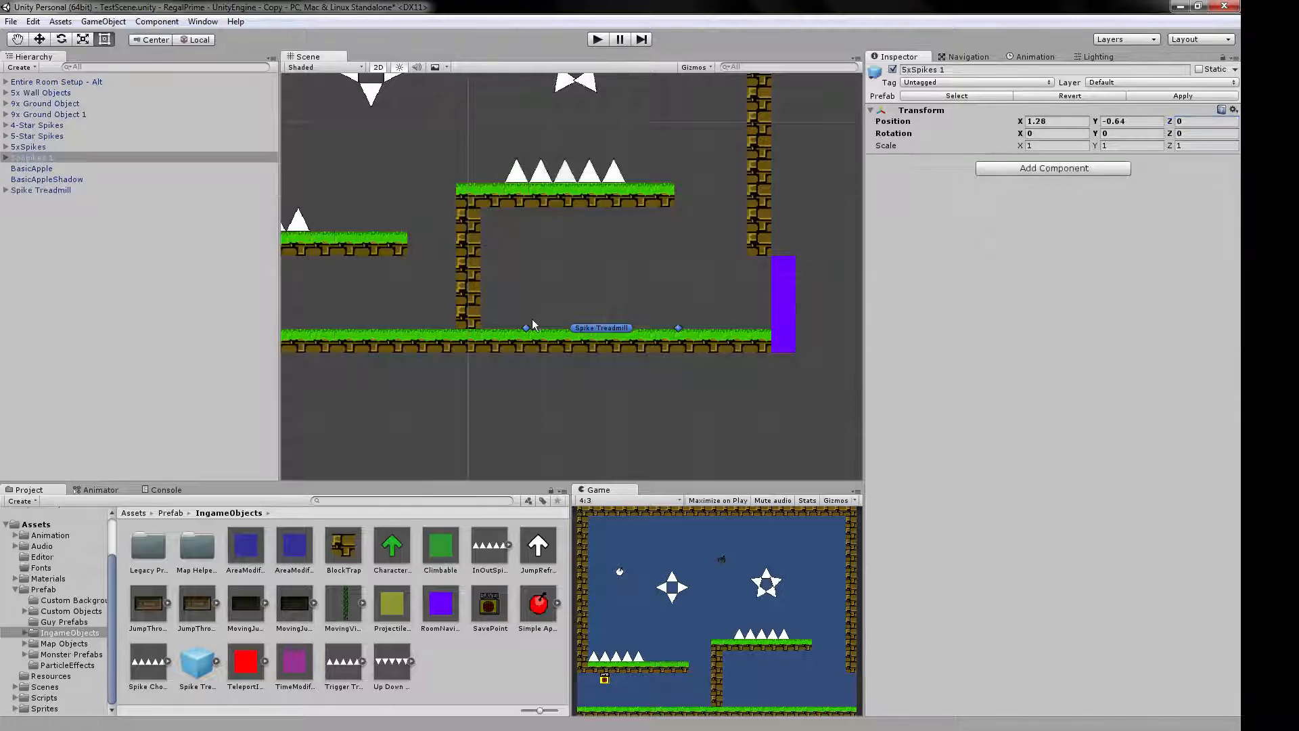
middle_drag(511, 248, 651, 317)
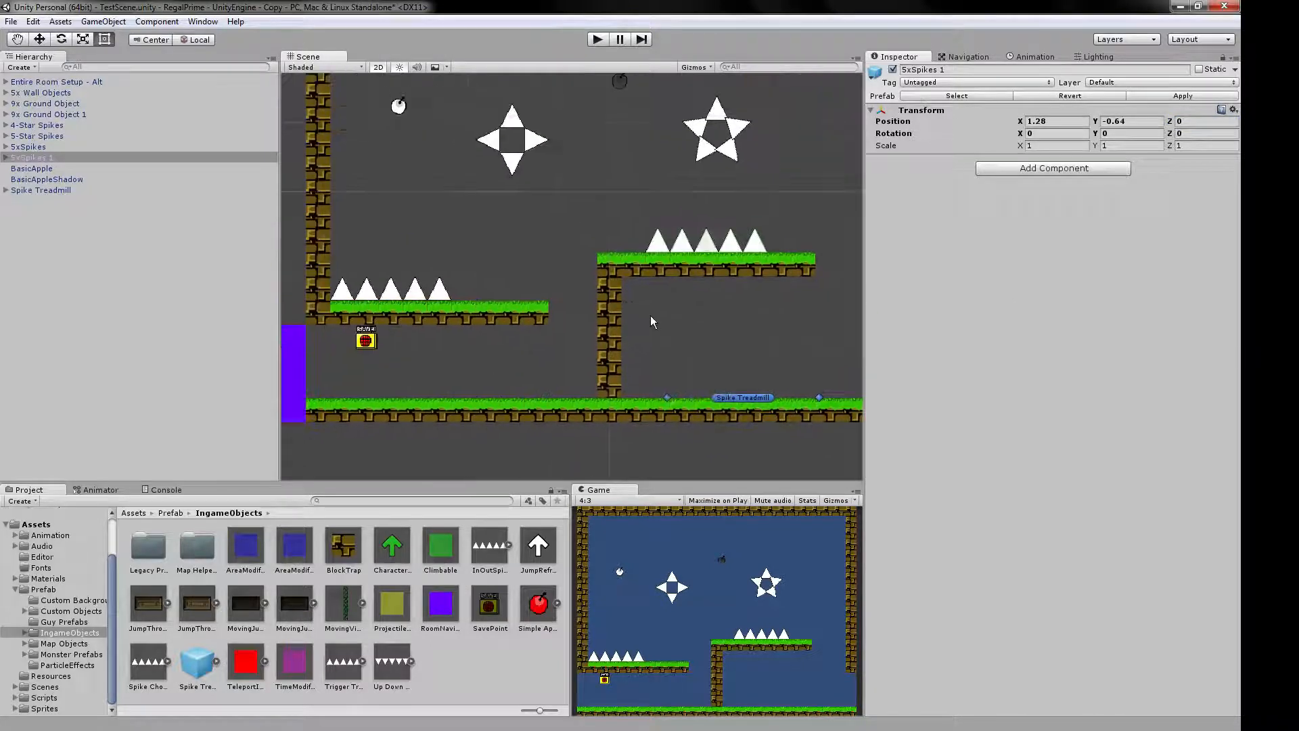
click(709, 247)
click(40, 39)
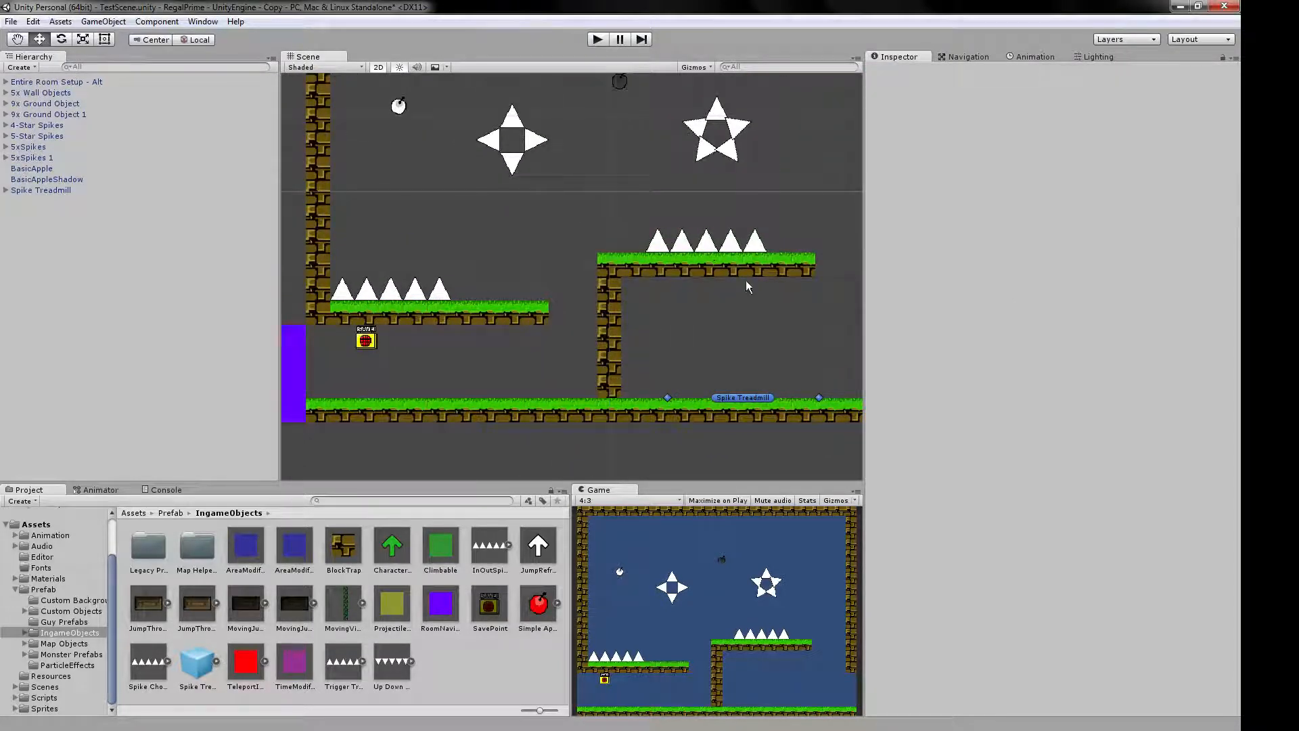
click(704, 245)
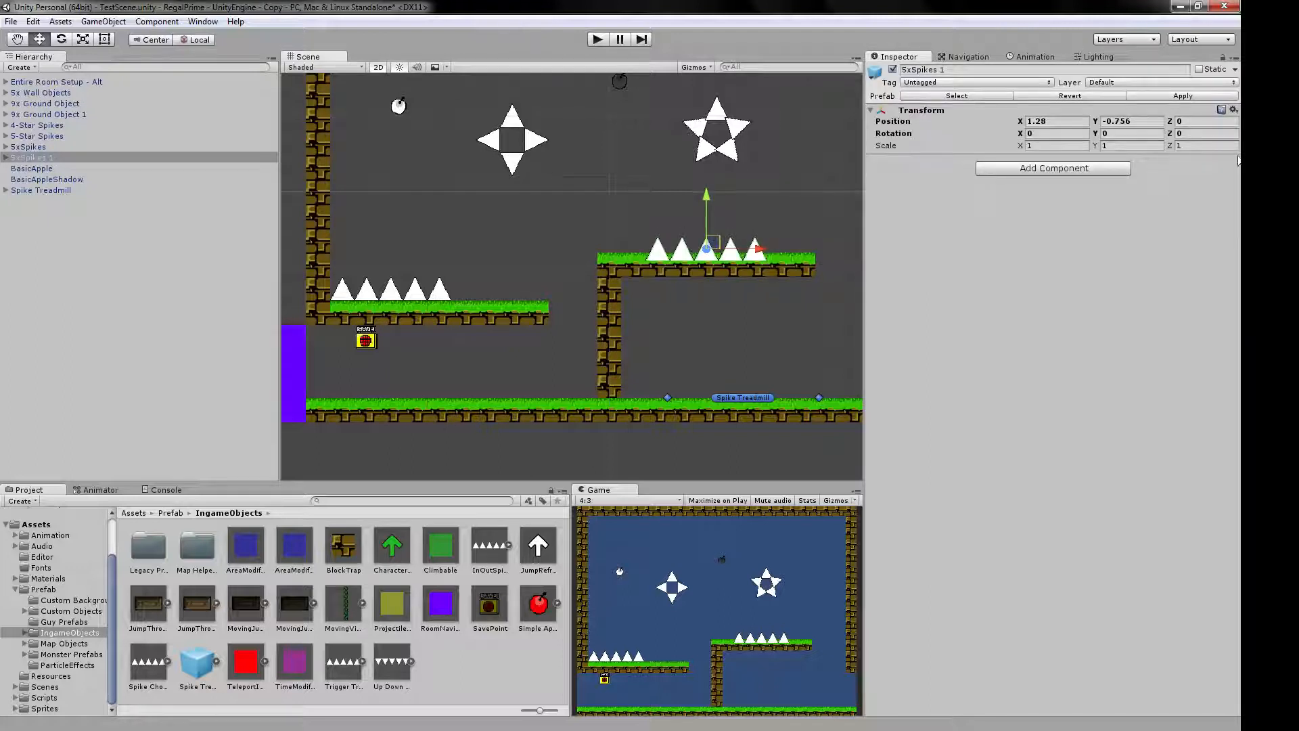
click(1191, 121)
text(1)
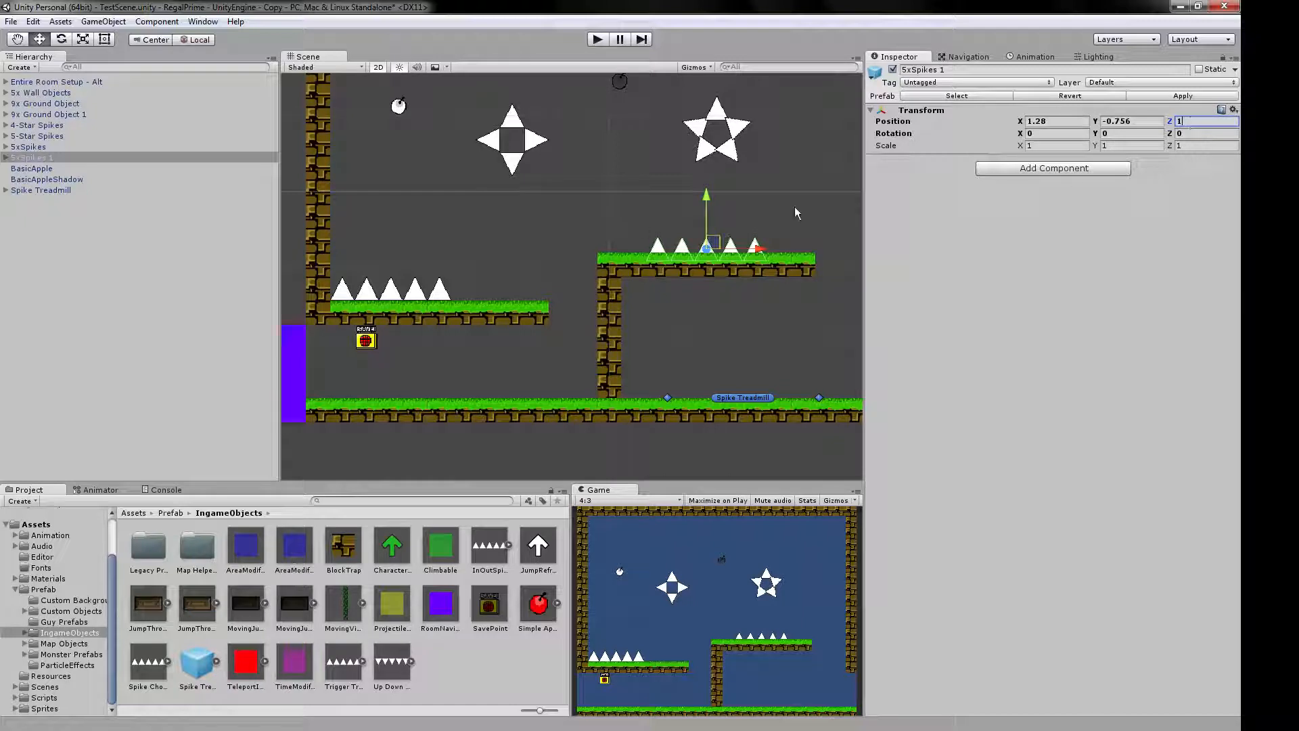
drag(693, 237, 651, 256)
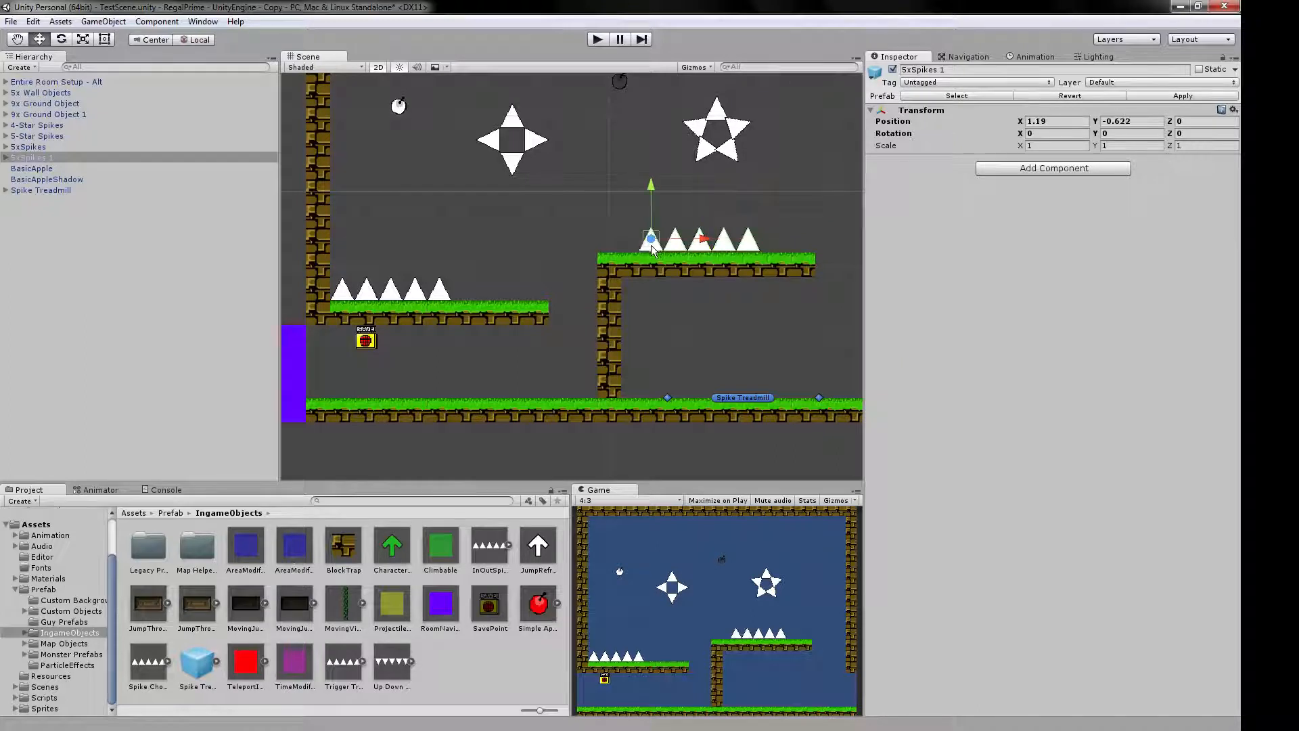
mouse_move(643, 252)
mouse_down()
mouse_move(596, 256)
mouse_move(716, 253)
mouse_move(618, 254)
mouse_move(644, 254)
mouse_up()
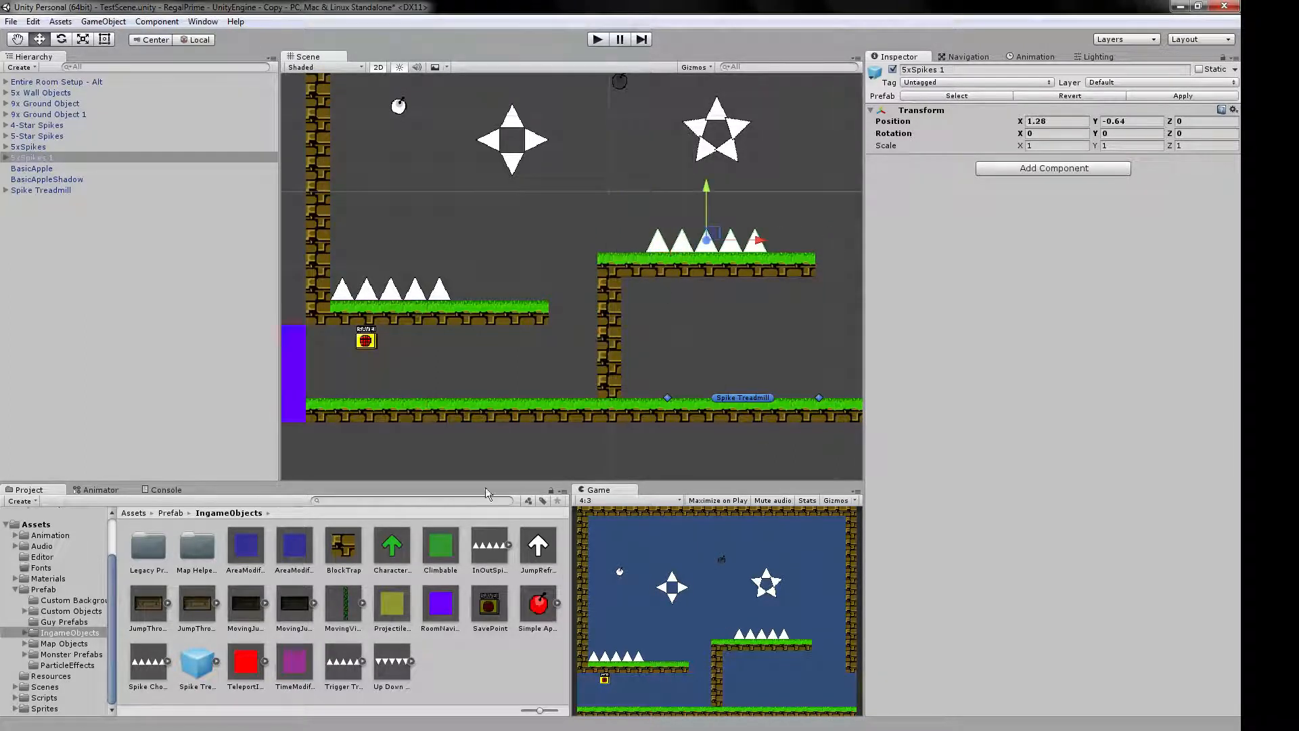
Look through the Map Objects, Custom Backgrounds, Custom Objects and Guy Prefabs folders.
click(45, 644)
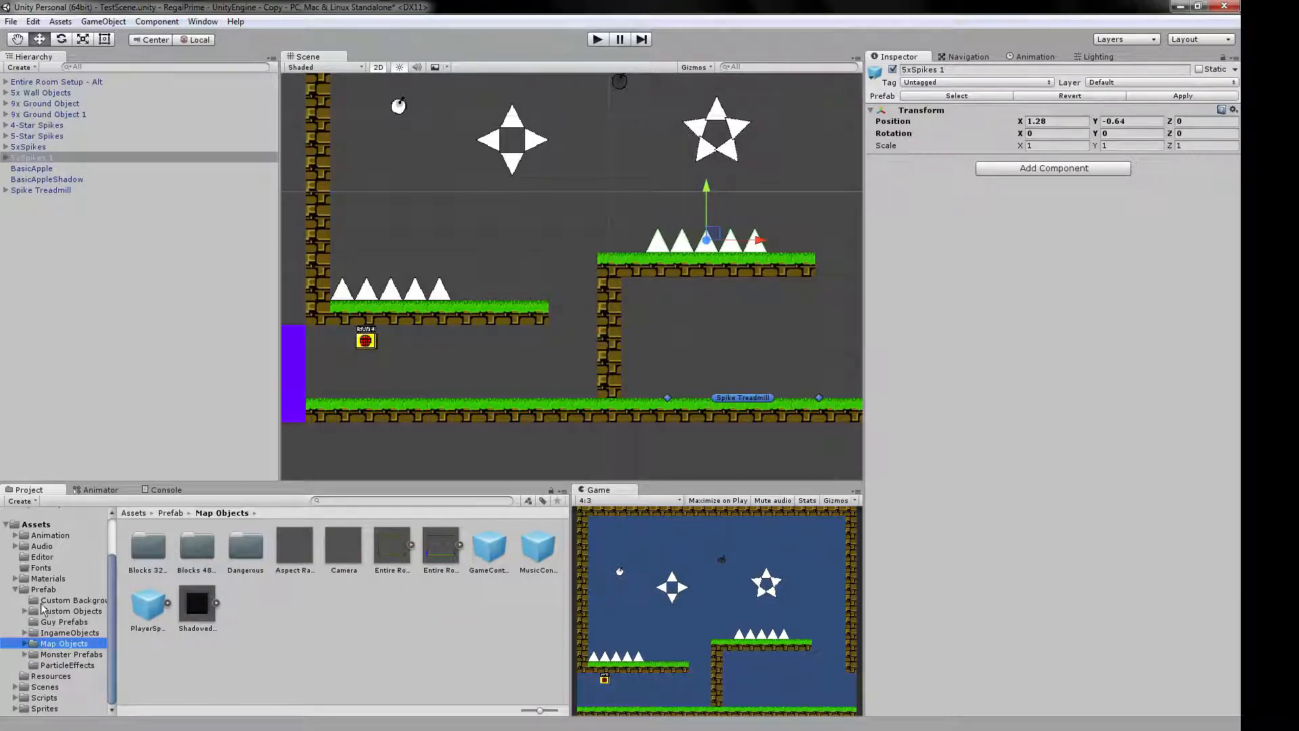
click(42, 609)
click(56, 601)
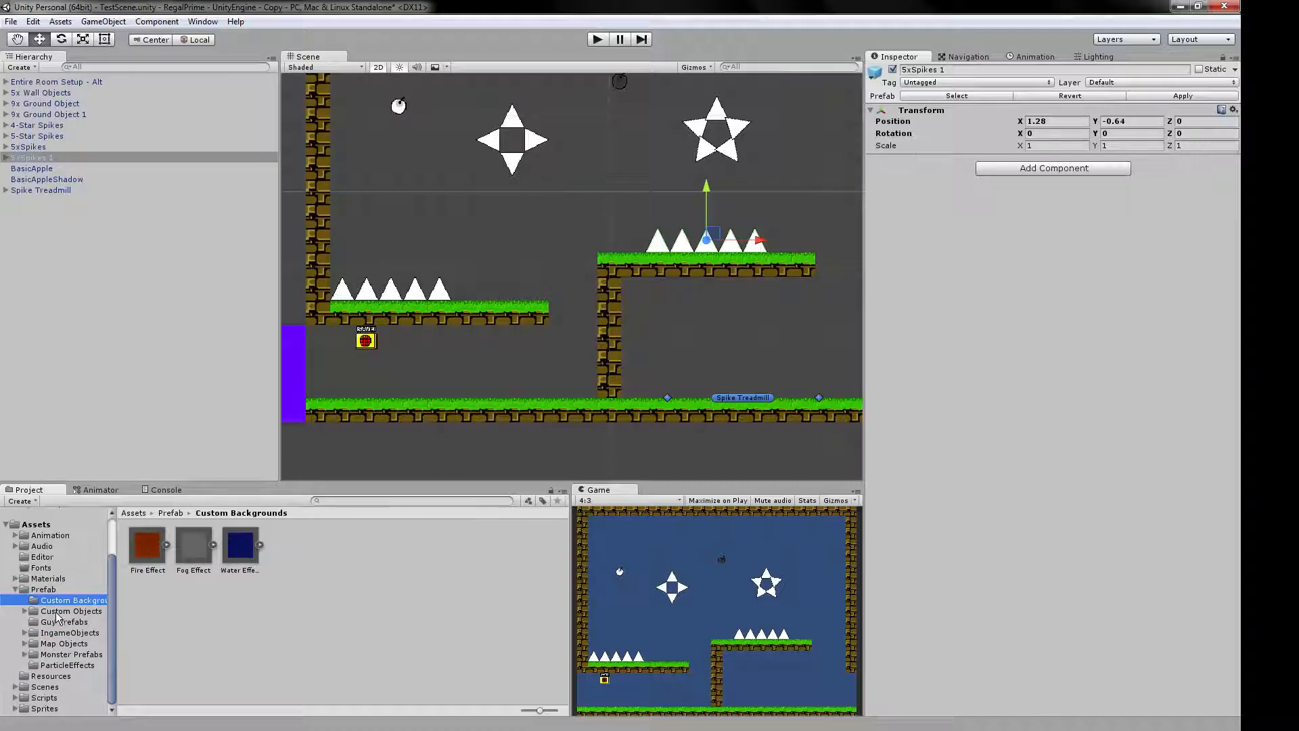
click(59, 611)
click(85, 622)
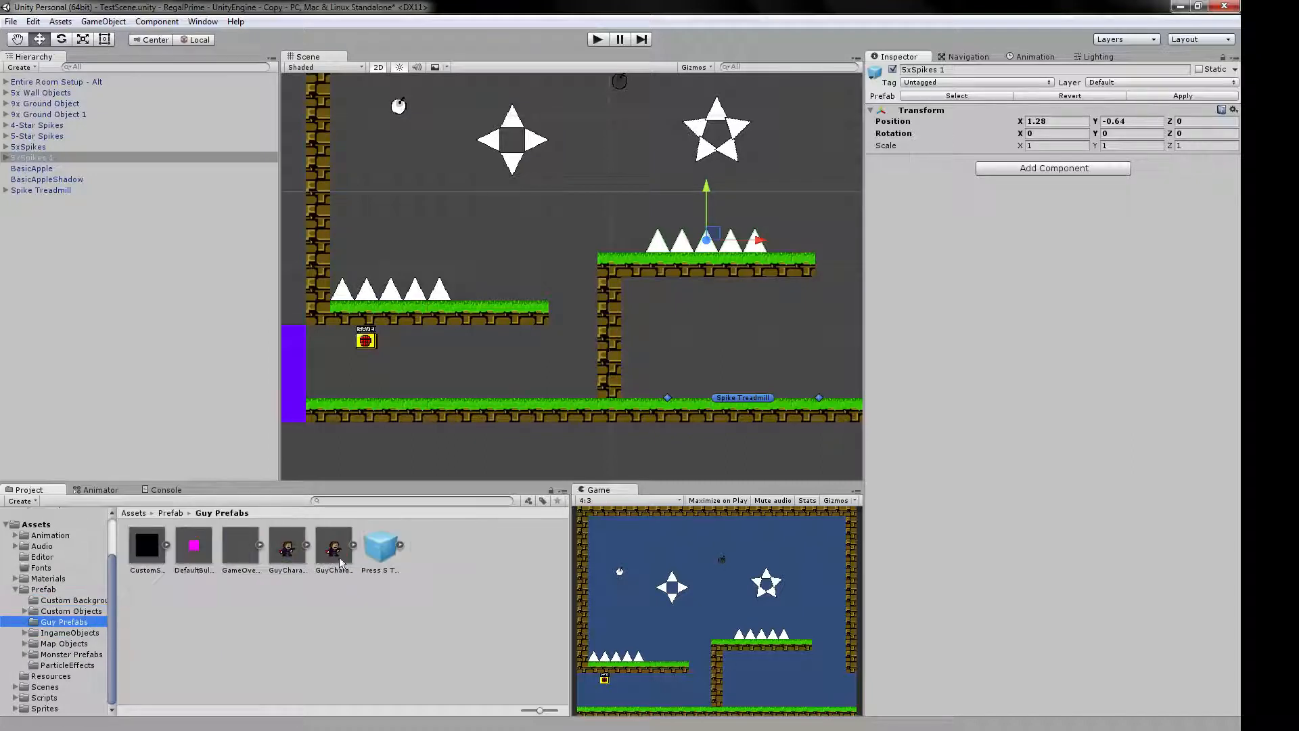
Try a BlockTrap and two CharacterFlipTrigger prefabs from IngameObjects around the gap between the platforms, and delete all three.
click(58, 632)
drag(343, 545, 570, 215)
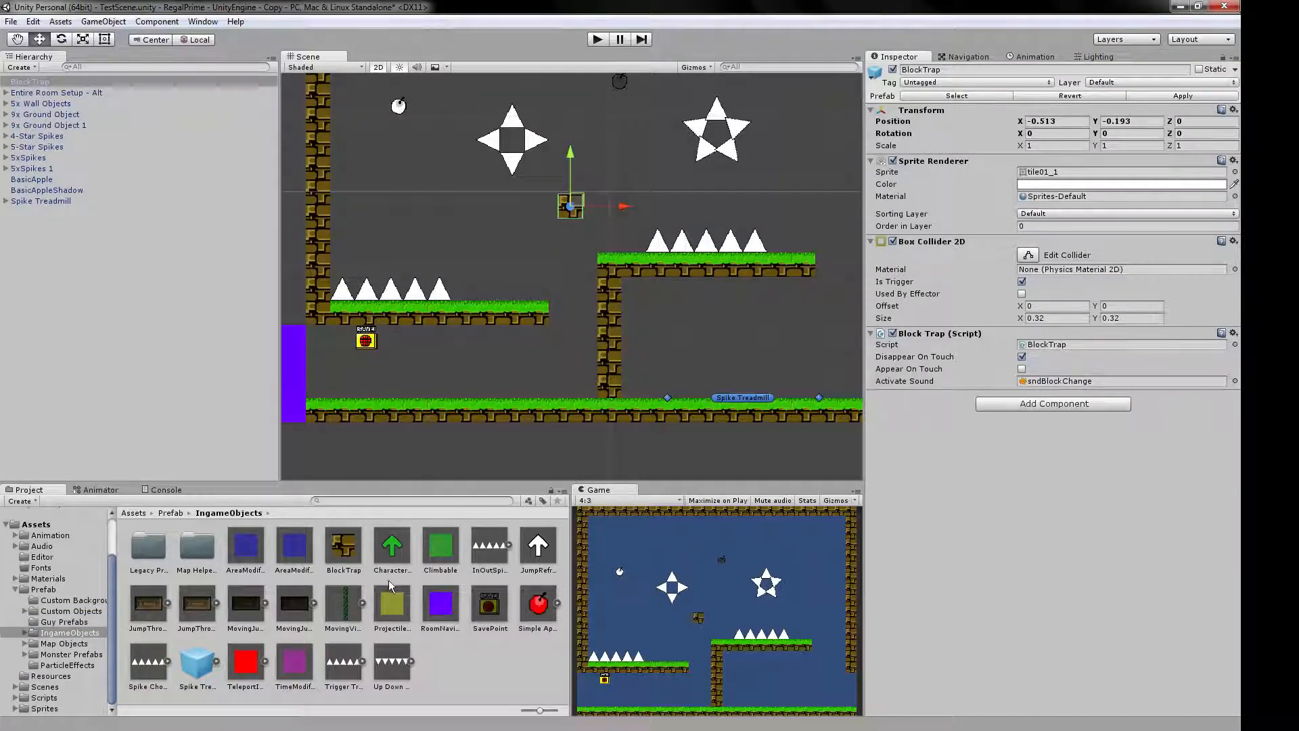
drag(392, 552, 561, 236)
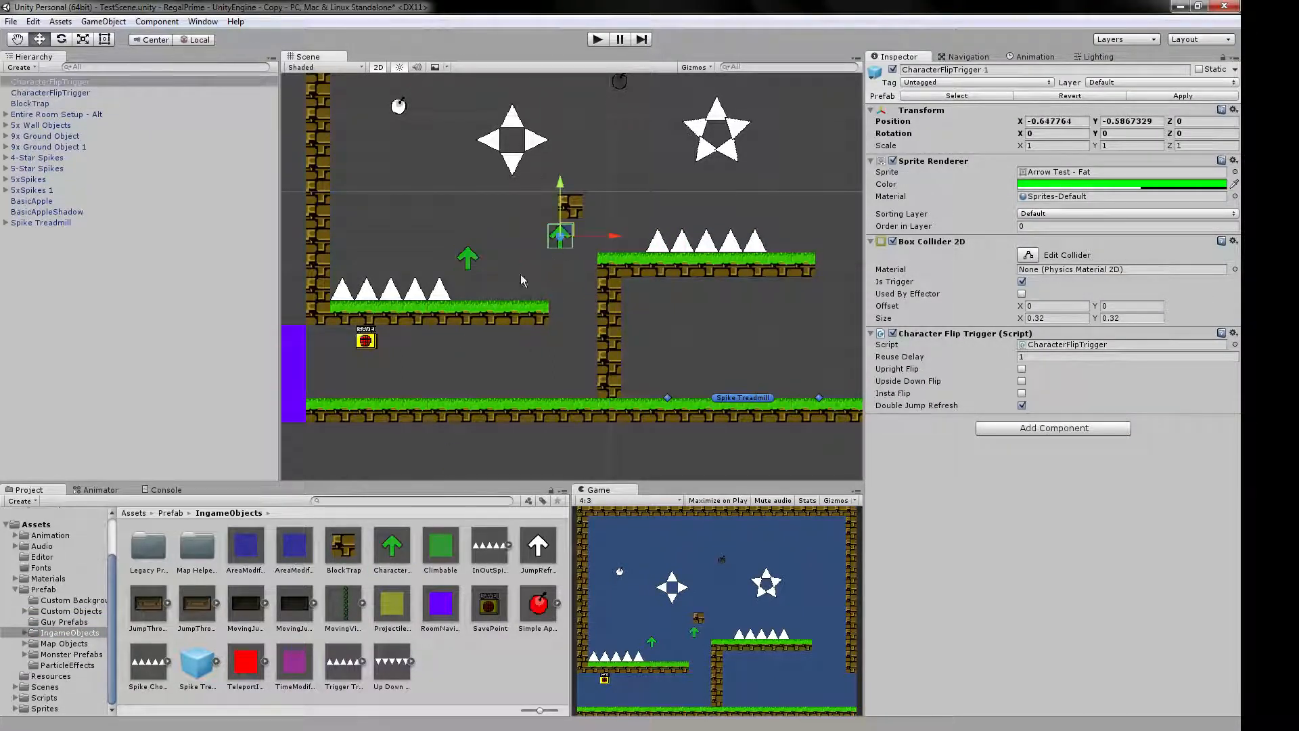
click(470, 254)
key(Delete)
click(562, 236)
key(Delete)
click(575, 211)
key(Delete)
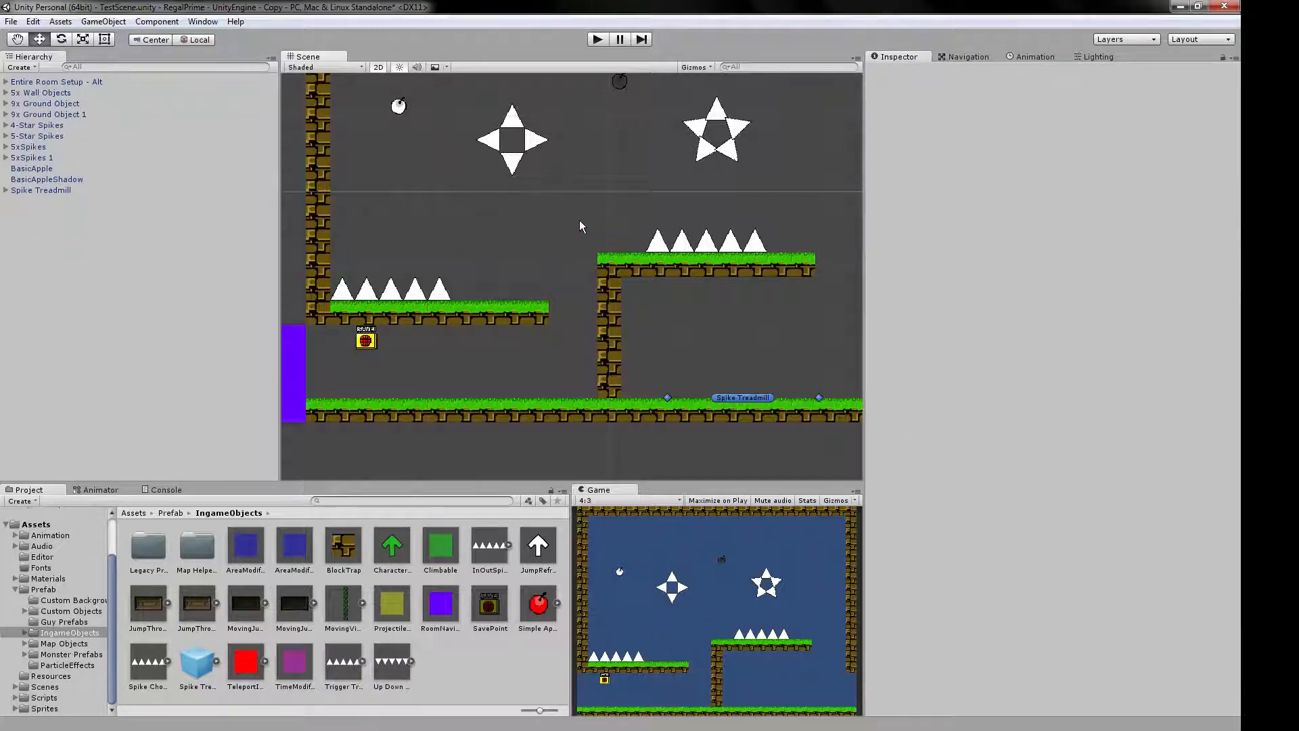
Save the current scene.
scroll(604, 220, down, 2)
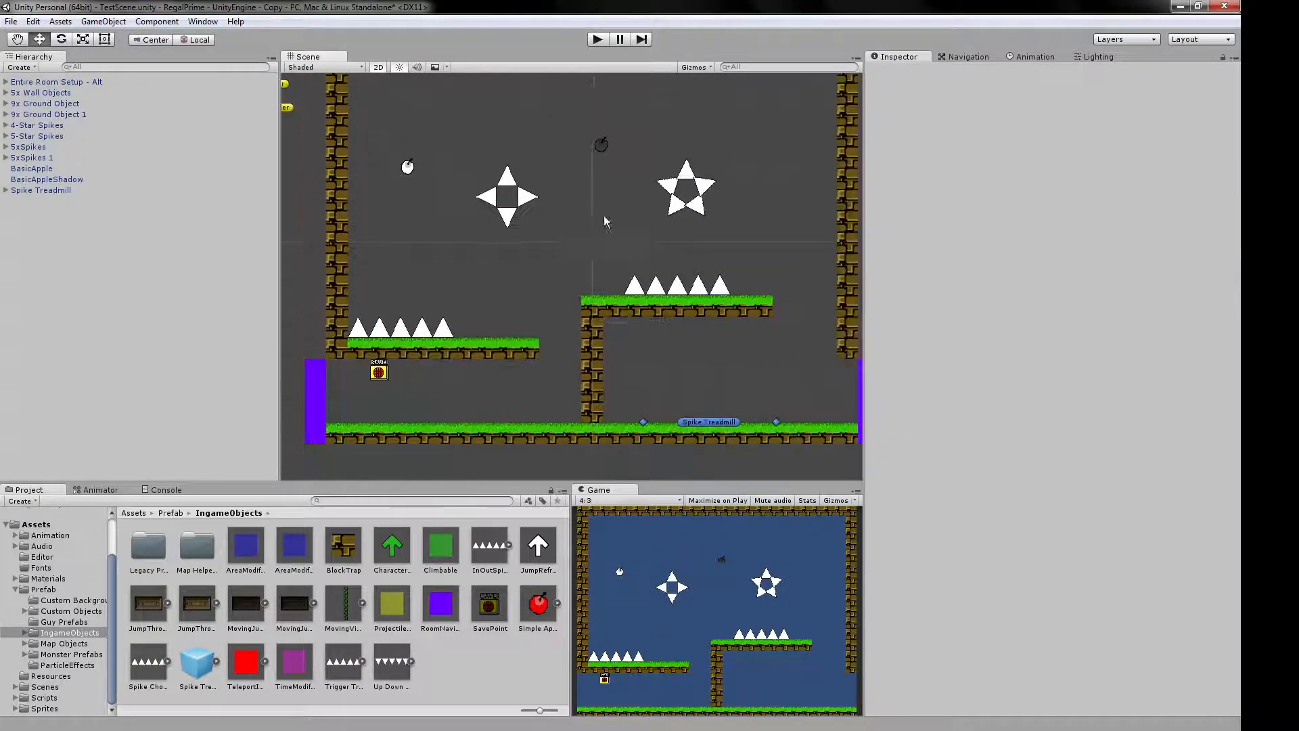
click(10, 22)
click(37, 70)
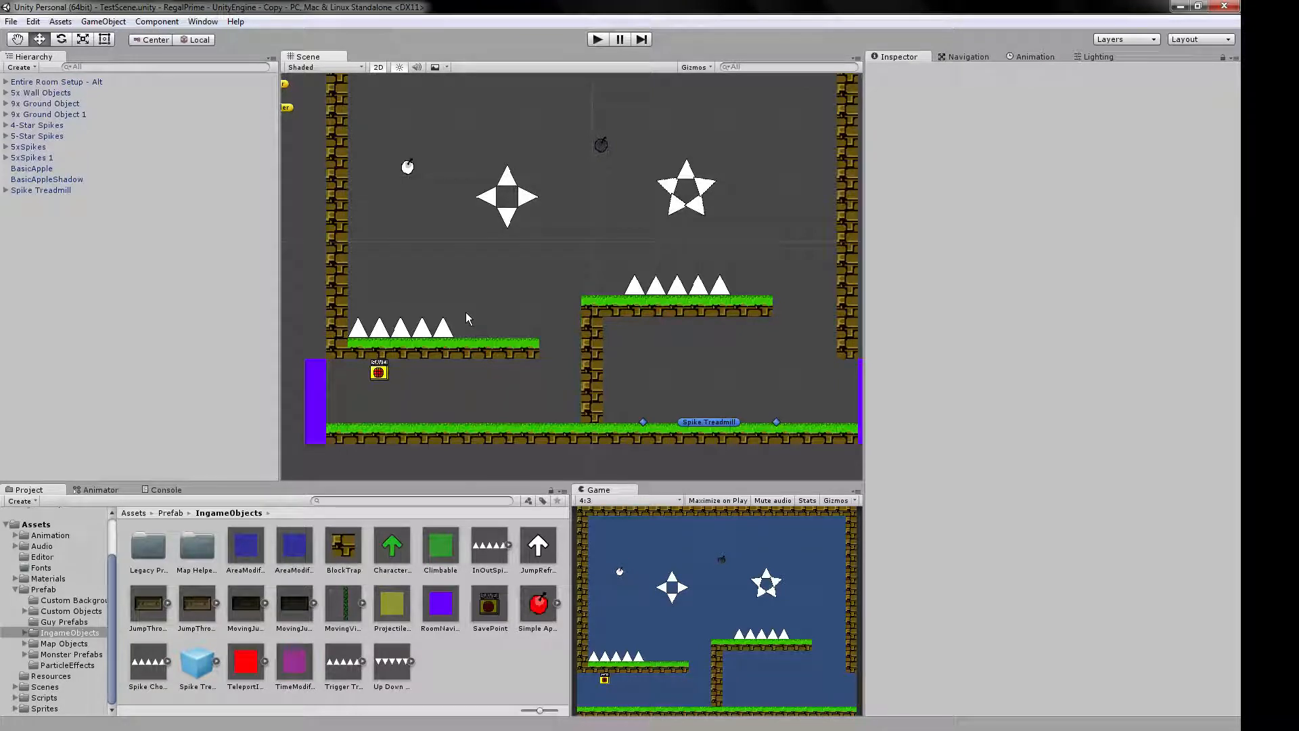
middle_drag(622, 214, 617, 238)
scroll(606, 242, down, 1)
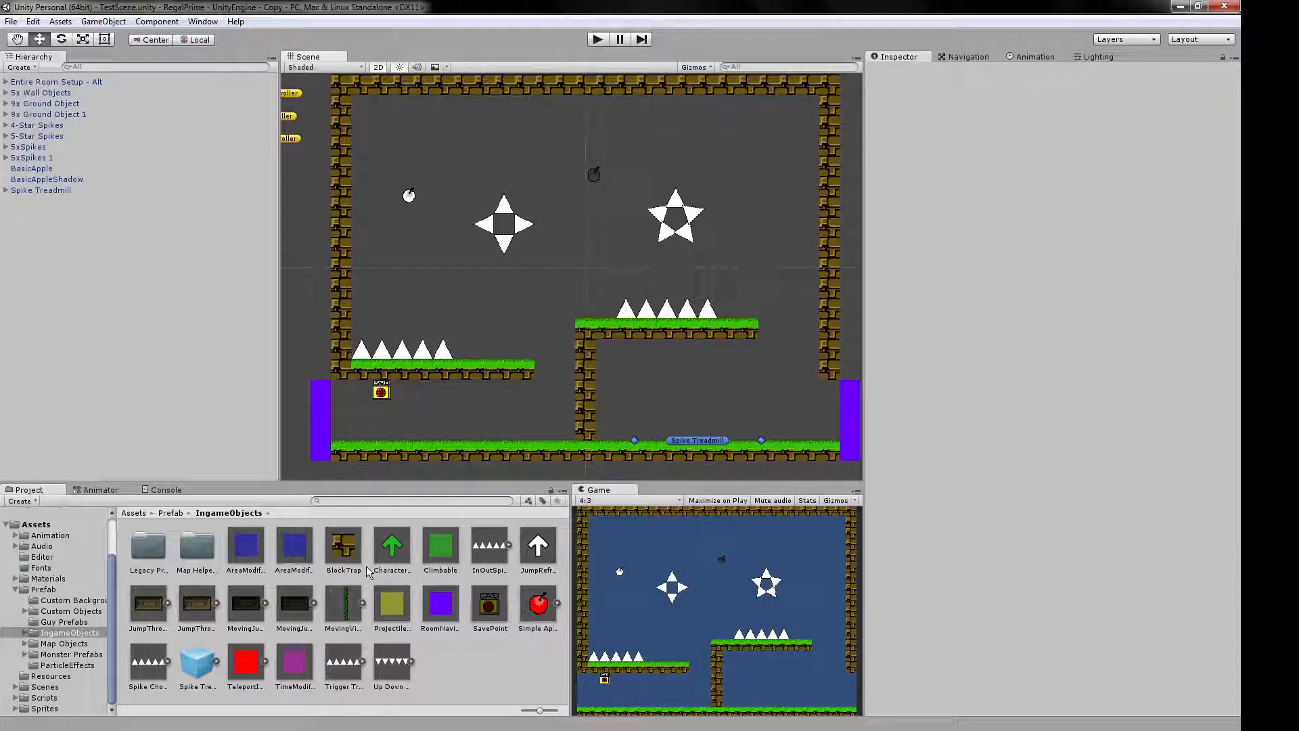
Inspect the settings of the SavePoint prefab and the MovingJumpThrough Platform 3x Waypoint and 2x Waypoint prefabs.
click(490, 606)
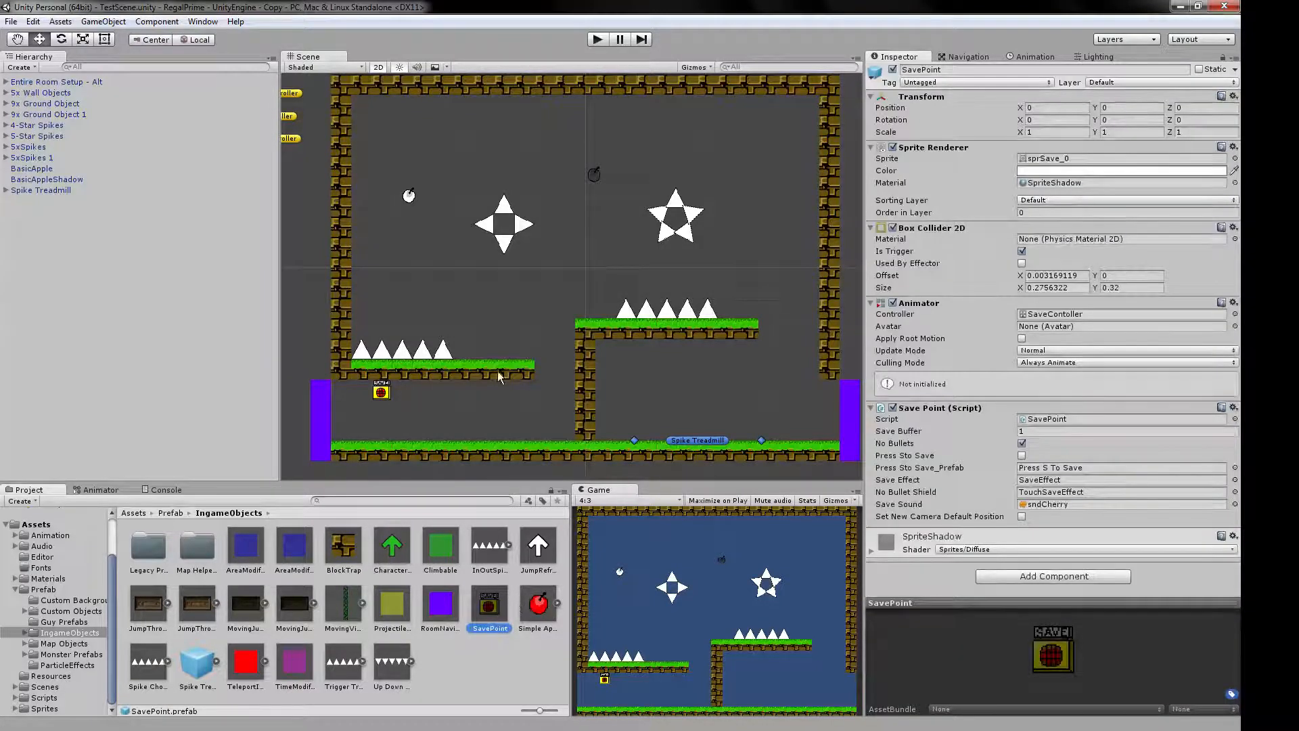
click(534, 322)
click(473, 608)
click(234, 615)
click(297, 611)
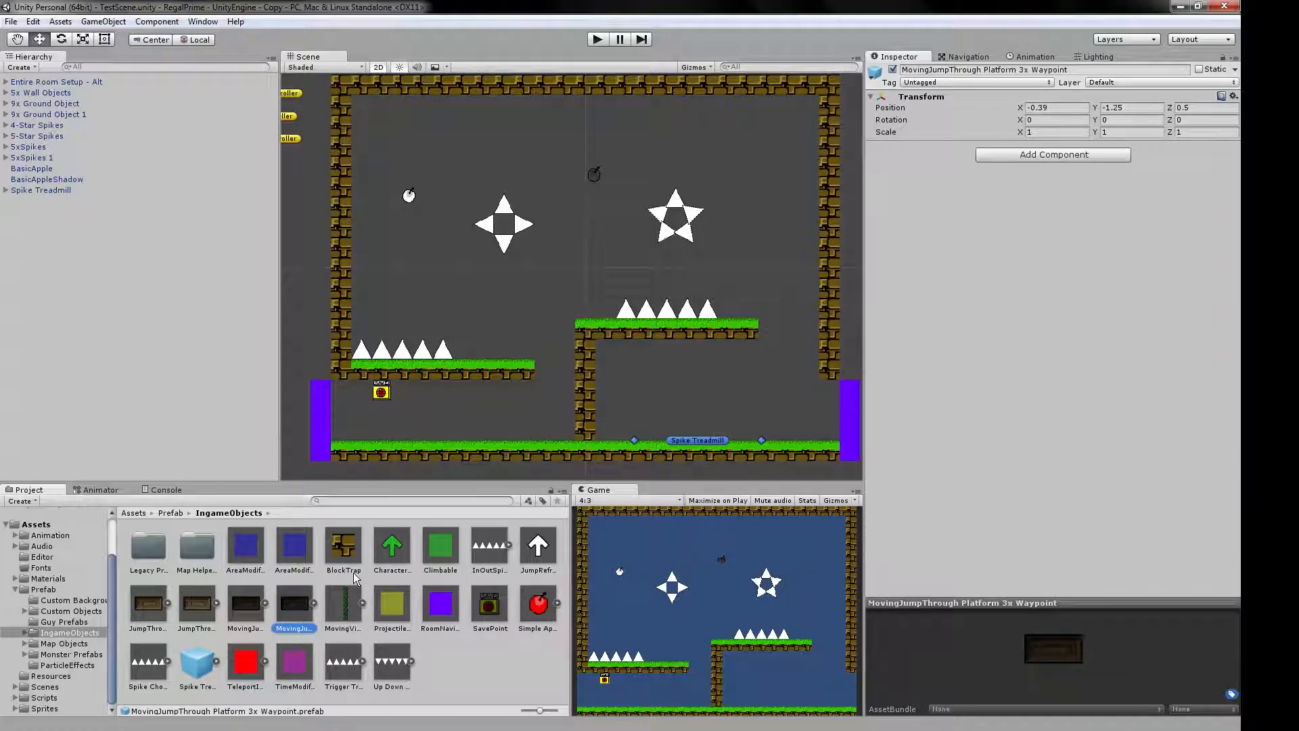
click(244, 612)
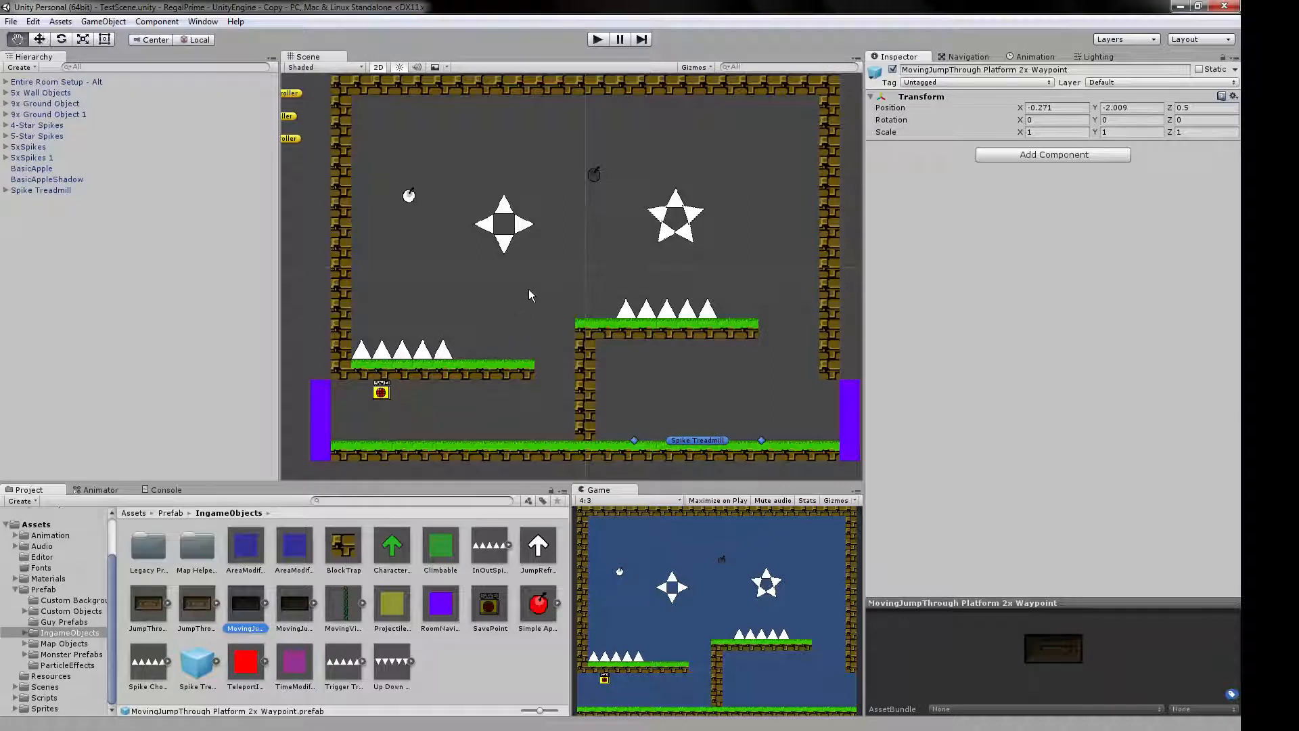
middle_drag(529, 290, 522, 302)
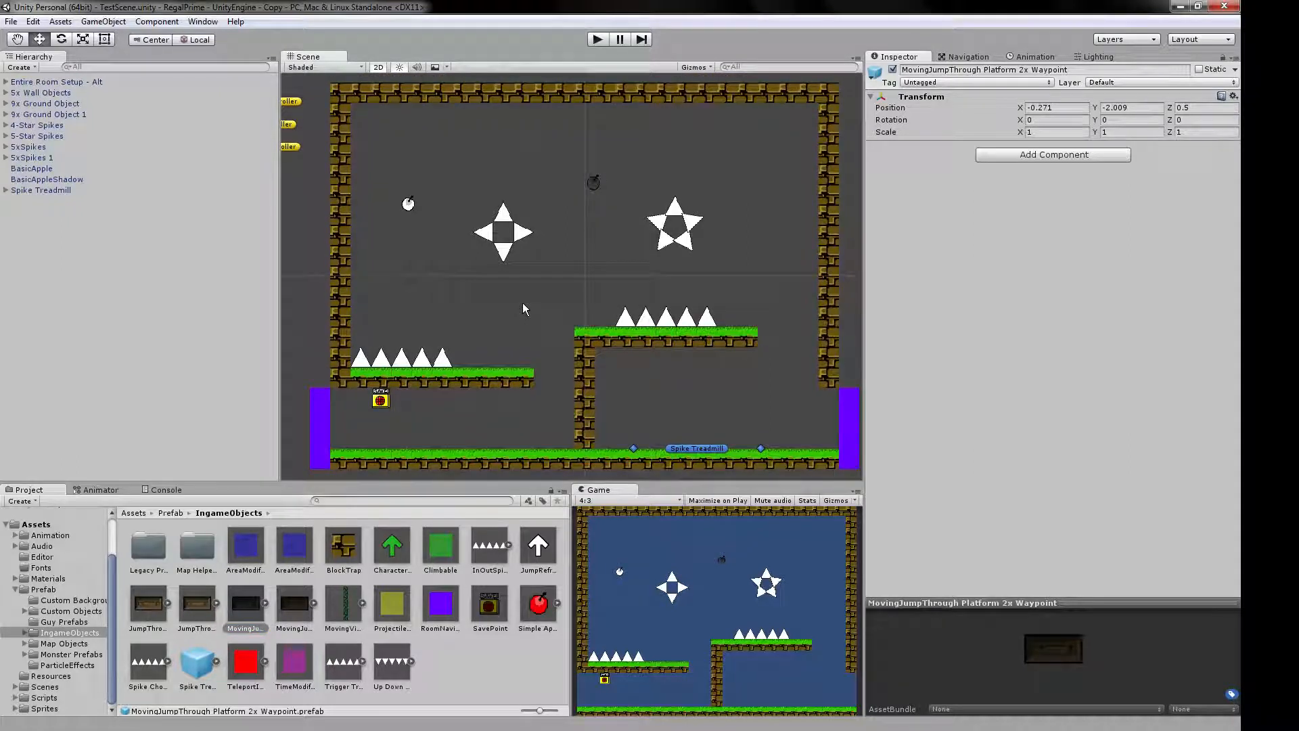
Compare BasicApple with the SavePoint prefab by trying the SpriteShadow material on the apple, and set it back to Sprites-Default.
click(493, 608)
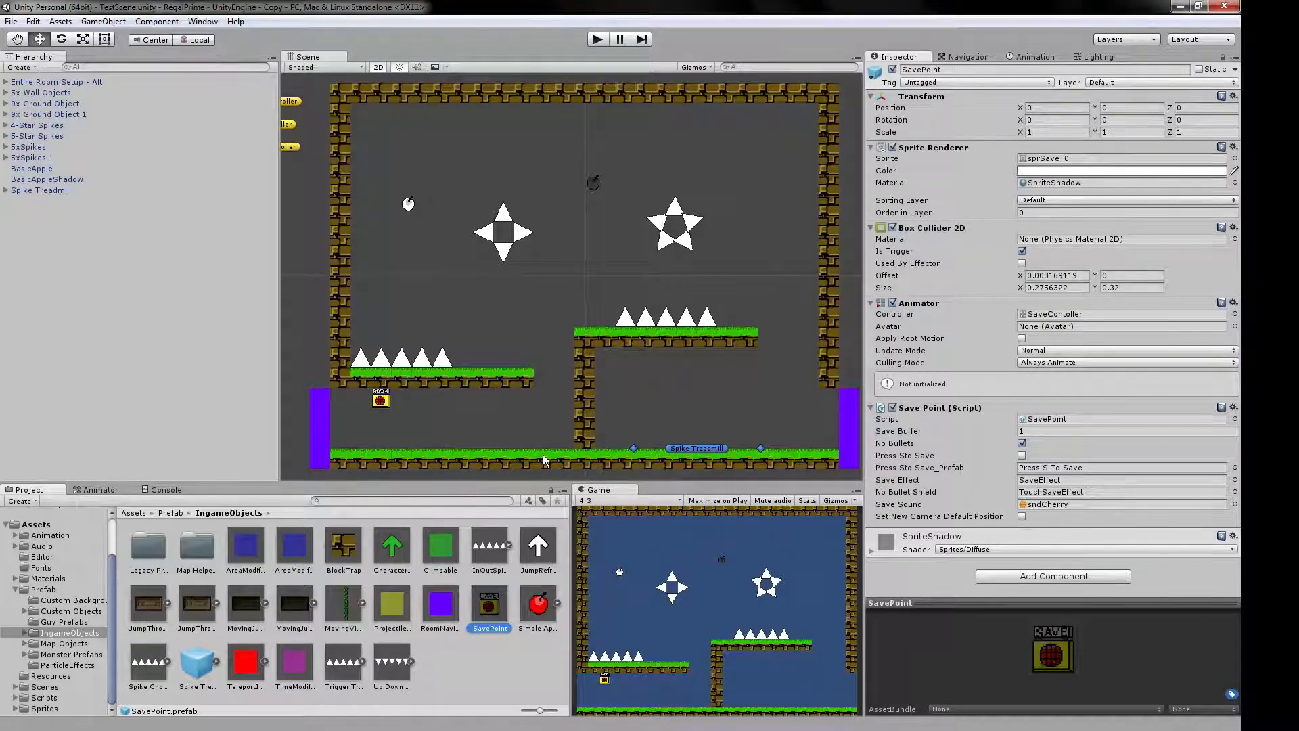
click(409, 204)
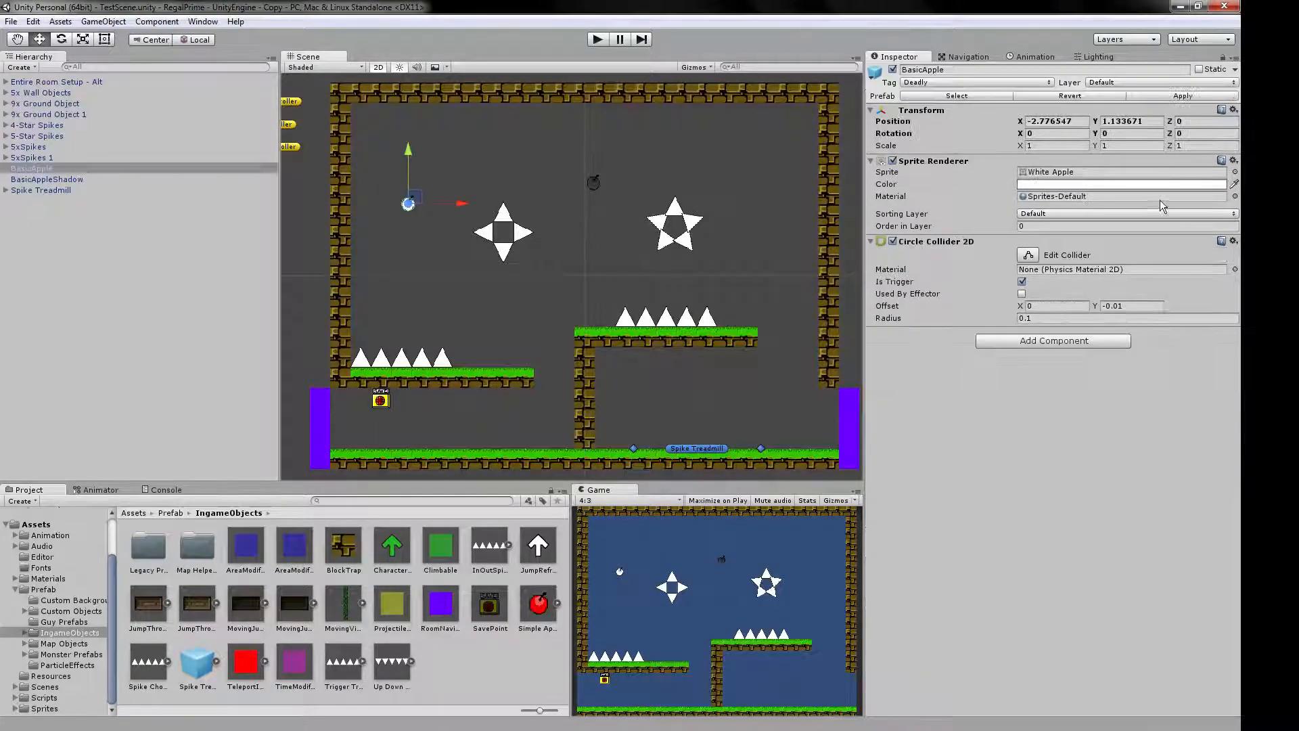
click(1234, 197)
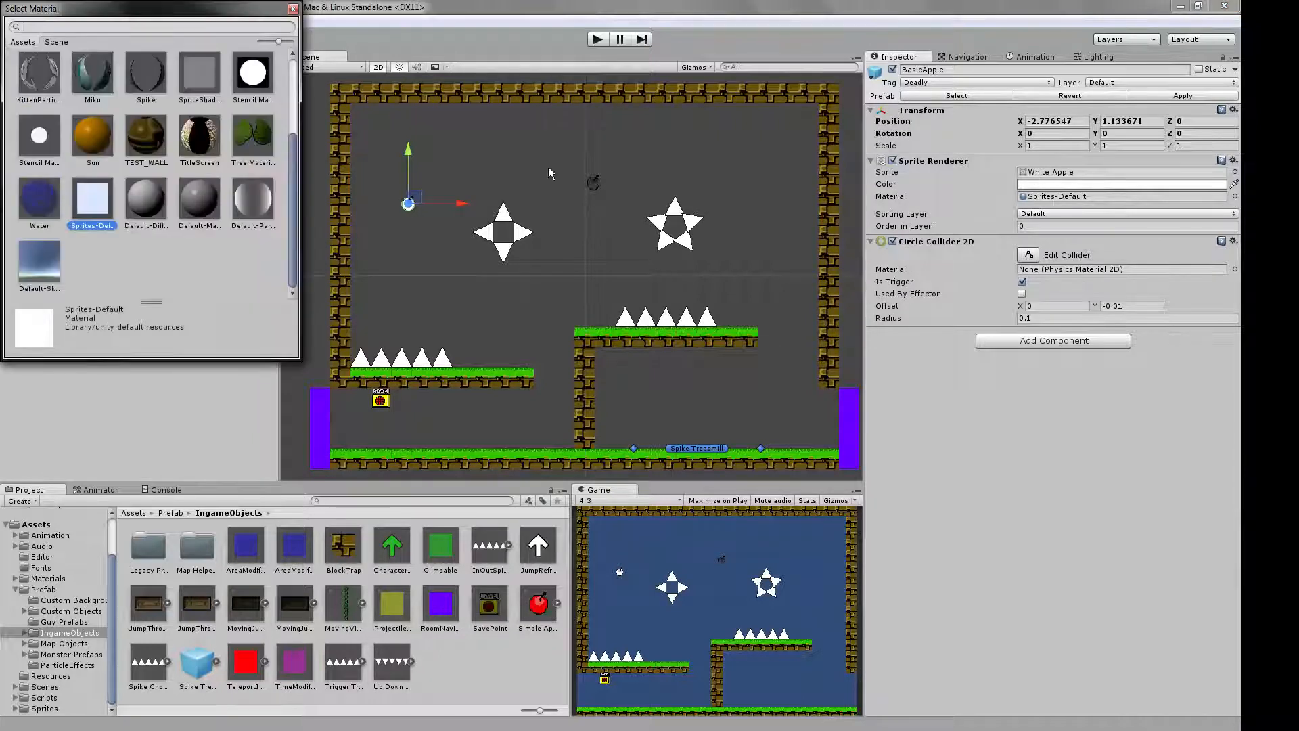
click(207, 82)
click(94, 223)
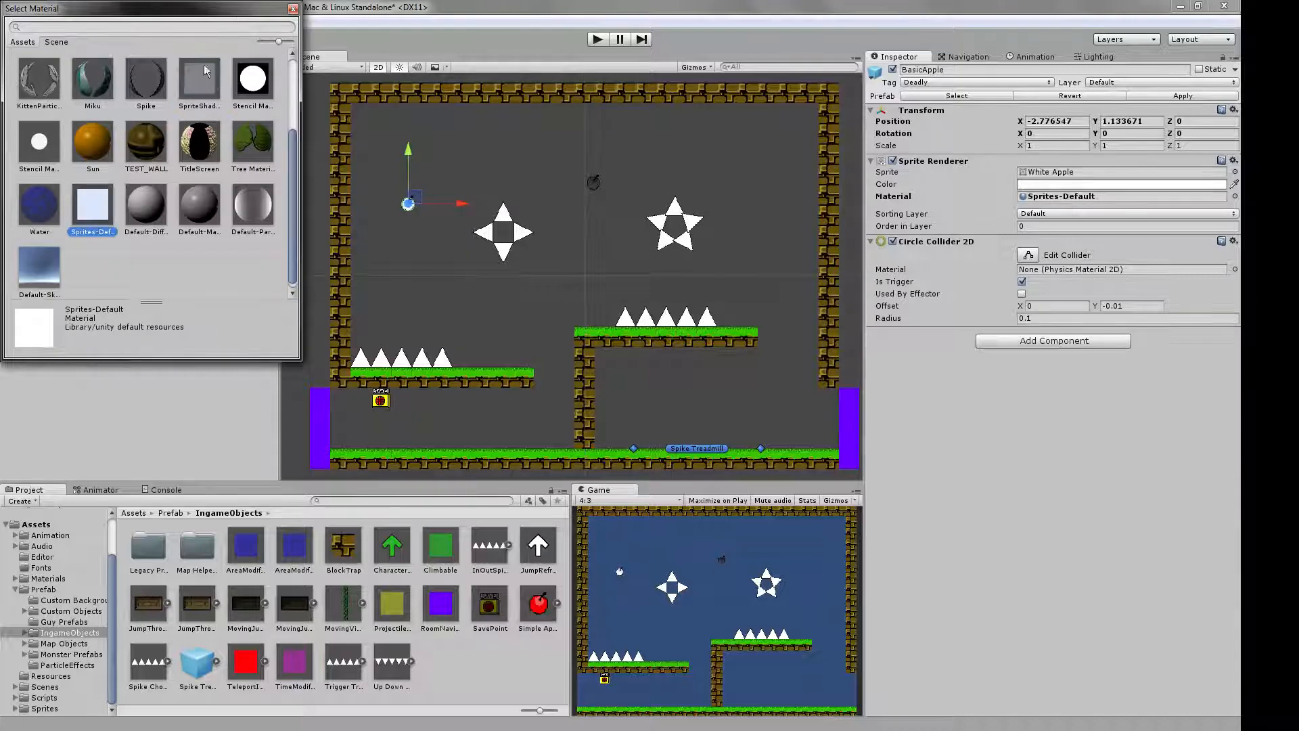
click(208, 85)
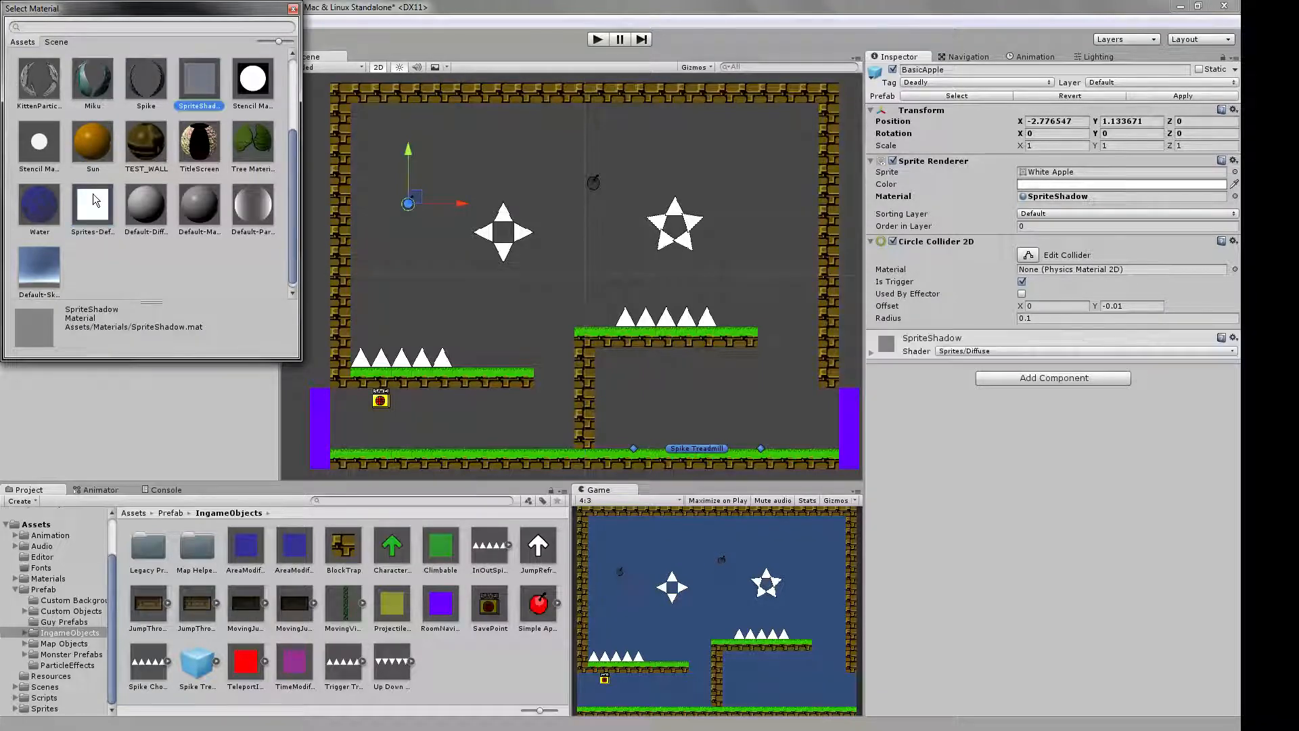
click(88, 210)
click(198, 95)
click(94, 213)
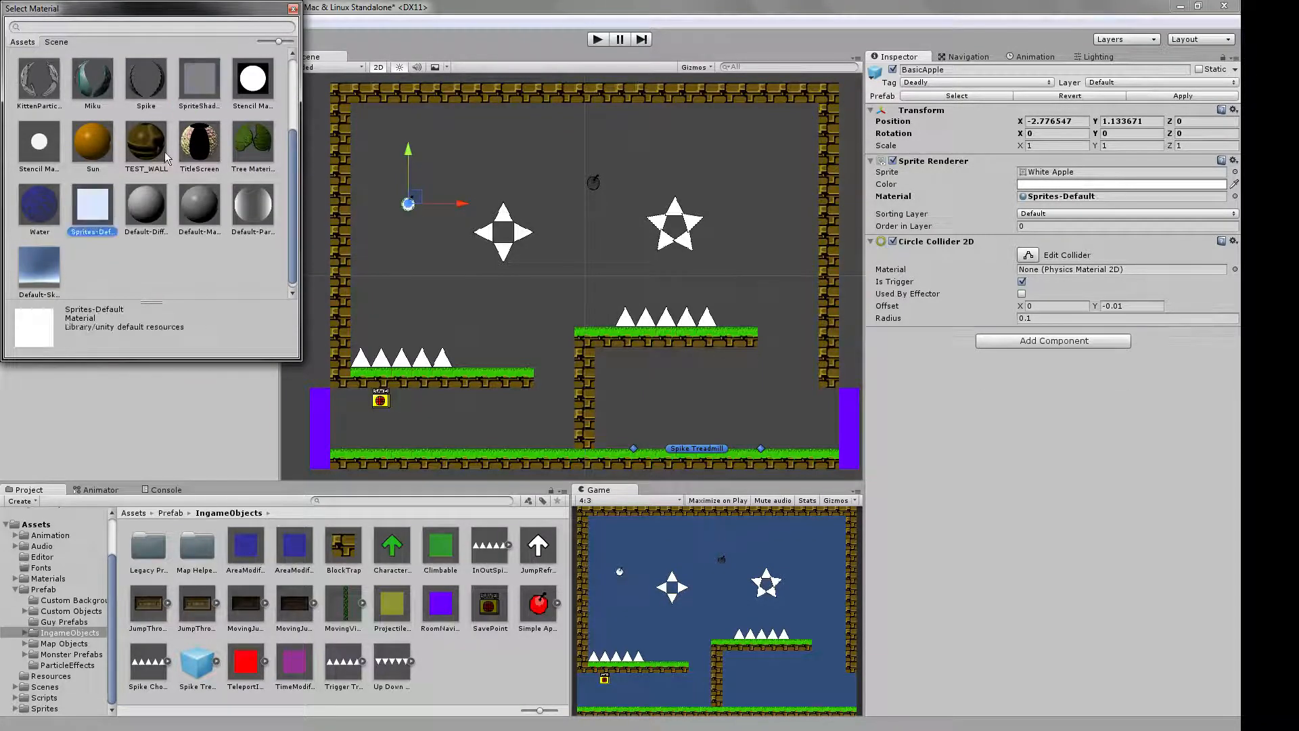
click(293, 9)
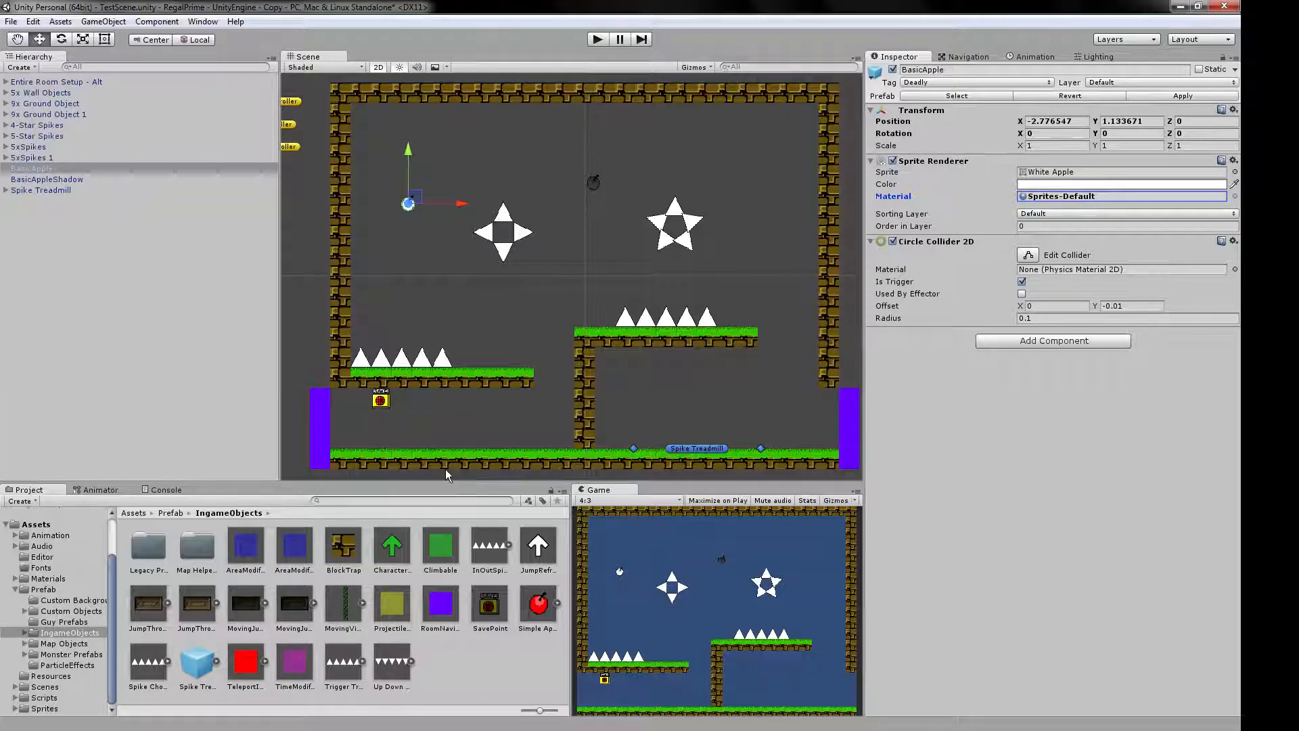
Look through the Map Objects prefab folder and its Dangerous subfolder.
click(64, 643)
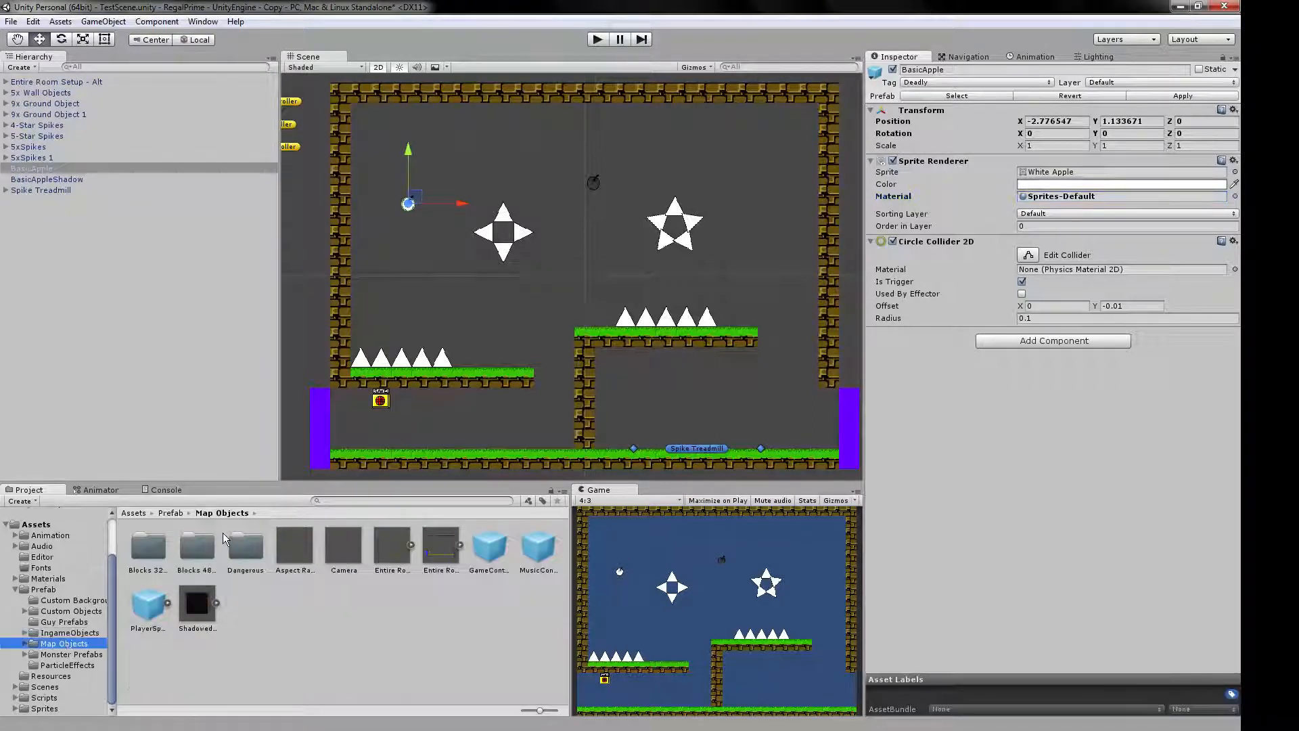
click(26, 644)
scroll(61, 649, down, 1)
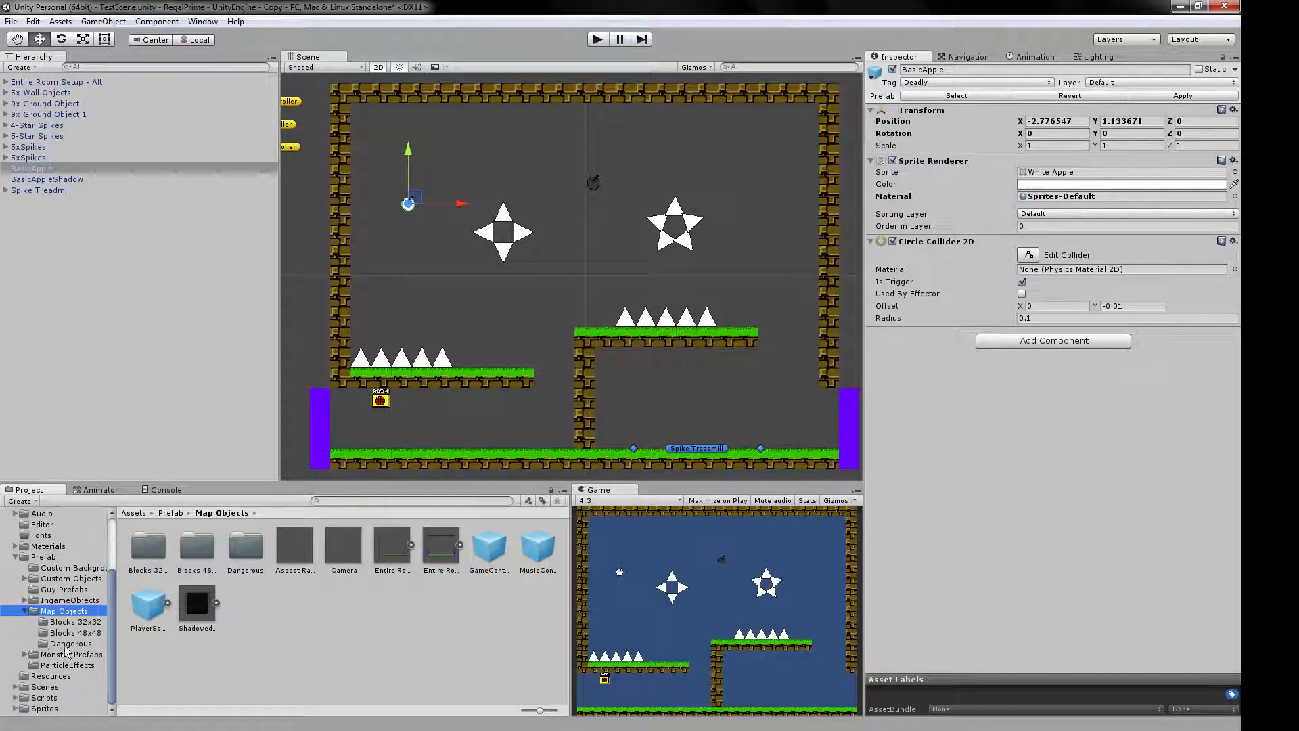
click(63, 645)
click(25, 611)
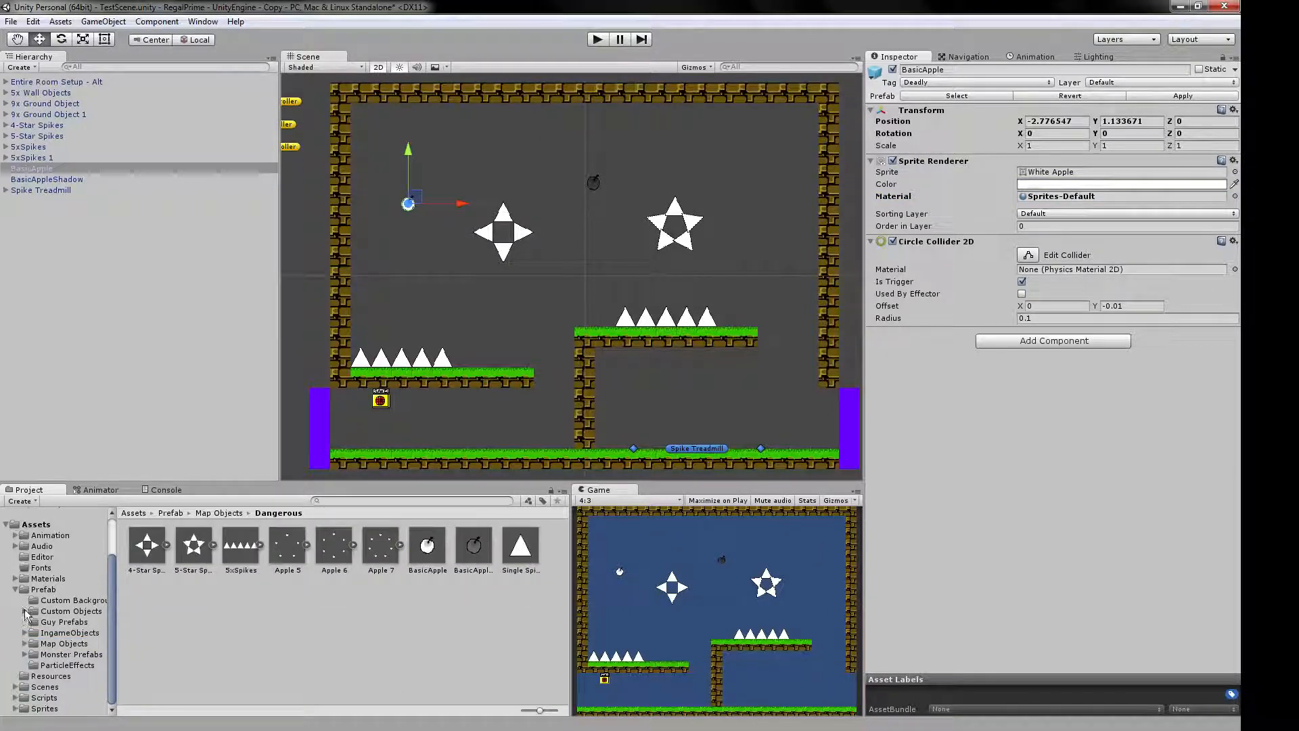
Examine the Ground Monster Setup prefab in Monster Prefabs, including its HP Module and Ground AI settings.
click(71, 654)
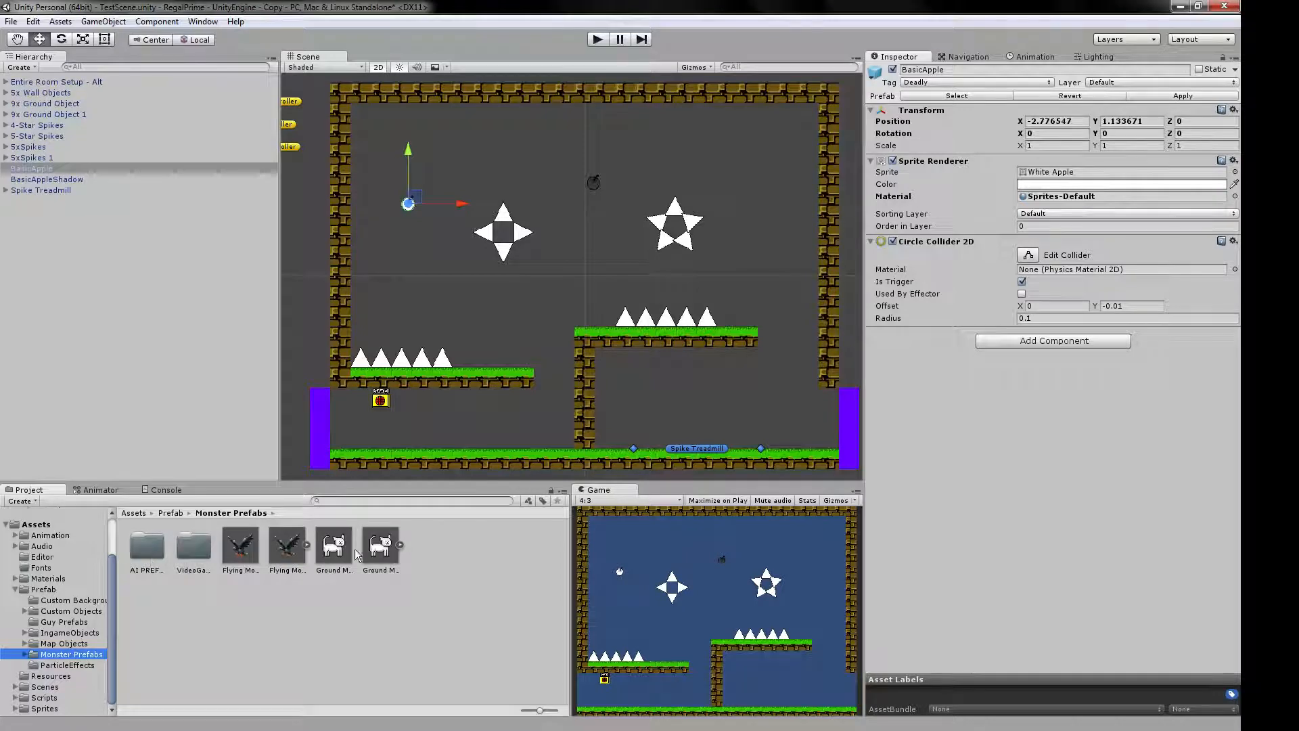
click(354, 550)
scroll(971, 517, down, 5)
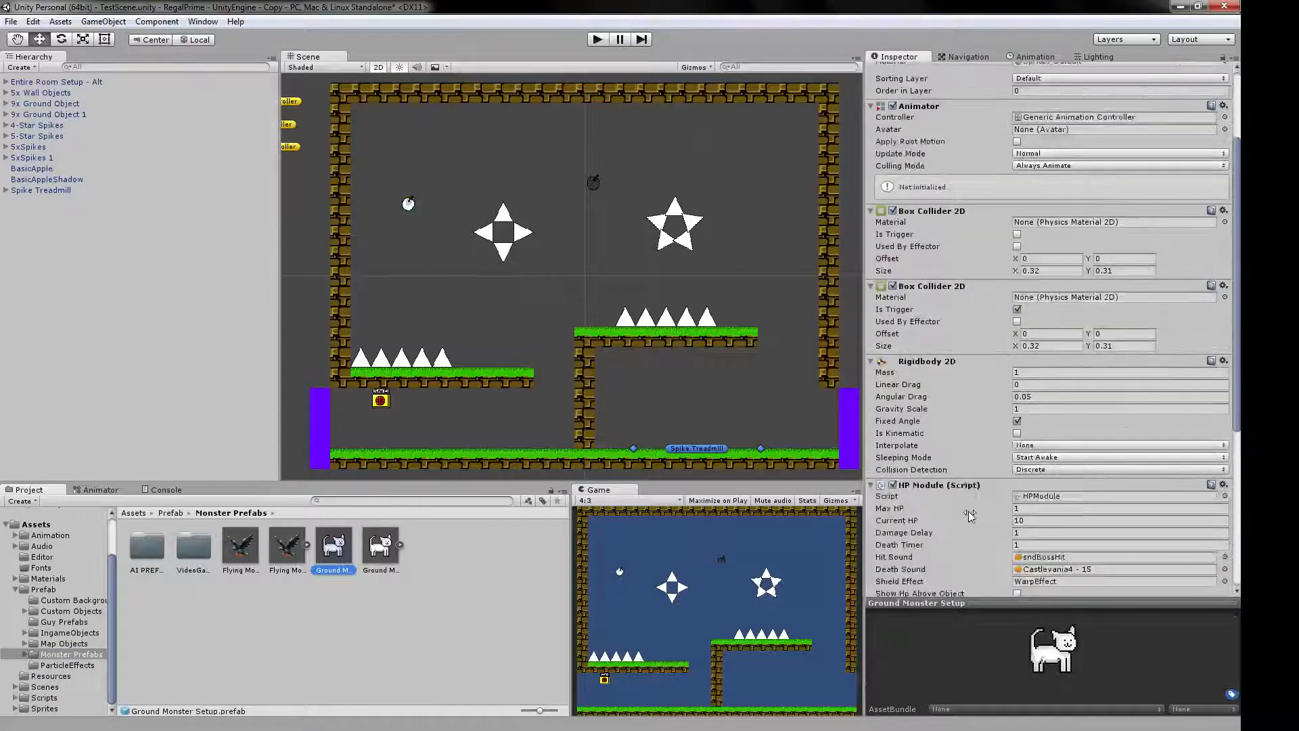
scroll(972, 518, up, 5)
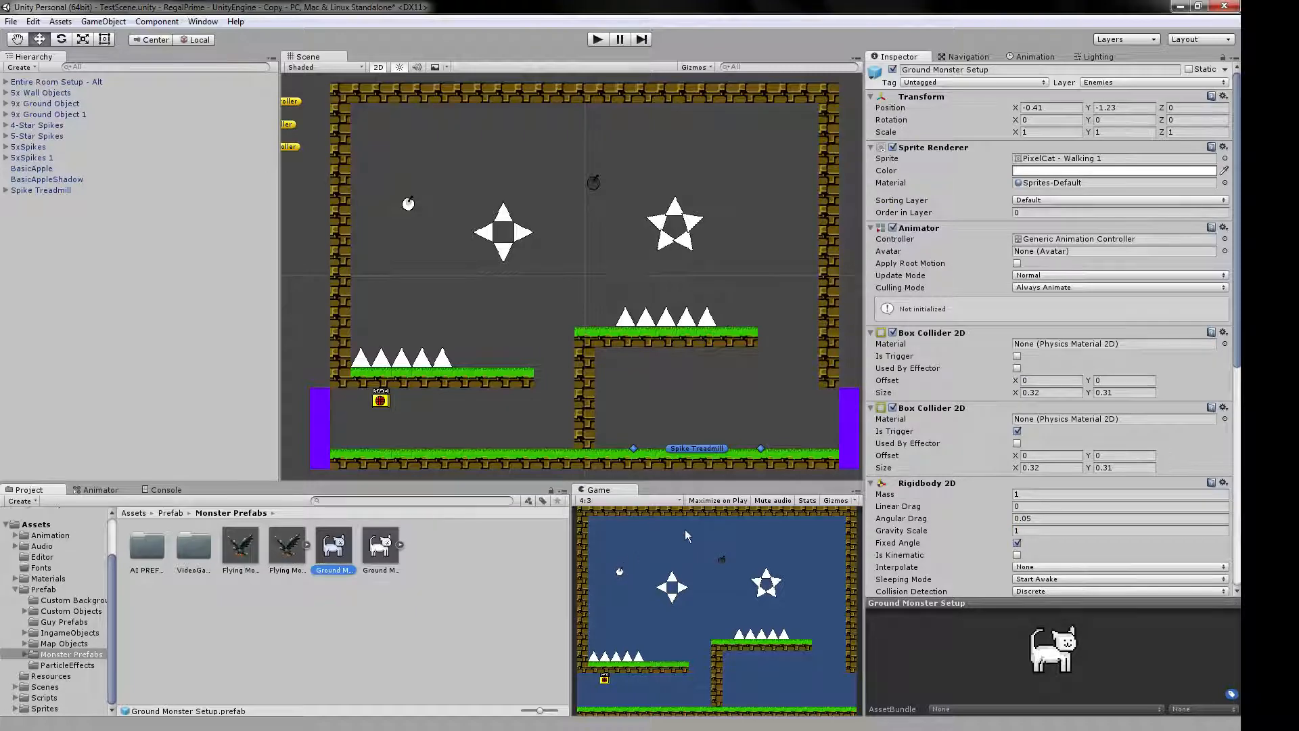
scroll(940, 238, down, 9)
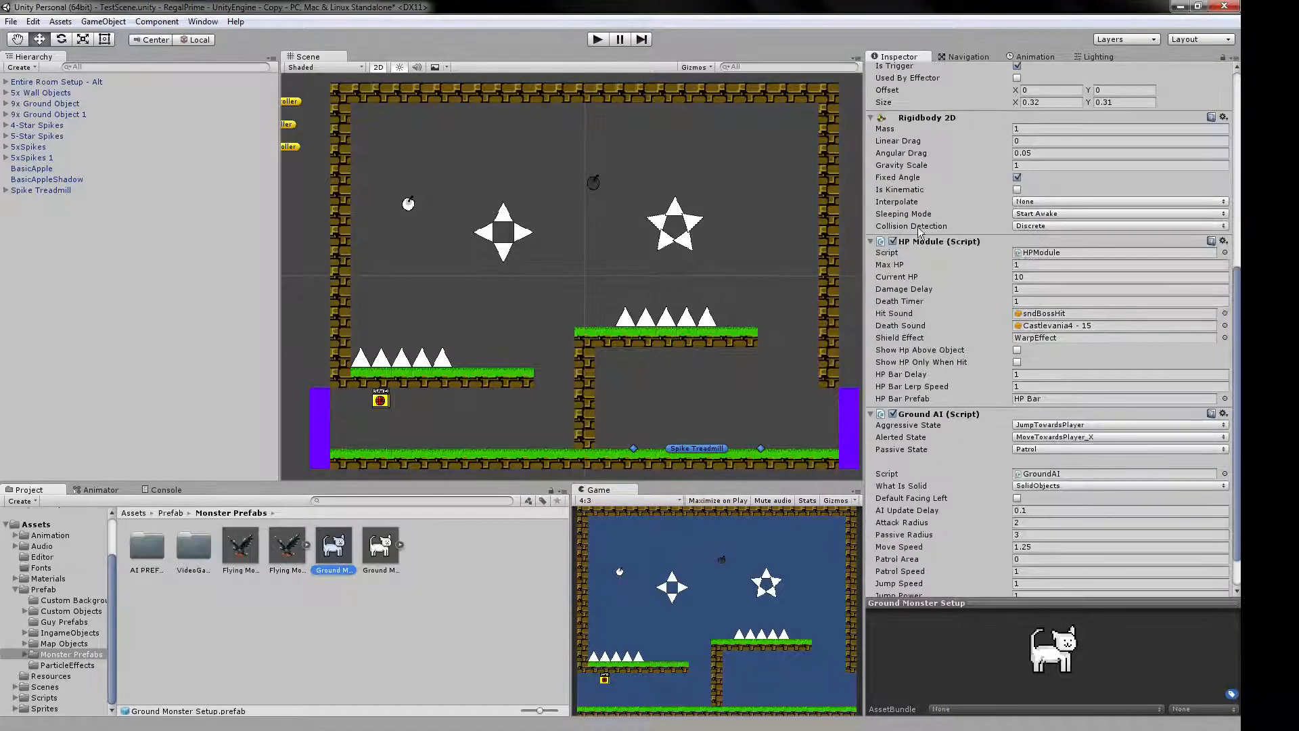
scroll(921, 236, down, 3)
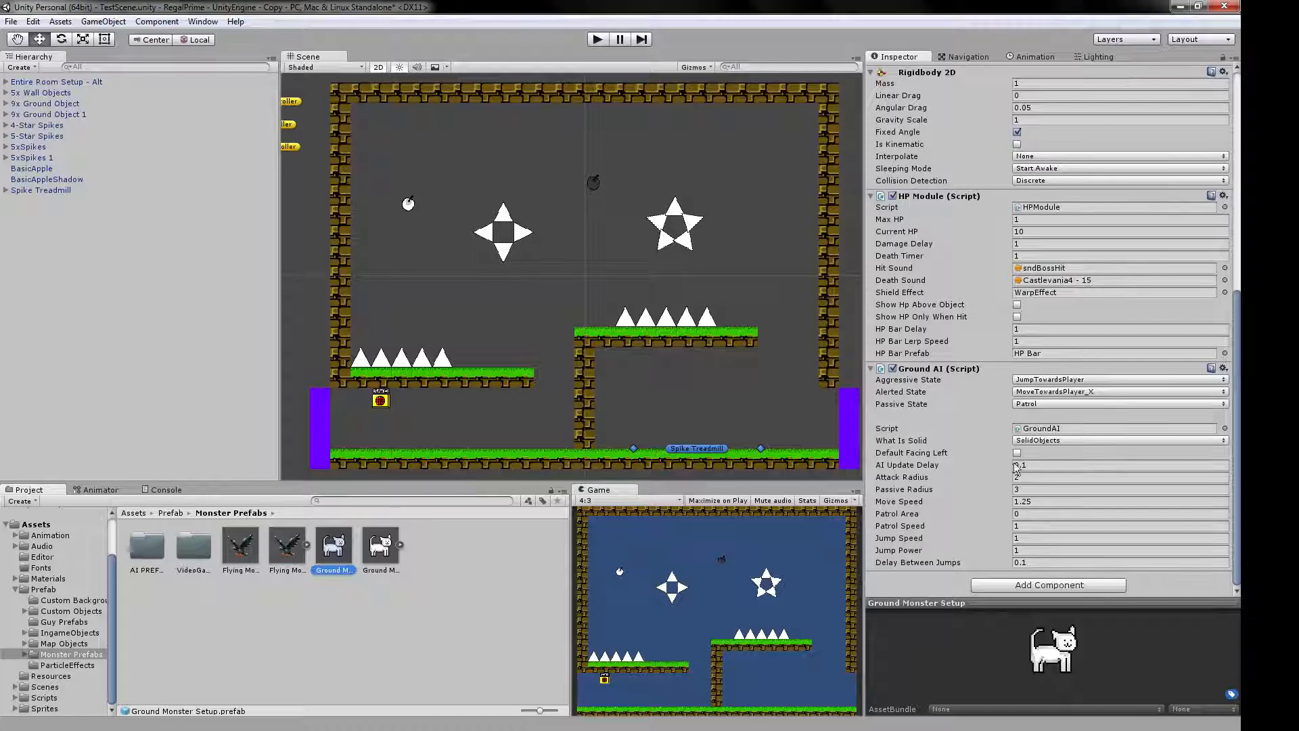
click(1007, 586)
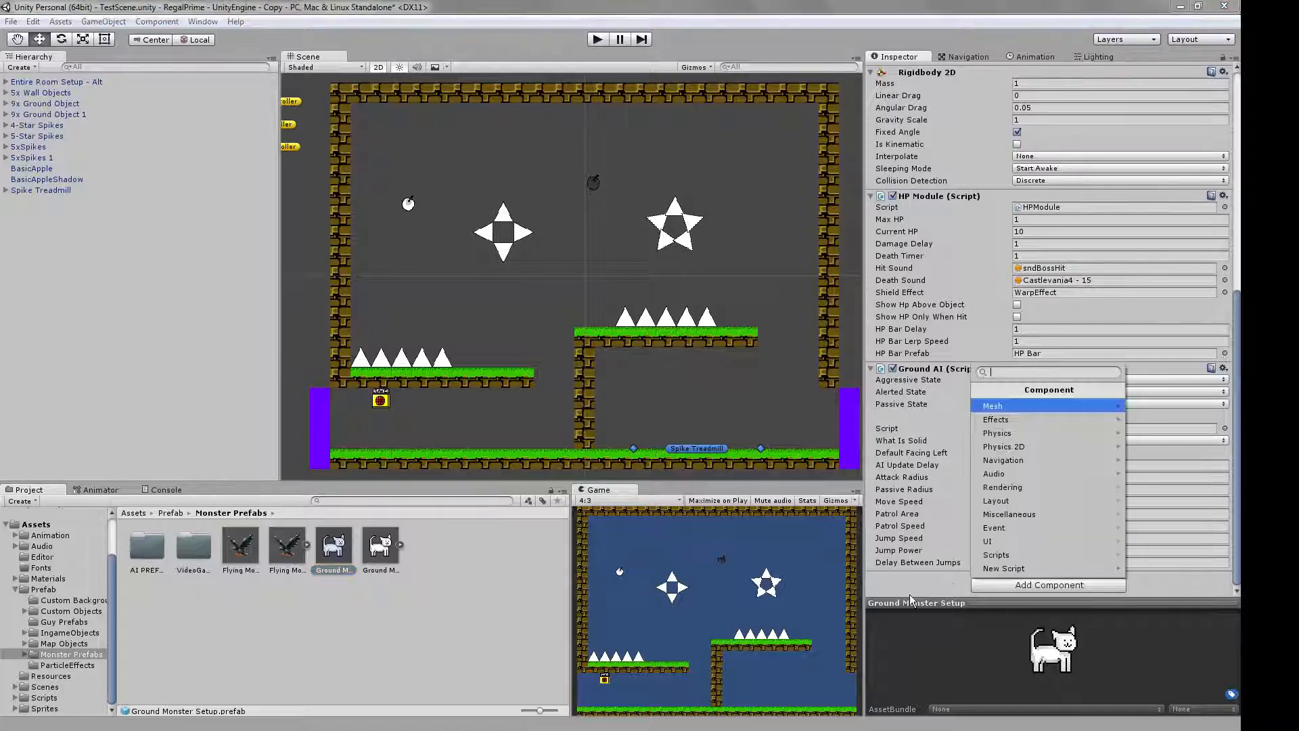
click(914, 600)
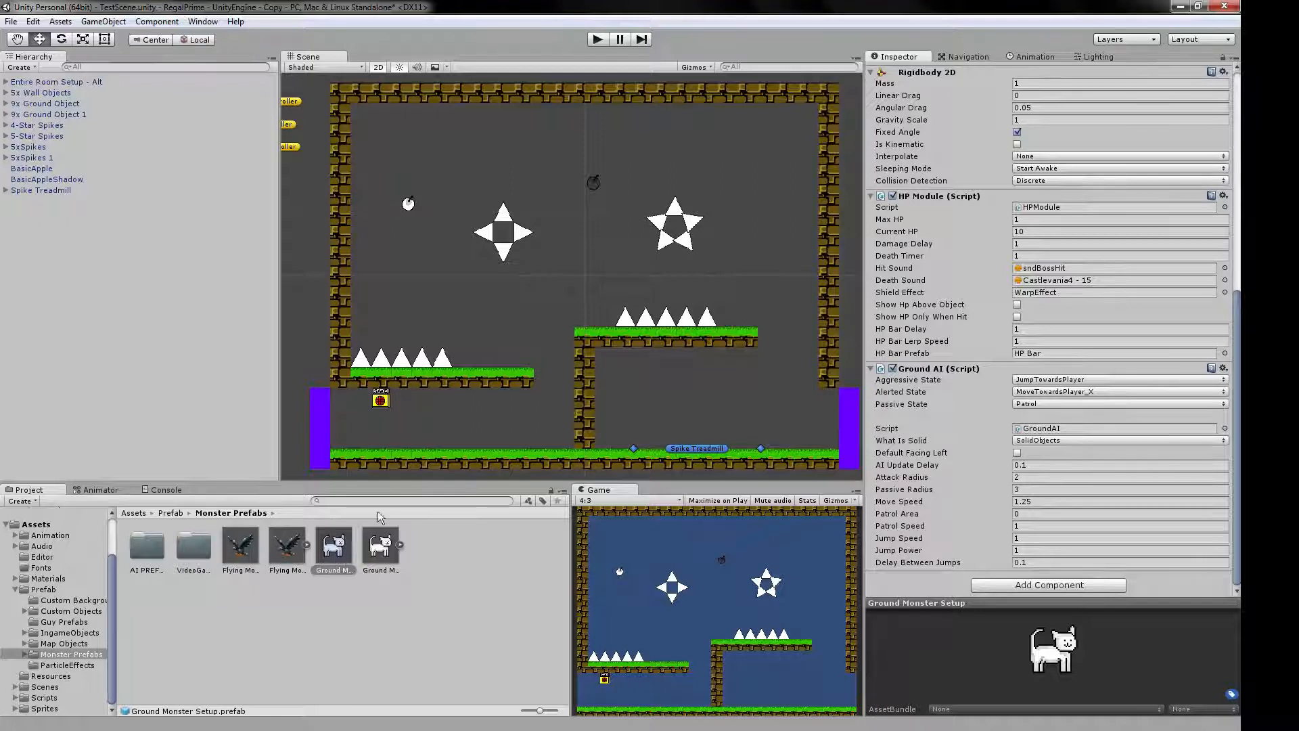
Try the BloodParticle effect from ParticleEffects in the gap between the platforms, and delete it.
click(67, 665)
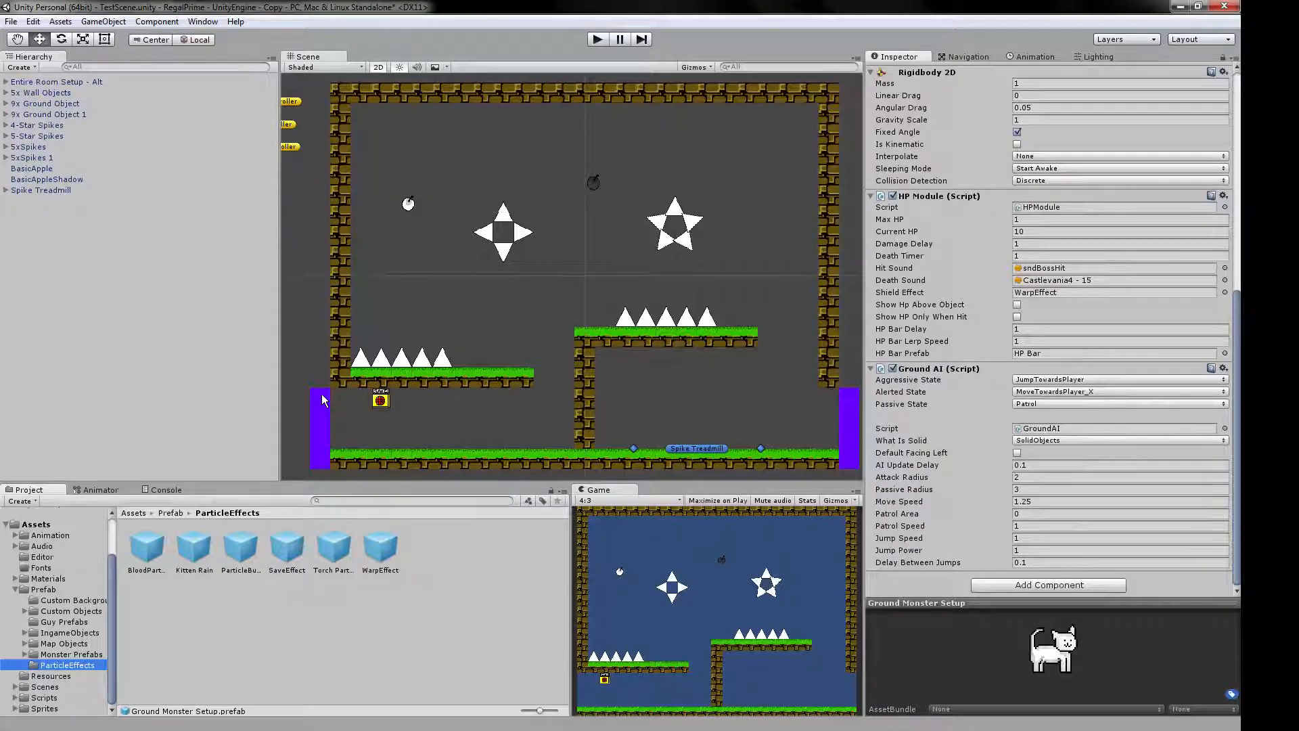
drag(149, 551, 526, 308)
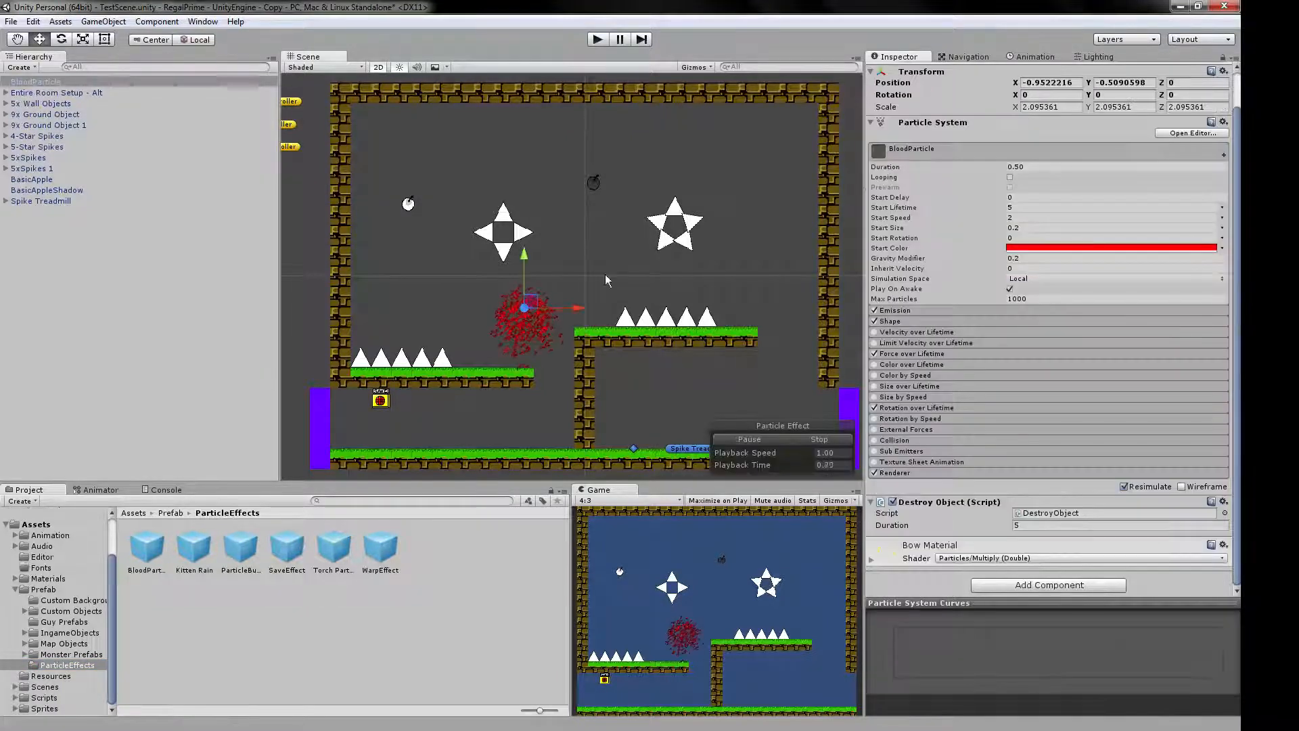
key(Delete)
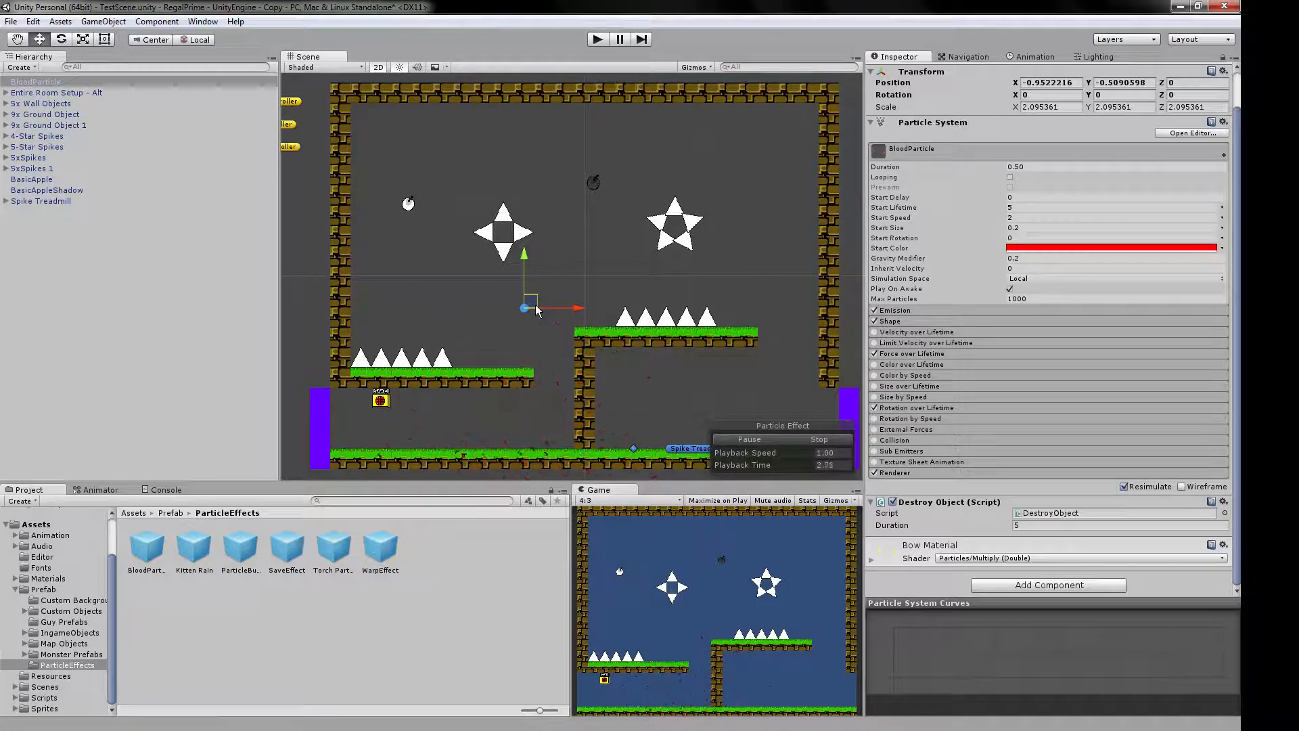
Open the I Wanna Help the Cat folder inside Scenes and display its scenes as small icons.
click(14, 590)
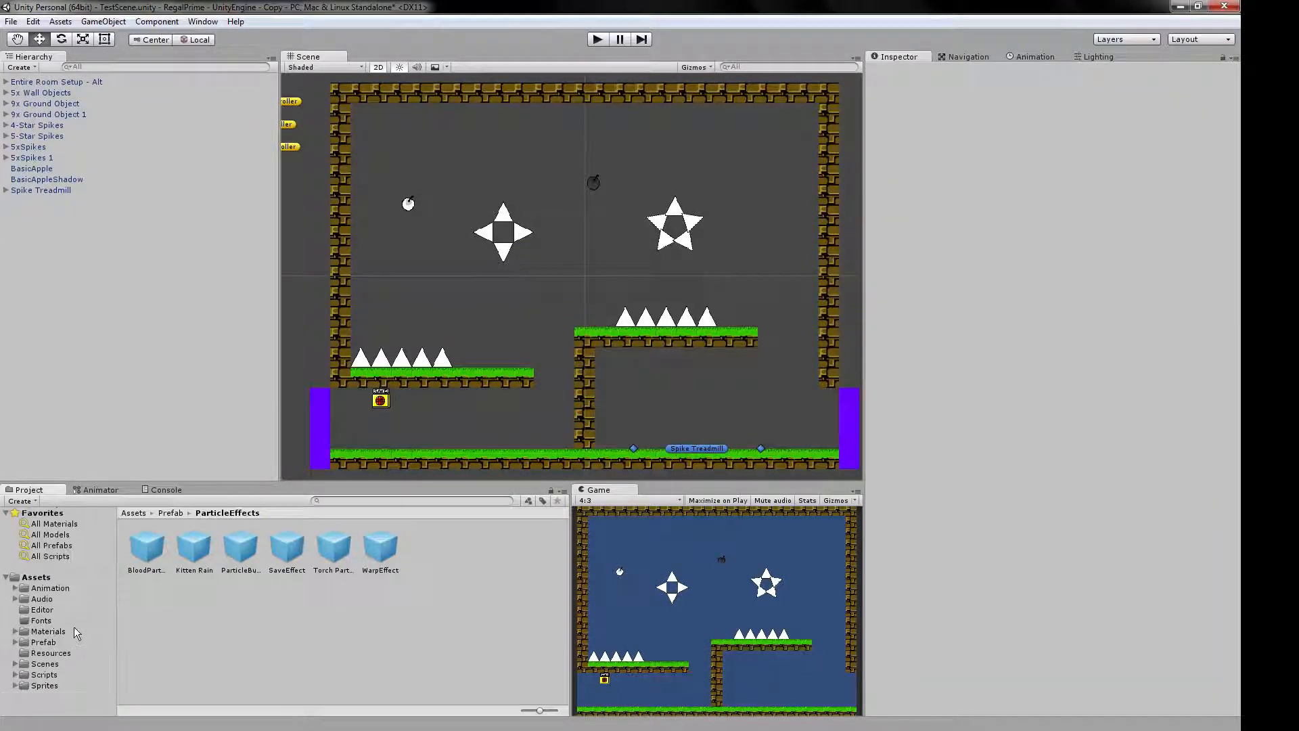
click(53, 654)
click(44, 663)
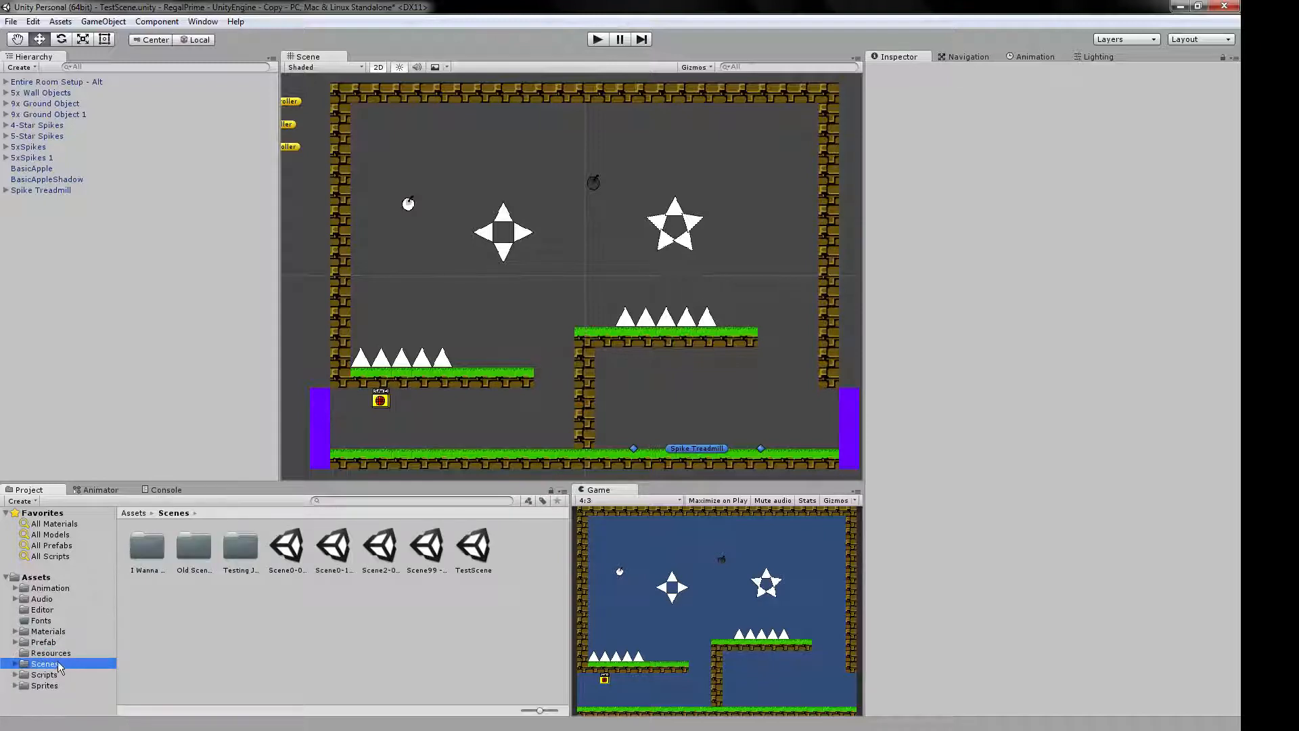
click(156, 572)
drag(547, 710, 507, 710)
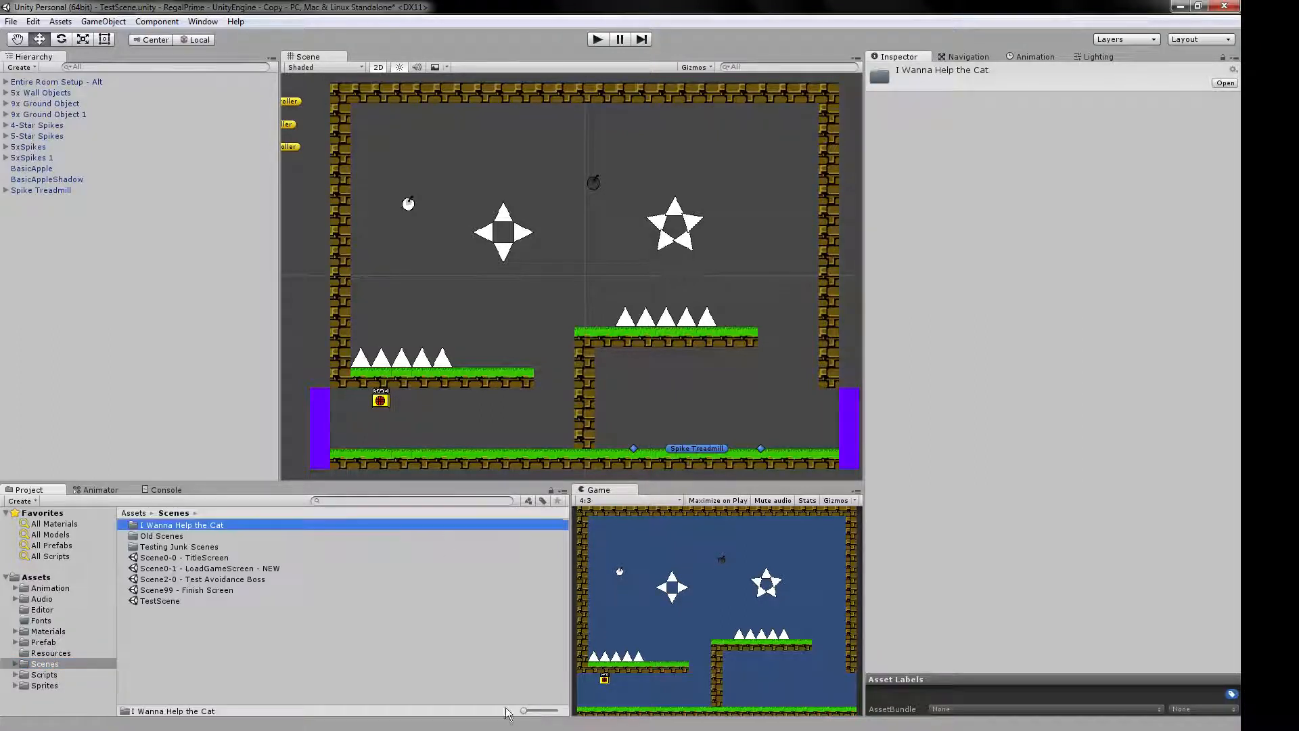
double_click(172, 525)
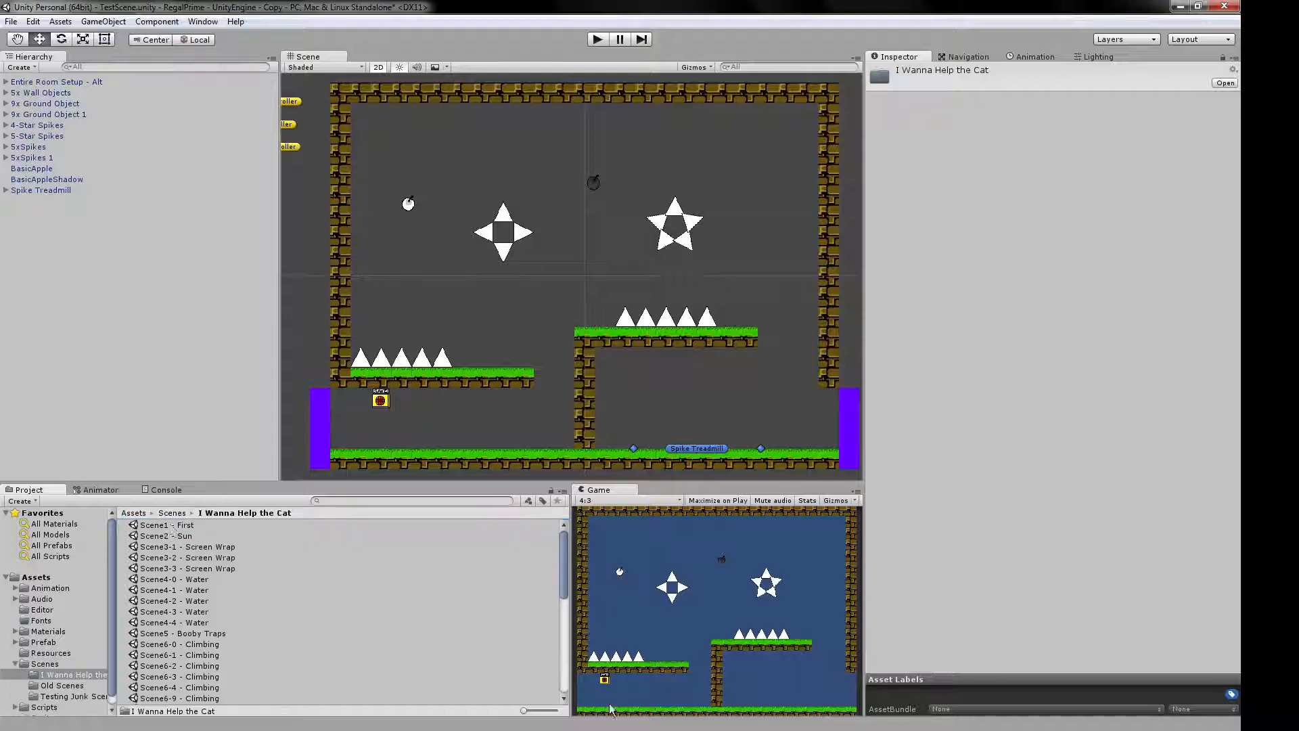
drag(525, 711, 534, 716)
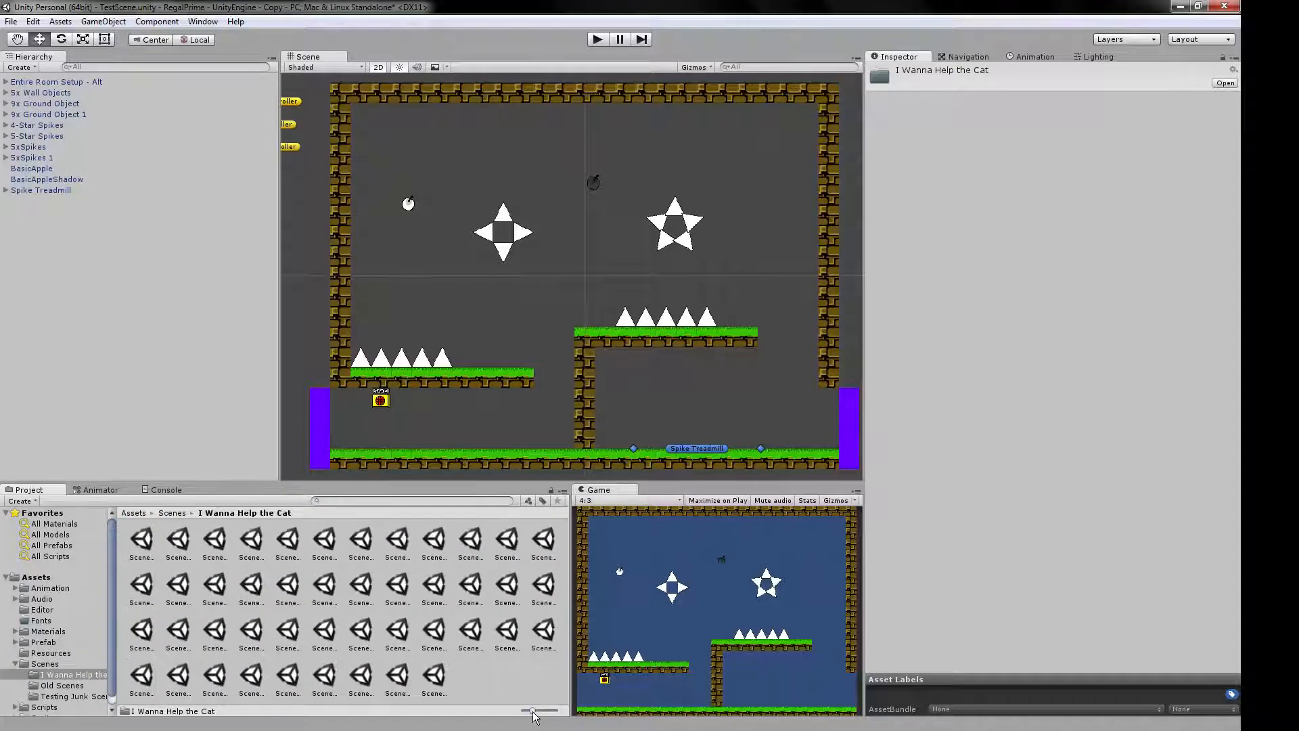
Load the Scene4-1 - Water scene from I Wanna Help the Cat and start running it in play mode.
double_click(142, 545)
click(646, 401)
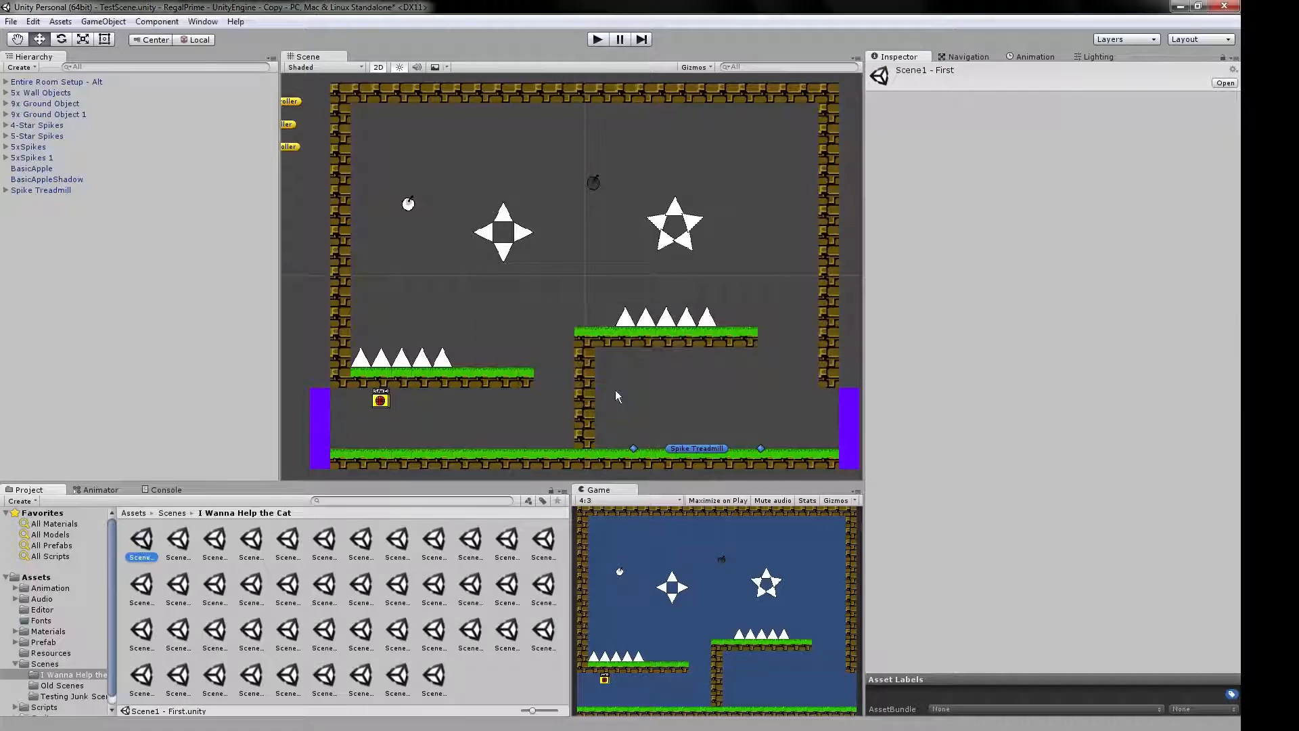
double_click(362, 539)
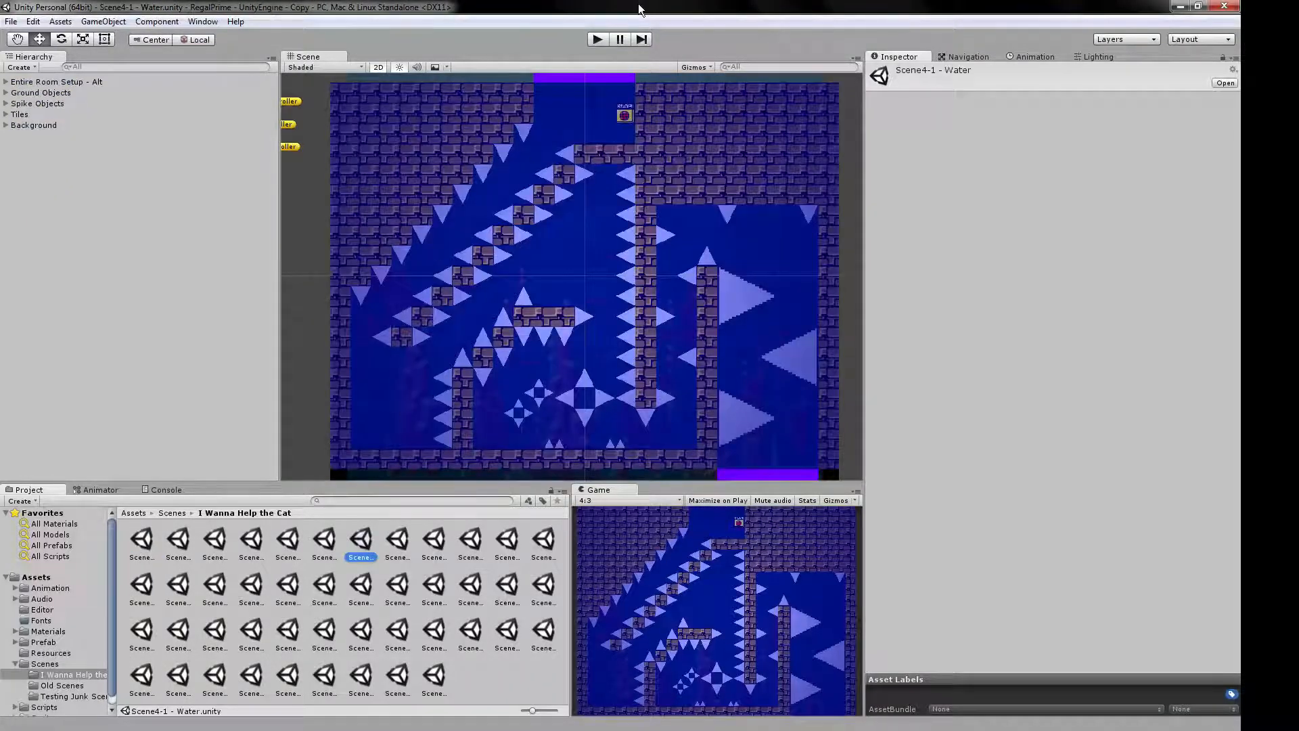
click(598, 39)
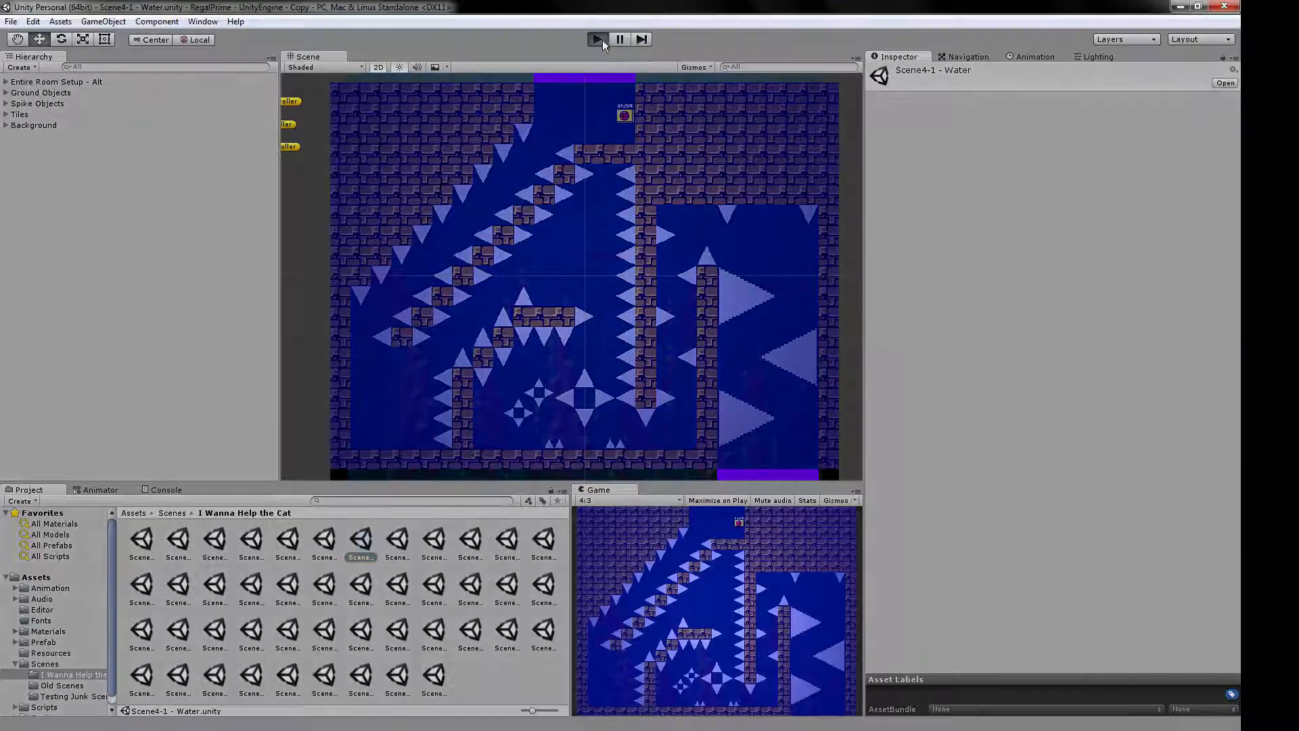
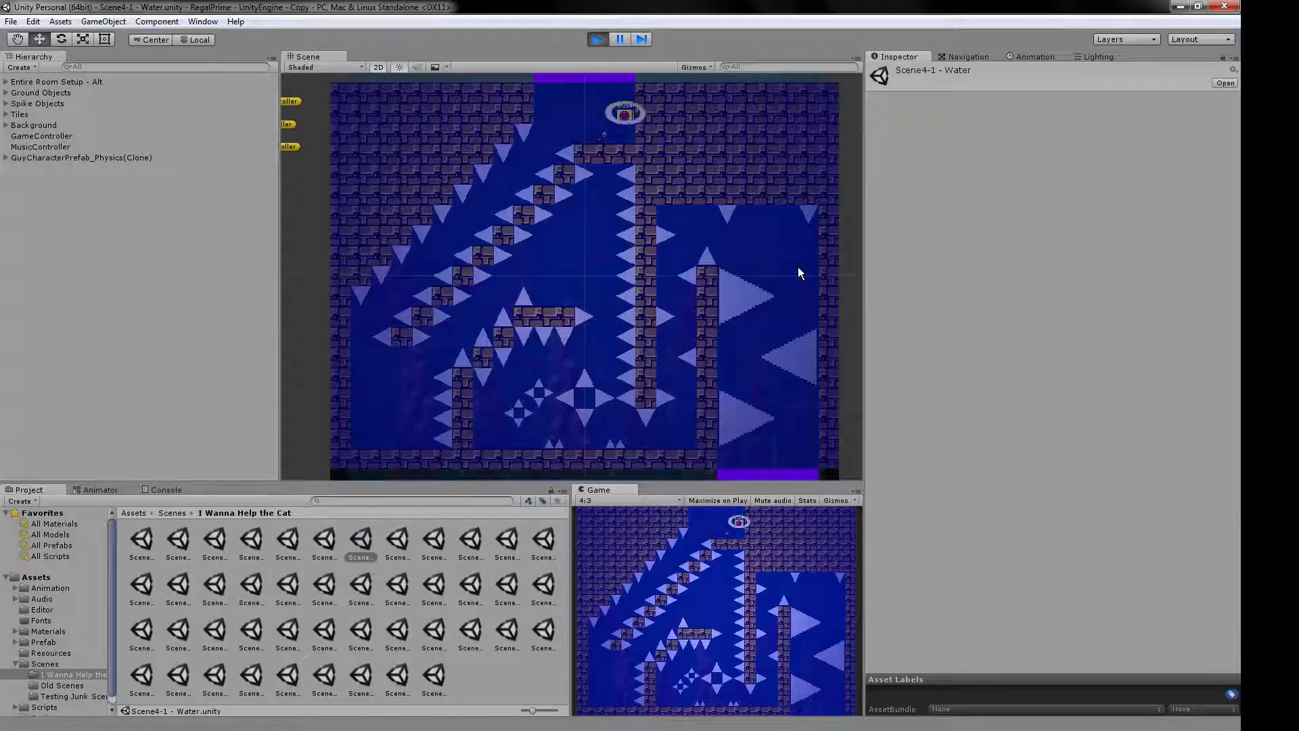
Stop the play test and move Scene4-1 - Water directly above TestScene in the build's scene order.
click(597, 40)
click(11, 21)
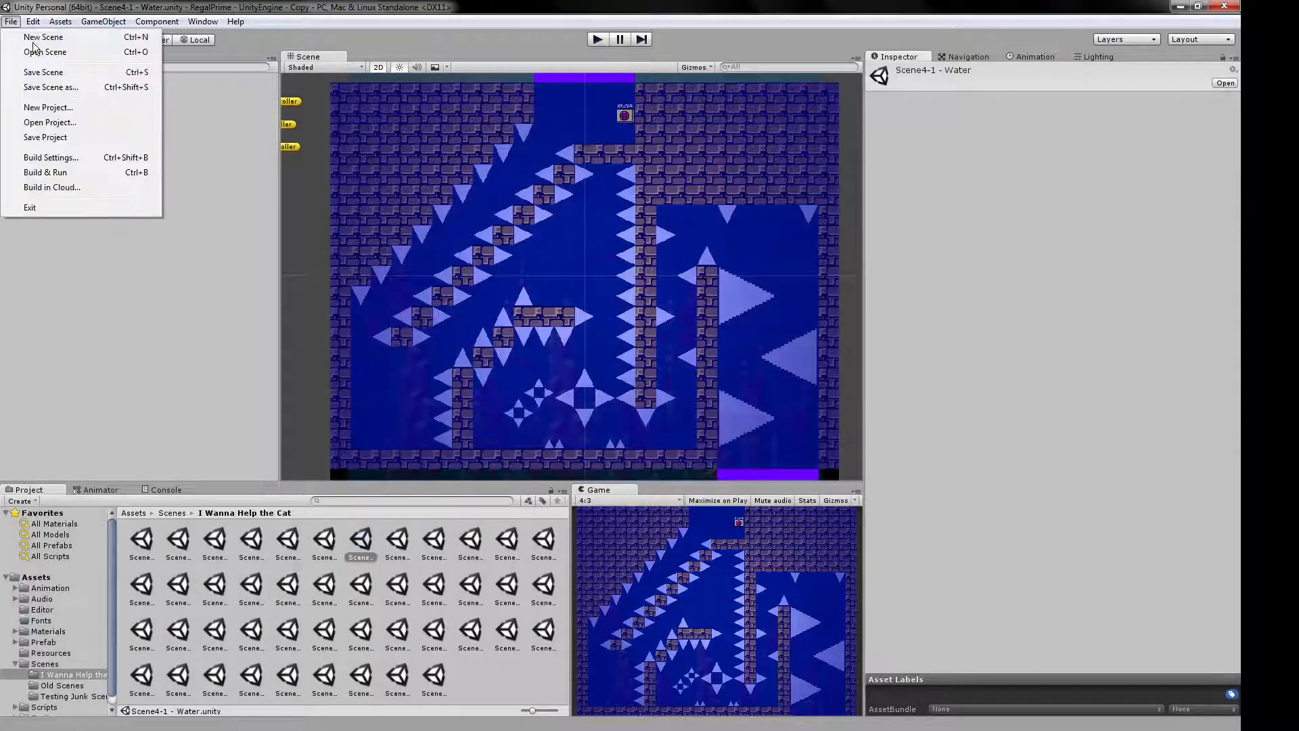
click(54, 157)
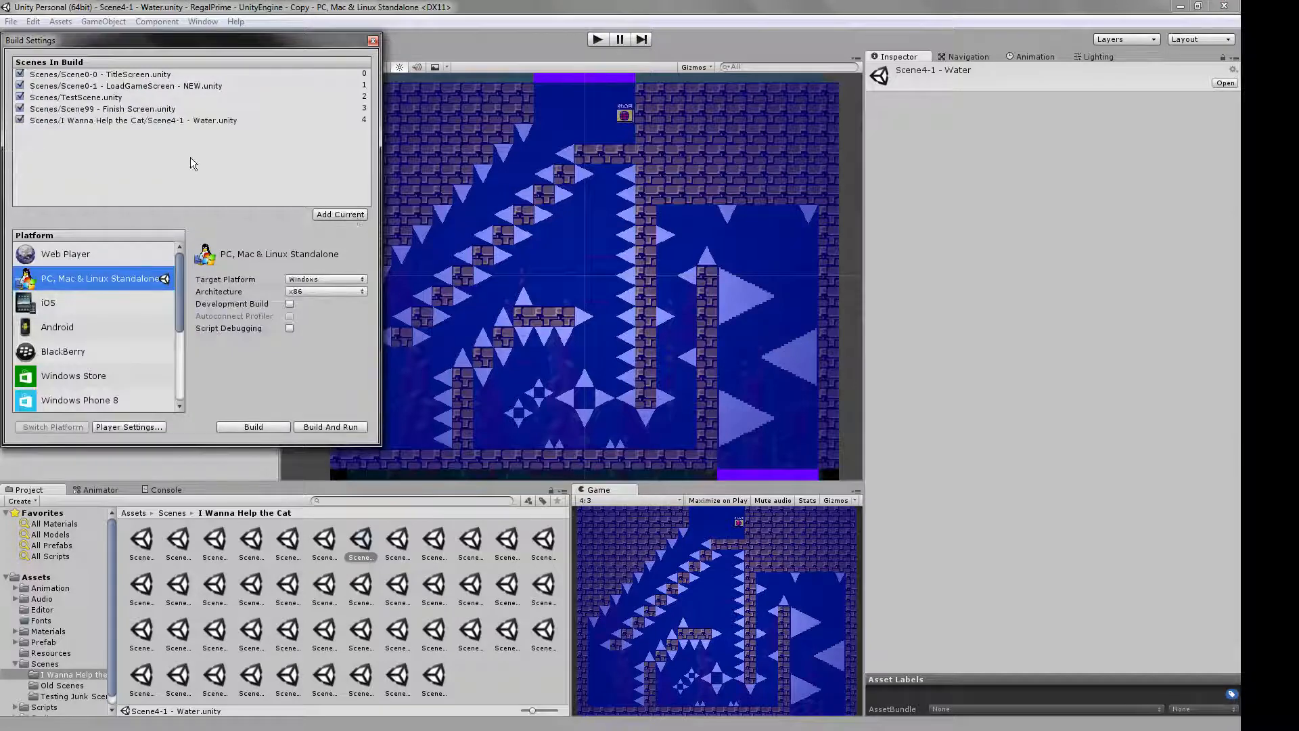
click(77, 120)
drag(86, 128, 203, 94)
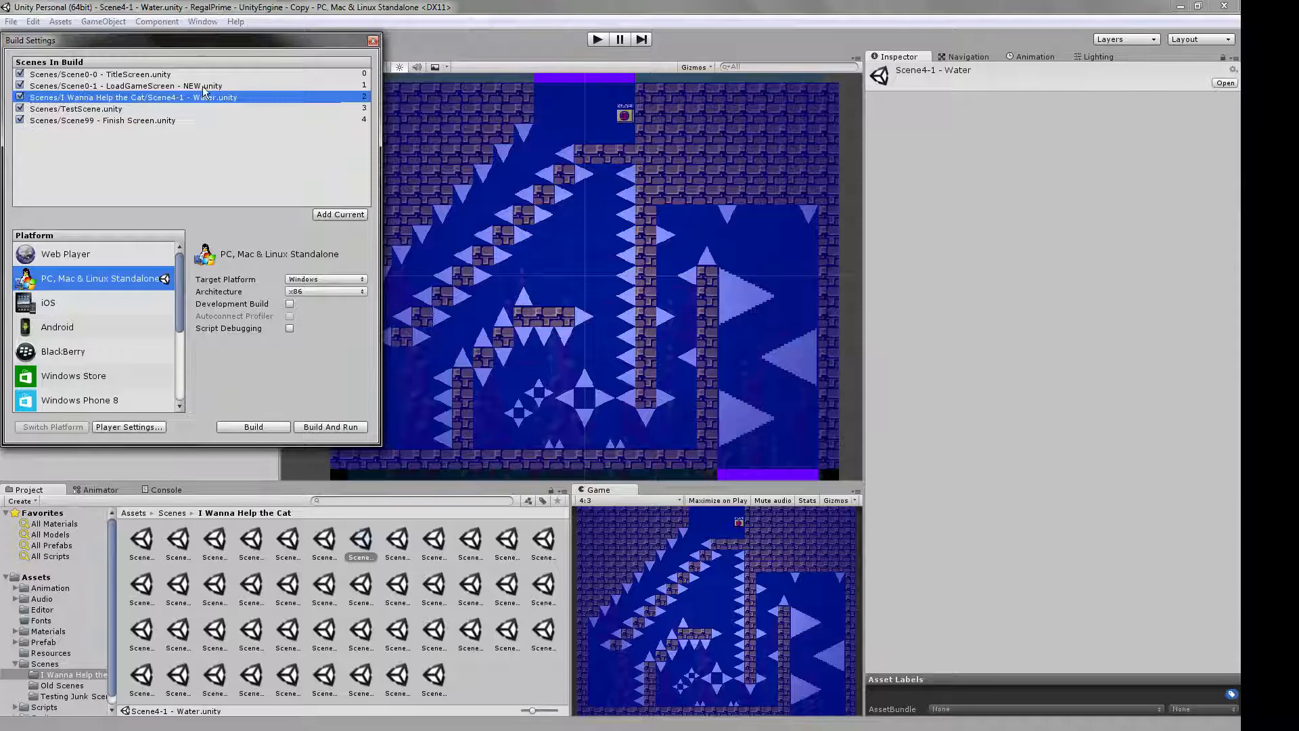
click(373, 41)
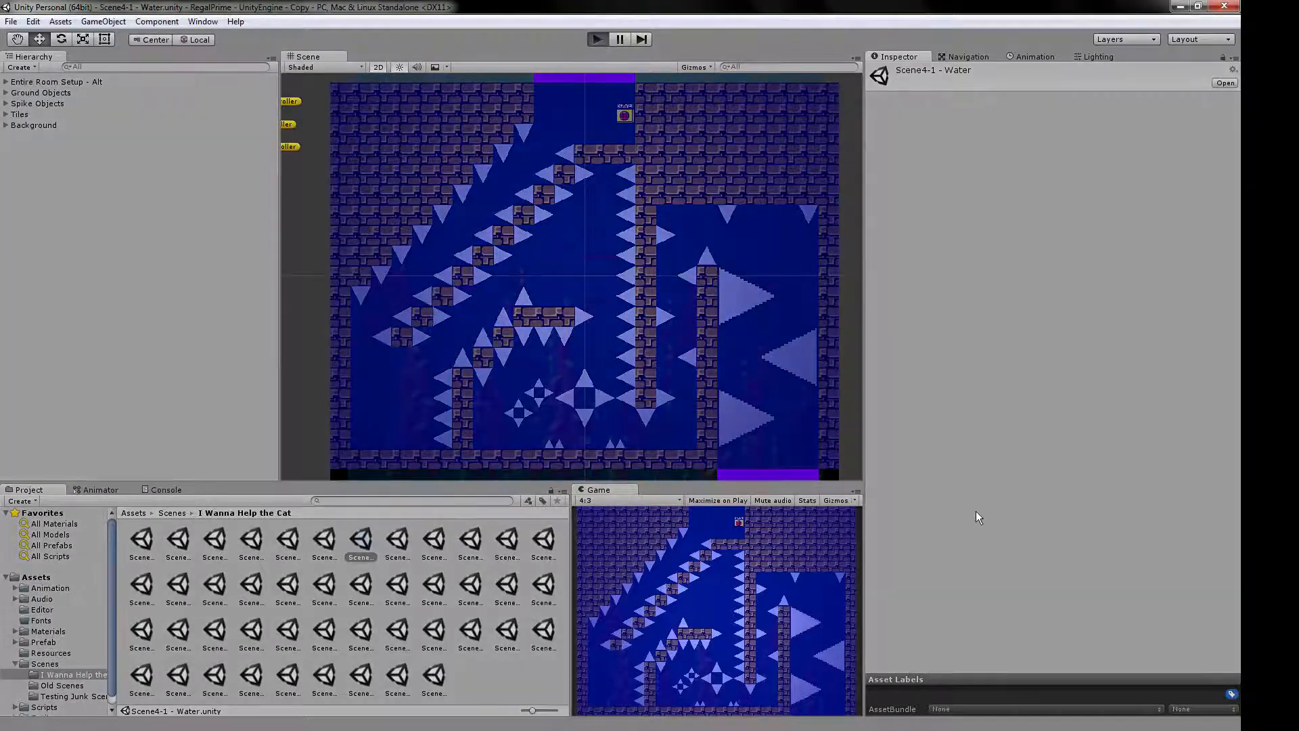
Play-test the water scene, restart the game to the save slot screen, and stop the run.
key(ctrl+p)
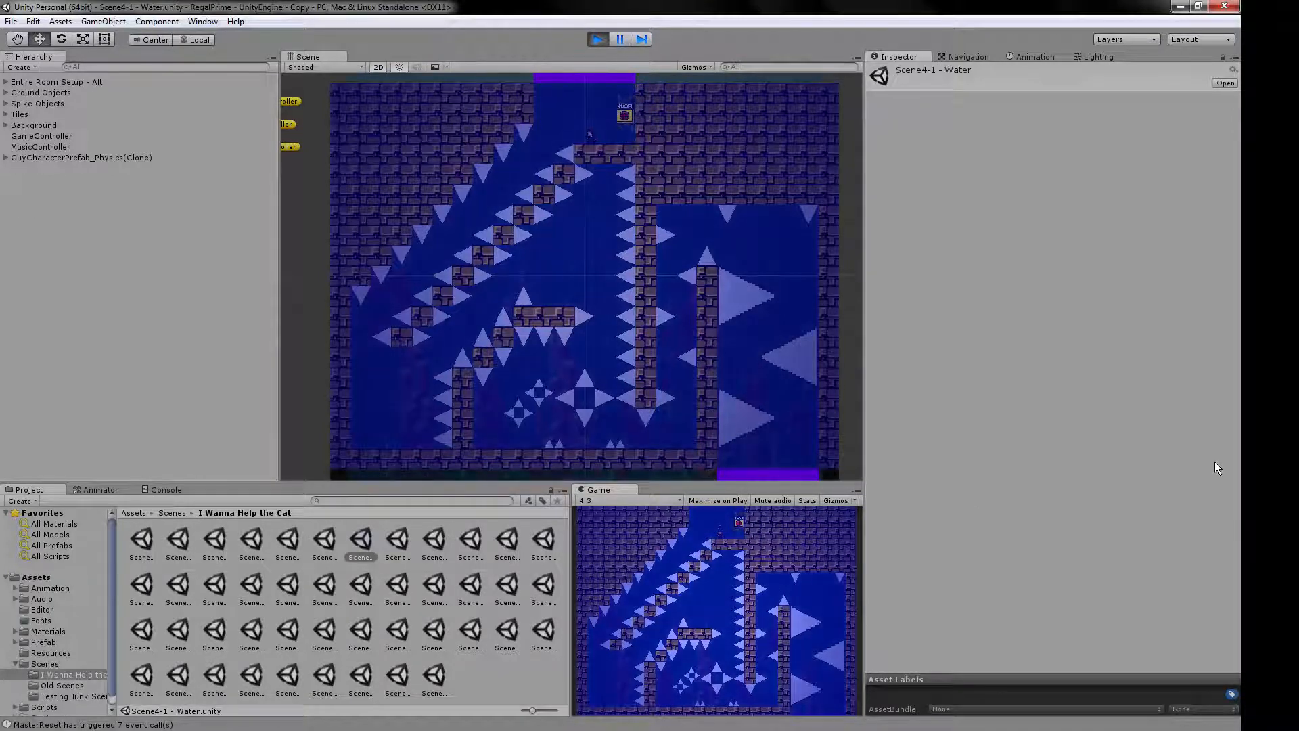
key(F2)
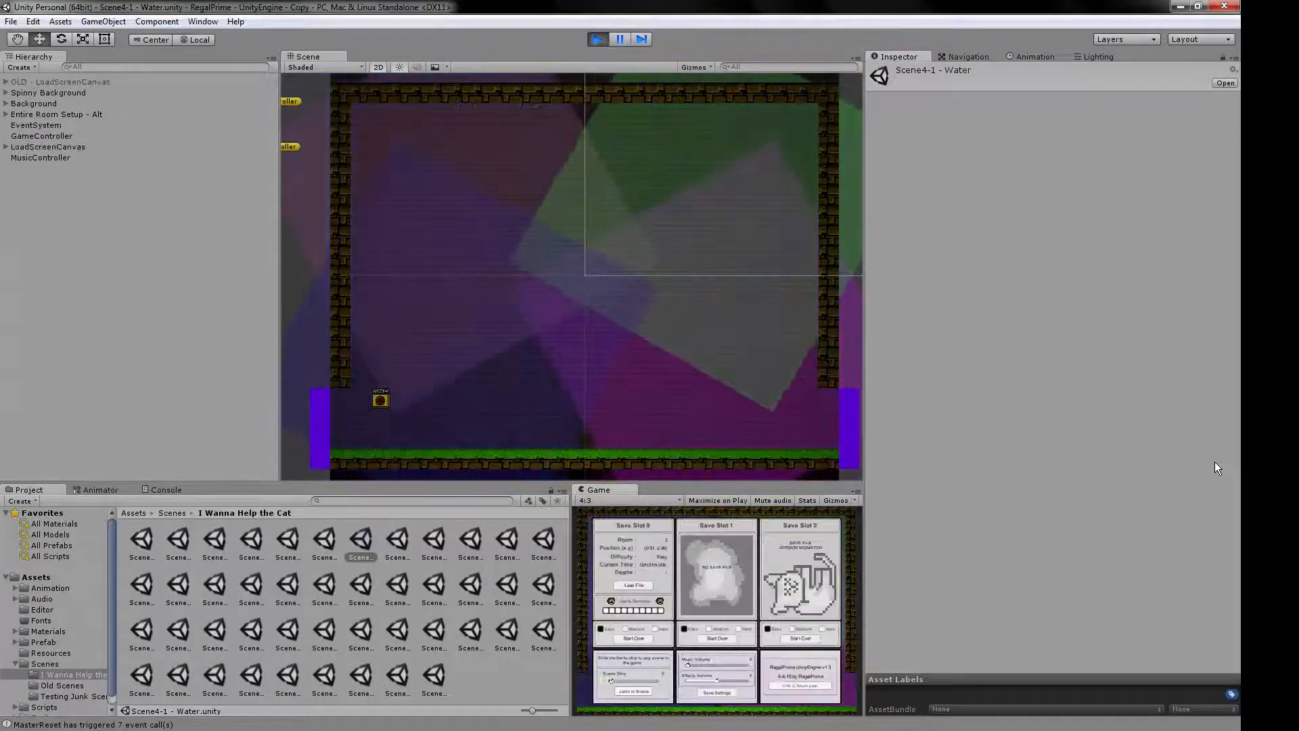
click(599, 38)
Reorder the build scenes so Scene4-1 - Water sits between TestScene and Scene99 - Finish Screen.
click(11, 21)
click(40, 160)
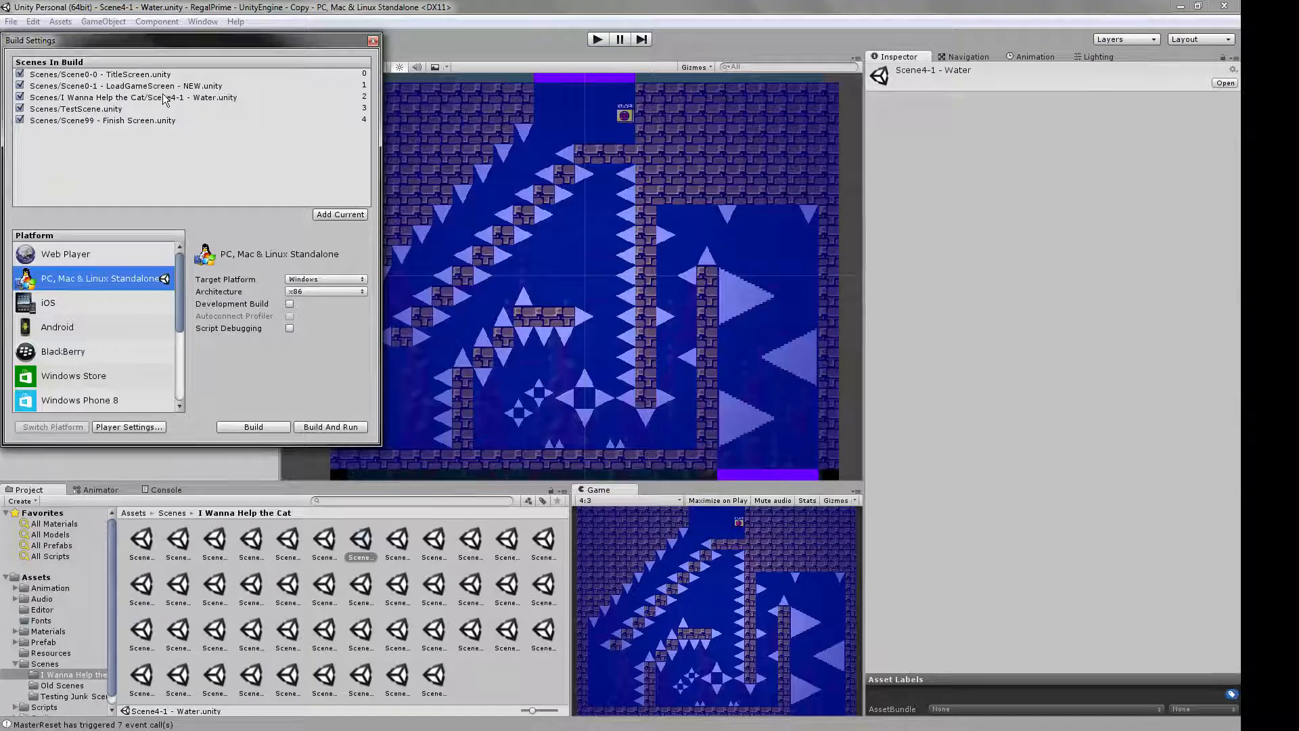
drag(166, 100, 170, 120)
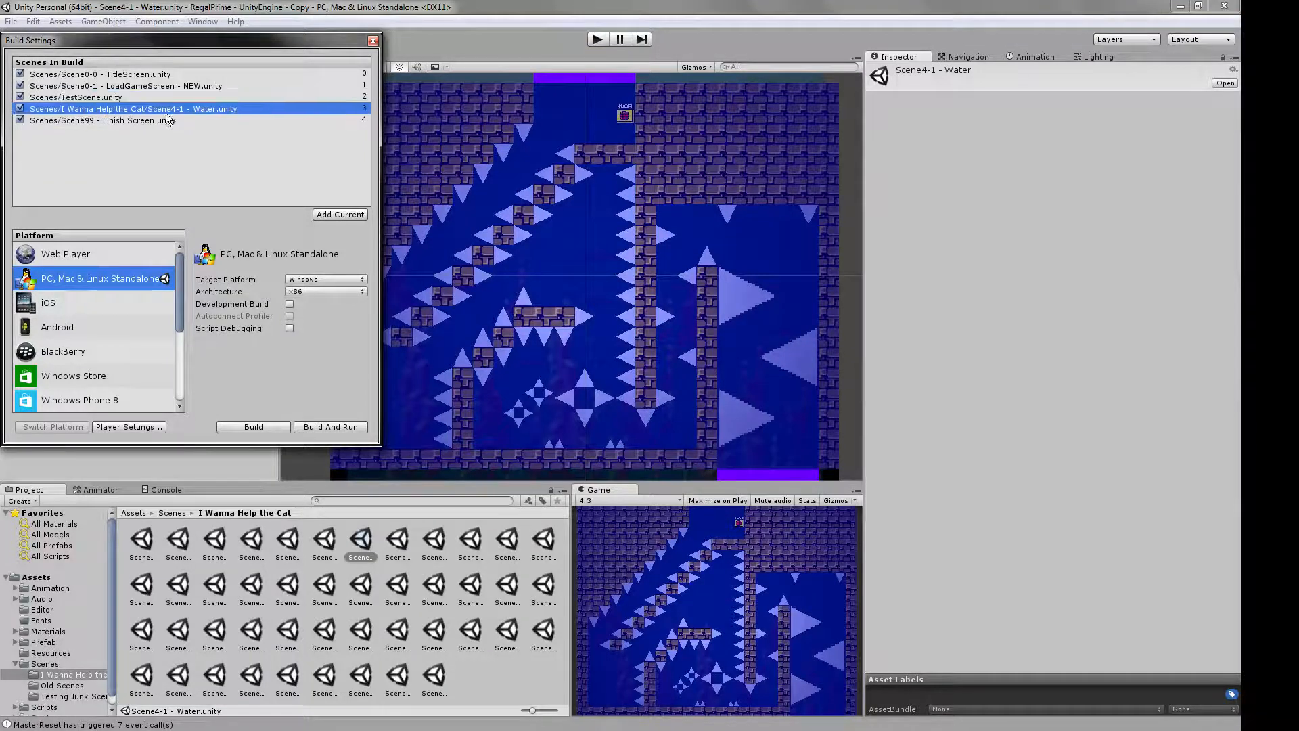
click(373, 42)
Play-test walking through TestScene's right-hand exit into the water room, jump and save there, and stop the run.
click(597, 39)
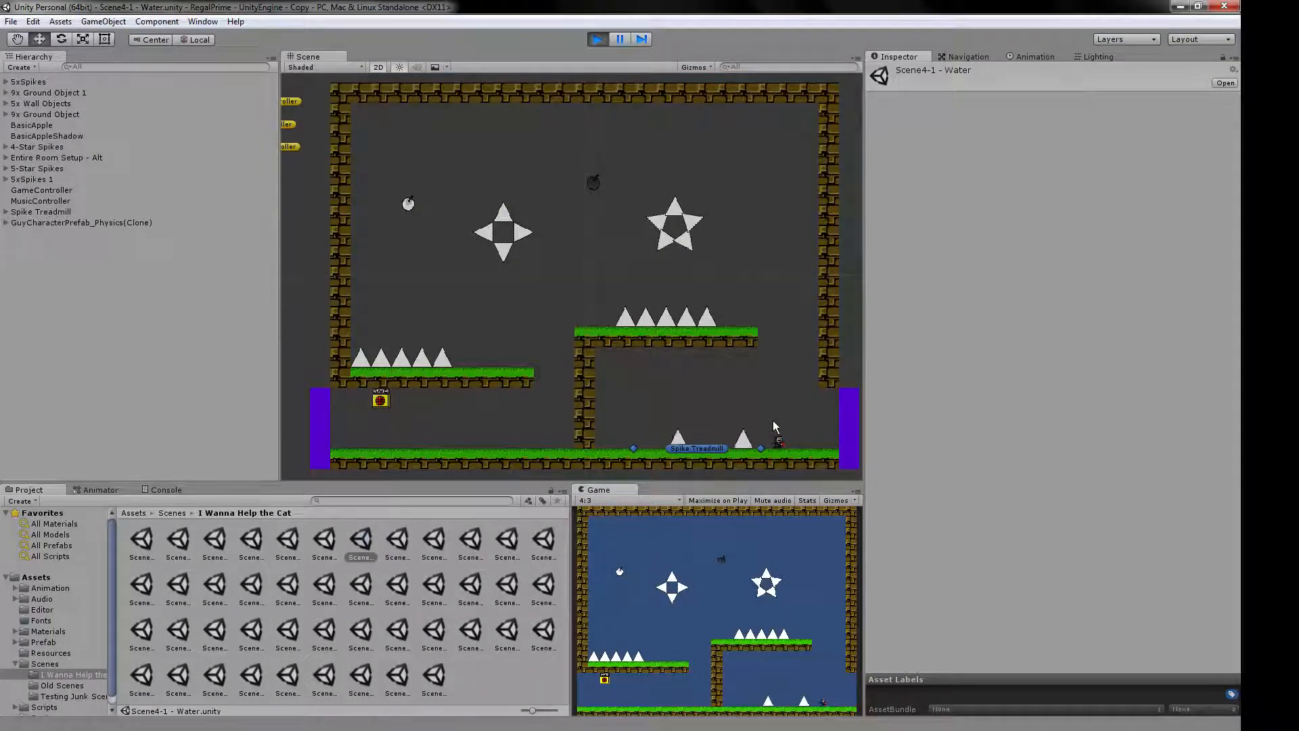
key(Right)
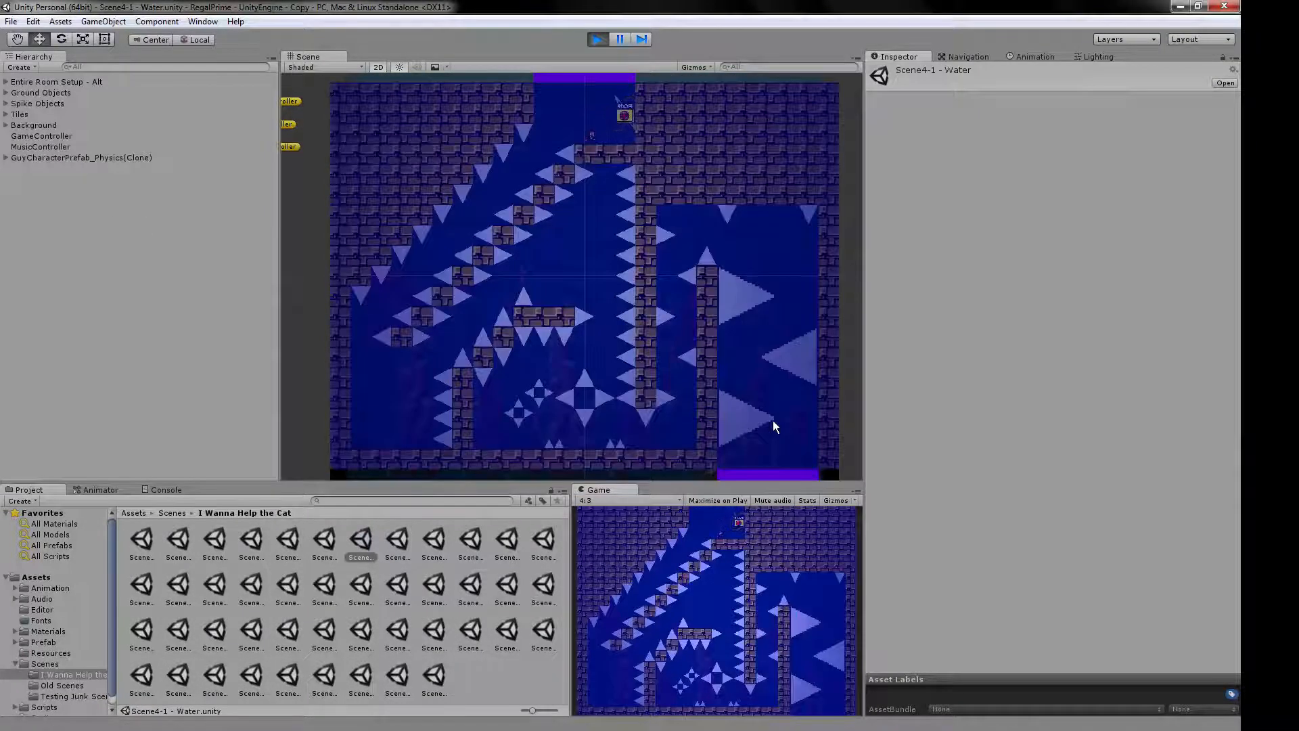
key(Right)
key(z)
key(z)
key(r)
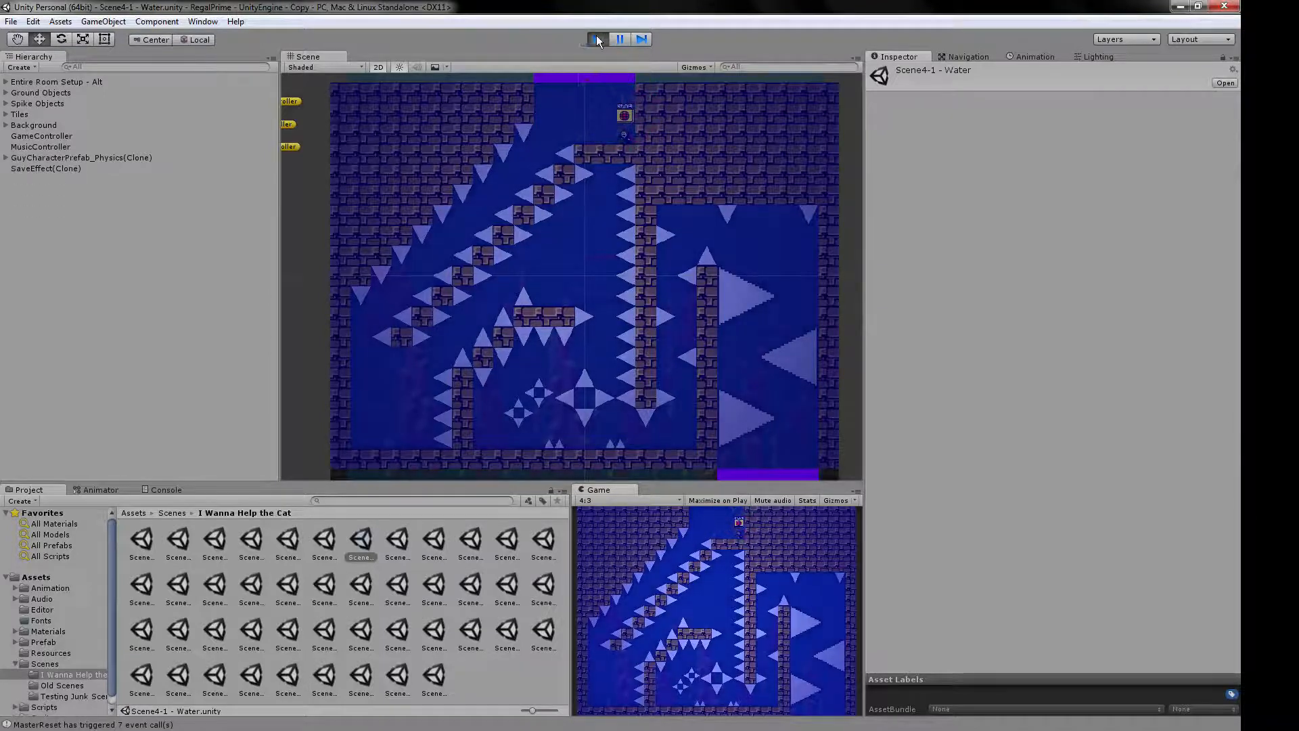
click(597, 40)
Load Scene4-3 - Water and examine its room setup, Background and Spike Objects groups.
double_click(433, 544)
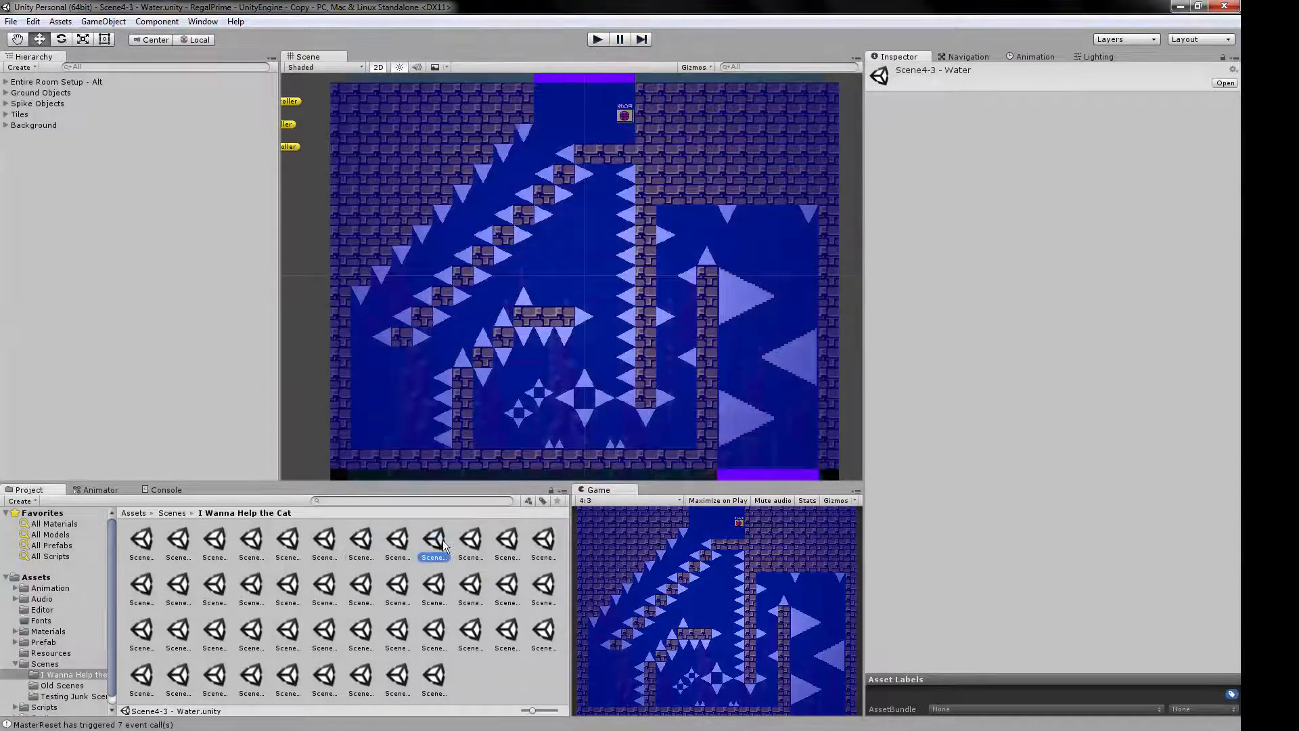
click(28, 93)
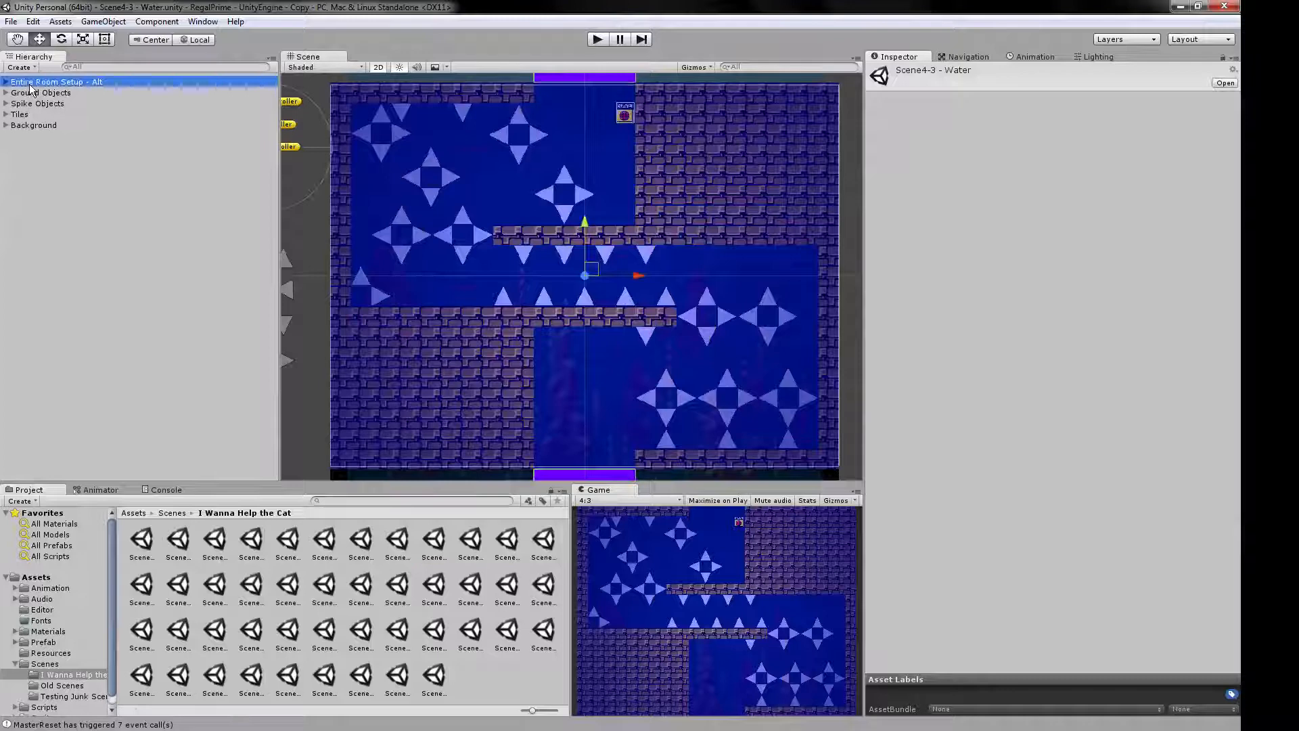
click(23, 126)
click(5, 125)
click(5, 125)
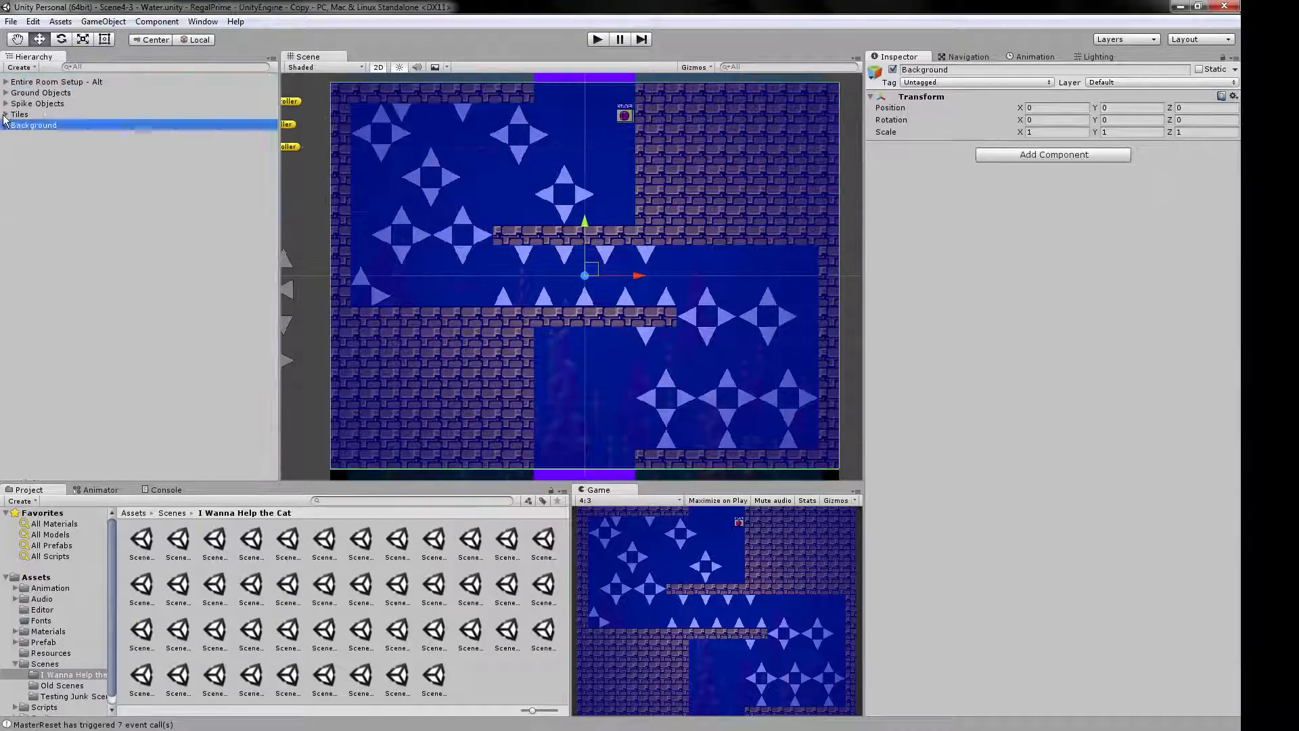
click(90, 103)
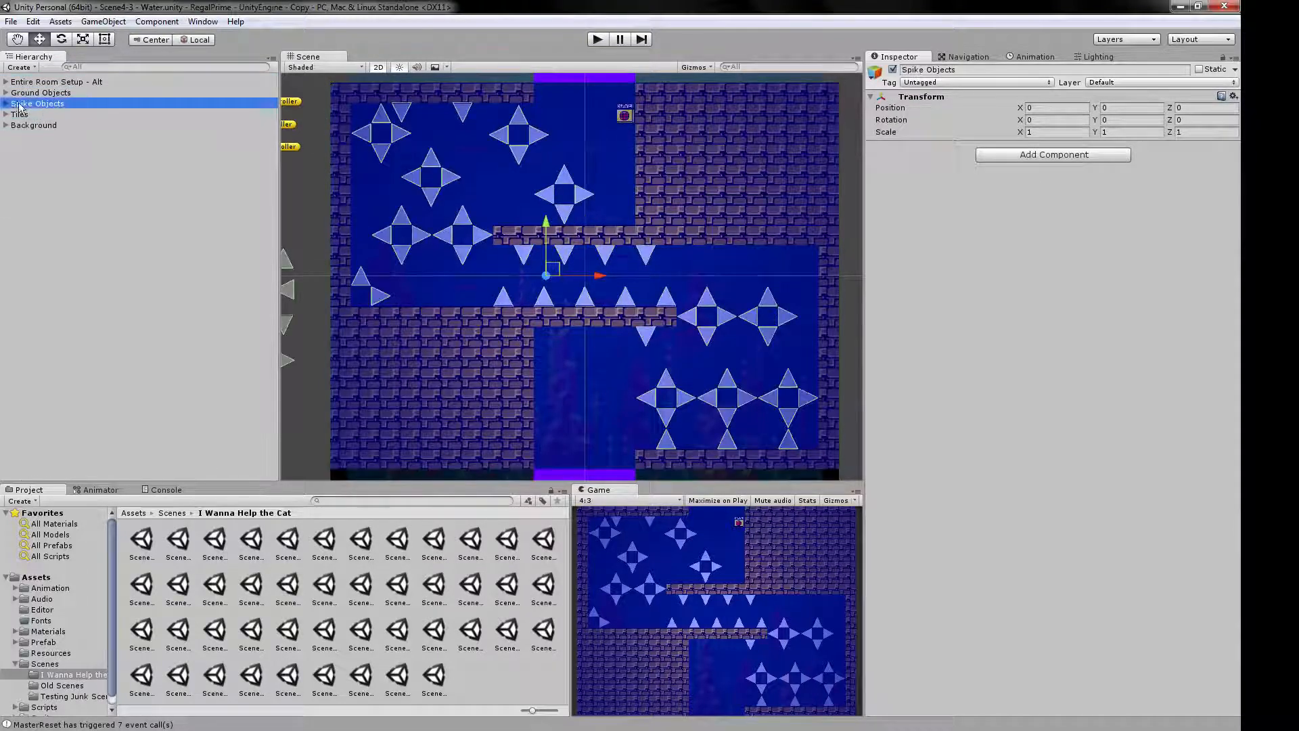
click(310, 253)
View the example scenes Scene5 - Booby Traps, Scene4-2 - Water, Scene4-1 - Water and Scene11-0 - Test Graphic Effect.
double_click(507, 539)
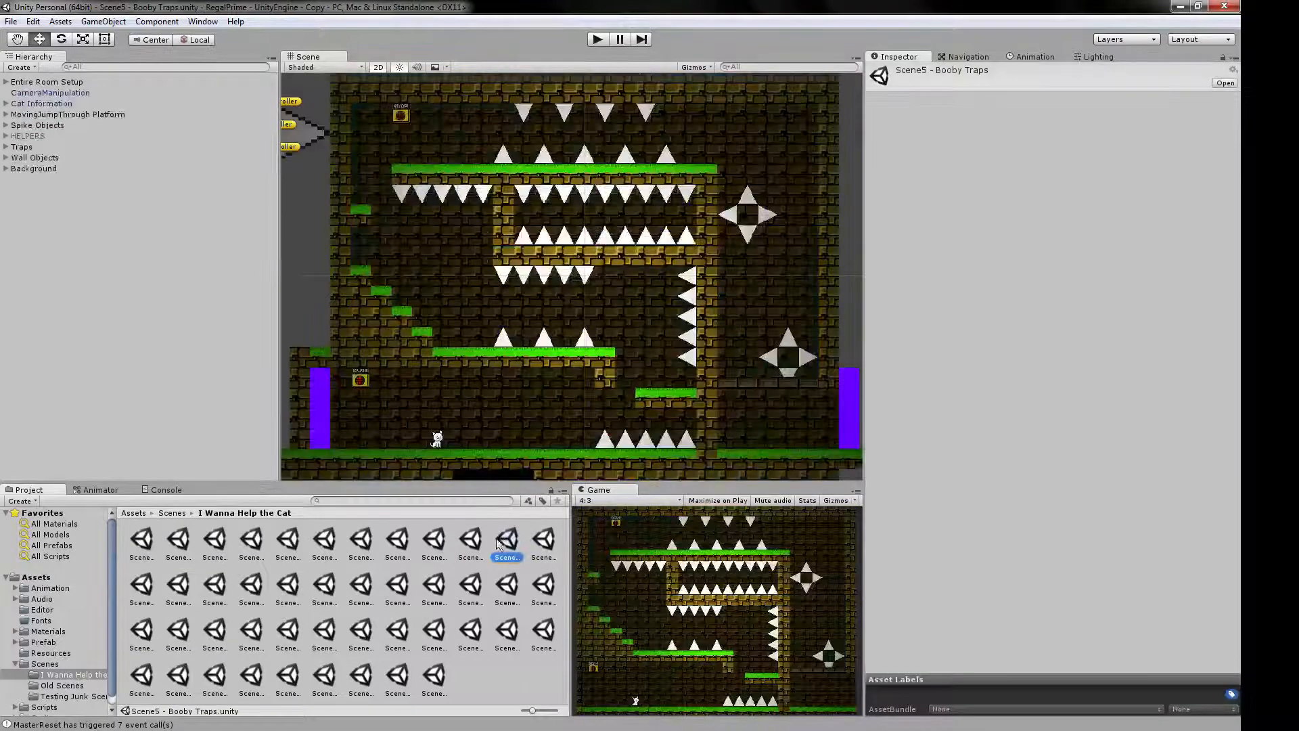
double_click(402, 540)
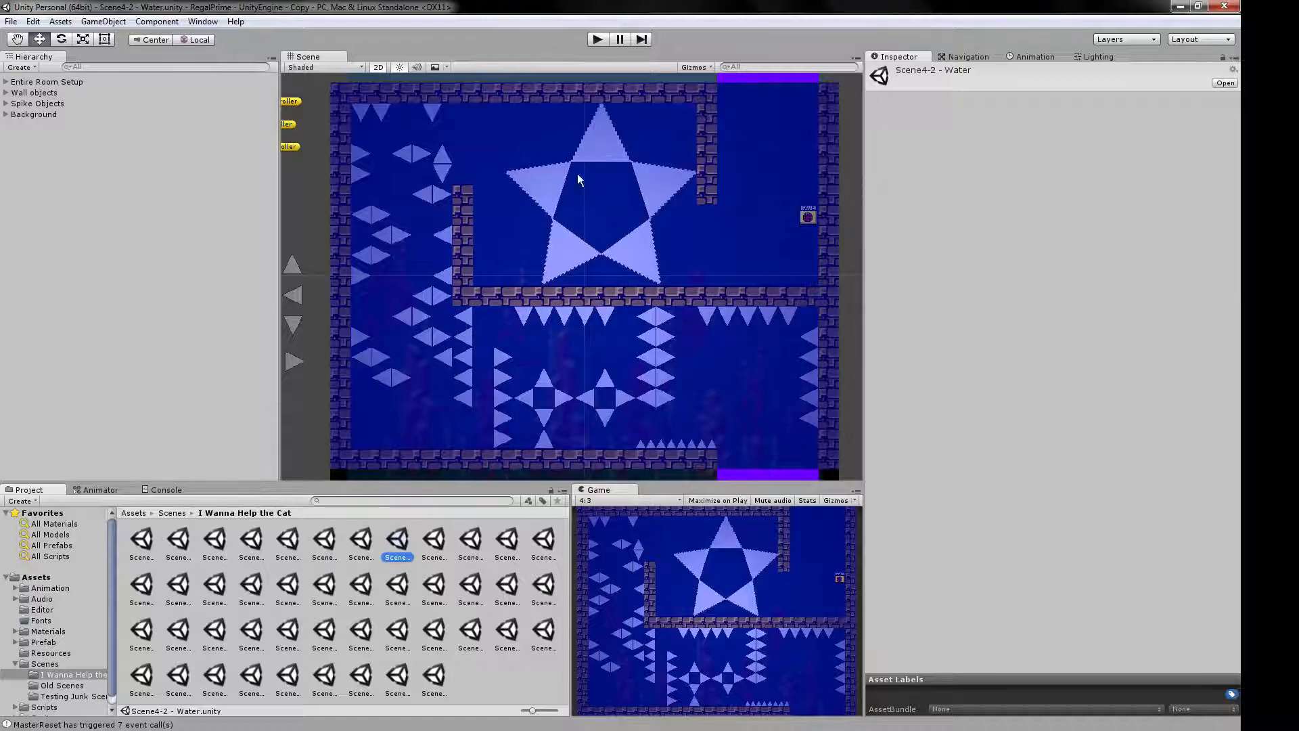
double_click(360, 545)
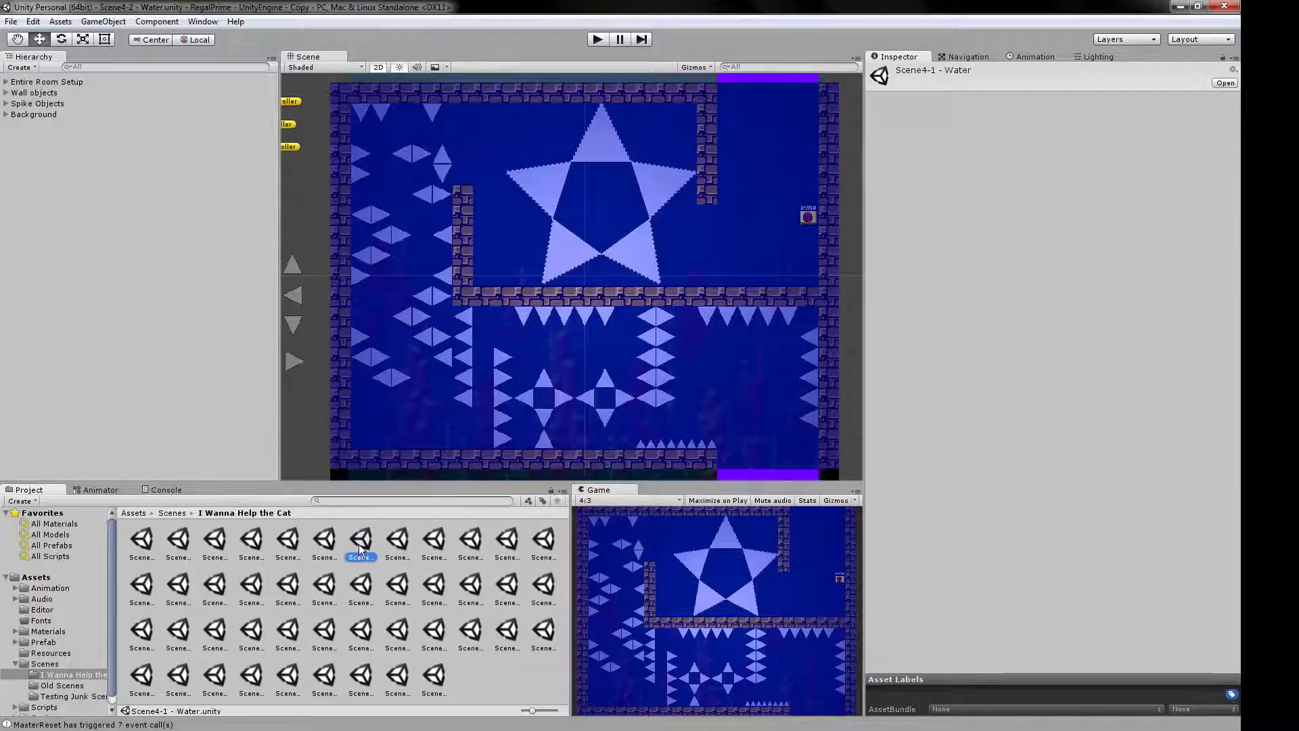
double_click(435, 632)
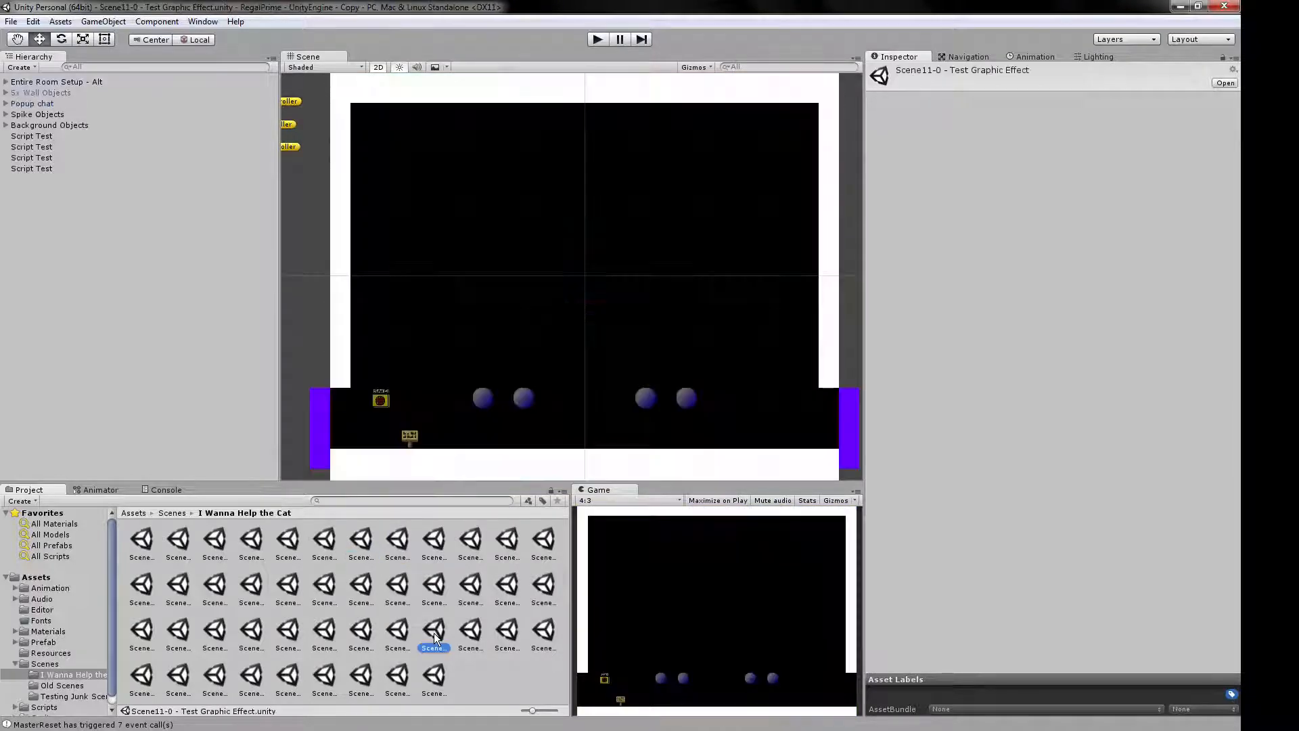
Load Scene10-1 - Spike Treadmill and inspect the script settings of the lowest Spike Treadmill in the room.
double_click(252, 632)
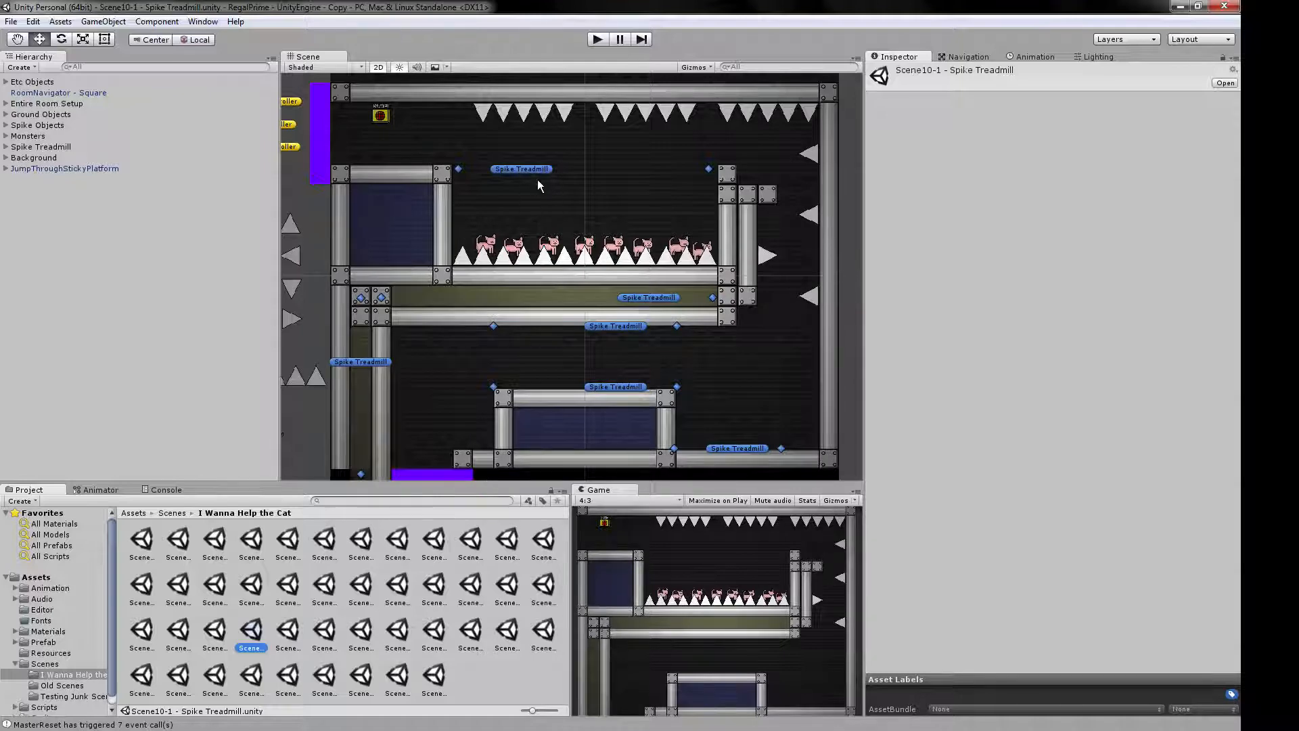
click(744, 448)
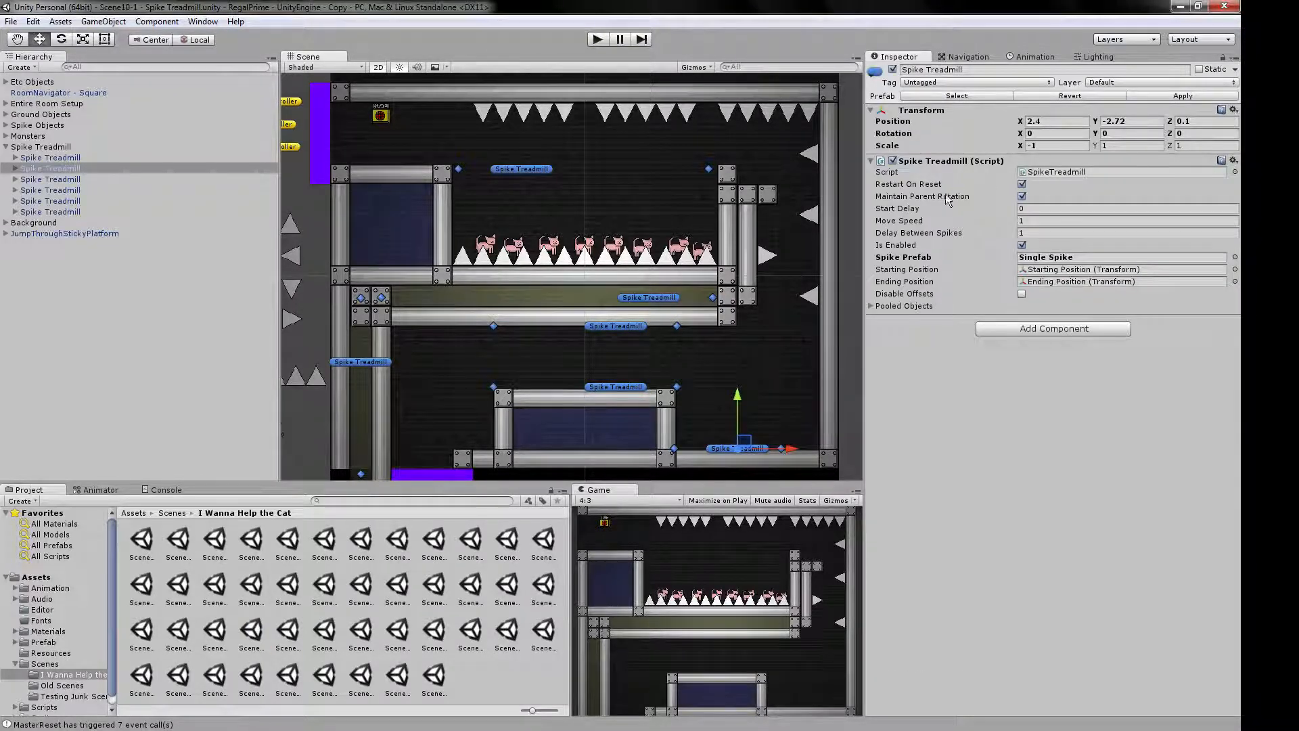
click(253, 637)
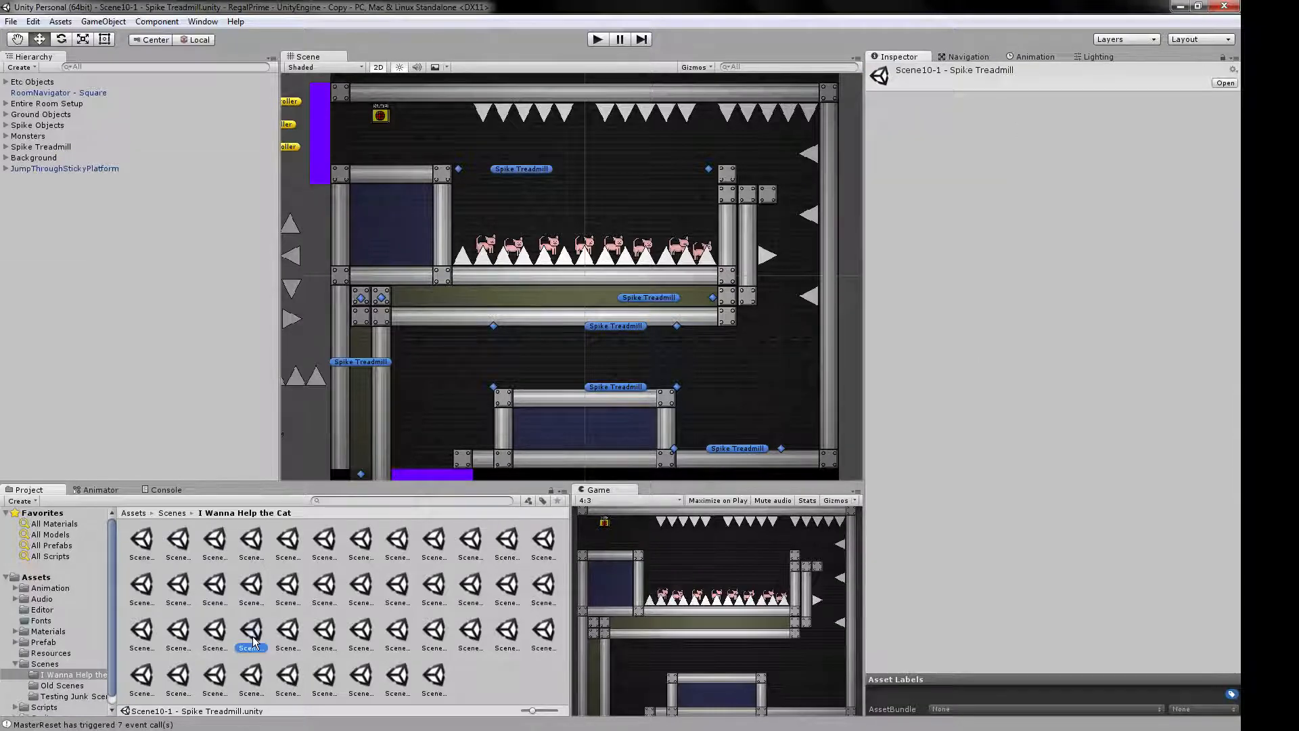
View more example scenes, including Scene11-1 - Test Graphic Effect, Scene12-3 - Projectiles, Scene15 - Spinny Room and Scene16 - Cat Boss, ending on Scene1 - First.
double_click(362, 636)
double_click(480, 634)
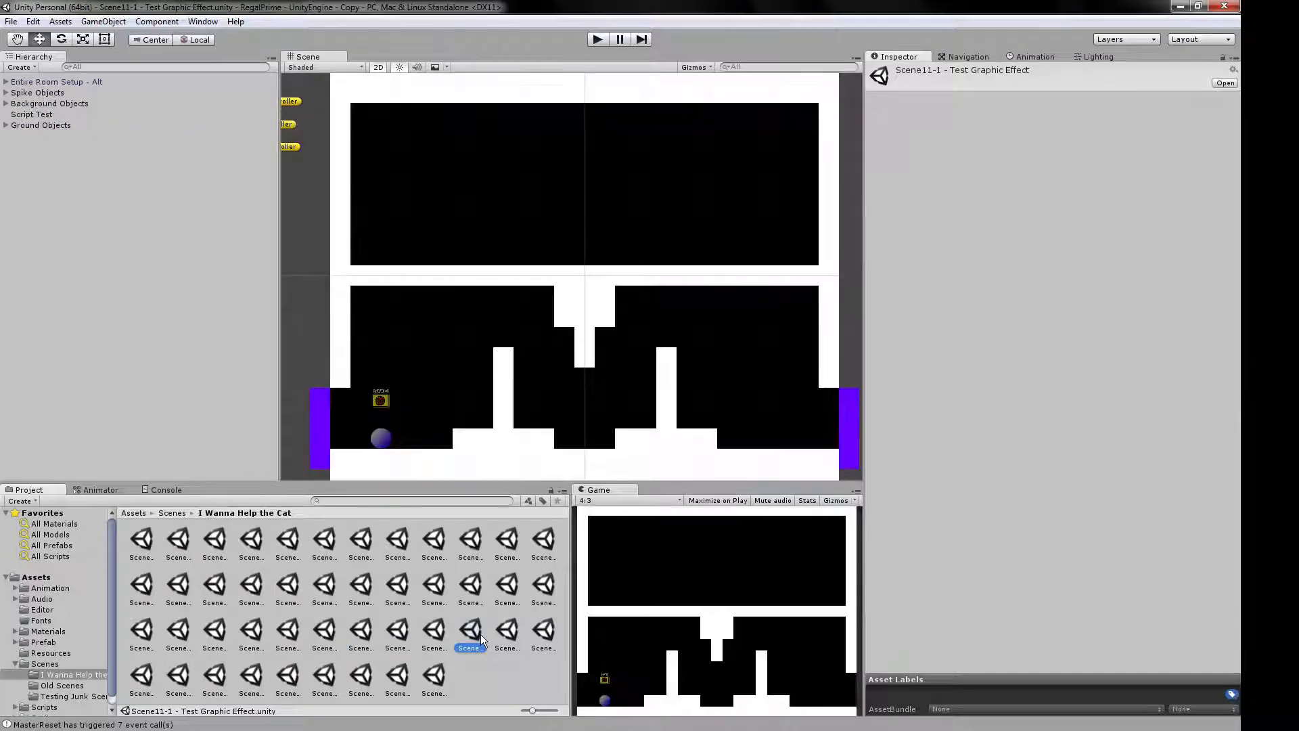
double_click(222, 680)
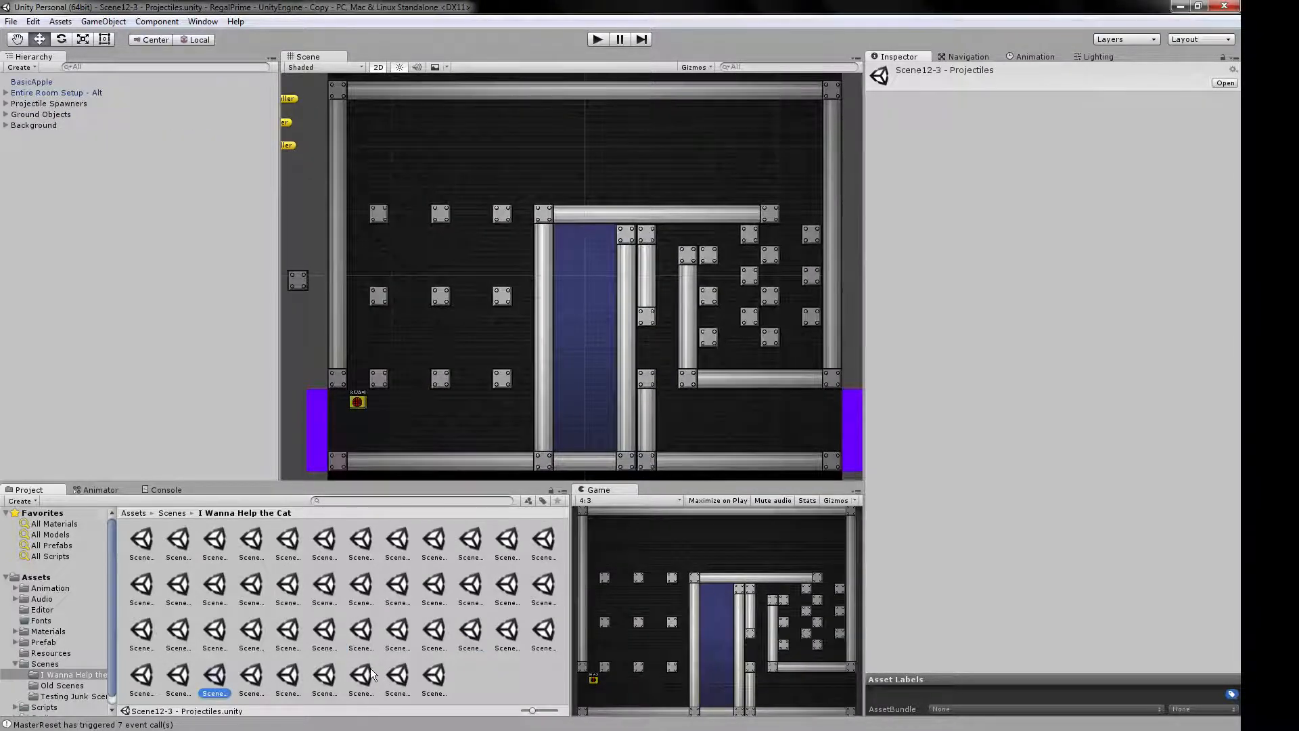
double_click(362, 674)
double_click(398, 674)
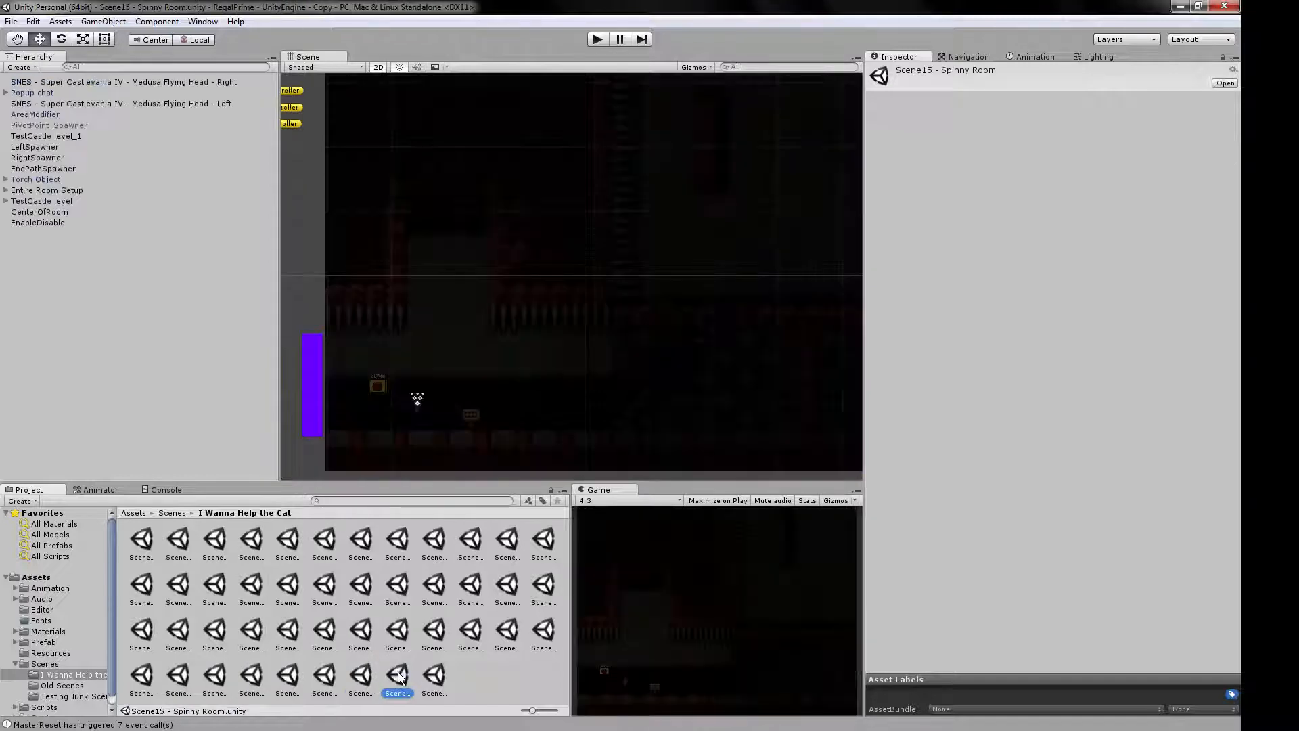
double_click(437, 676)
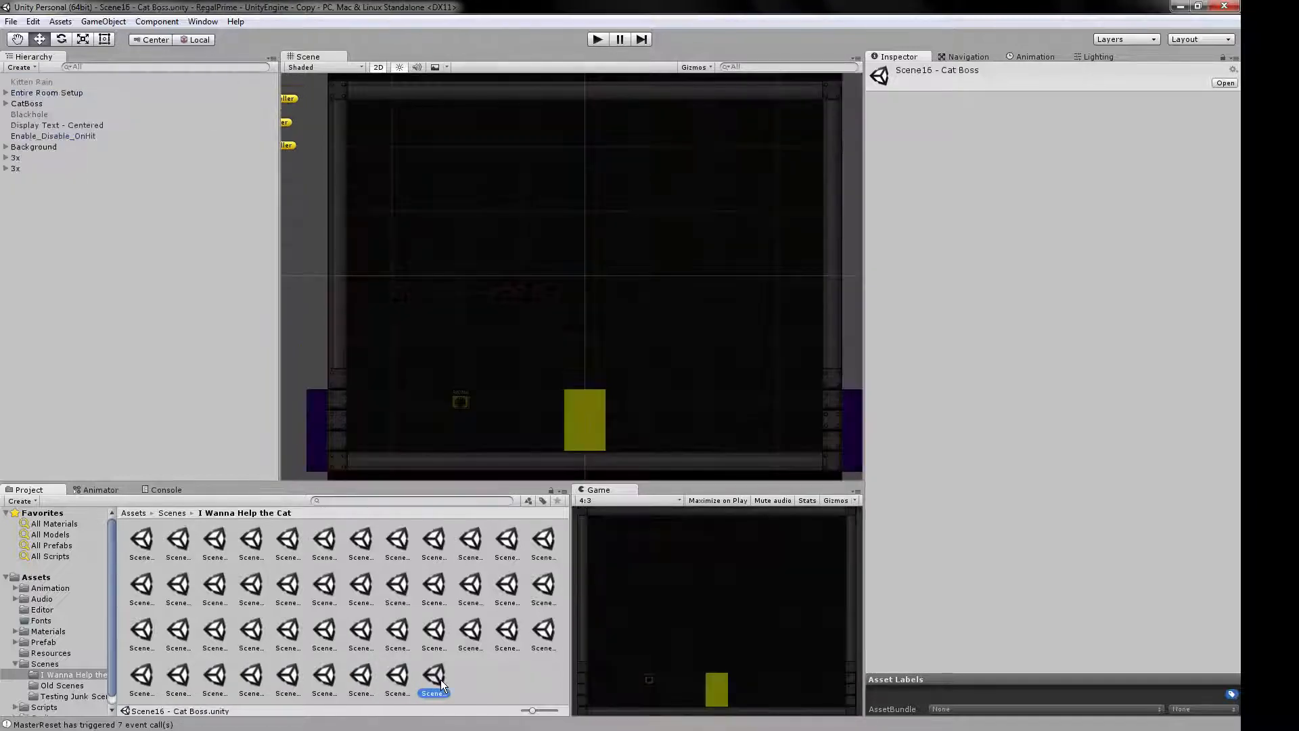
double_click(143, 542)
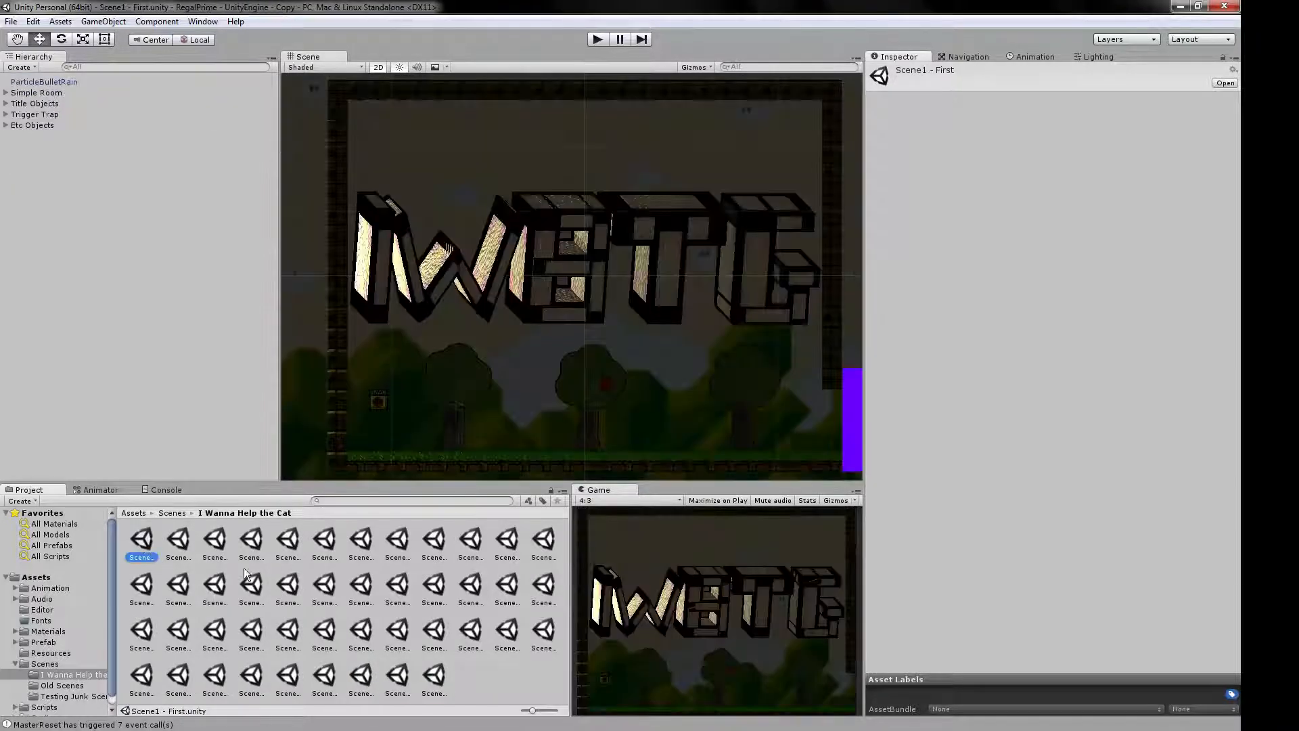
Collapse the Scenes folder and view the contents of the top-level Assets folder and the Sprites folder.
click(16, 664)
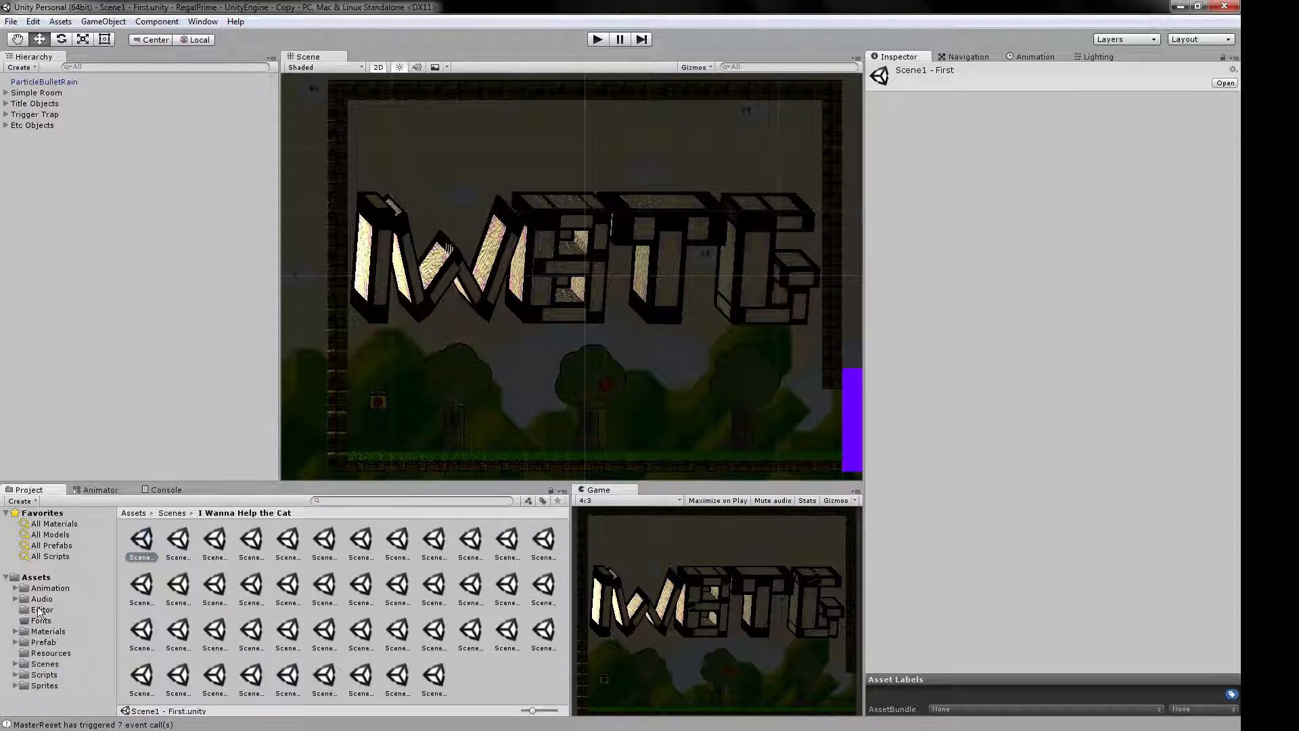
click(39, 579)
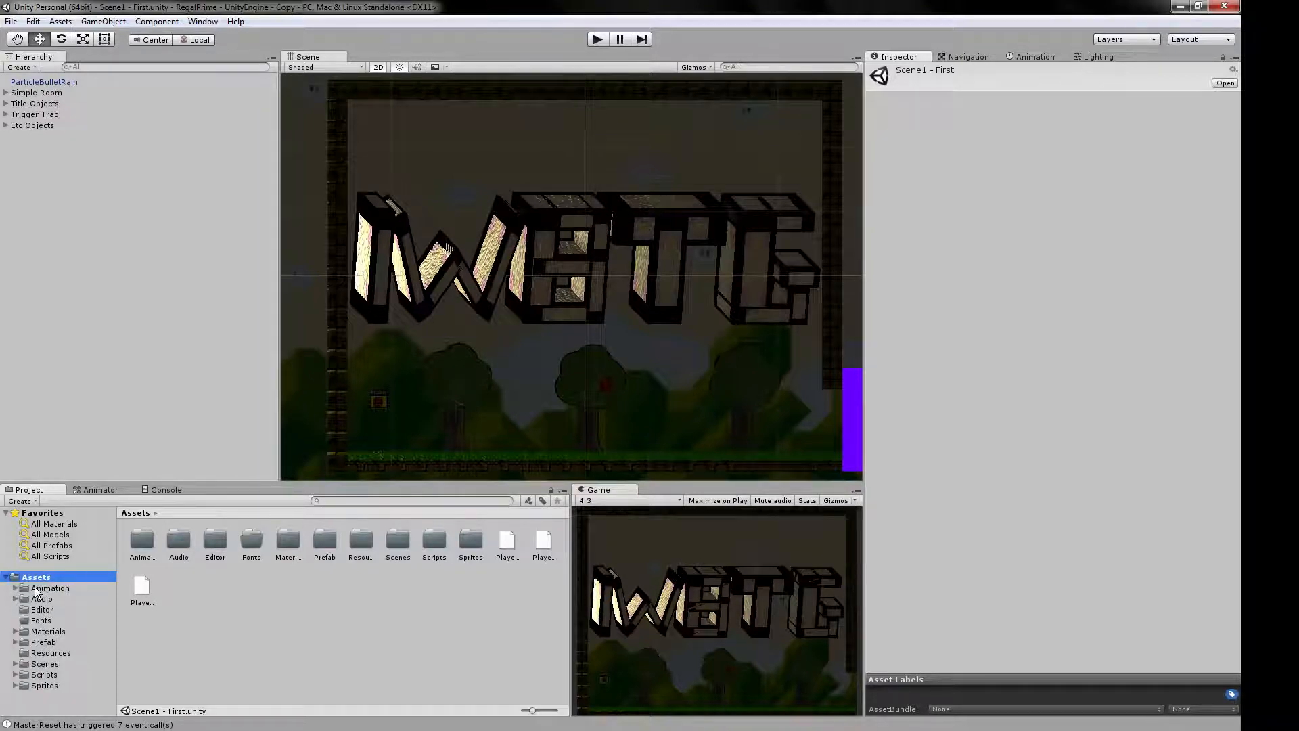
click(37, 686)
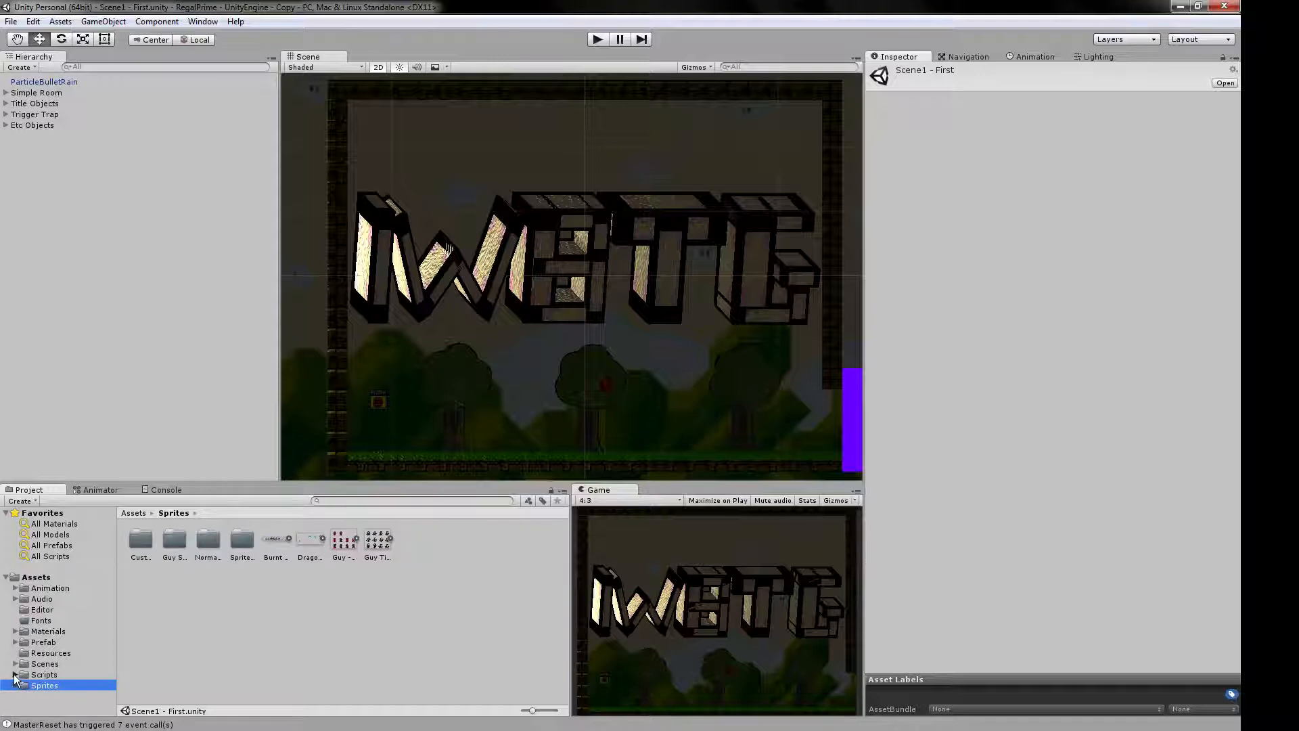
View the AI Scripts folder inside Scripts with slightly larger icons, and collapse the Scripts folder.
click(15, 674)
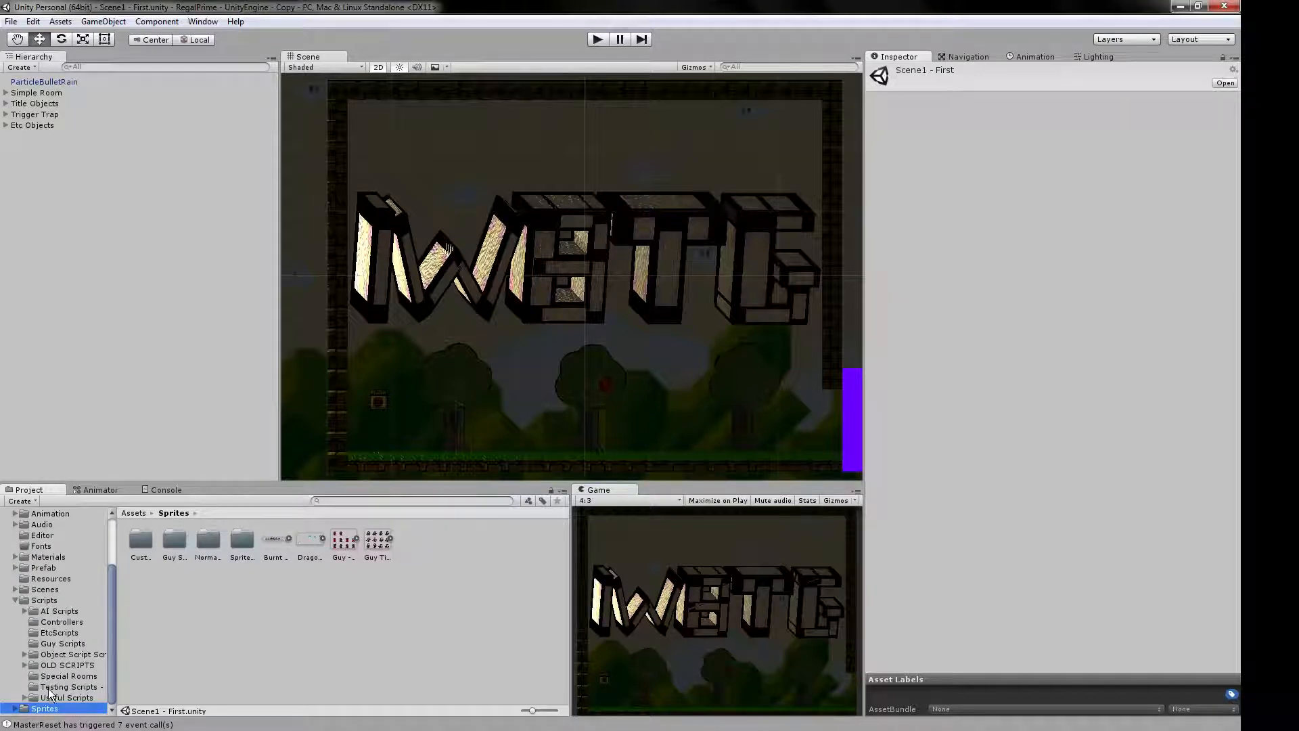
click(48, 613)
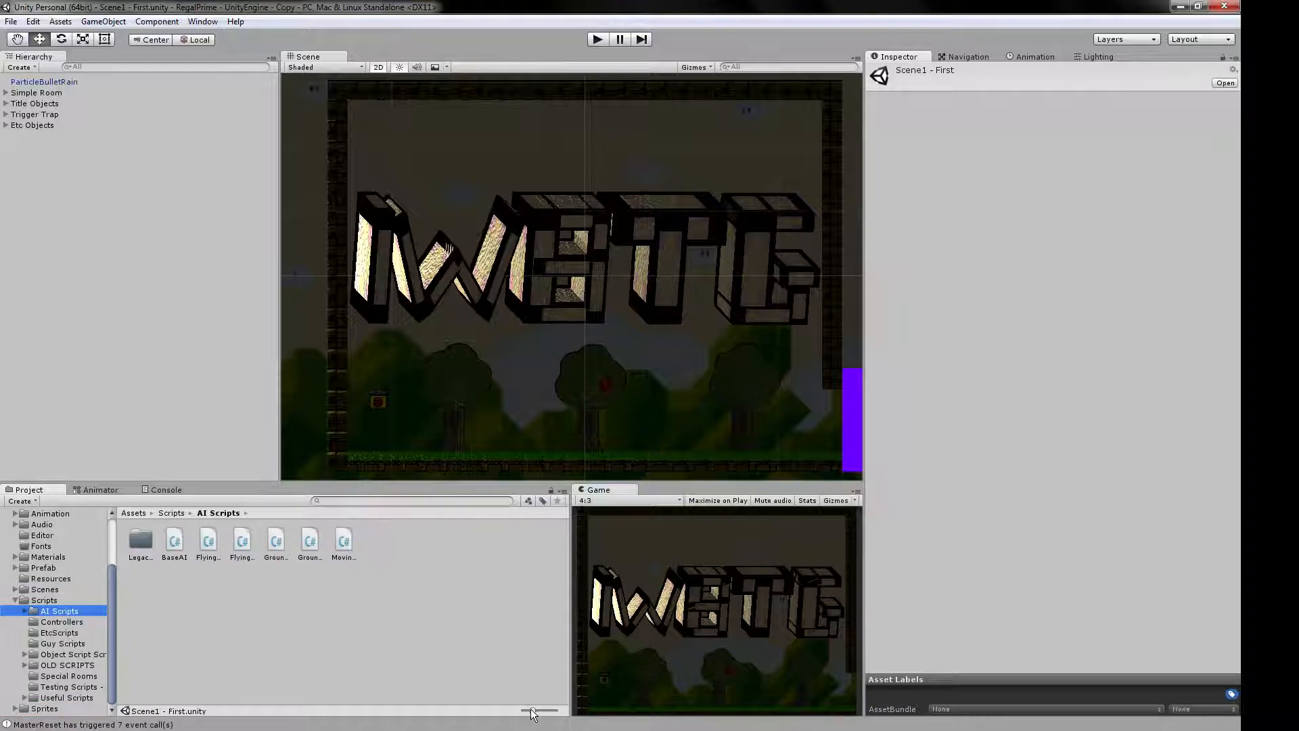
drag(532, 710, 536, 713)
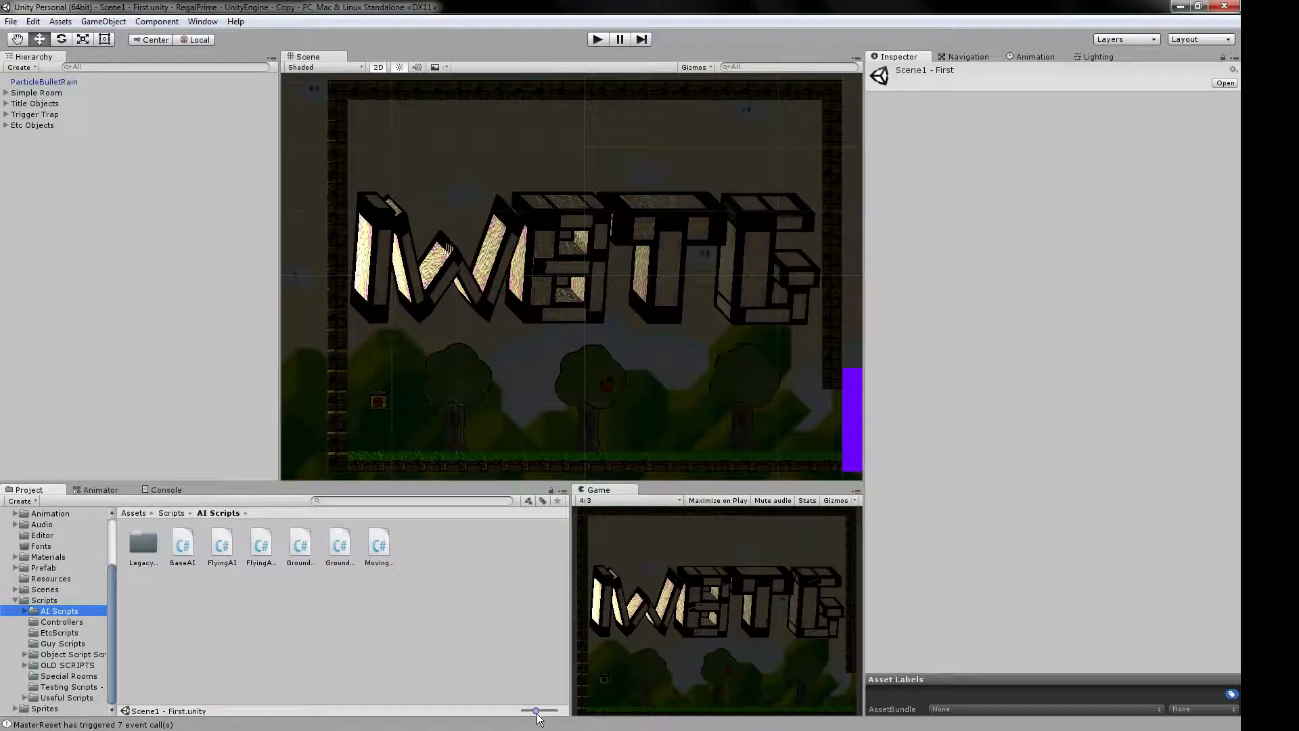
click(14, 600)
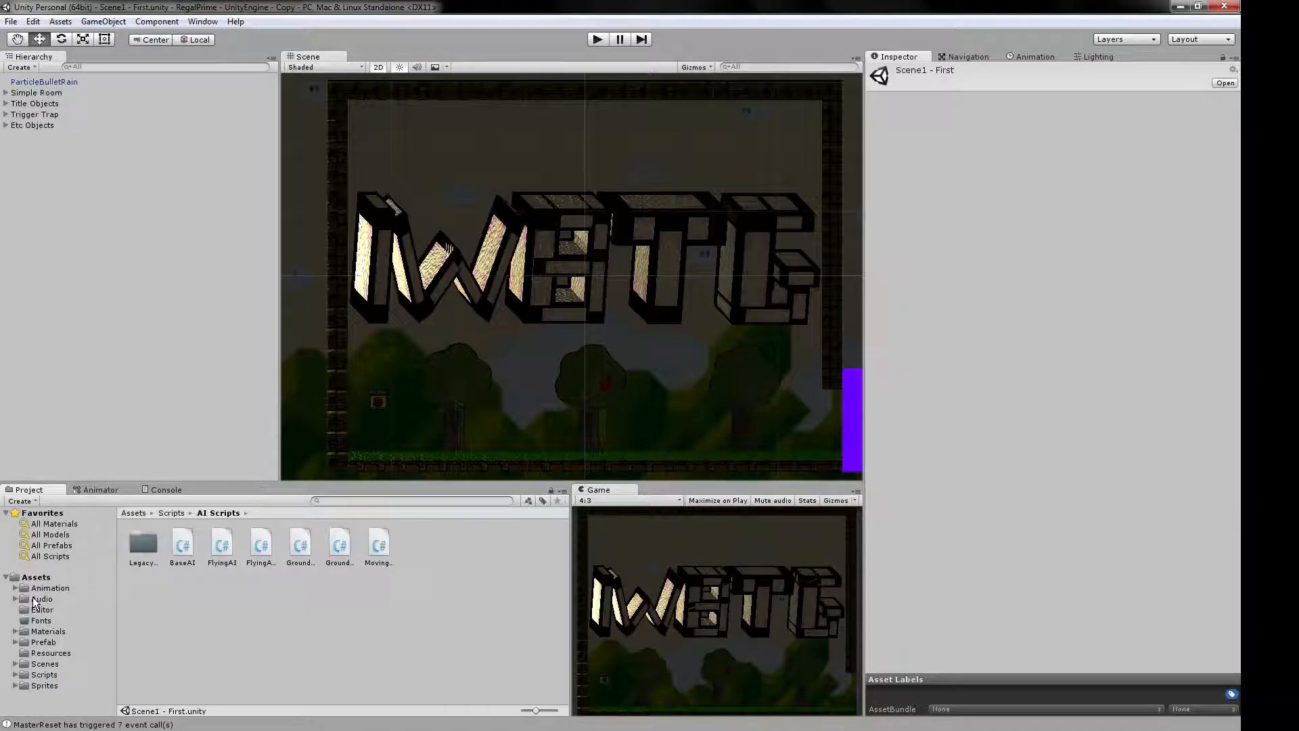
scroll(667, 310, down, 5)
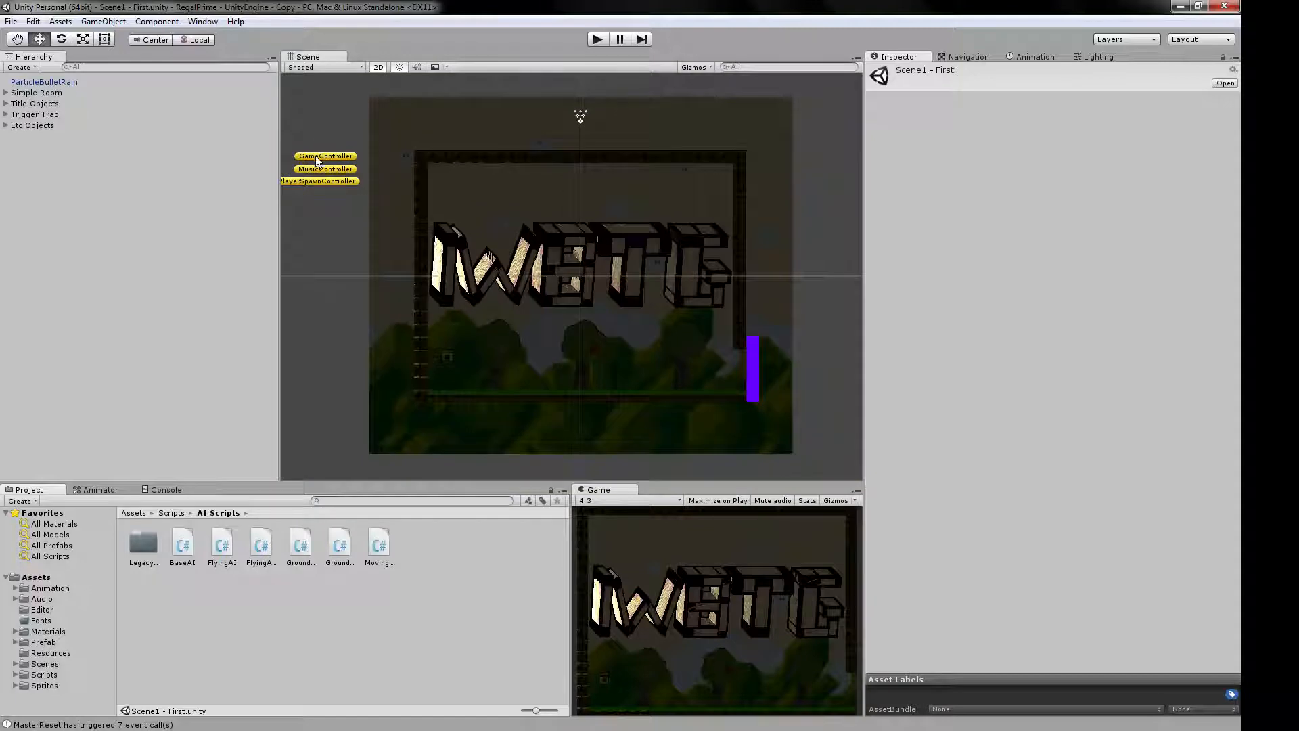
View the Map Objects folder inside Prefab, and collapse the Prefab folder.
click(43, 642)
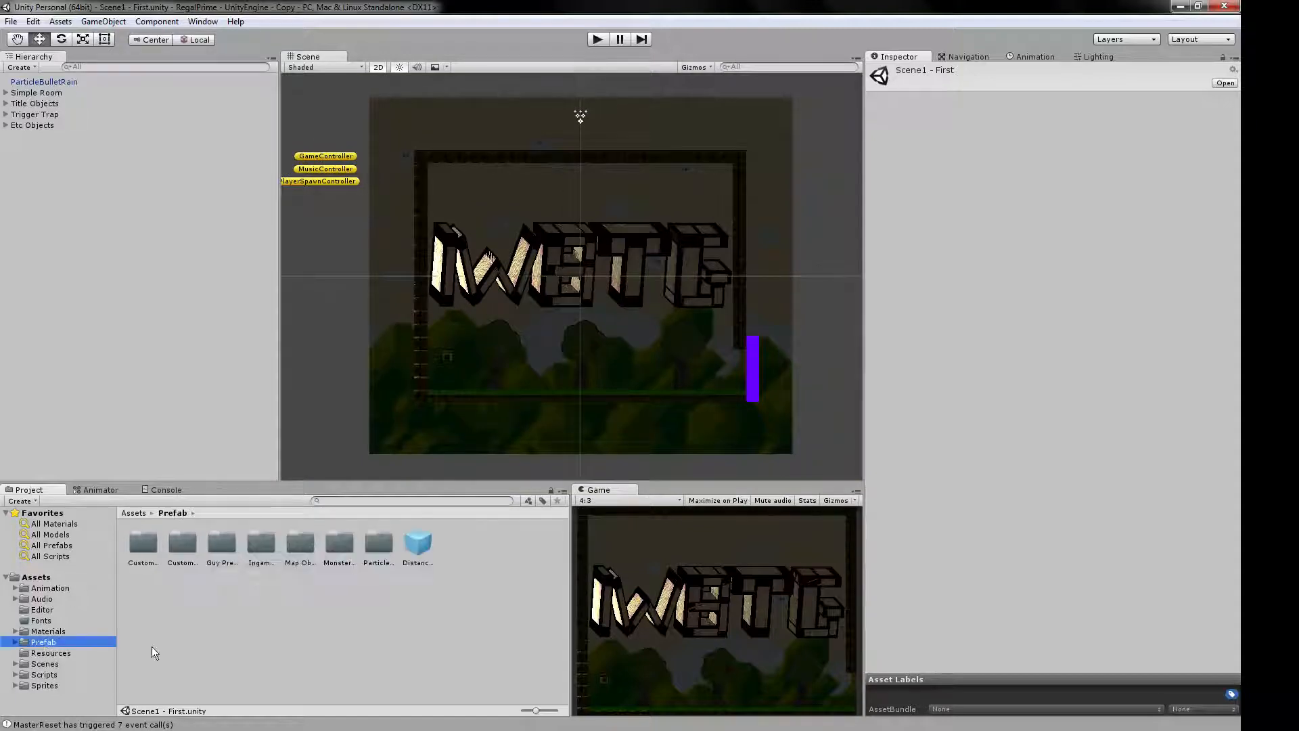
double_click(303, 554)
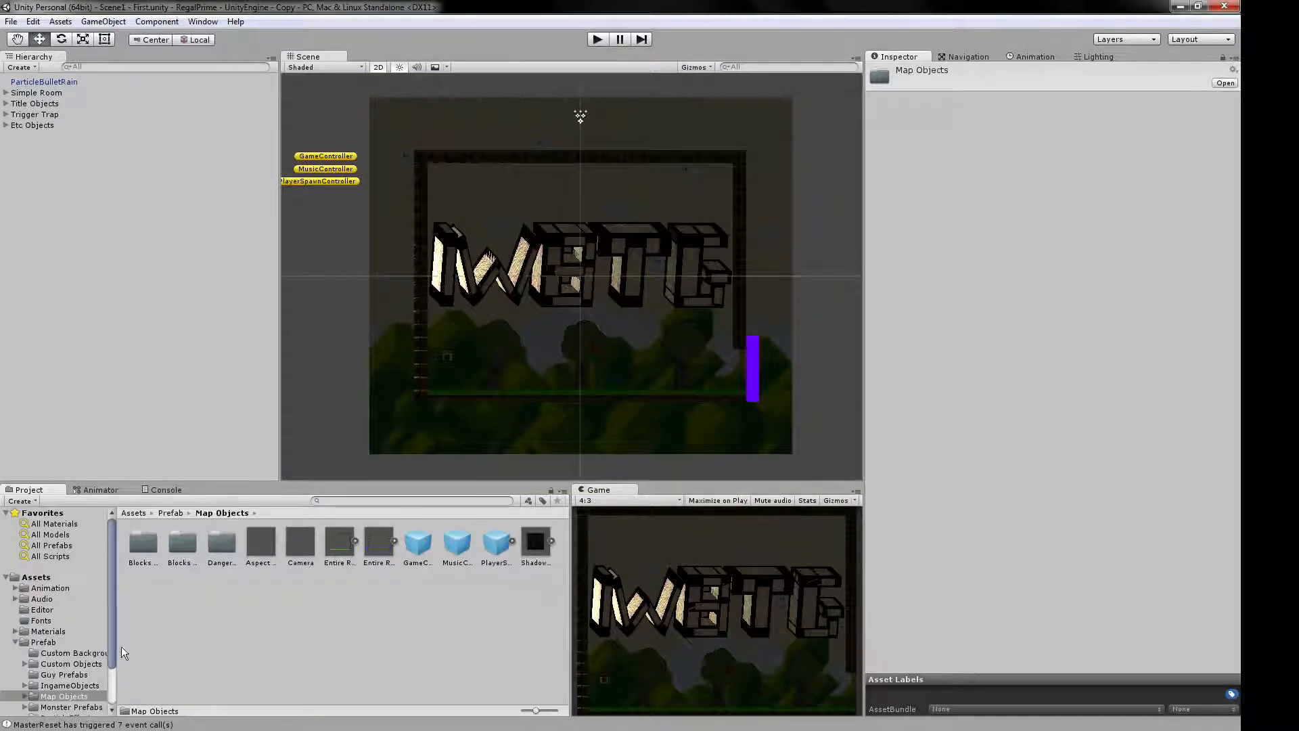
click(16, 643)
Load Scene2-0 - Test Avoidance Boss from the Scenes folder, and switch to TestScene.
click(52, 664)
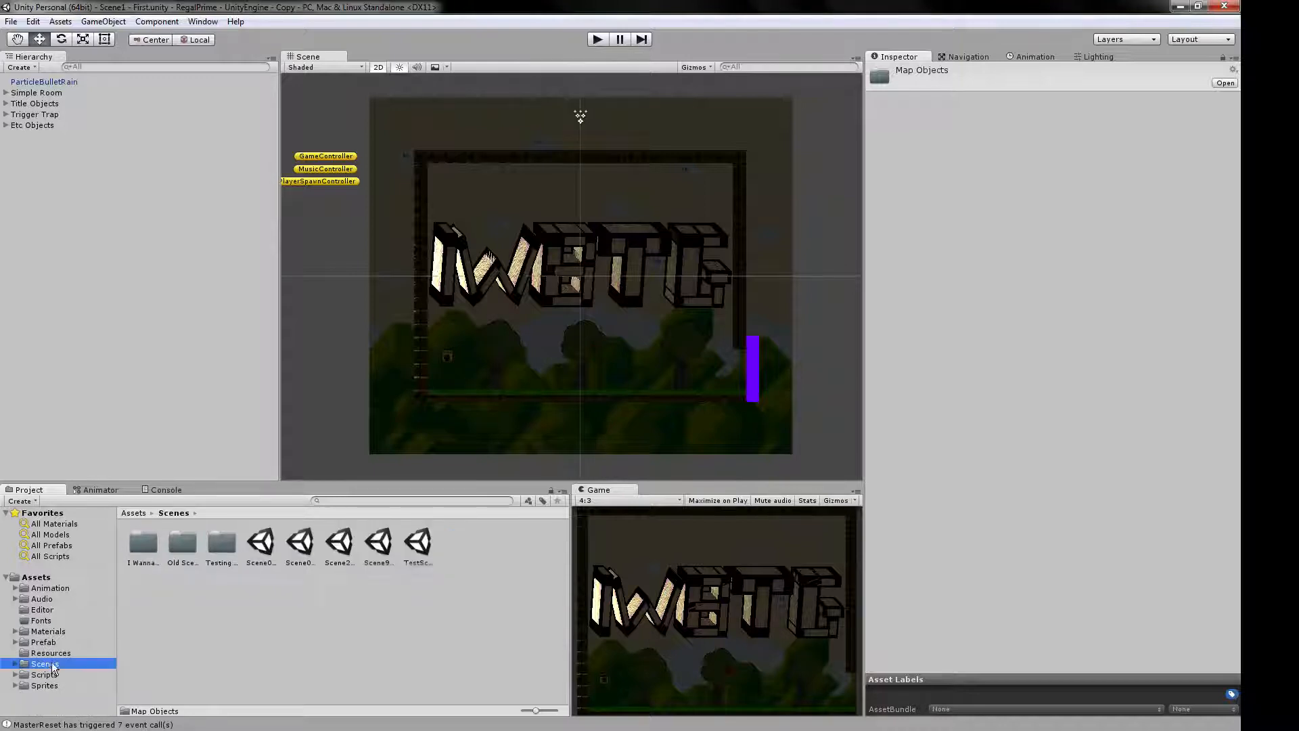
double_click(341, 551)
double_click(411, 552)
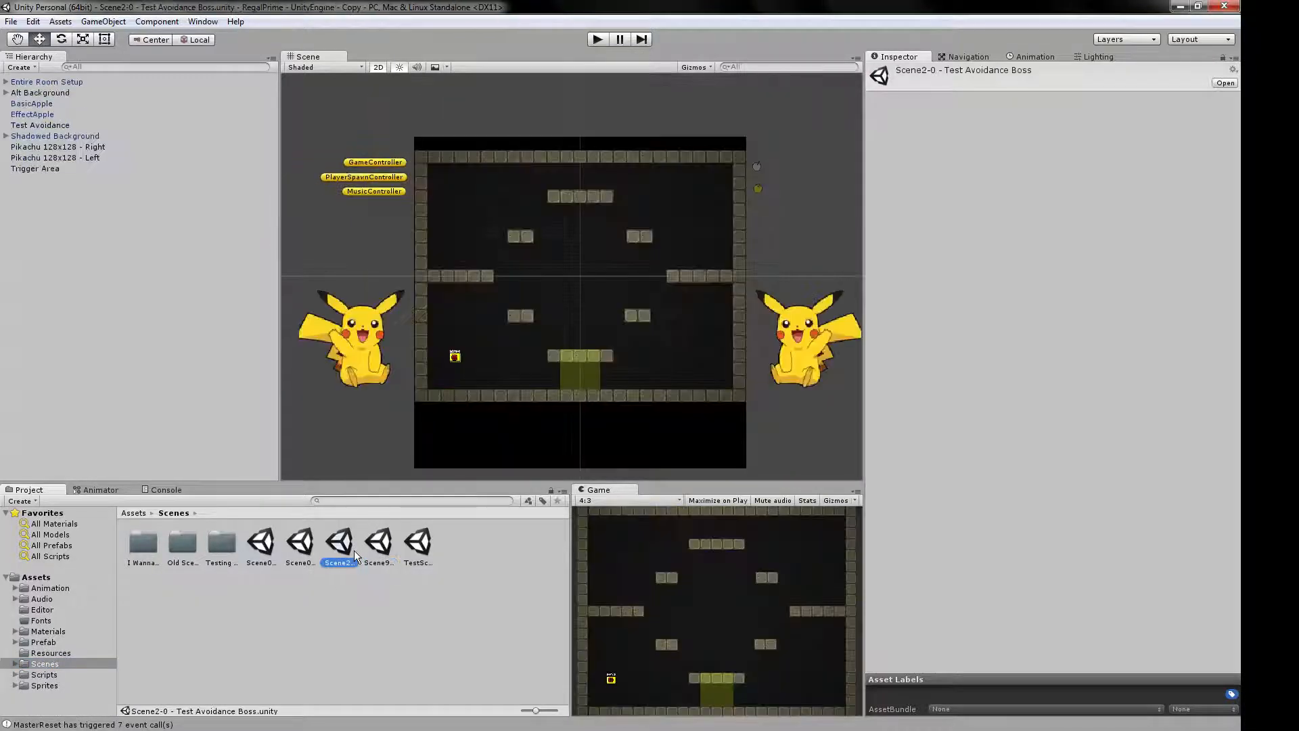
scroll(602, 339, up, 12)
scroll(602, 340, down, 10)
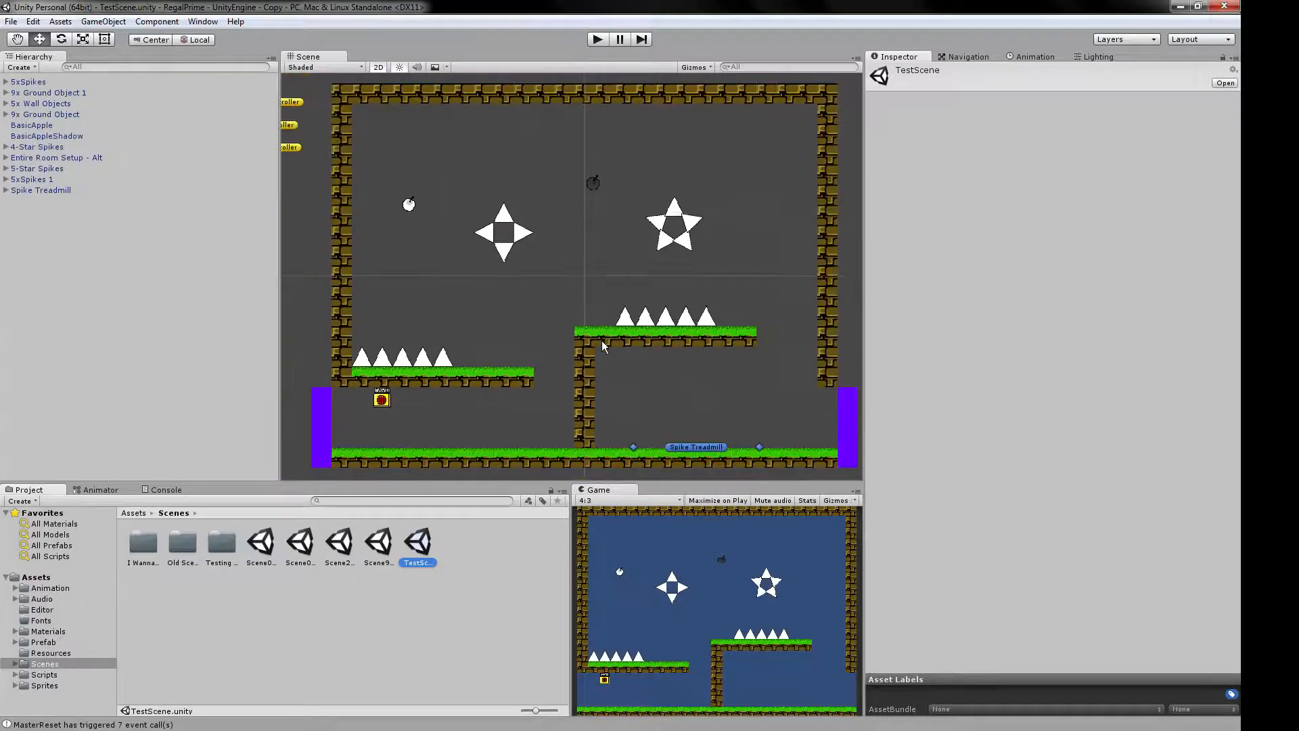
scroll(601, 339, up, 2)
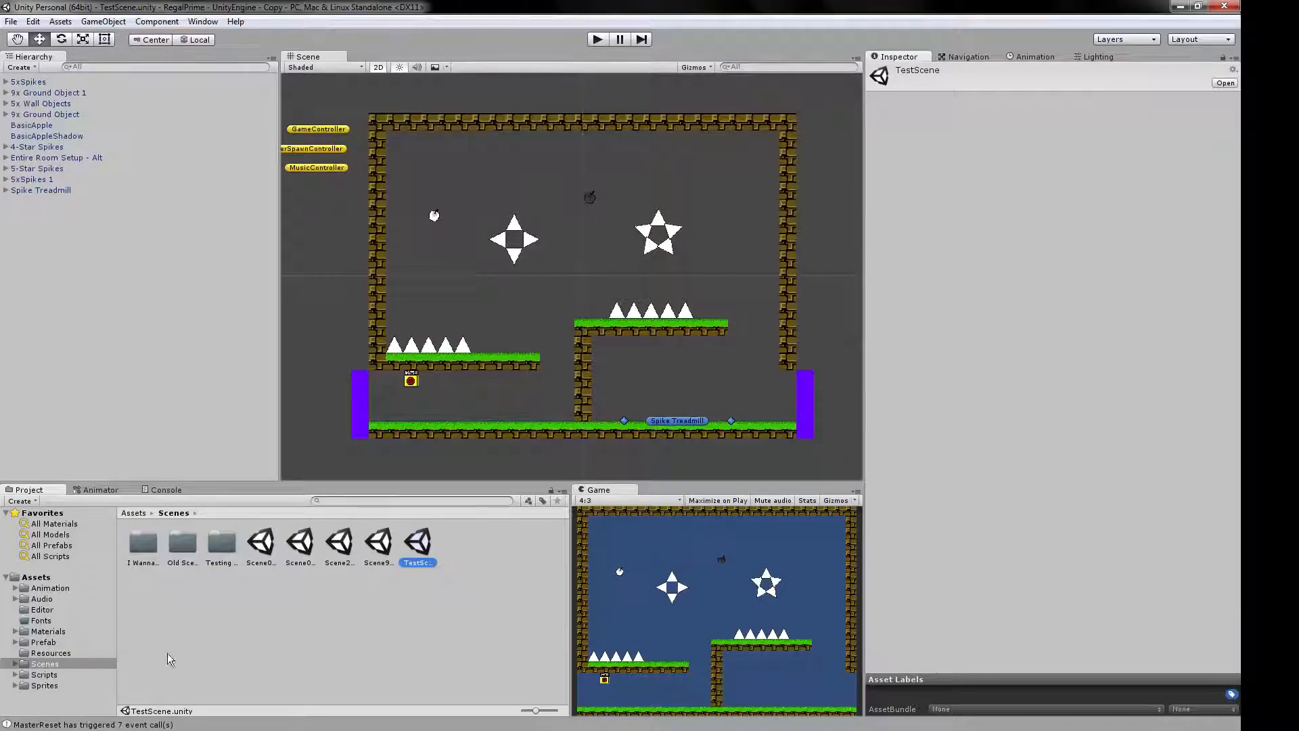
Inspect the Entire Room Setup prefab in the Map Objects folder.
click(57, 643)
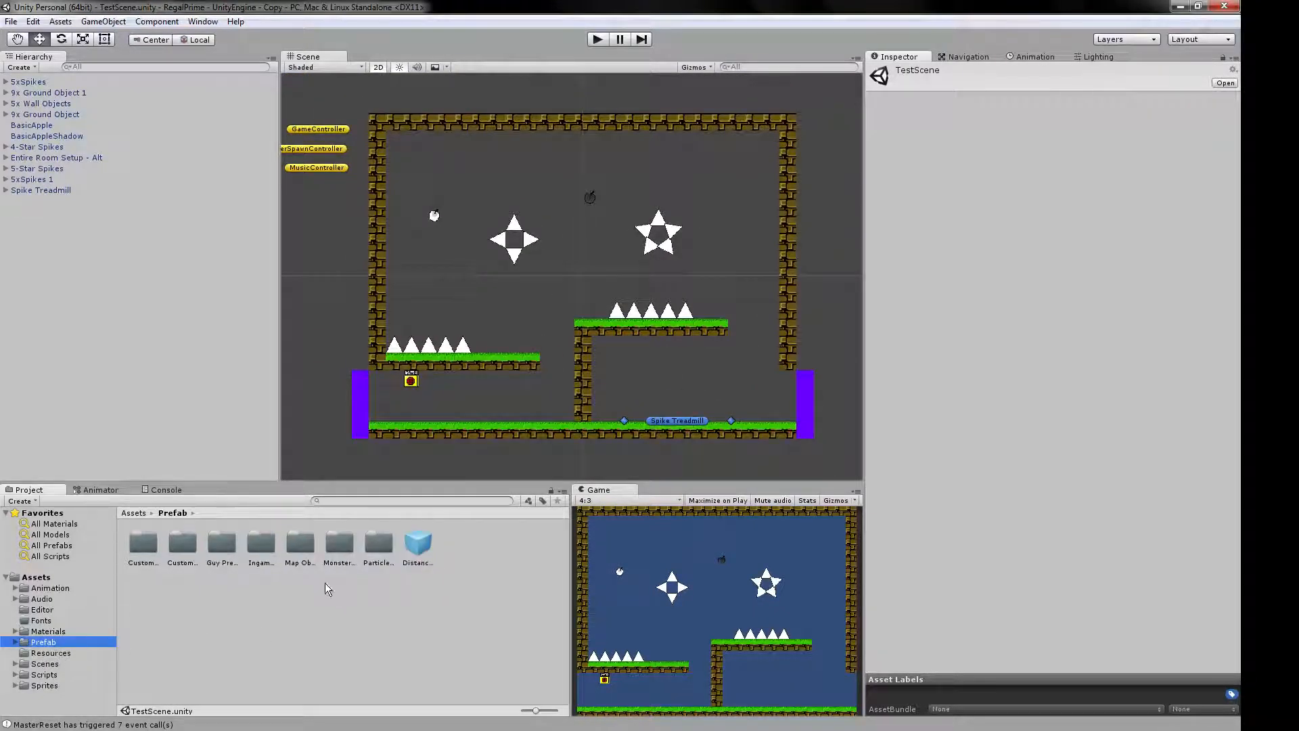
double_click(301, 552)
click(340, 545)
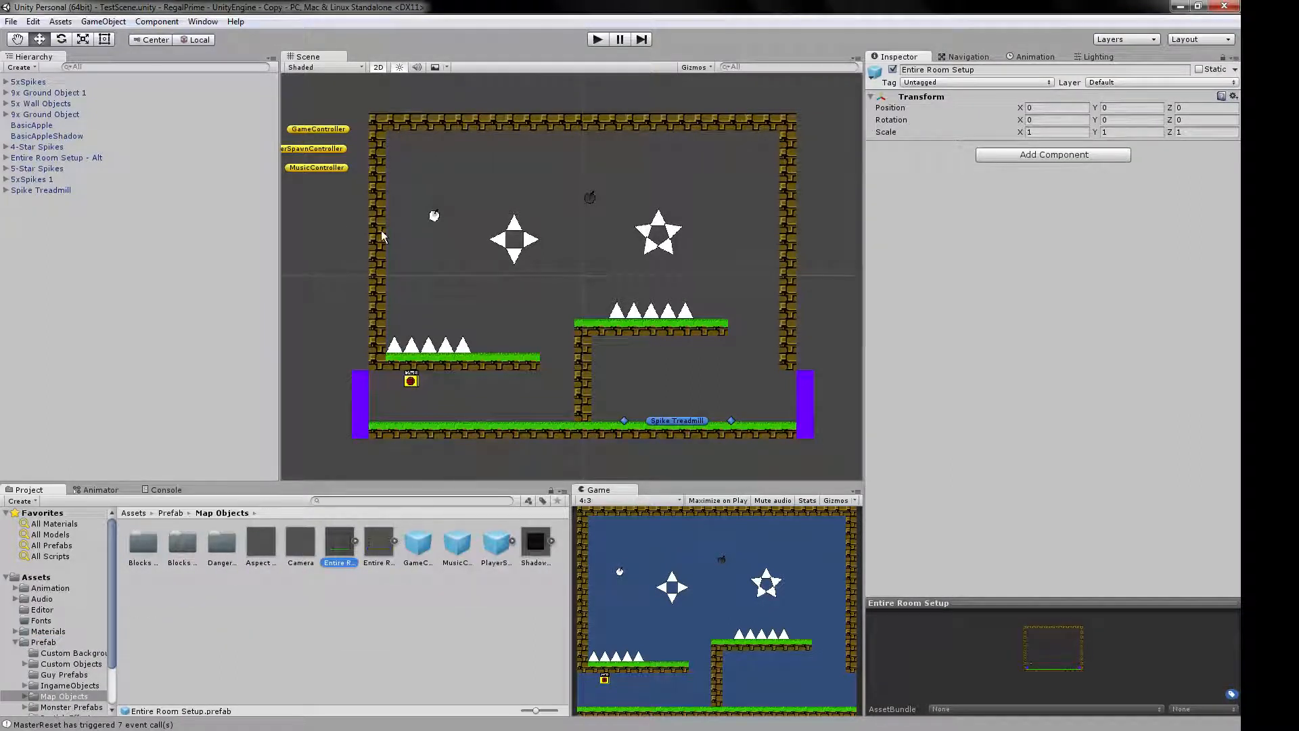
Examine the child objects of Entire Room Setup - Alt, including the contents of Simple Room and the Camera settings.
click(377, 177)
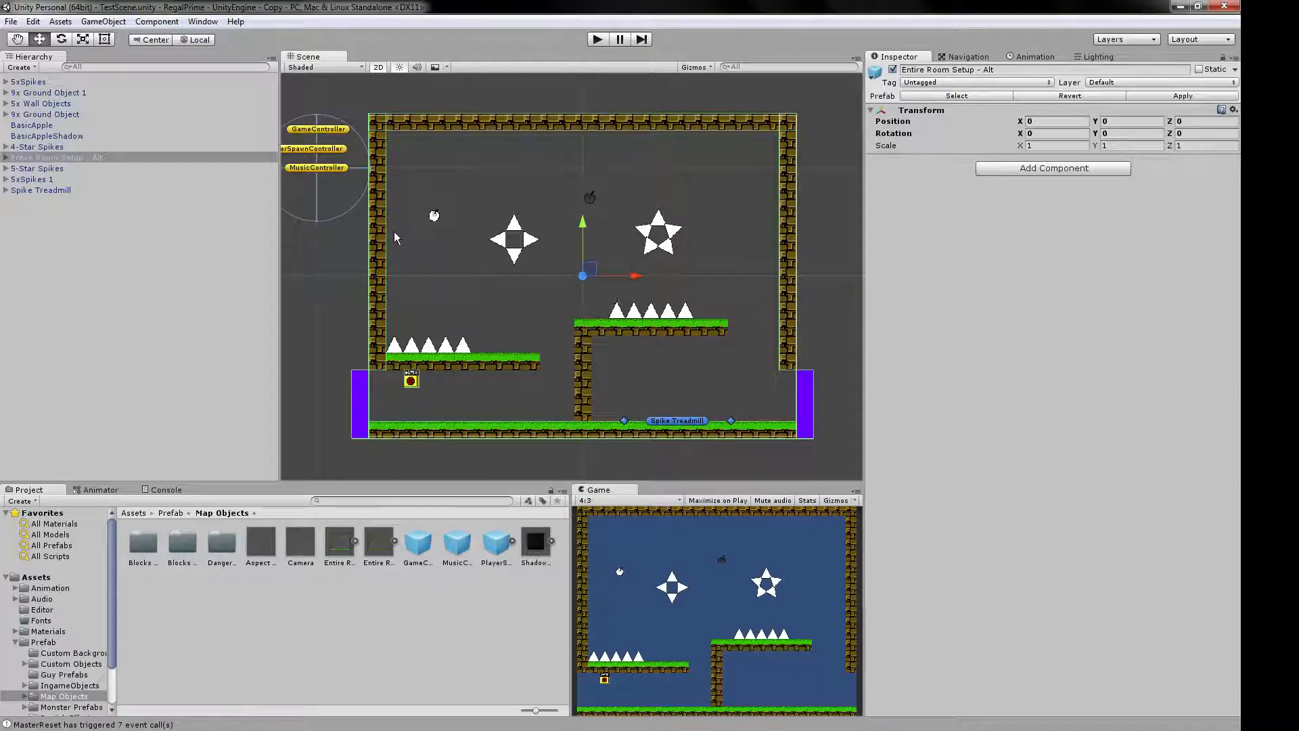
click(5, 157)
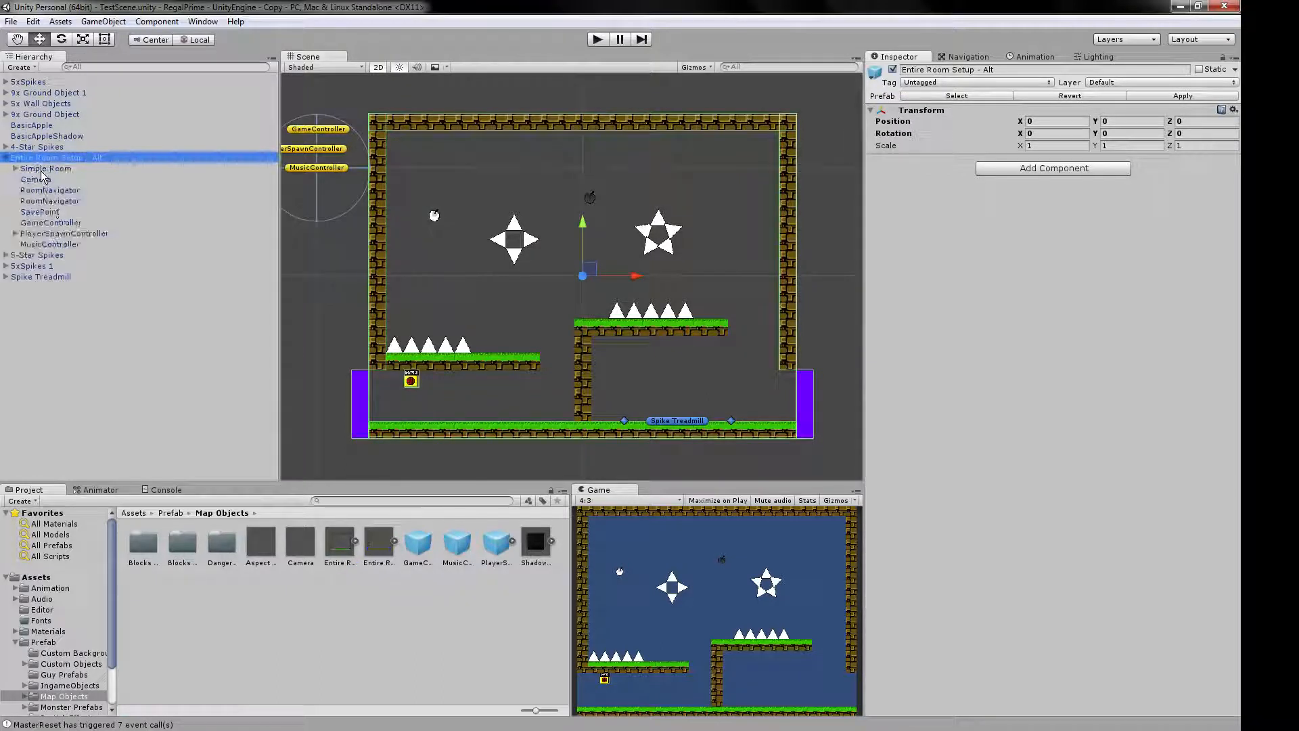
click(37, 168)
click(15, 169)
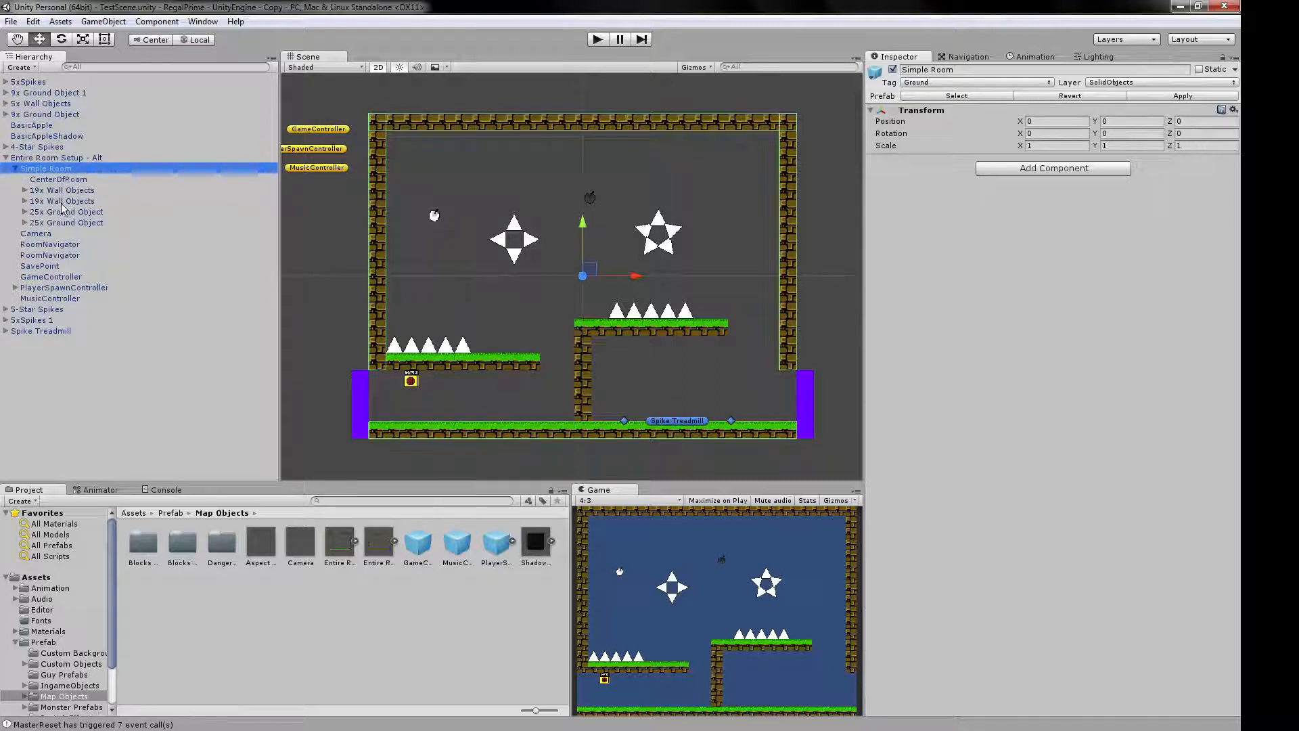
click(15, 169)
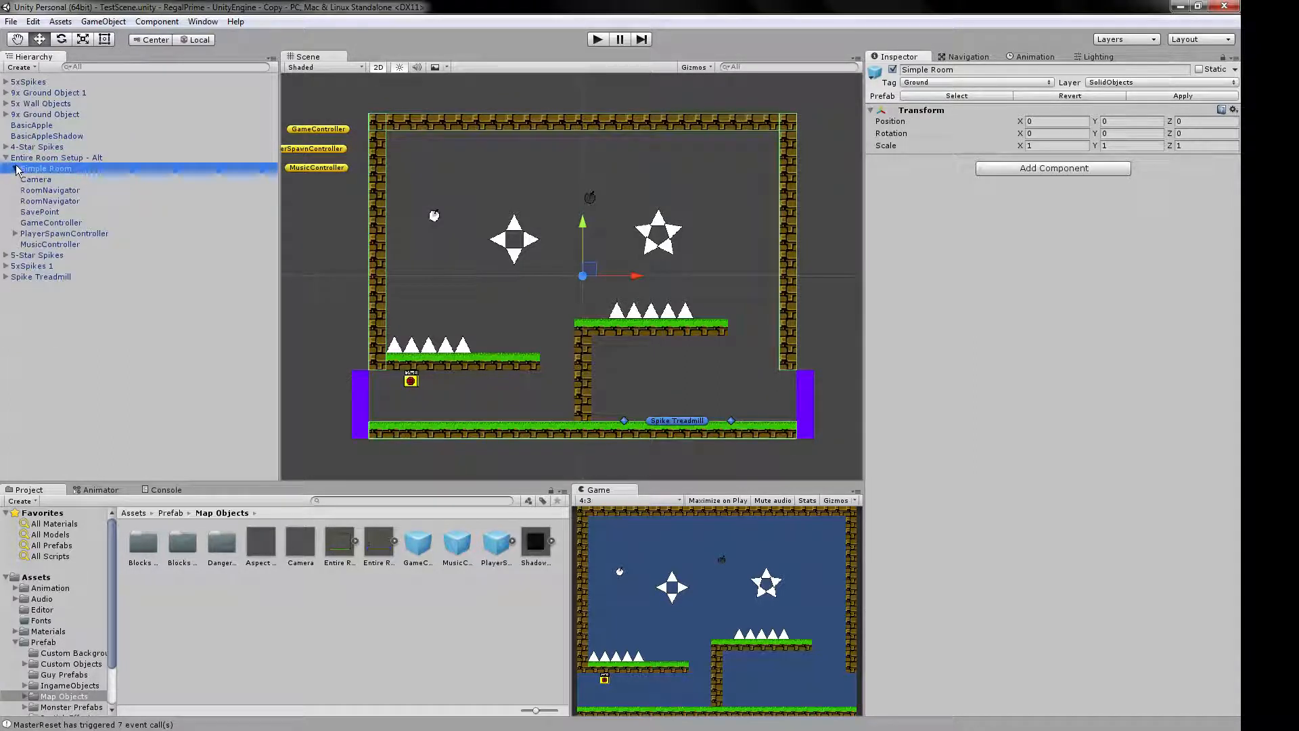
click(15, 169)
click(15, 169)
click(35, 179)
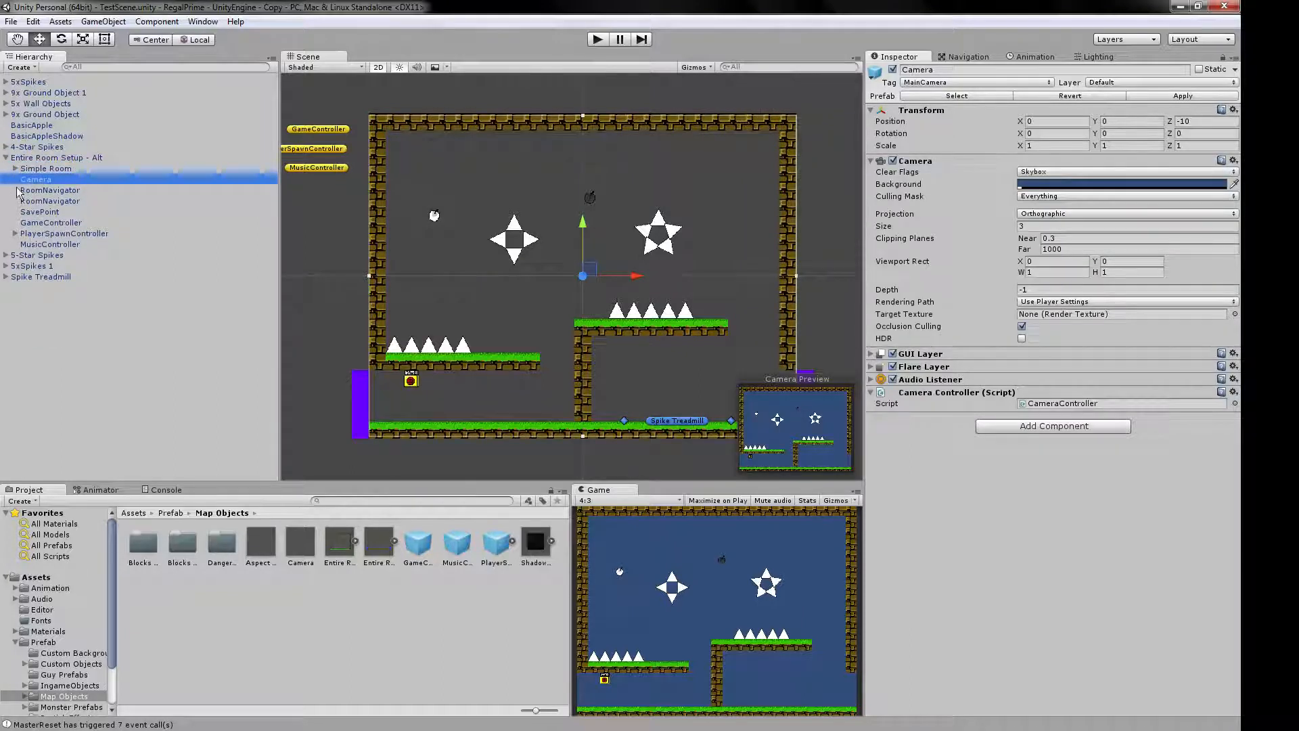
Inspect the warp settings of the RoomNavigator at the room's left exit, and view the project's build settings.
click(37, 190)
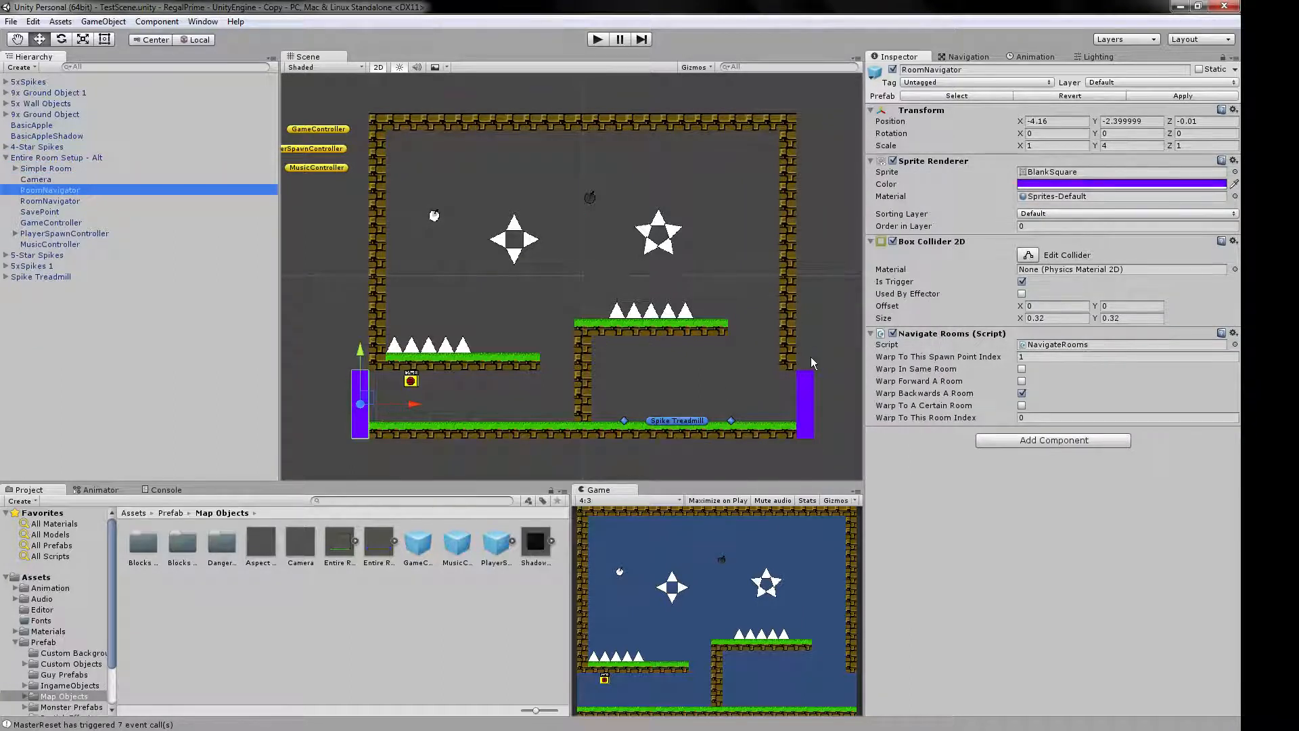
click(10, 22)
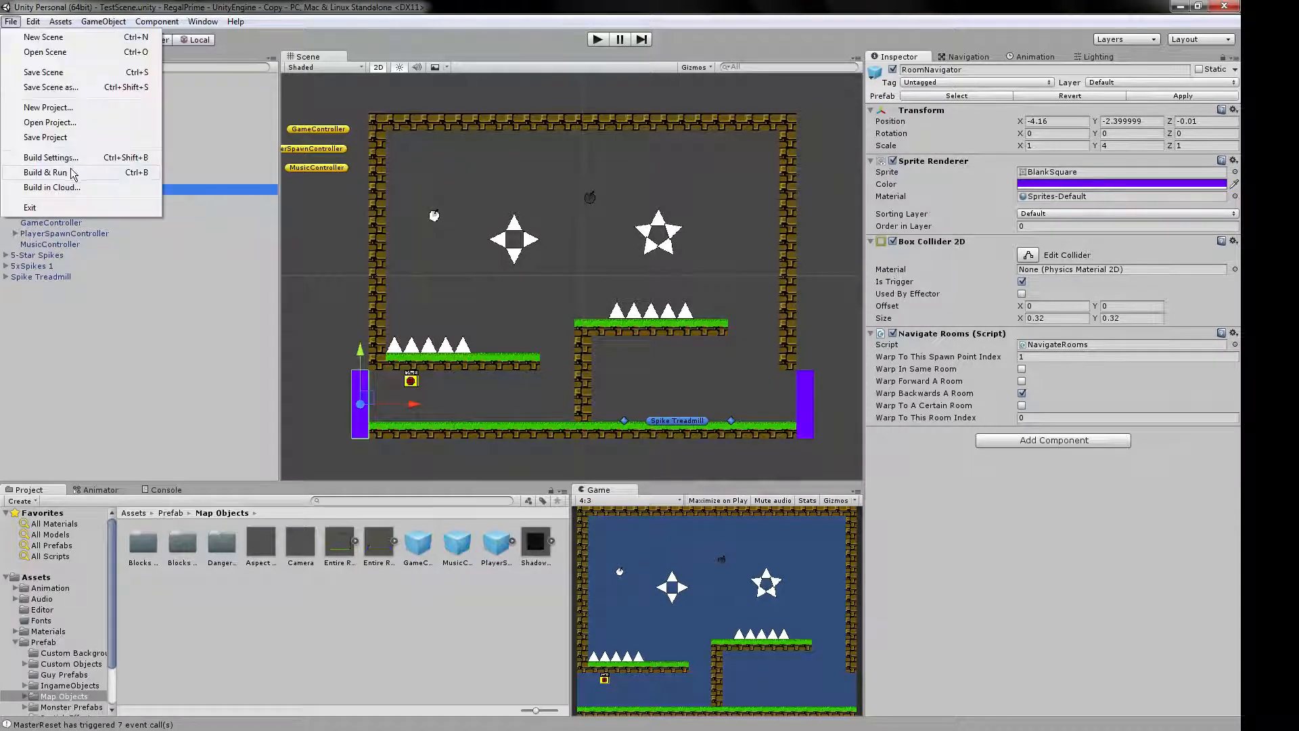
click(82, 161)
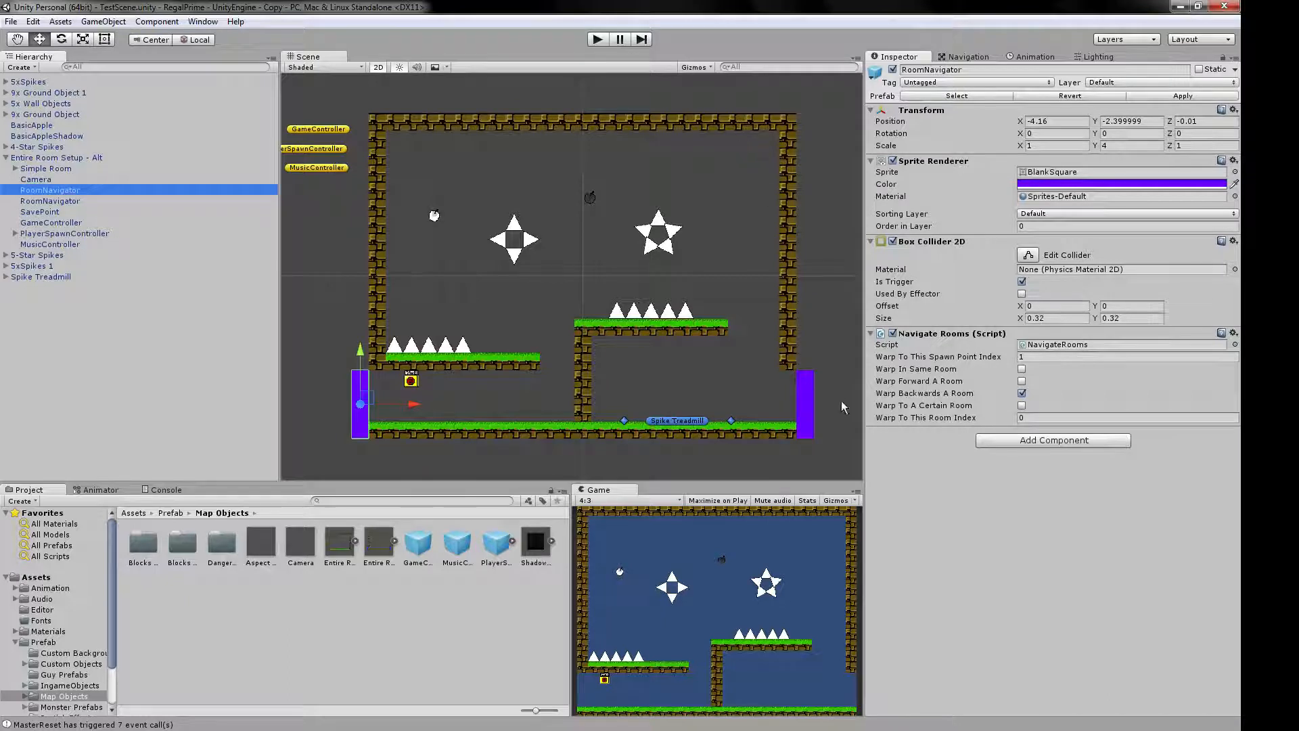
Inspect the spawn point index and room index settings of the RoomNavigator at the room's right exit.
click(804, 408)
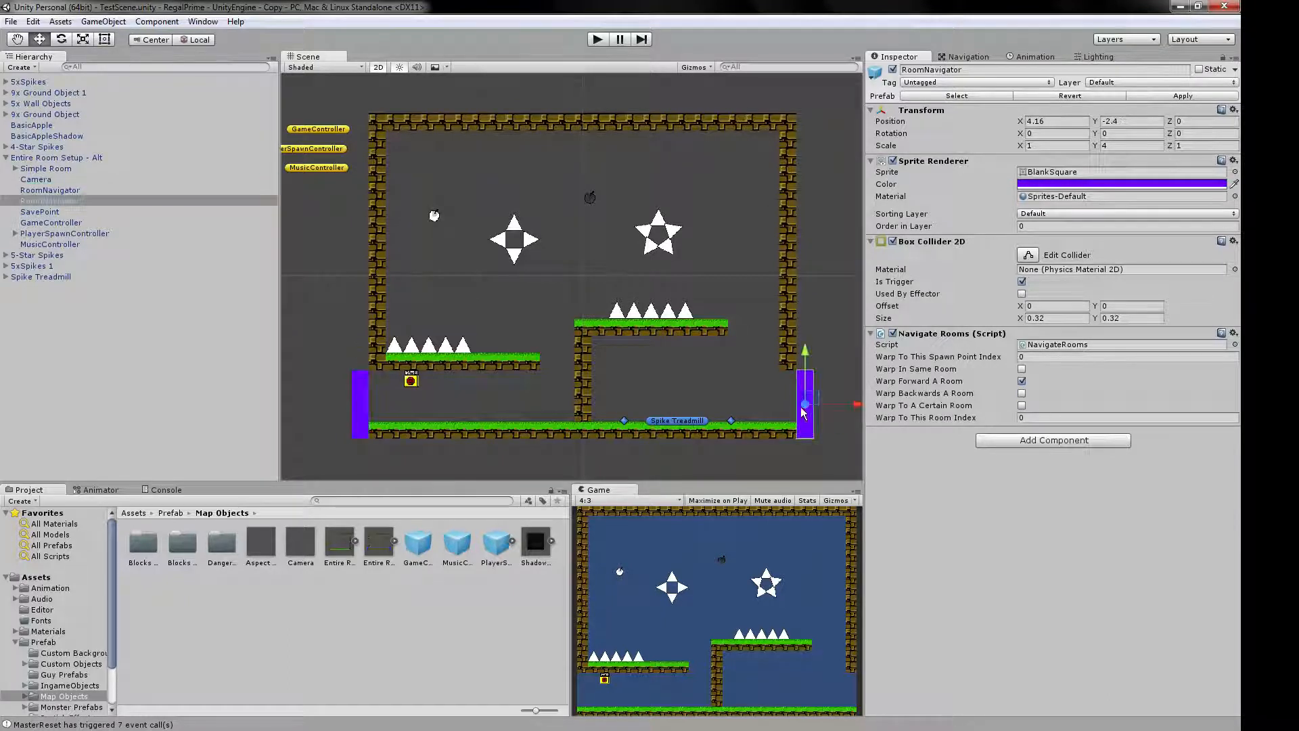
click(1042, 358)
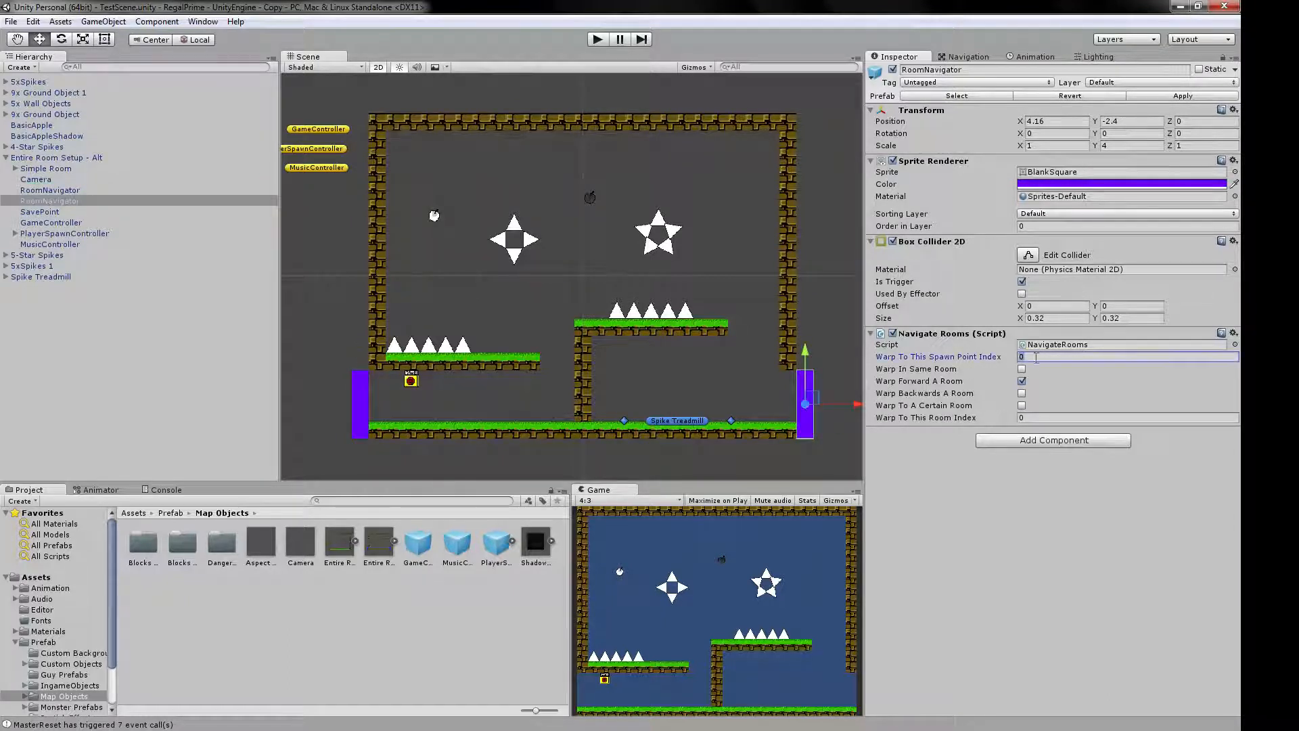
click(1034, 418)
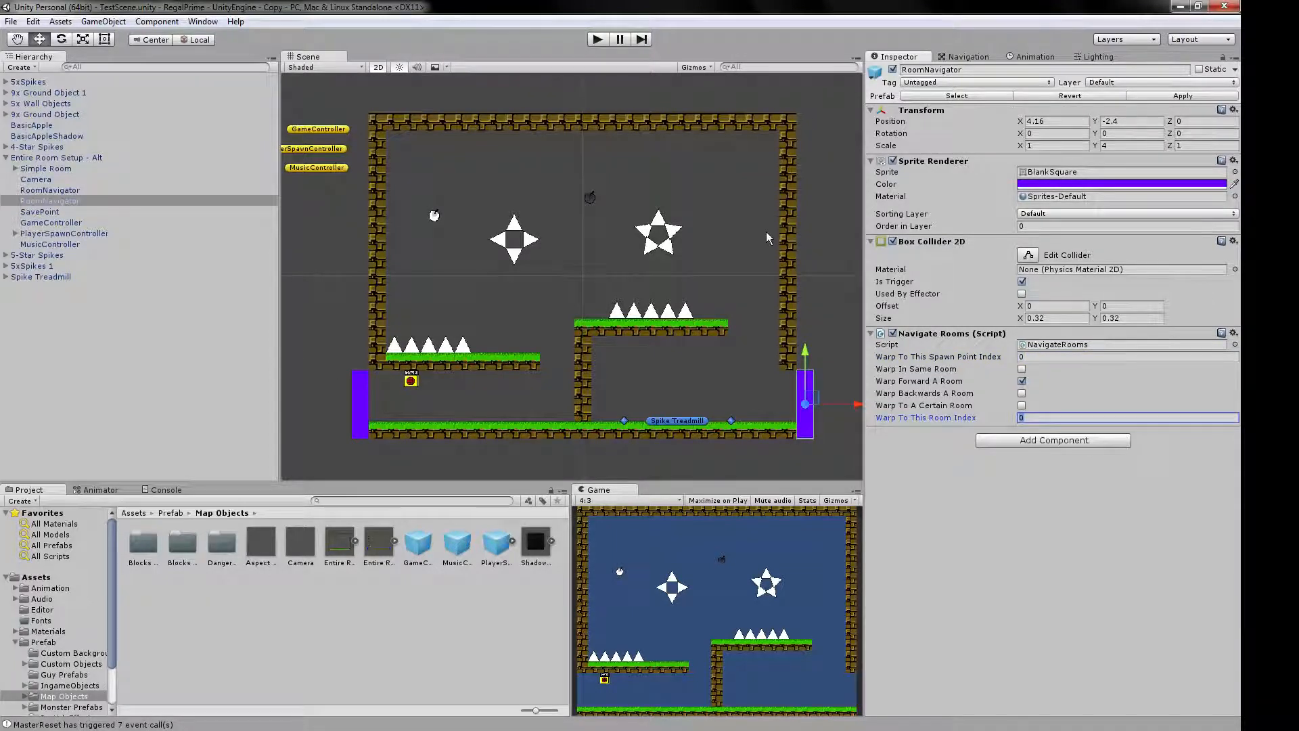
Inspect the settings of the SavePoint, GameController and PlayerSpawnController objects.
click(39, 211)
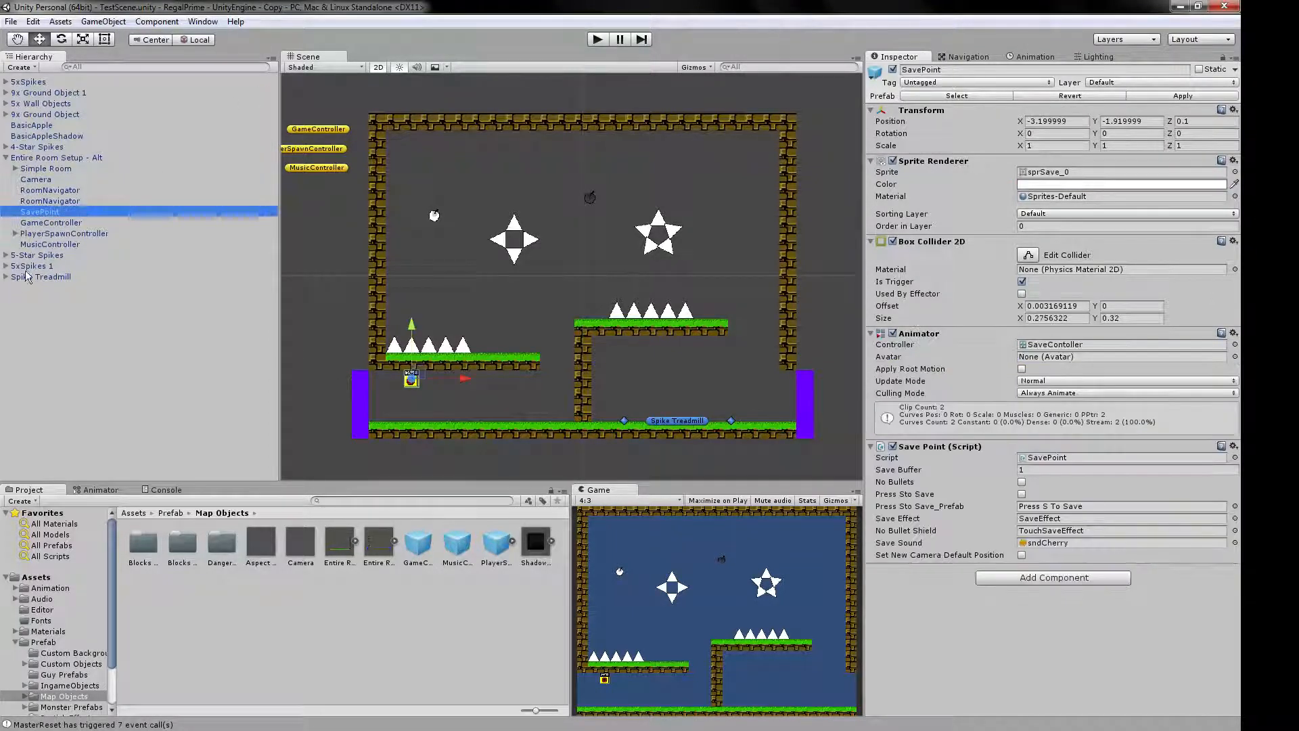
click(58, 223)
click(84, 233)
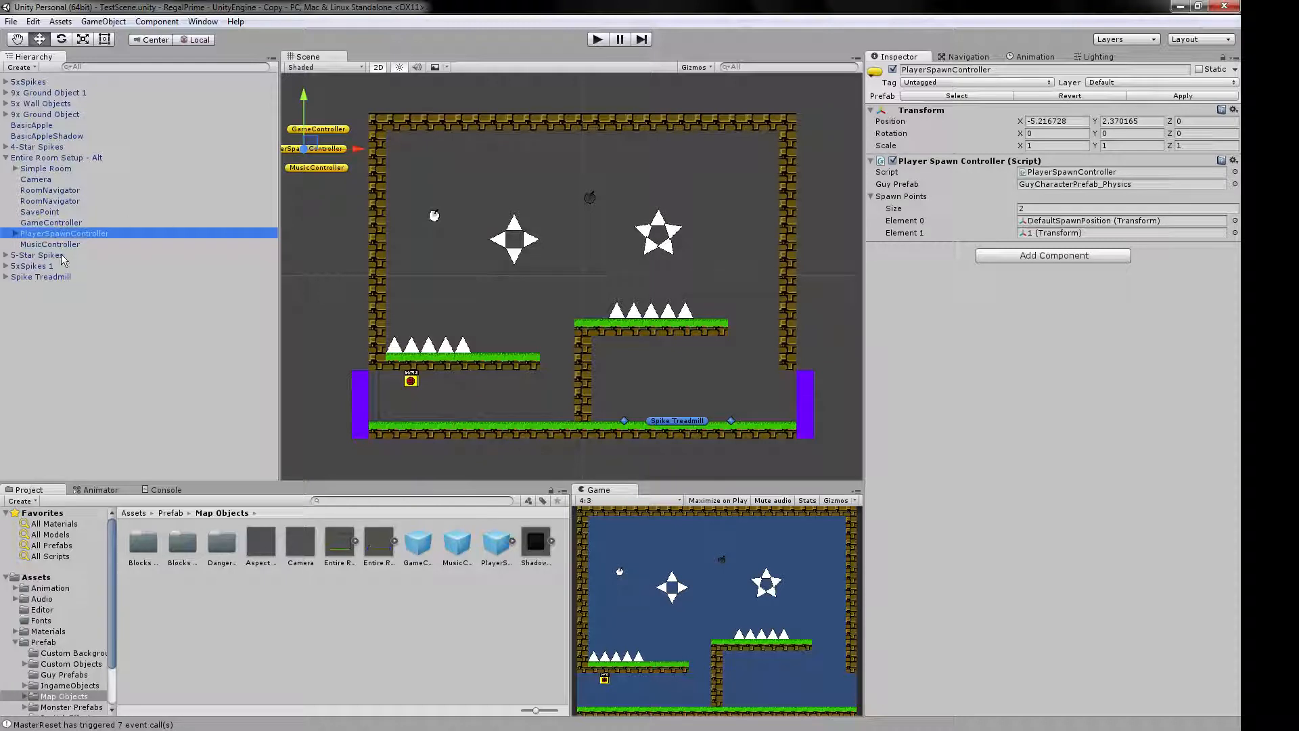
Assign yellow diamond icons to DefaultSpawnPosition and 1, the two spawn points under PlayerSpawnController.
click(15, 233)
click(57, 245)
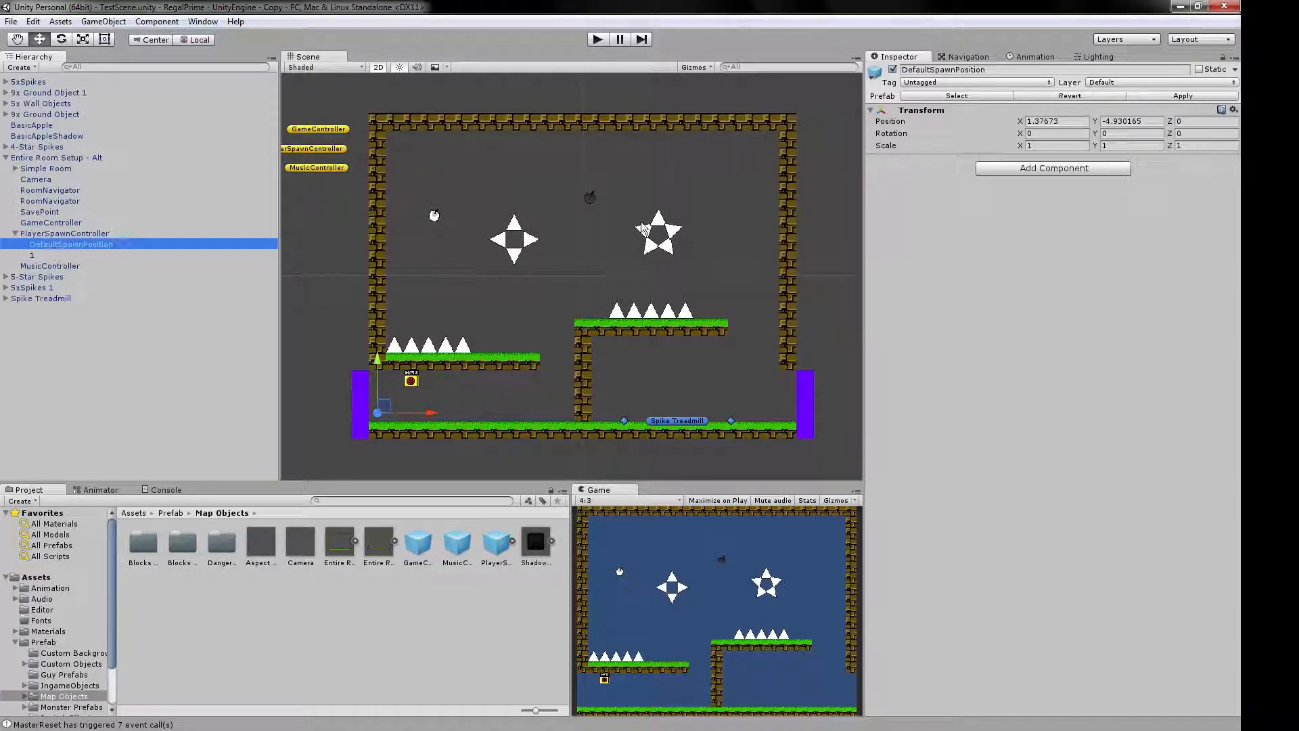
click(383, 411)
click(56, 247)
click(876, 71)
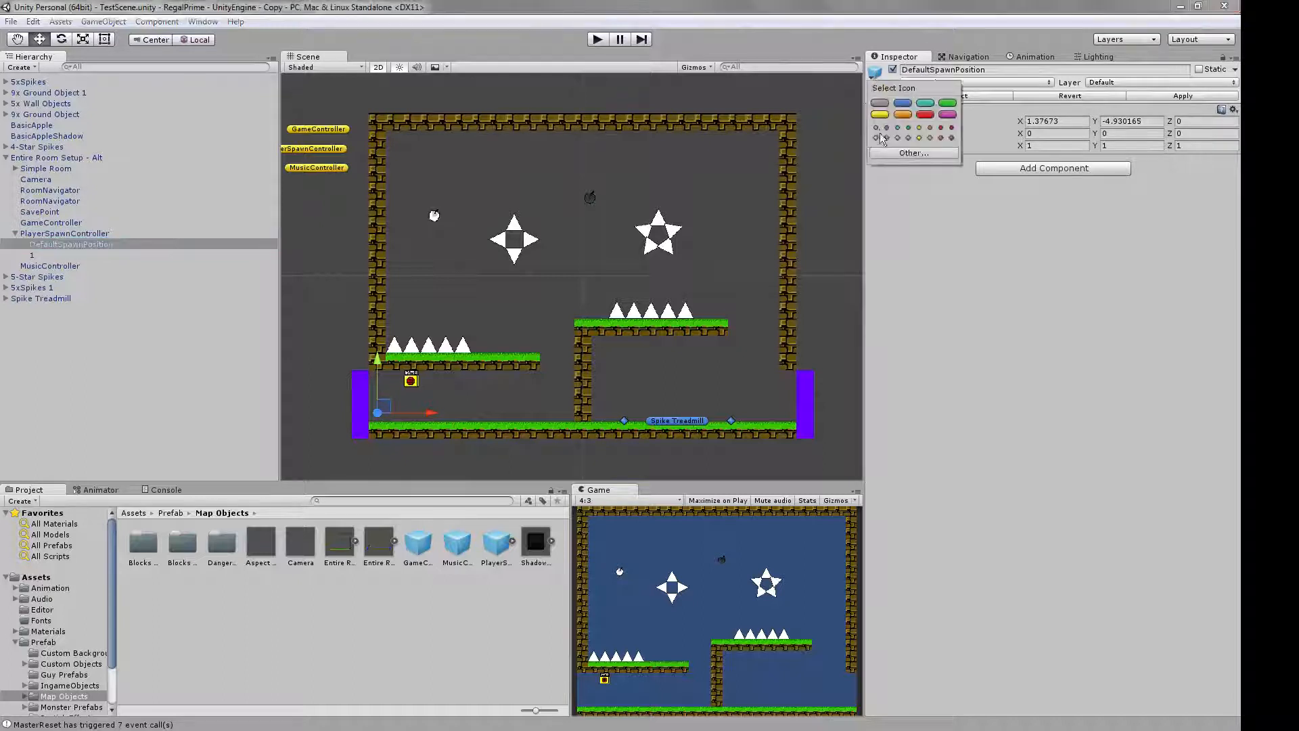
click(919, 138)
click(67, 256)
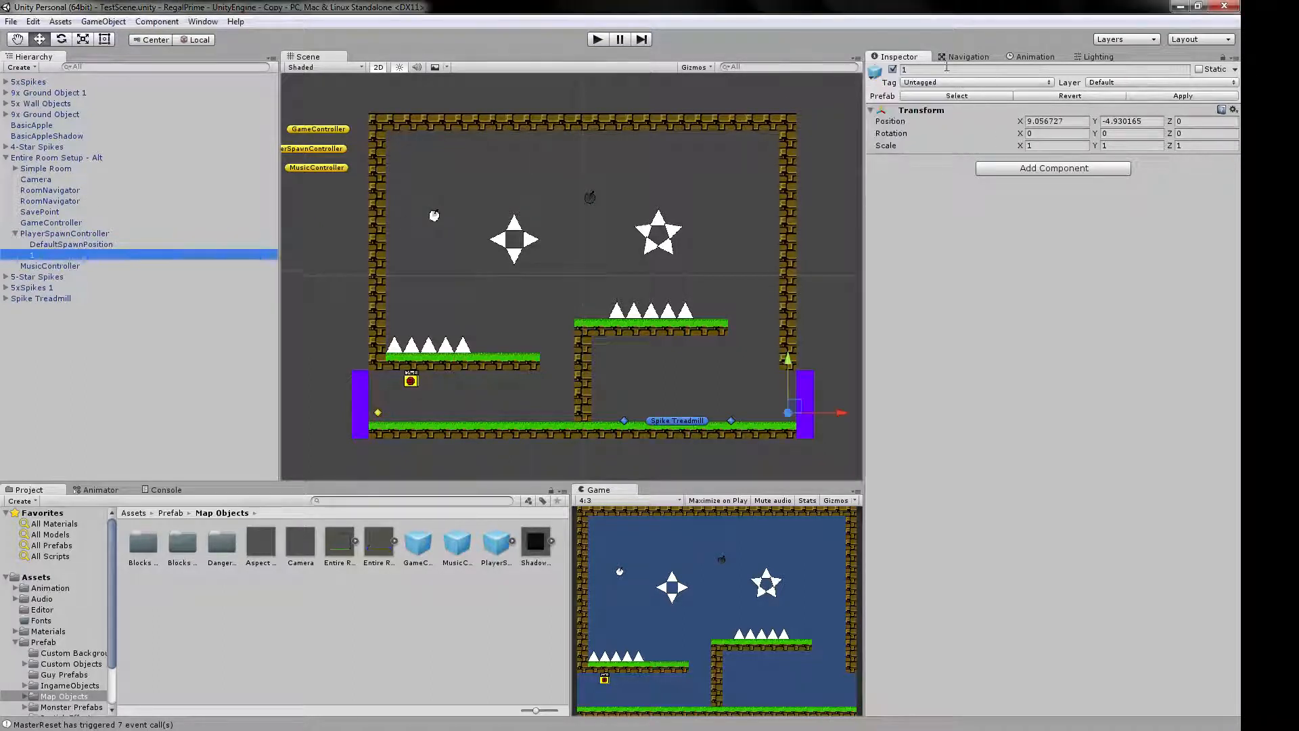
click(876, 70)
click(919, 137)
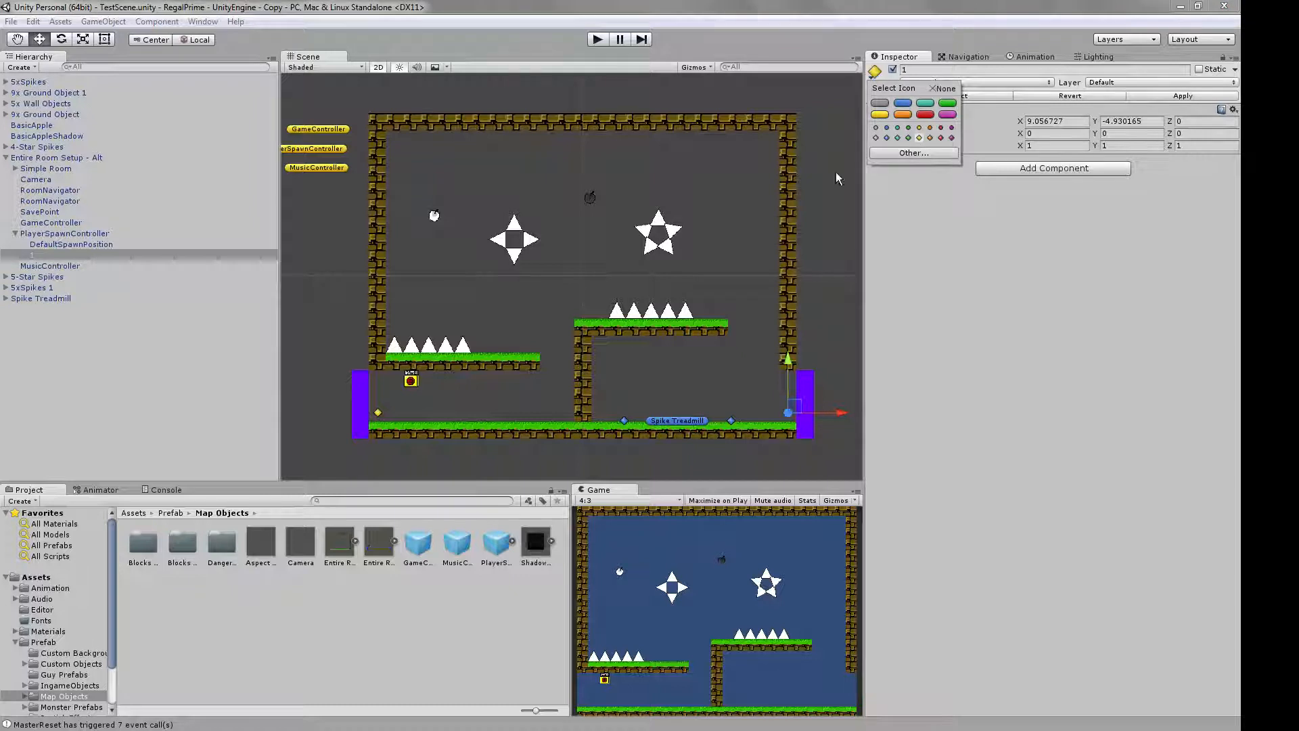
click(421, 393)
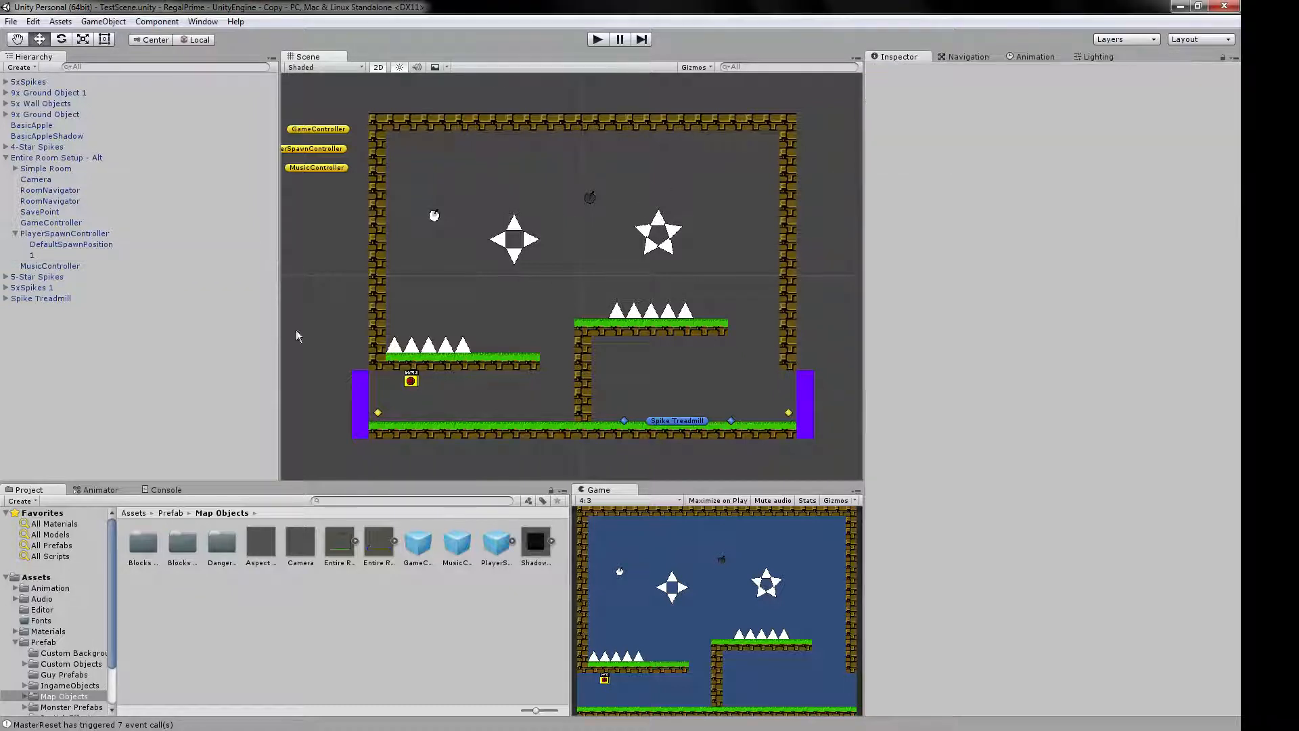
Inspect the MusicController settings, collapse the Entire Room Setup - Alt group and clear the selection.
click(15, 235)
click(51, 244)
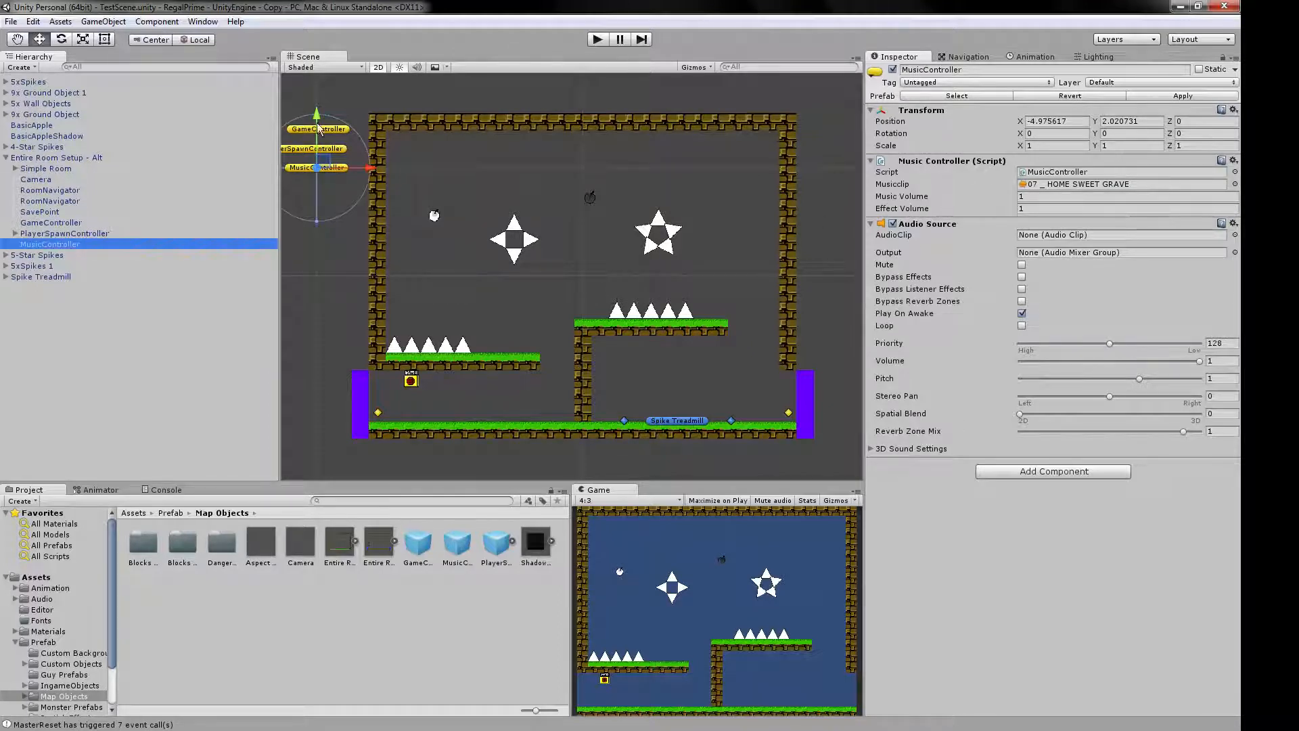
click(6, 157)
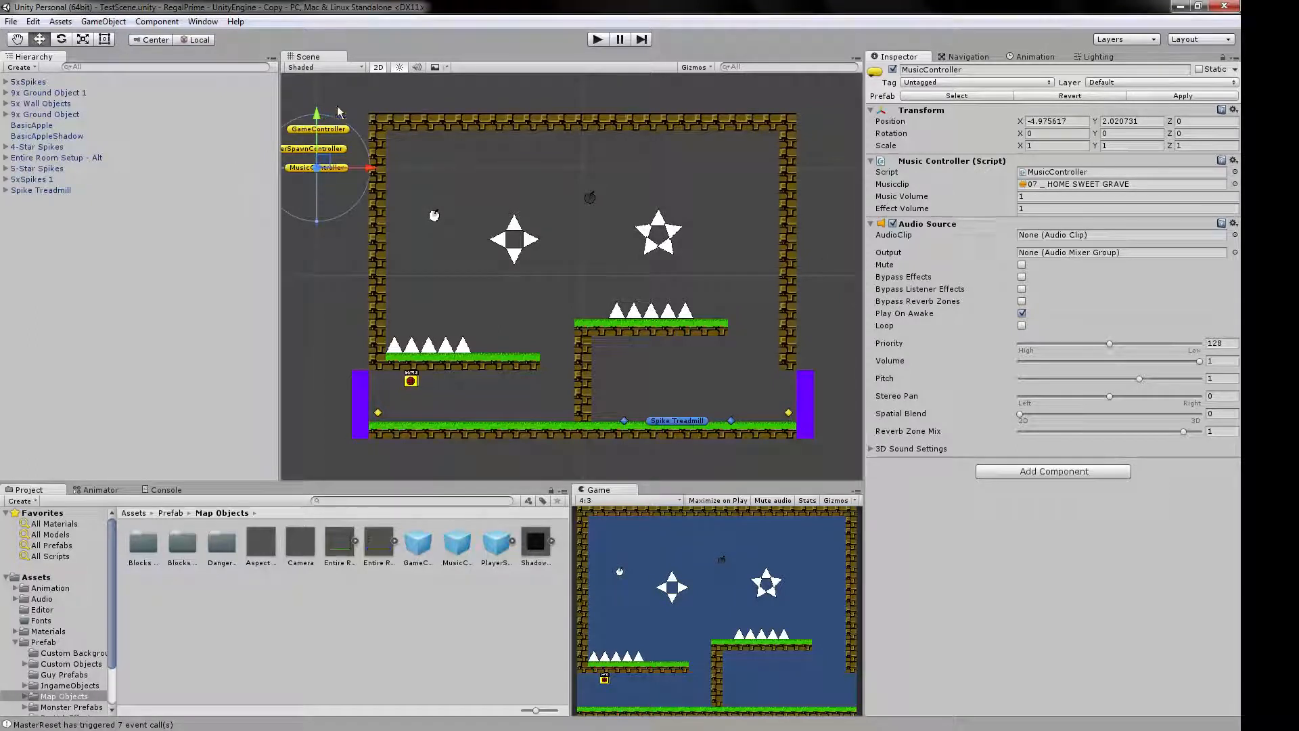
drag(287, 102, 331, 224)
click(323, 295)
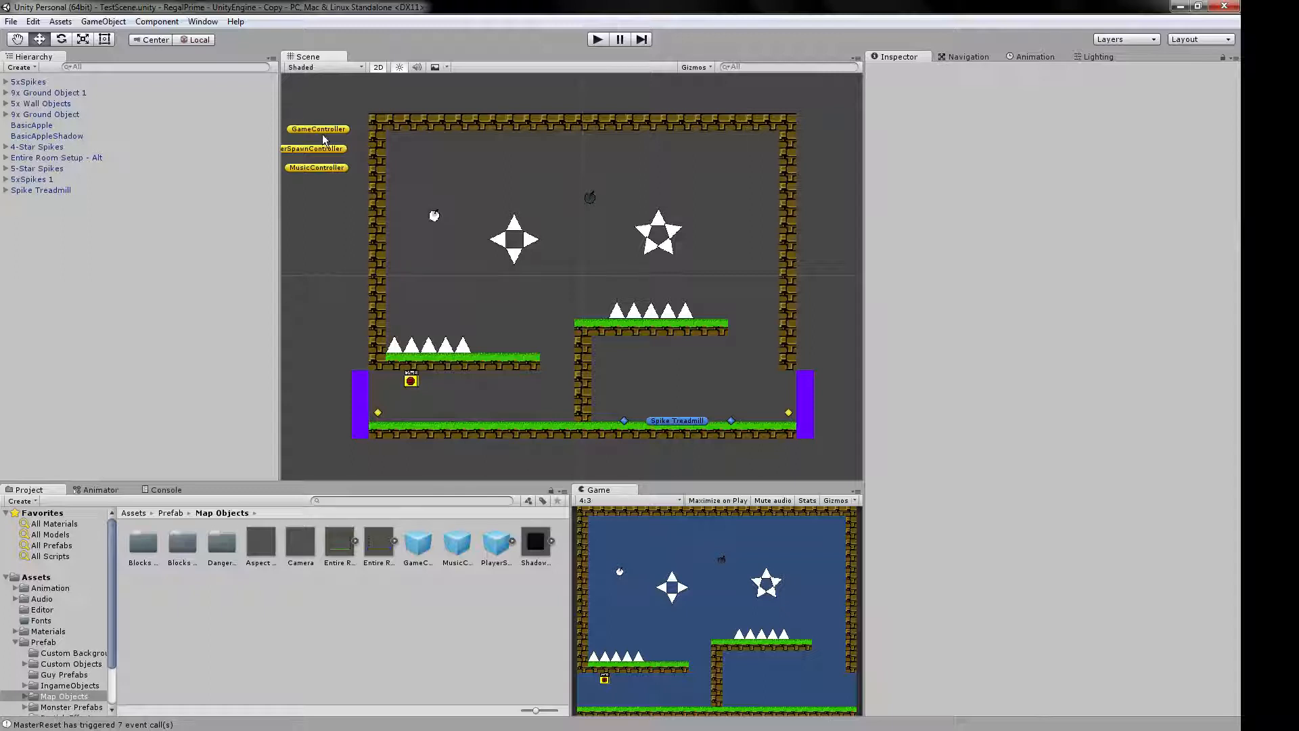
Examine the available tag and layer options for the 4-Star Spikes without changing them.
scroll(330, 170, down, 1)
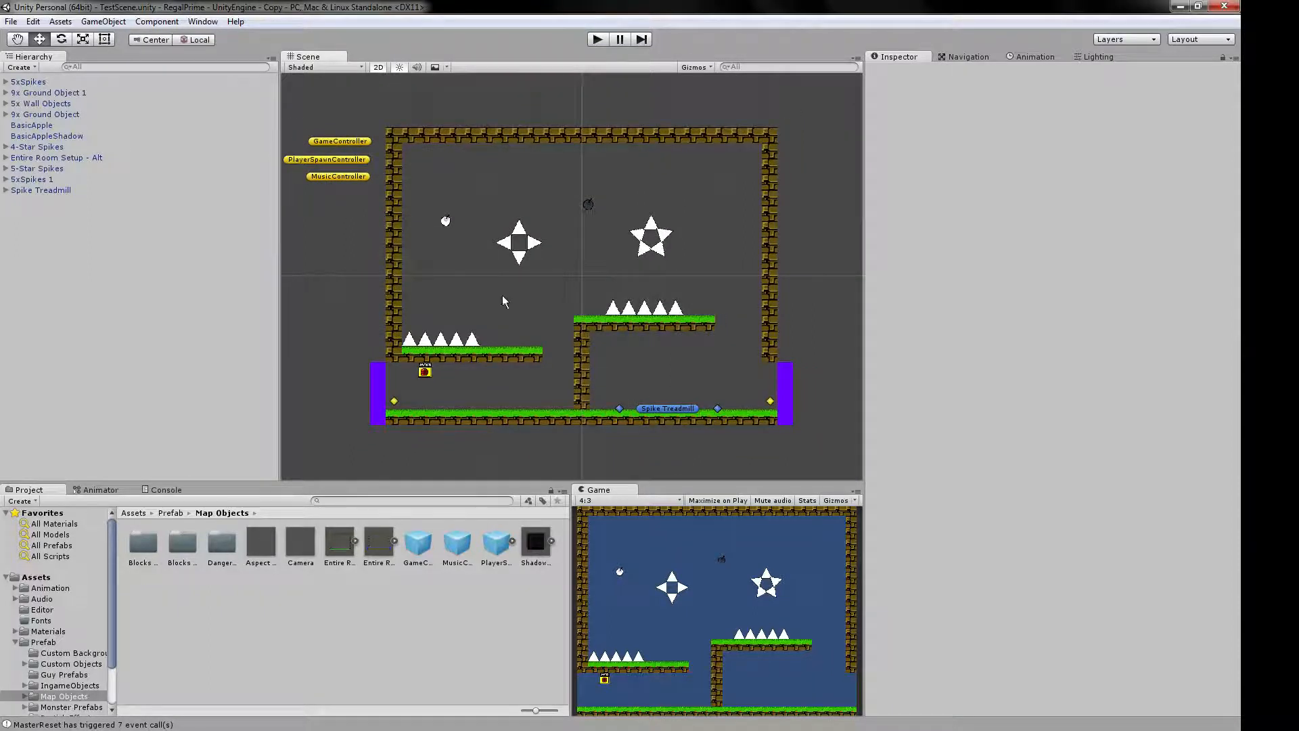
scroll(502, 295, up, 1)
scroll(541, 275, up, 1)
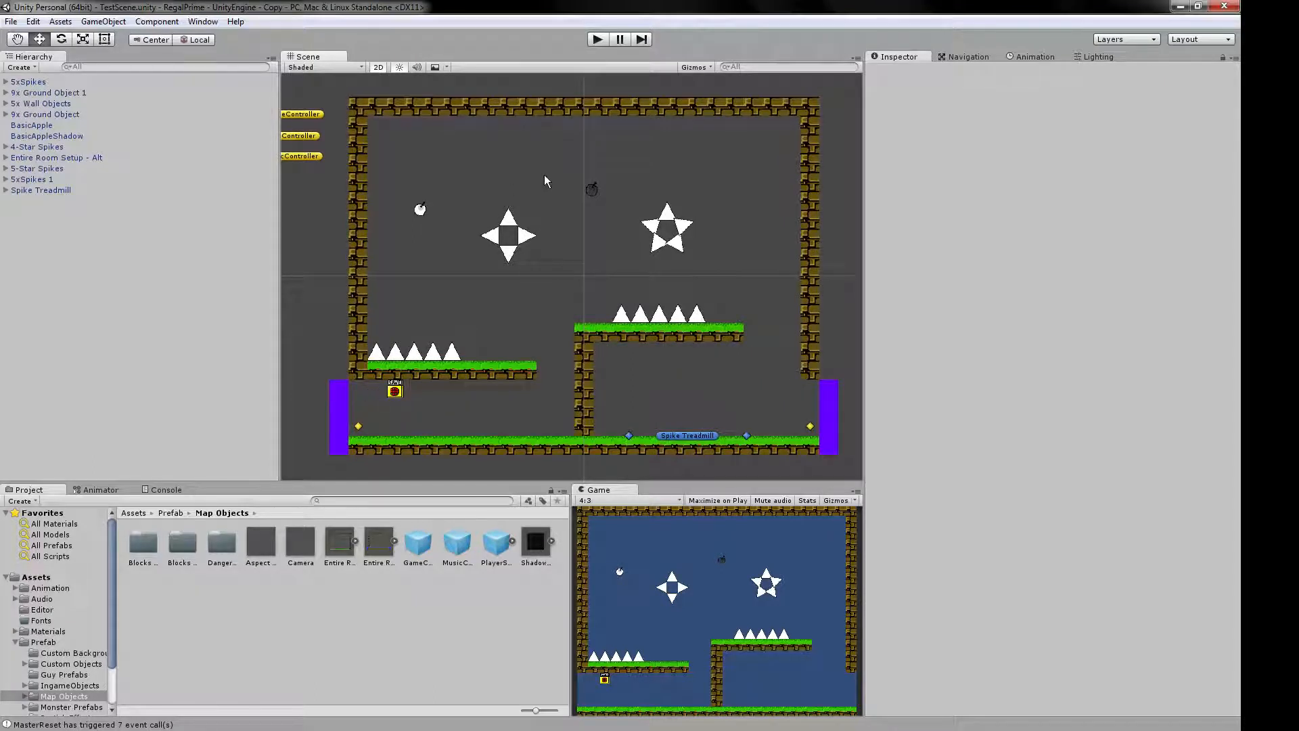
click(516, 224)
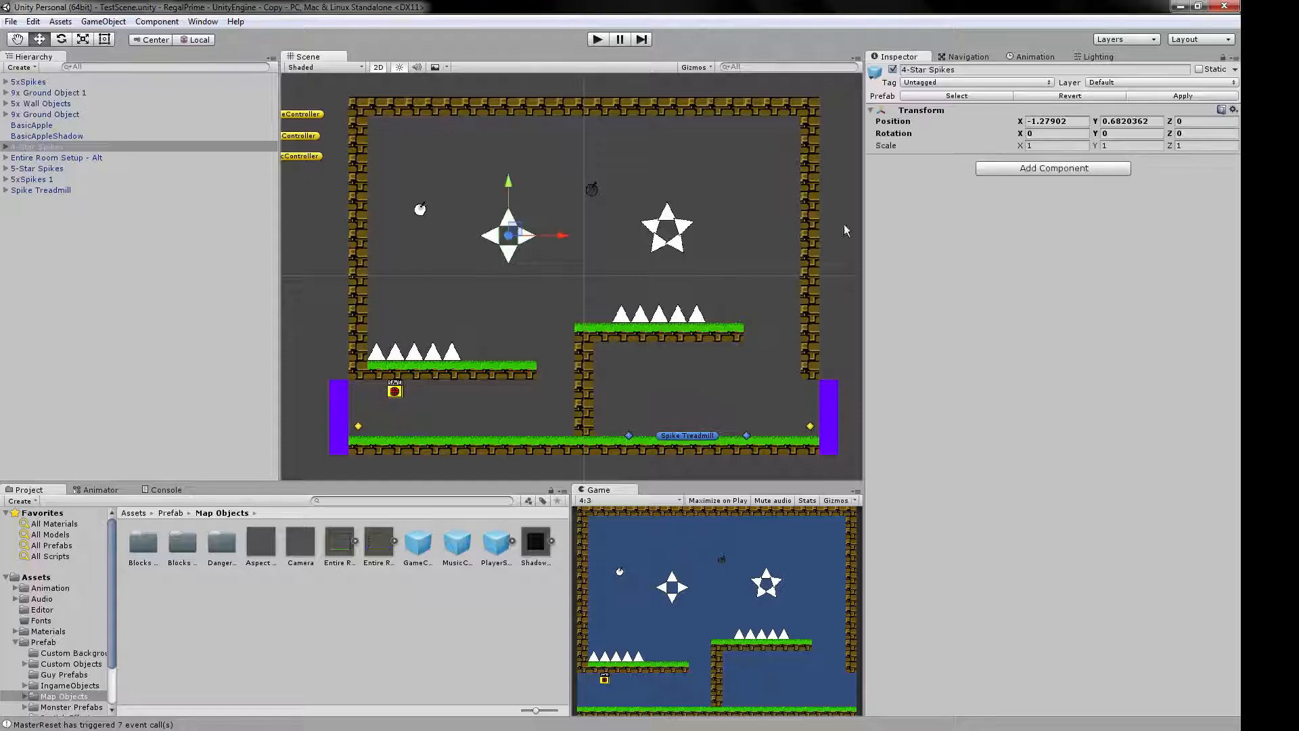
click(931, 81)
click(1003, 387)
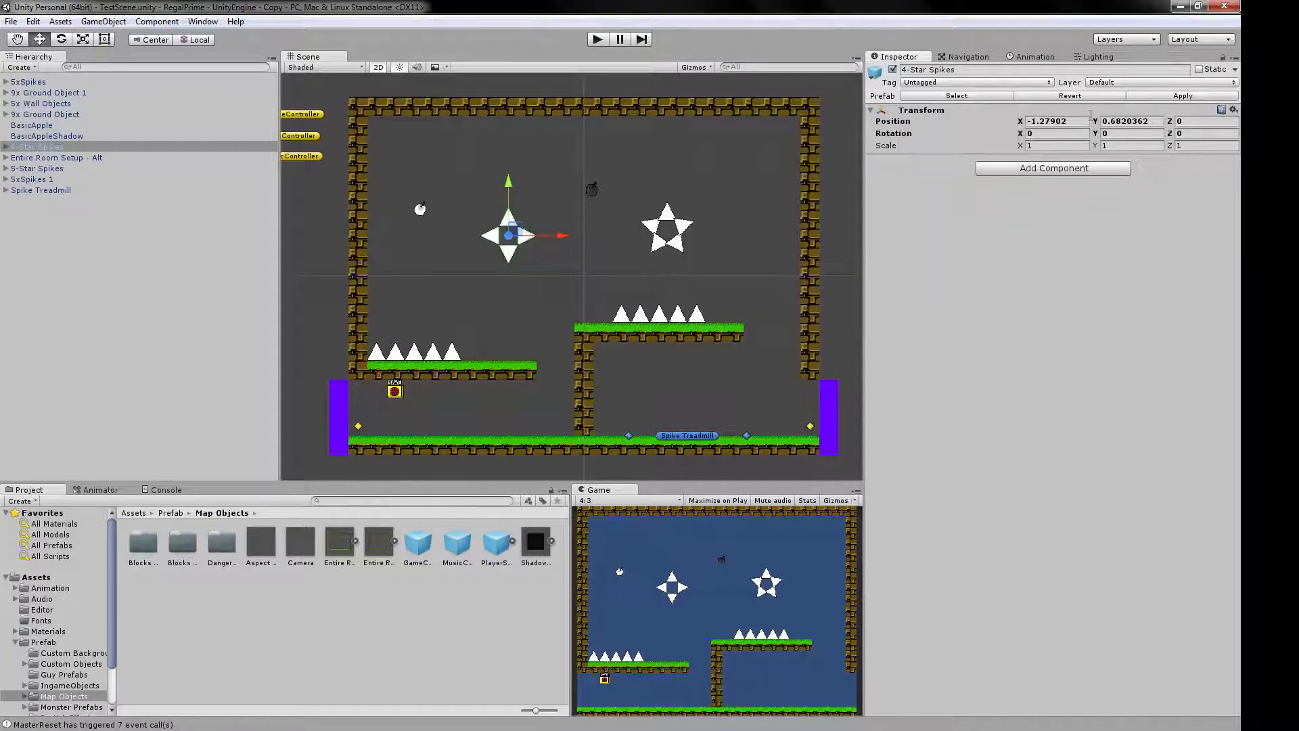
click(1097, 81)
click(977, 308)
Inspect the tag and layer assignment of the 9x Ground Object platform above the save point.
click(500, 313)
click(512, 375)
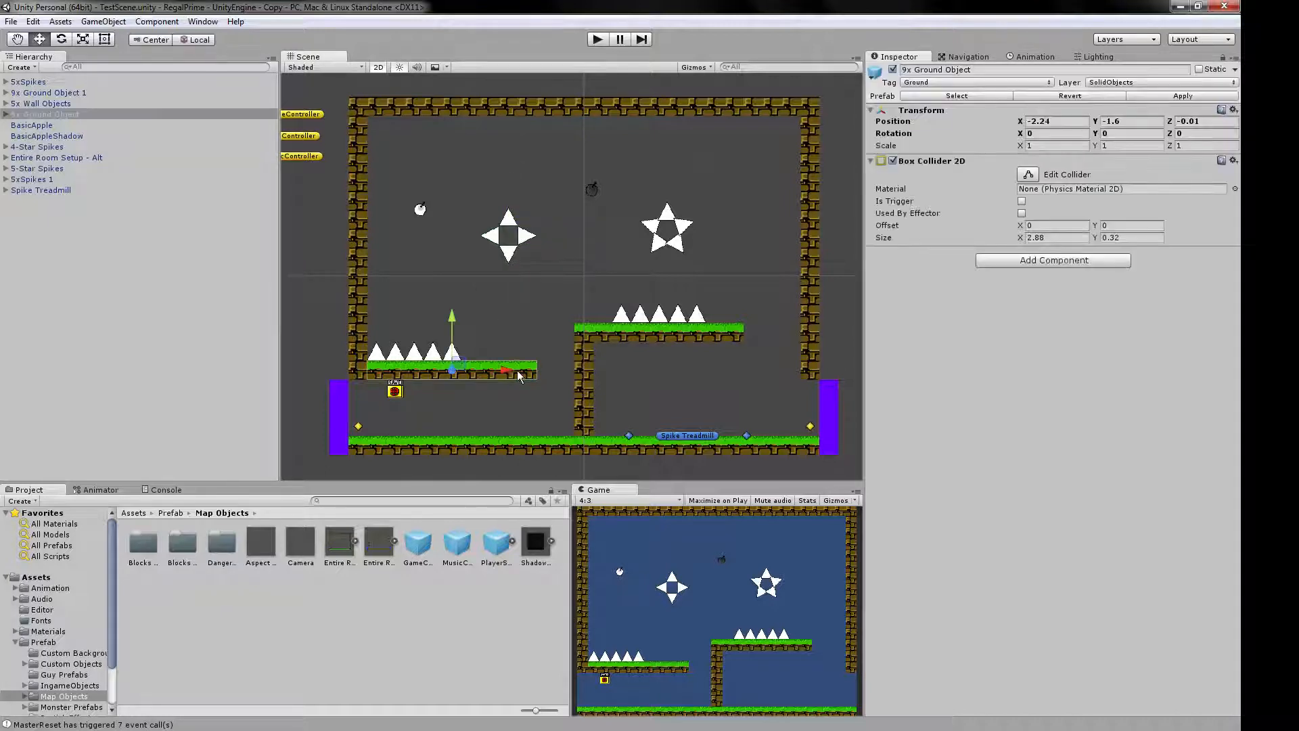
click(1111, 83)
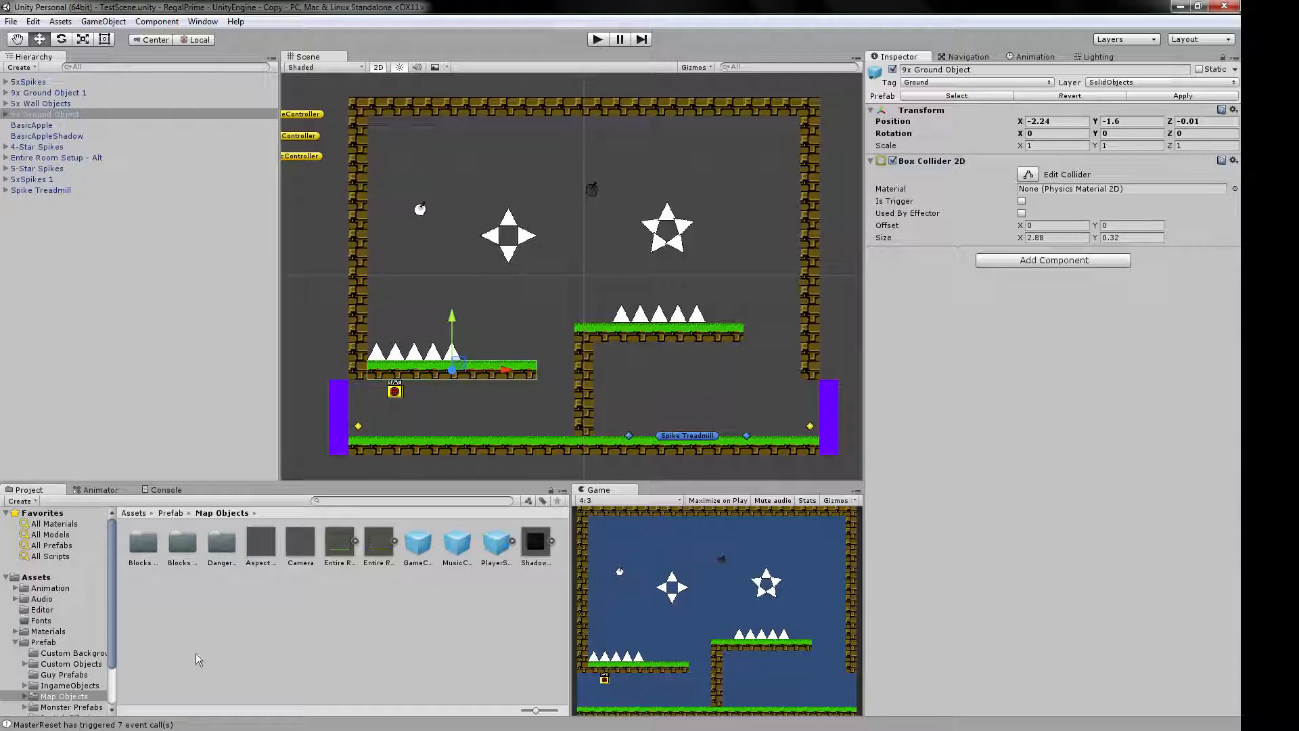
Inspect the Shadowed Background prefab and browse the Prefab subfolders from Custom Backgrounds to ParticleEffects, ending on Map Objects with the Prefab folder collapsed.
click(539, 552)
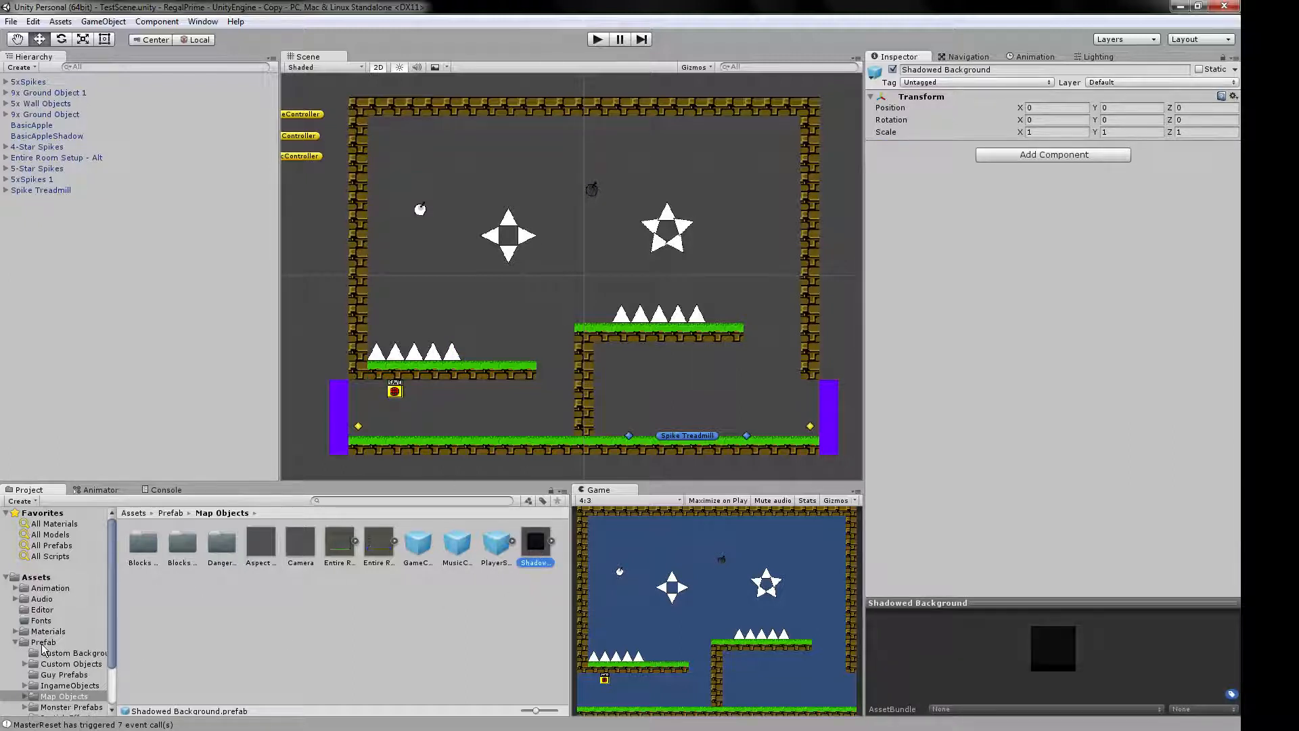
scroll(43, 648, down, 2)
click(51, 602)
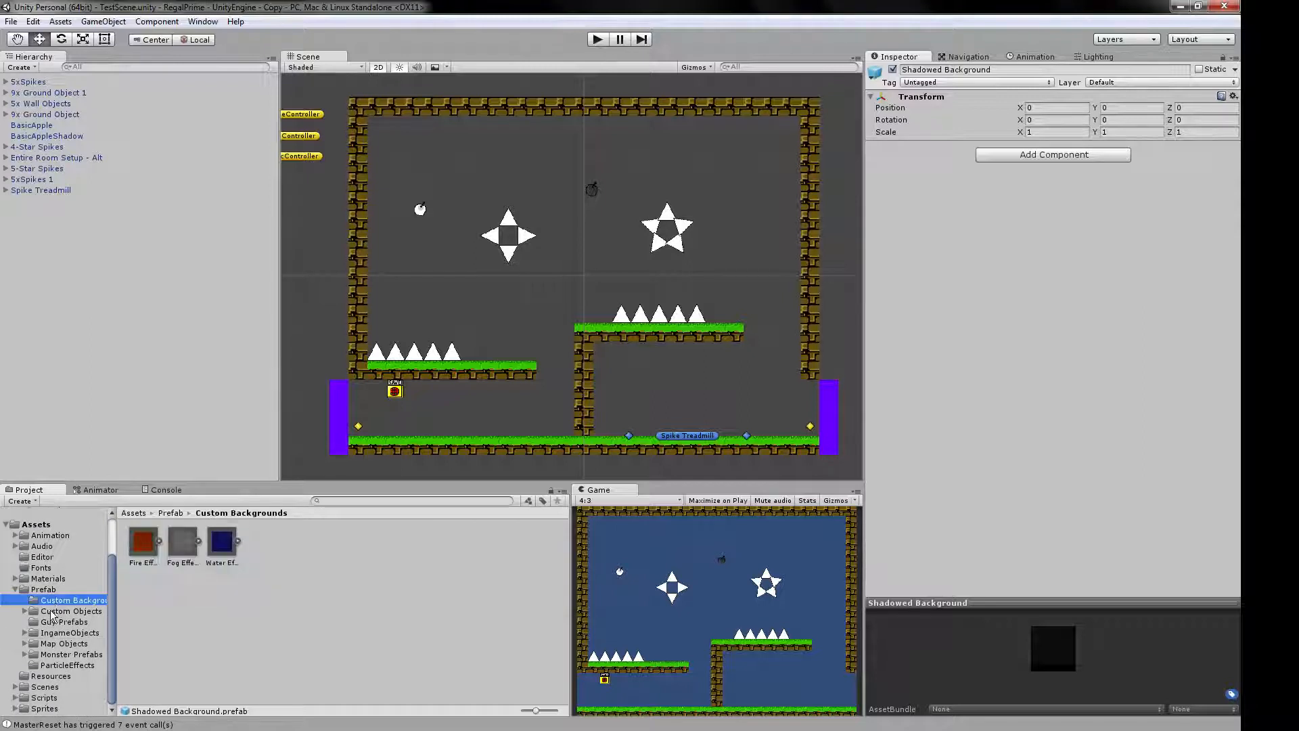
click(61, 611)
click(62, 643)
click(65, 655)
click(70, 664)
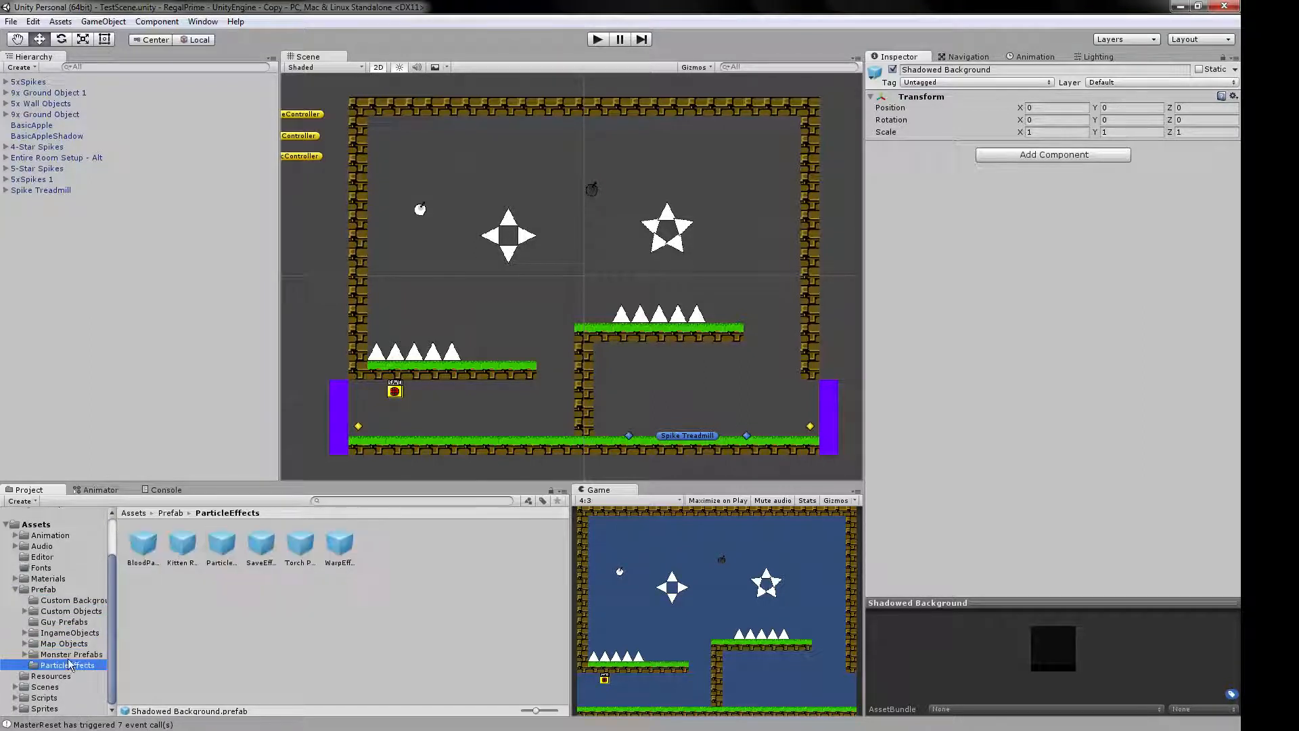
click(66, 643)
click(16, 590)
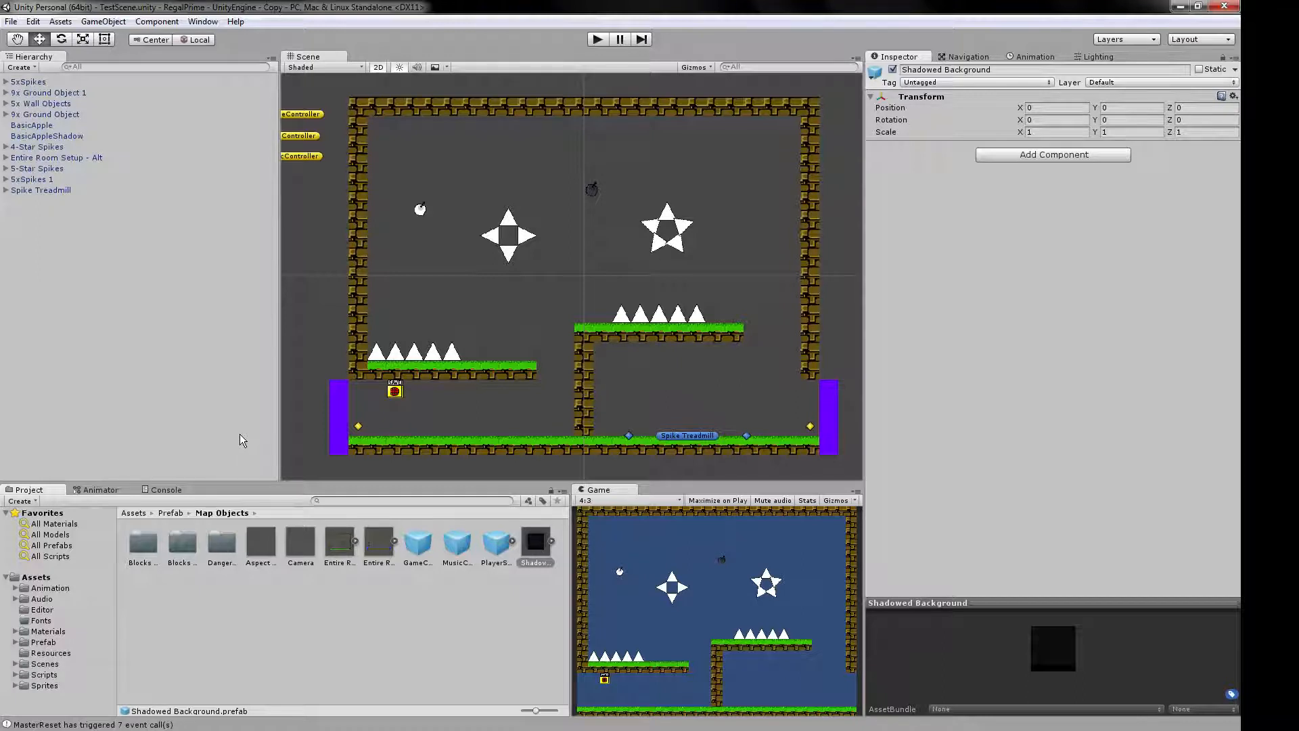
Clear the selection and view the contents of the Scenes folder and the root Assets folder.
click(568, 267)
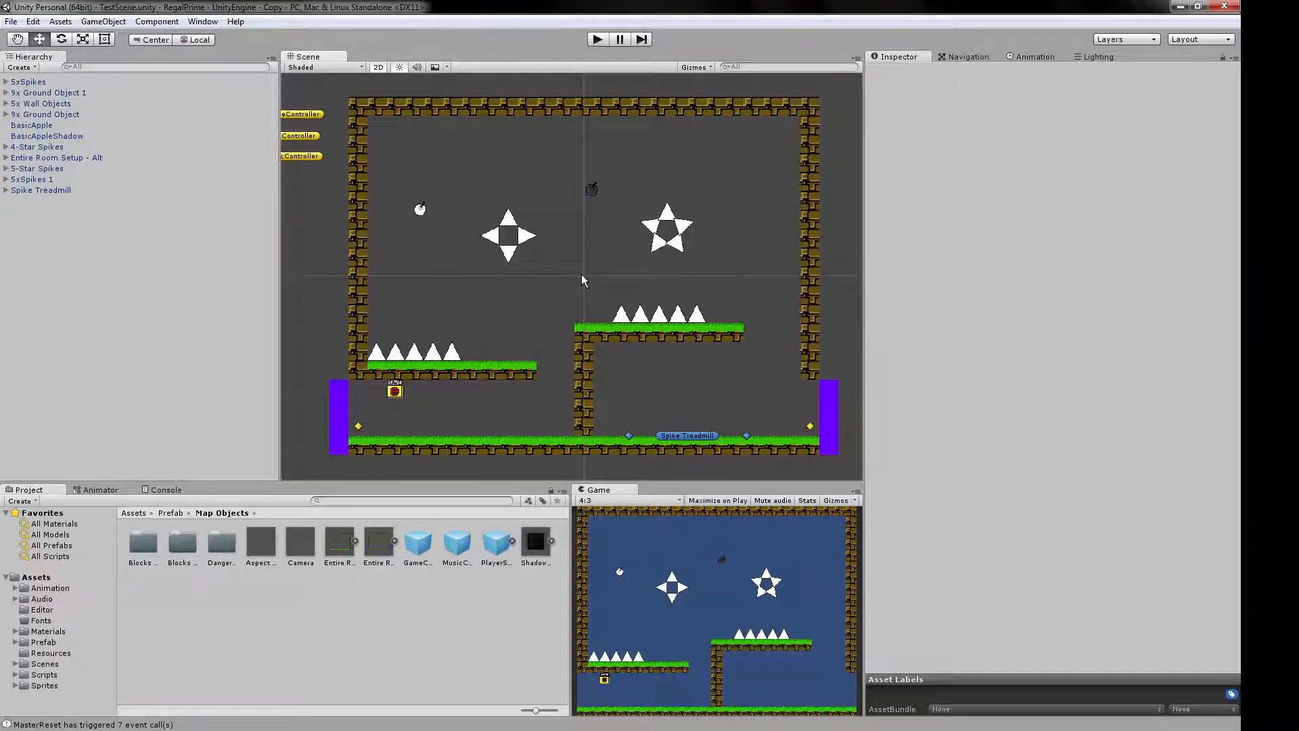
click(54, 665)
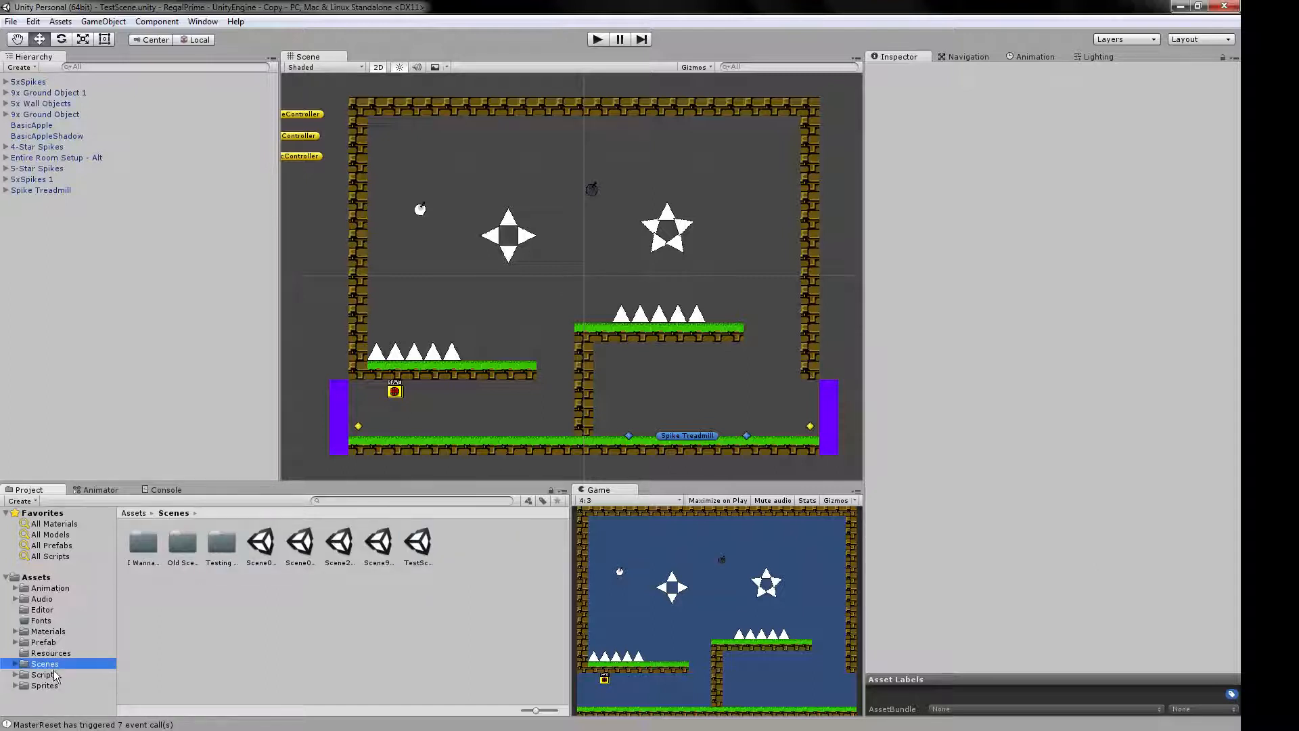
click(39, 579)
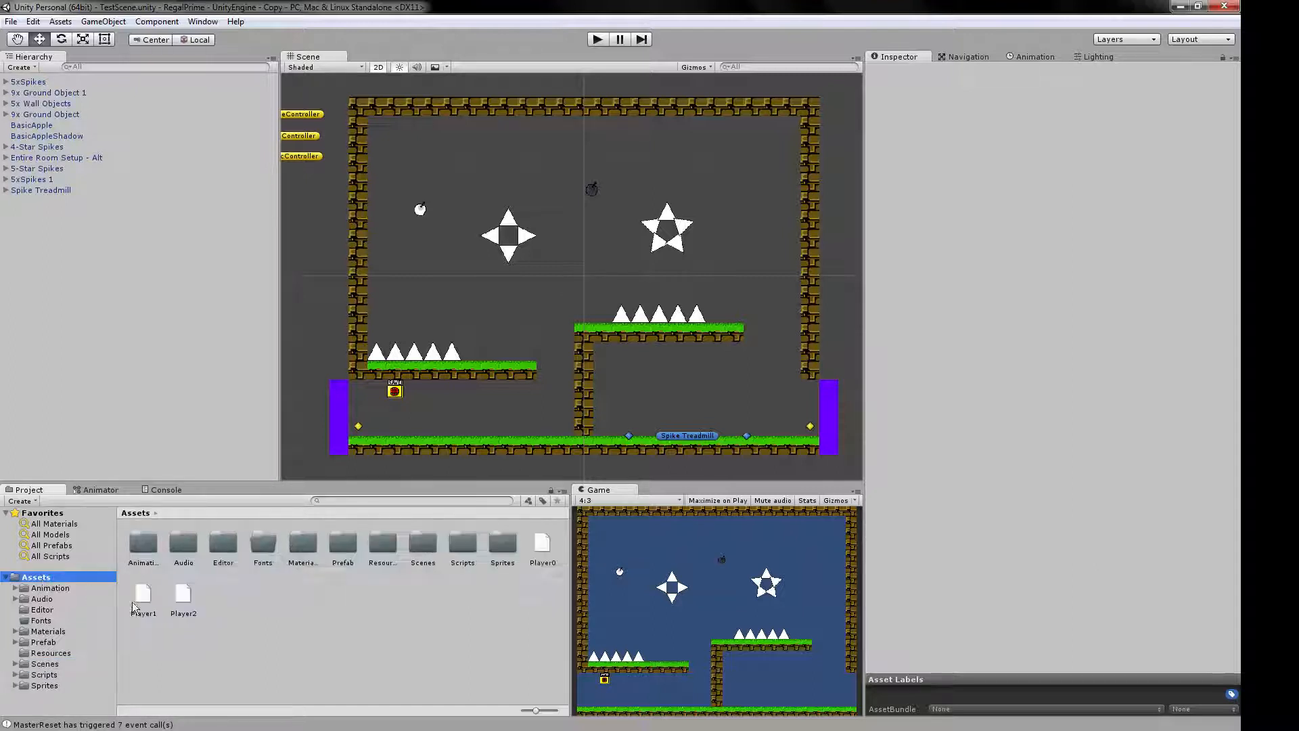